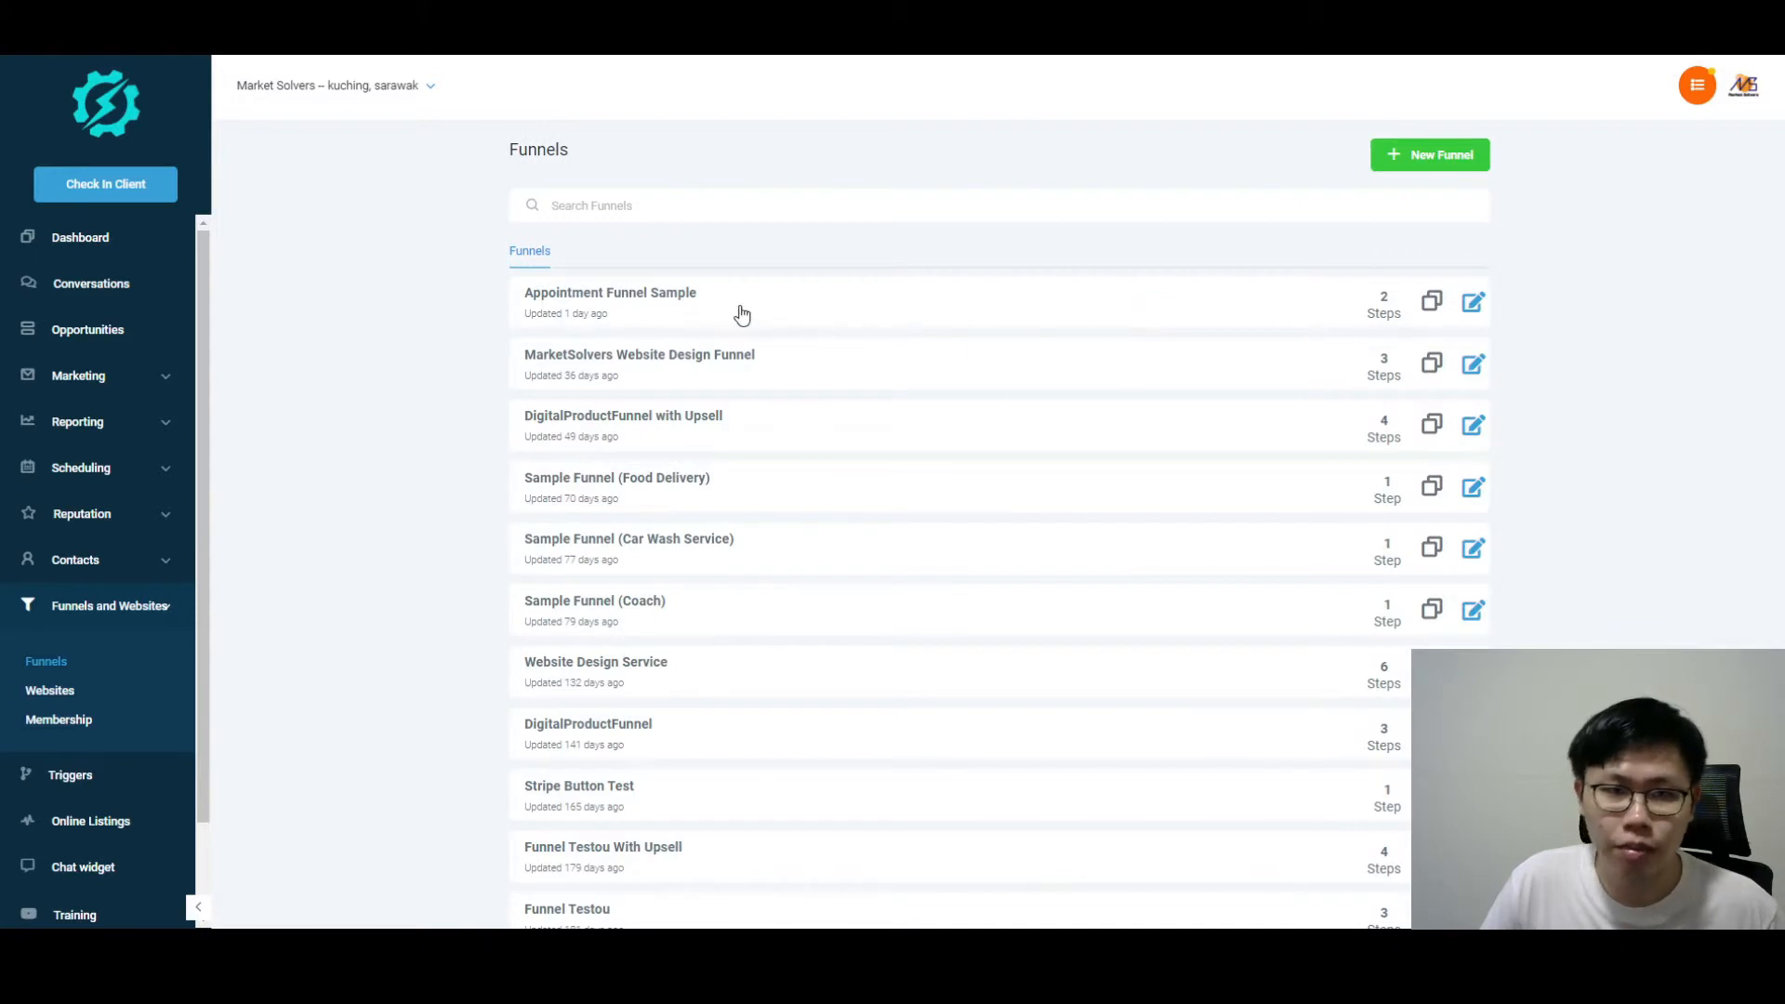
Step: Open 'Appointment Funnel Sample' to see its Start Page and Thank You Page steps
{"action": "left_click", "coordinate": [677, 296]}
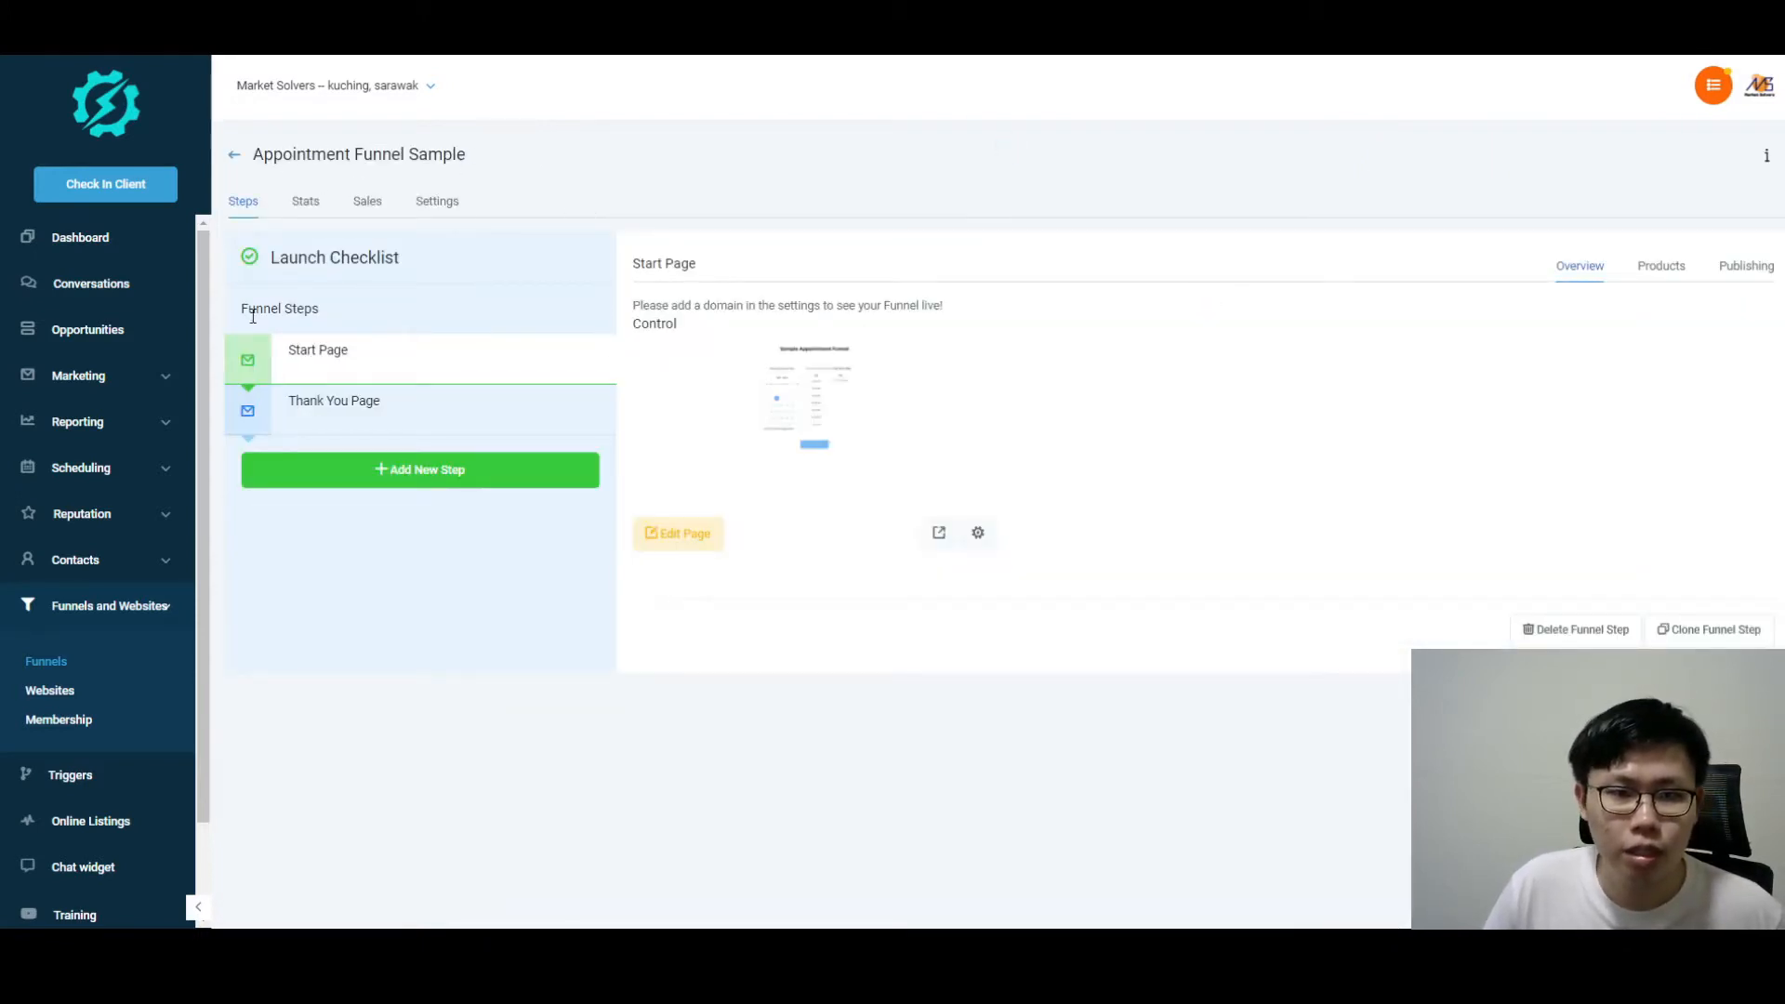
Step: Look at the Thank You Page and Start Page steps, then edit the Start Page
{"action": "left_click", "coordinate": [381, 403]}
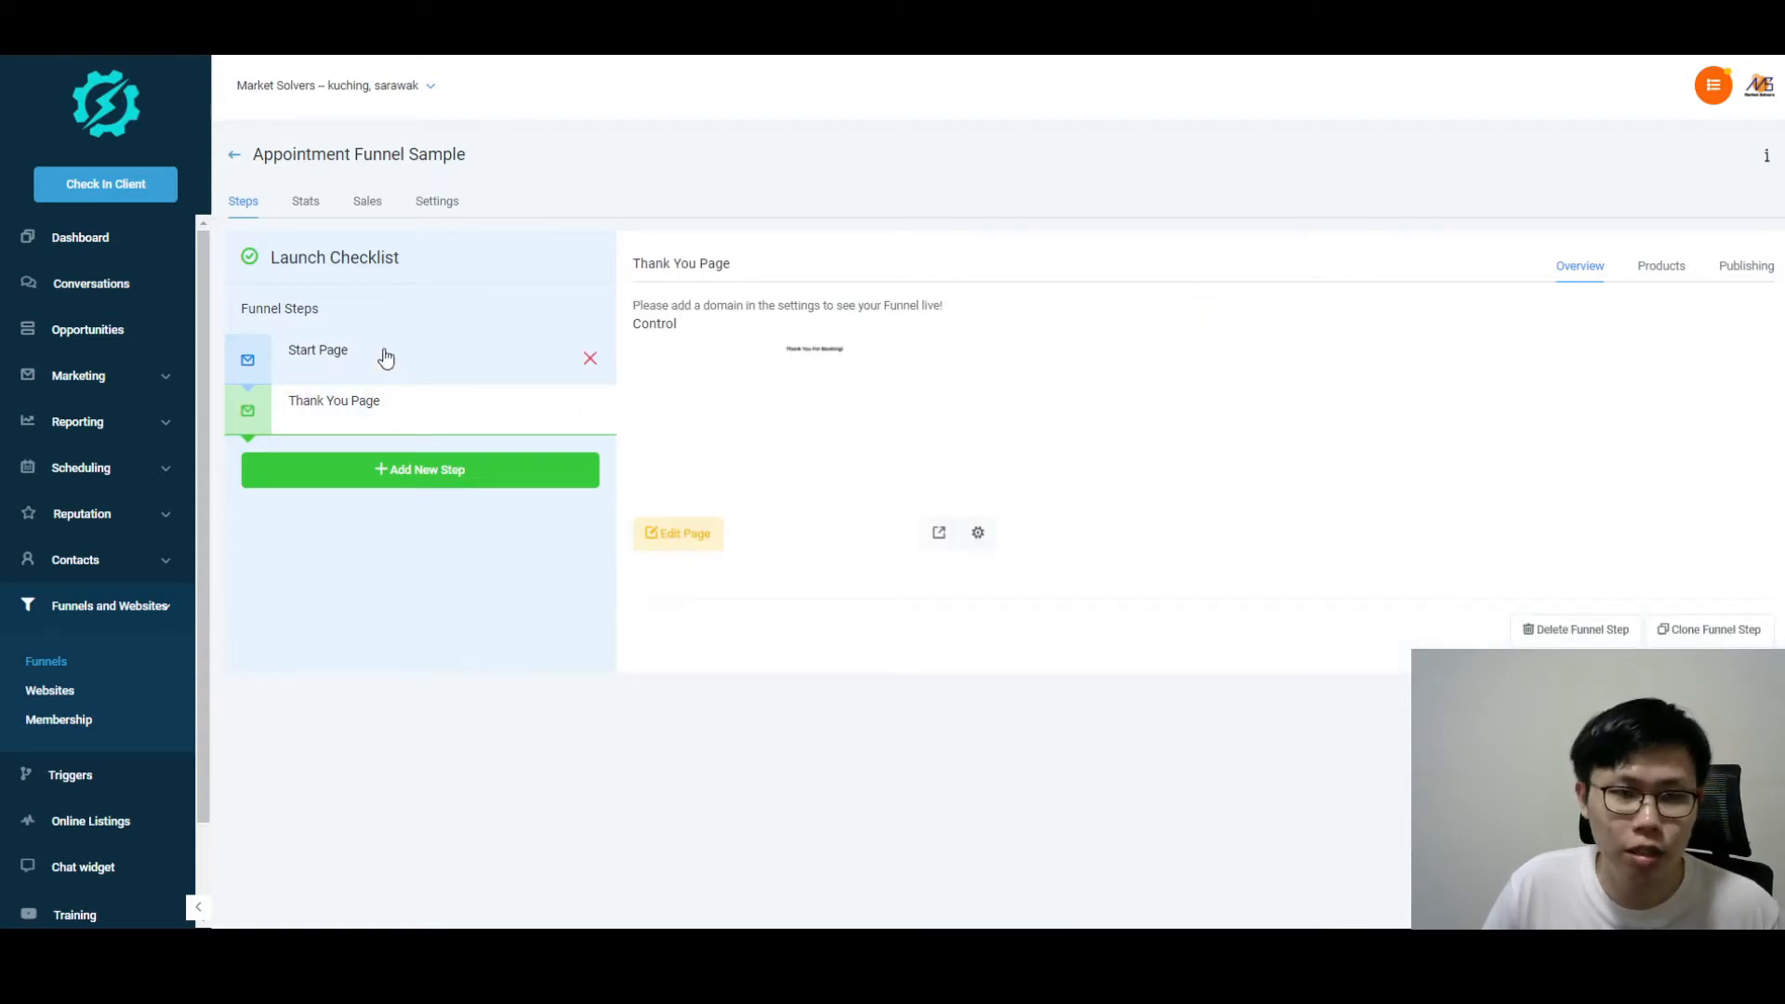
{"action": "left_click", "coordinate": [386, 358]}
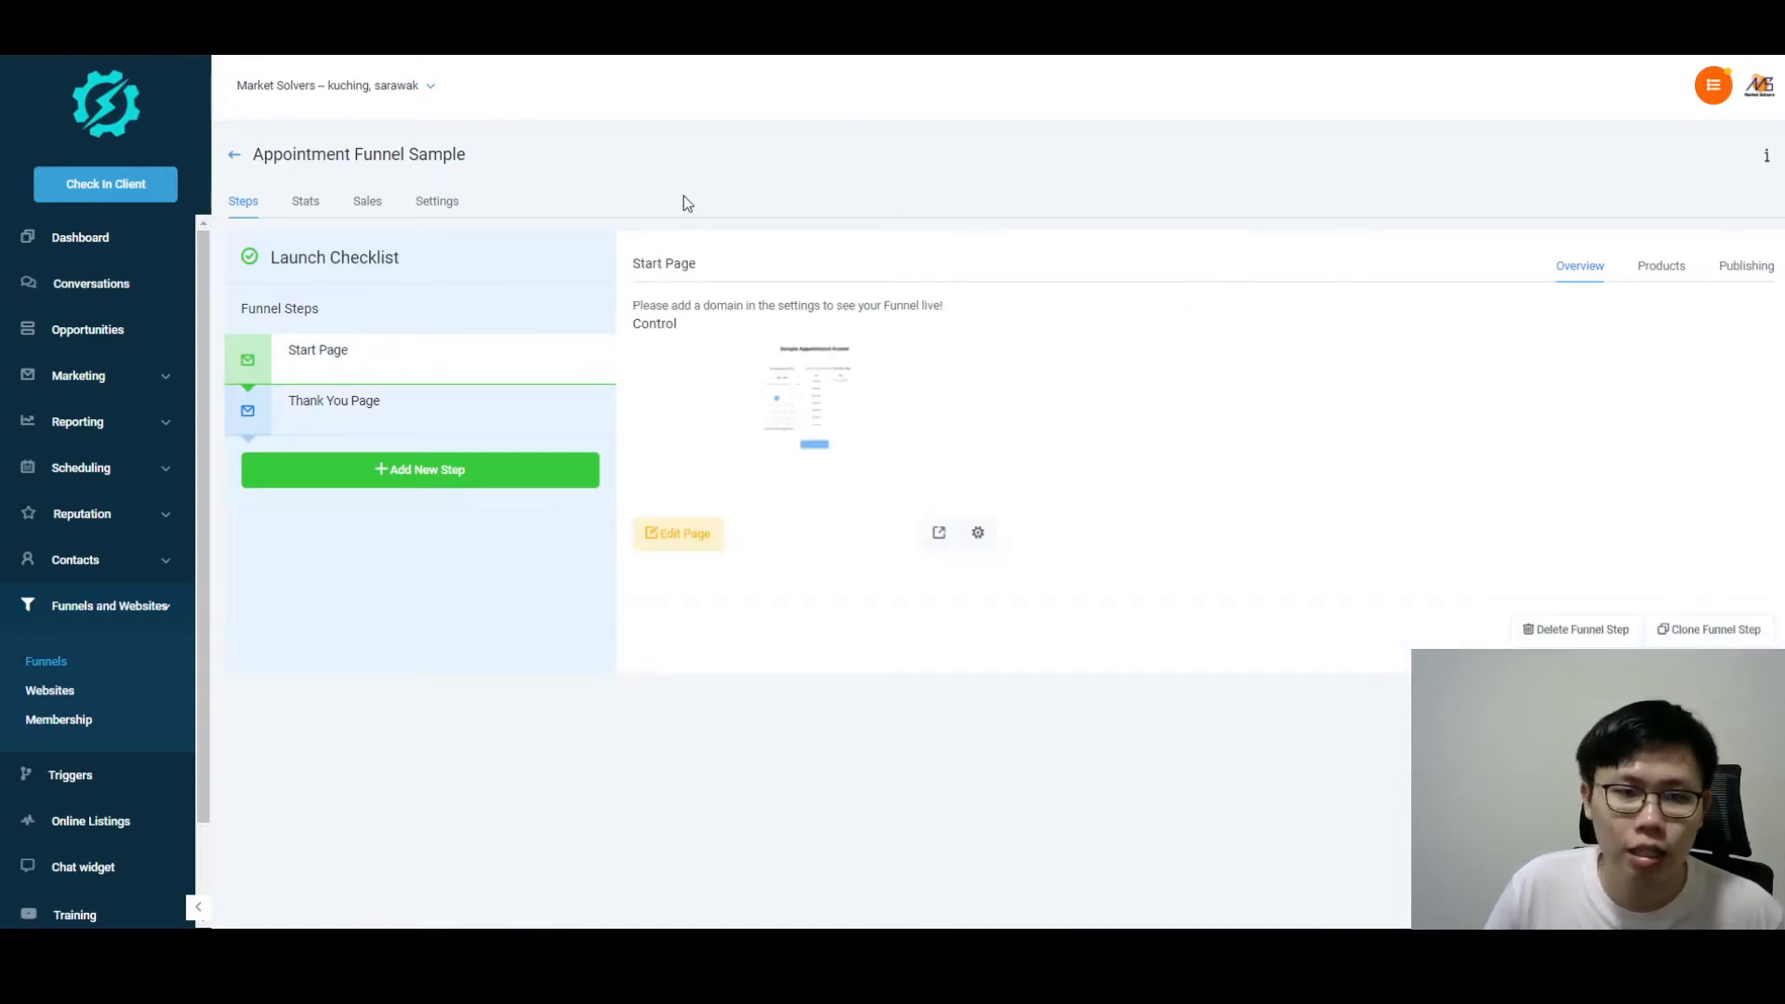
{"action": "left_click", "coordinate": [678, 535]}
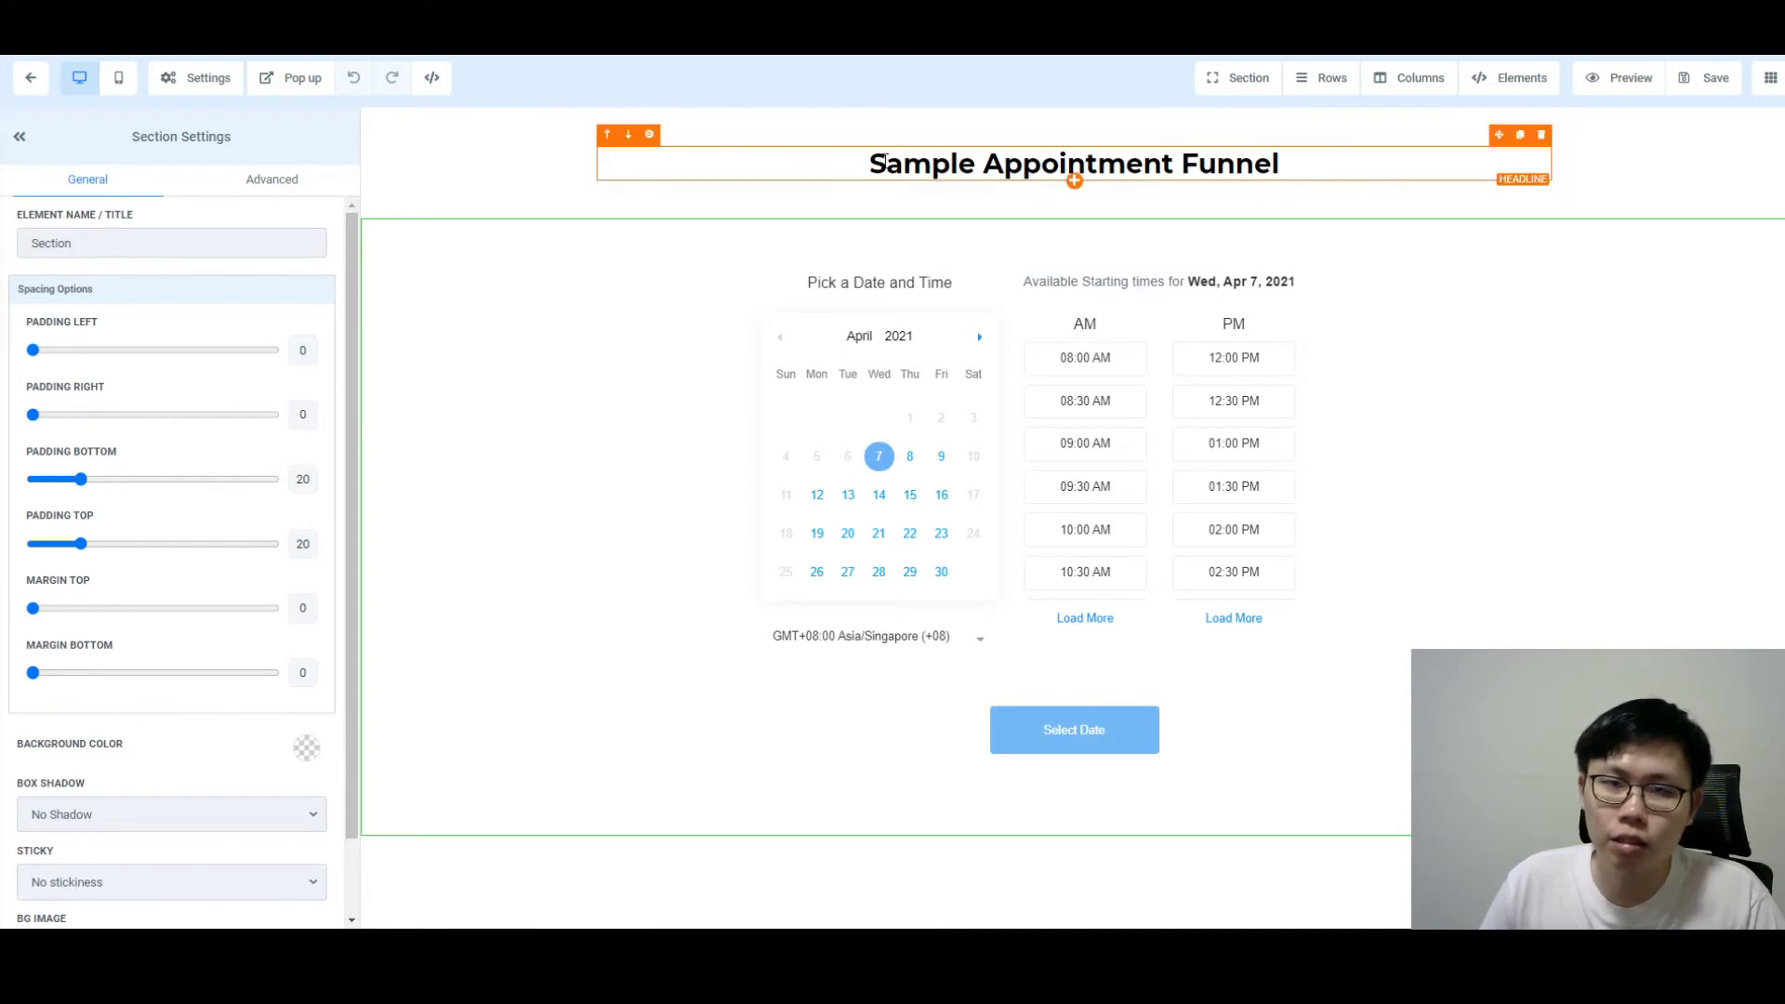
Step: Select the Sample Appointment Funnel headline and briefly view the elements library
{"action": "left_click", "coordinate": [886, 164]}
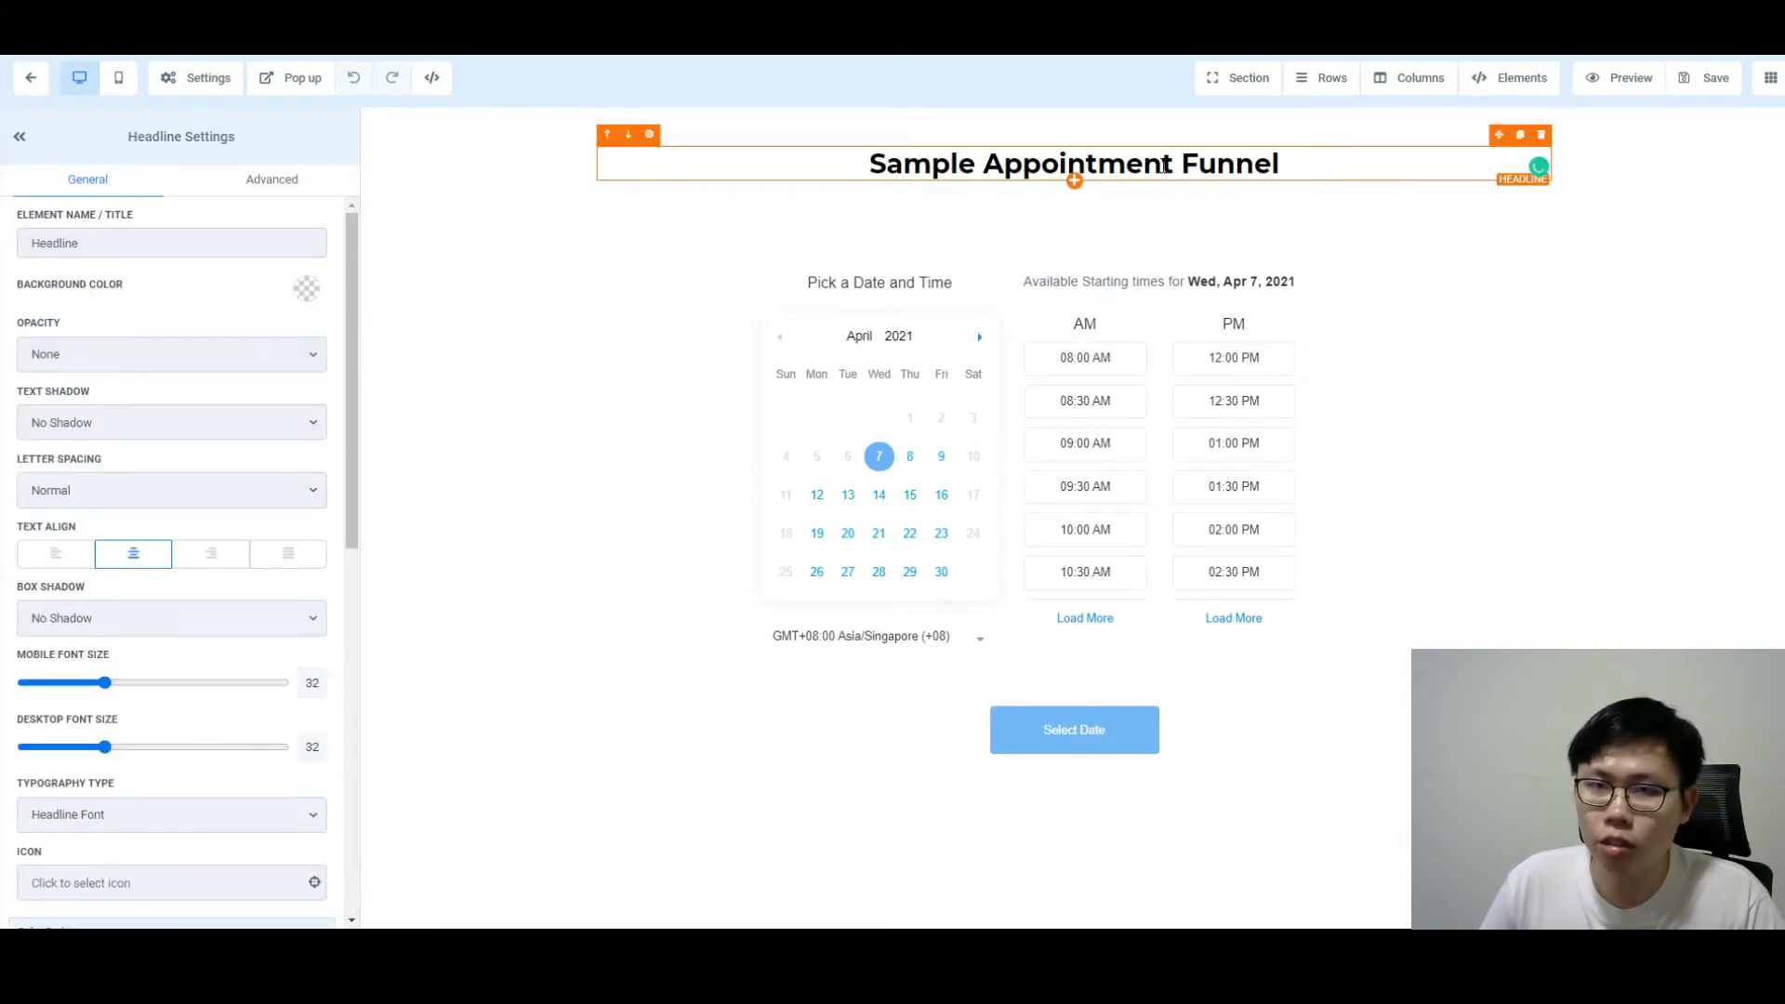
{"action": "mouse_move", "coordinate": [1482, 80]}
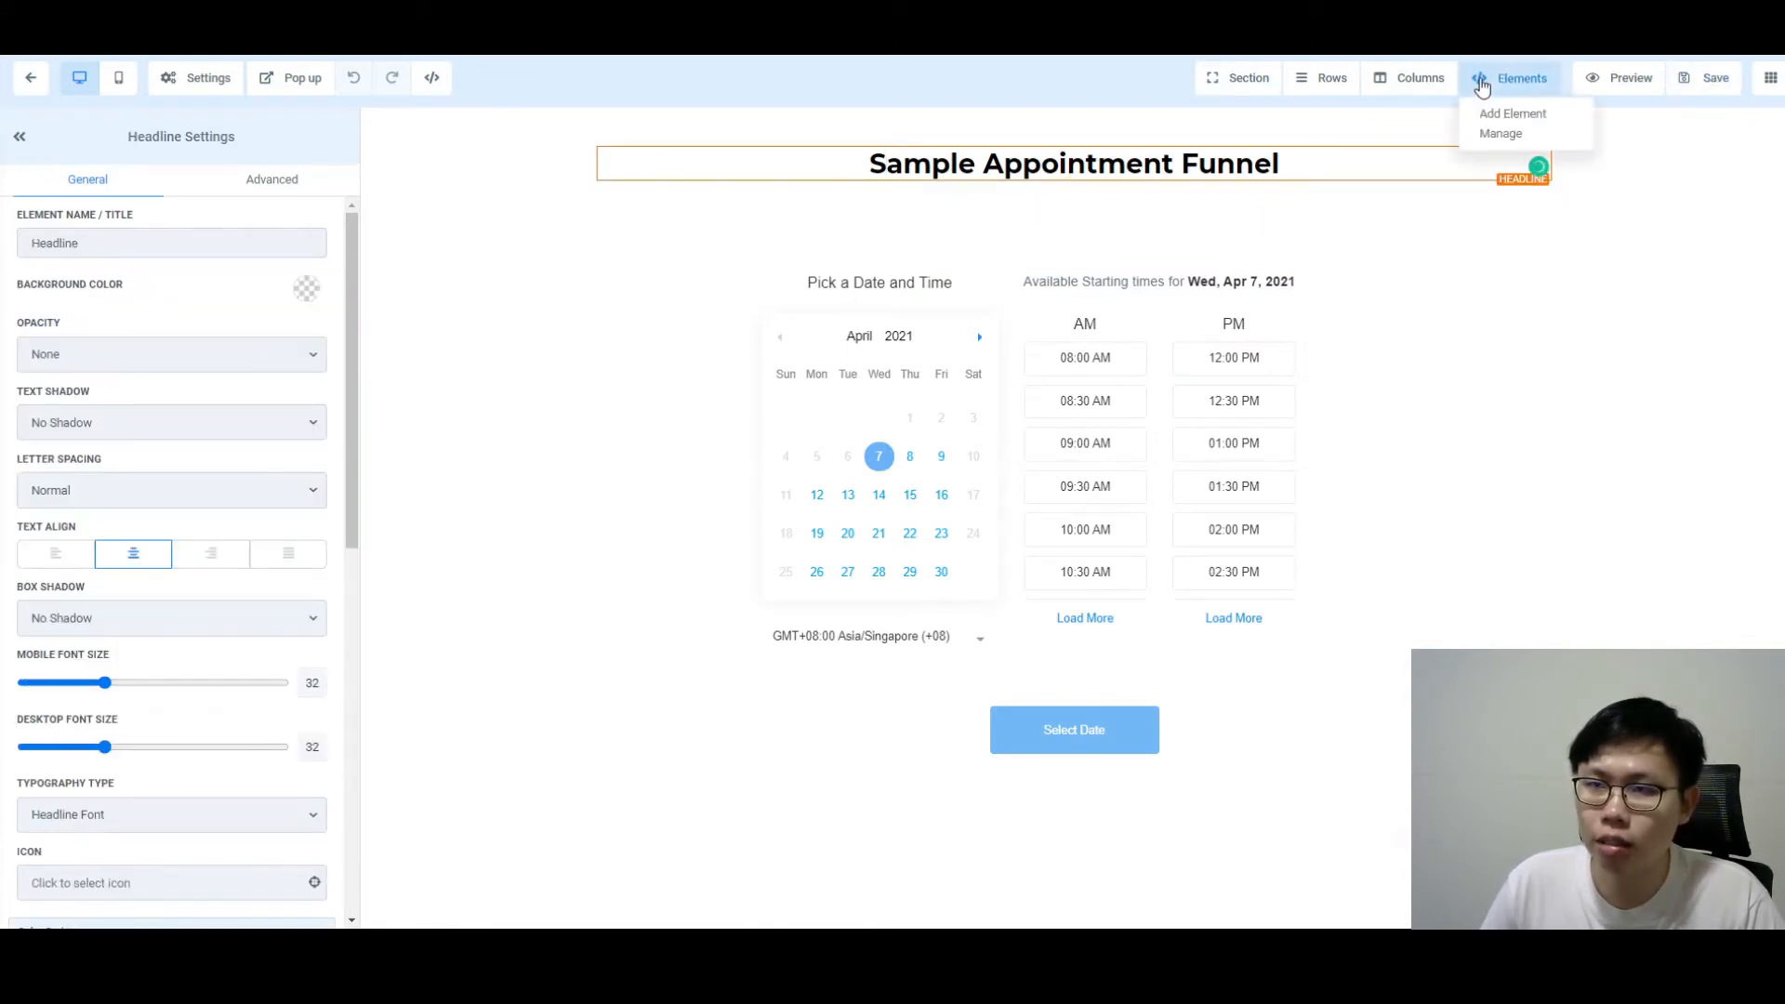
{"action": "left_click", "coordinate": [1494, 115]}
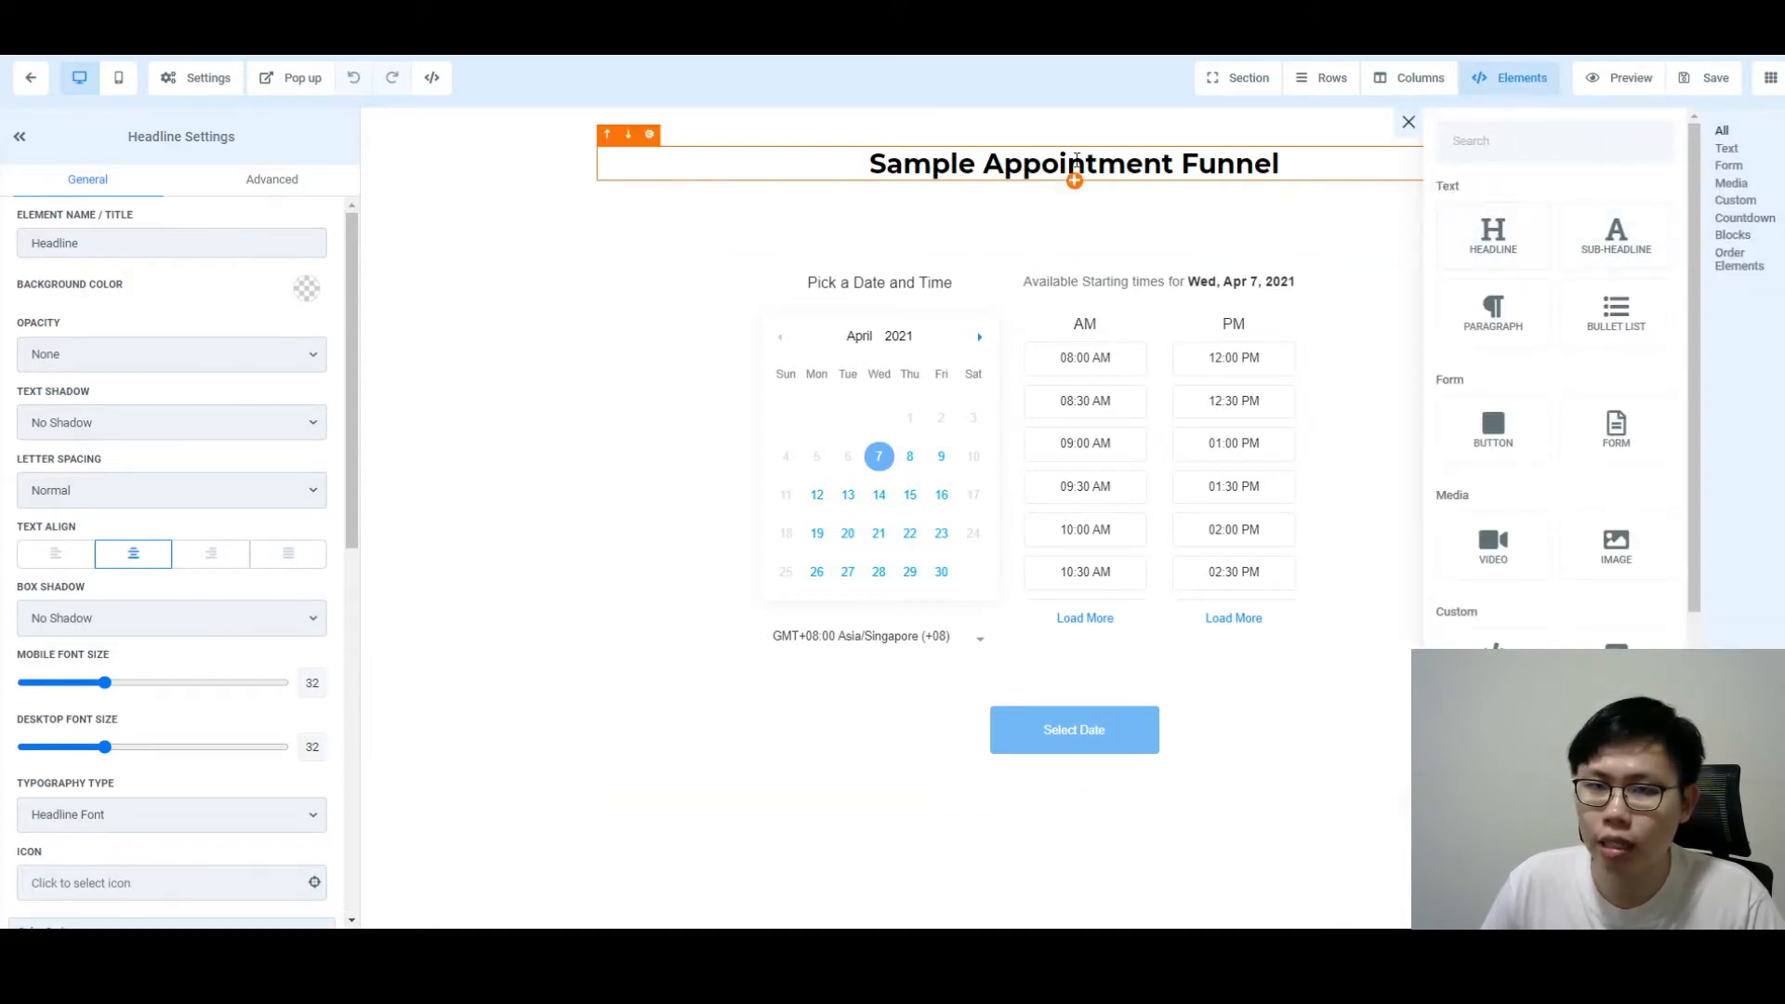
{"action": "left_click", "coordinate": [1059, 166]}
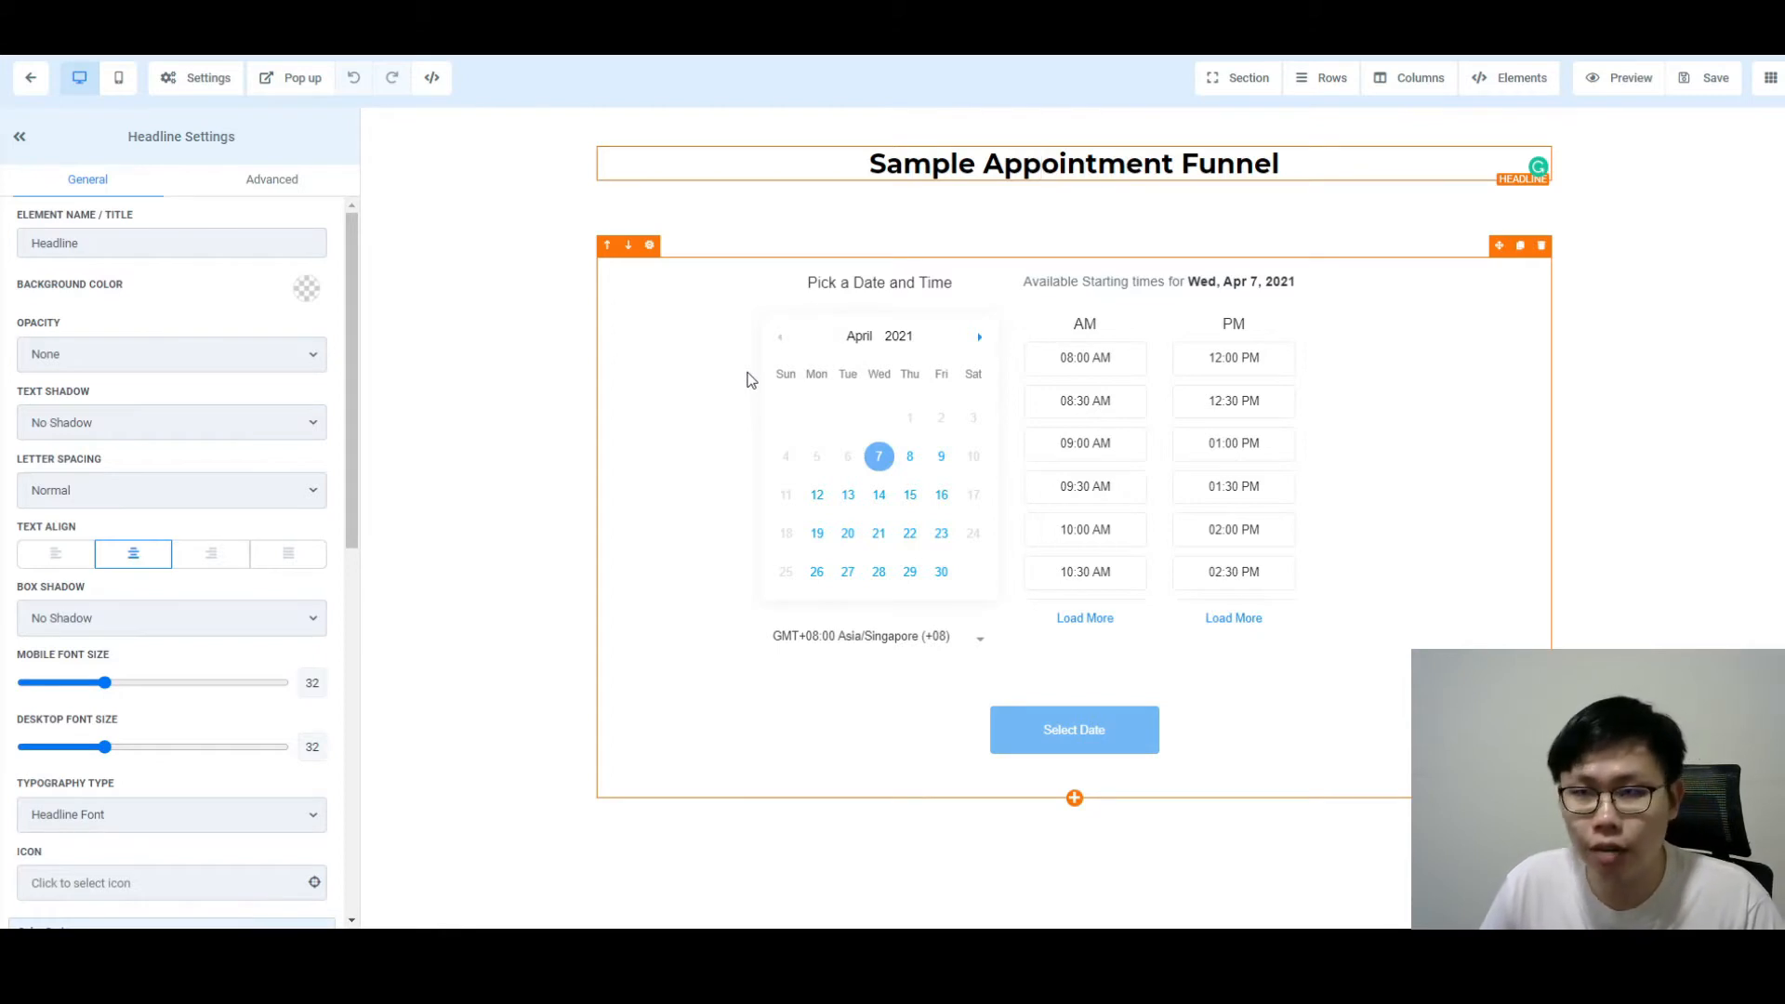
Step: Select the calendar element to confirm Sample Calendar, then find Calendar under Custom elements
{"action": "left_click", "coordinate": [751, 379]}
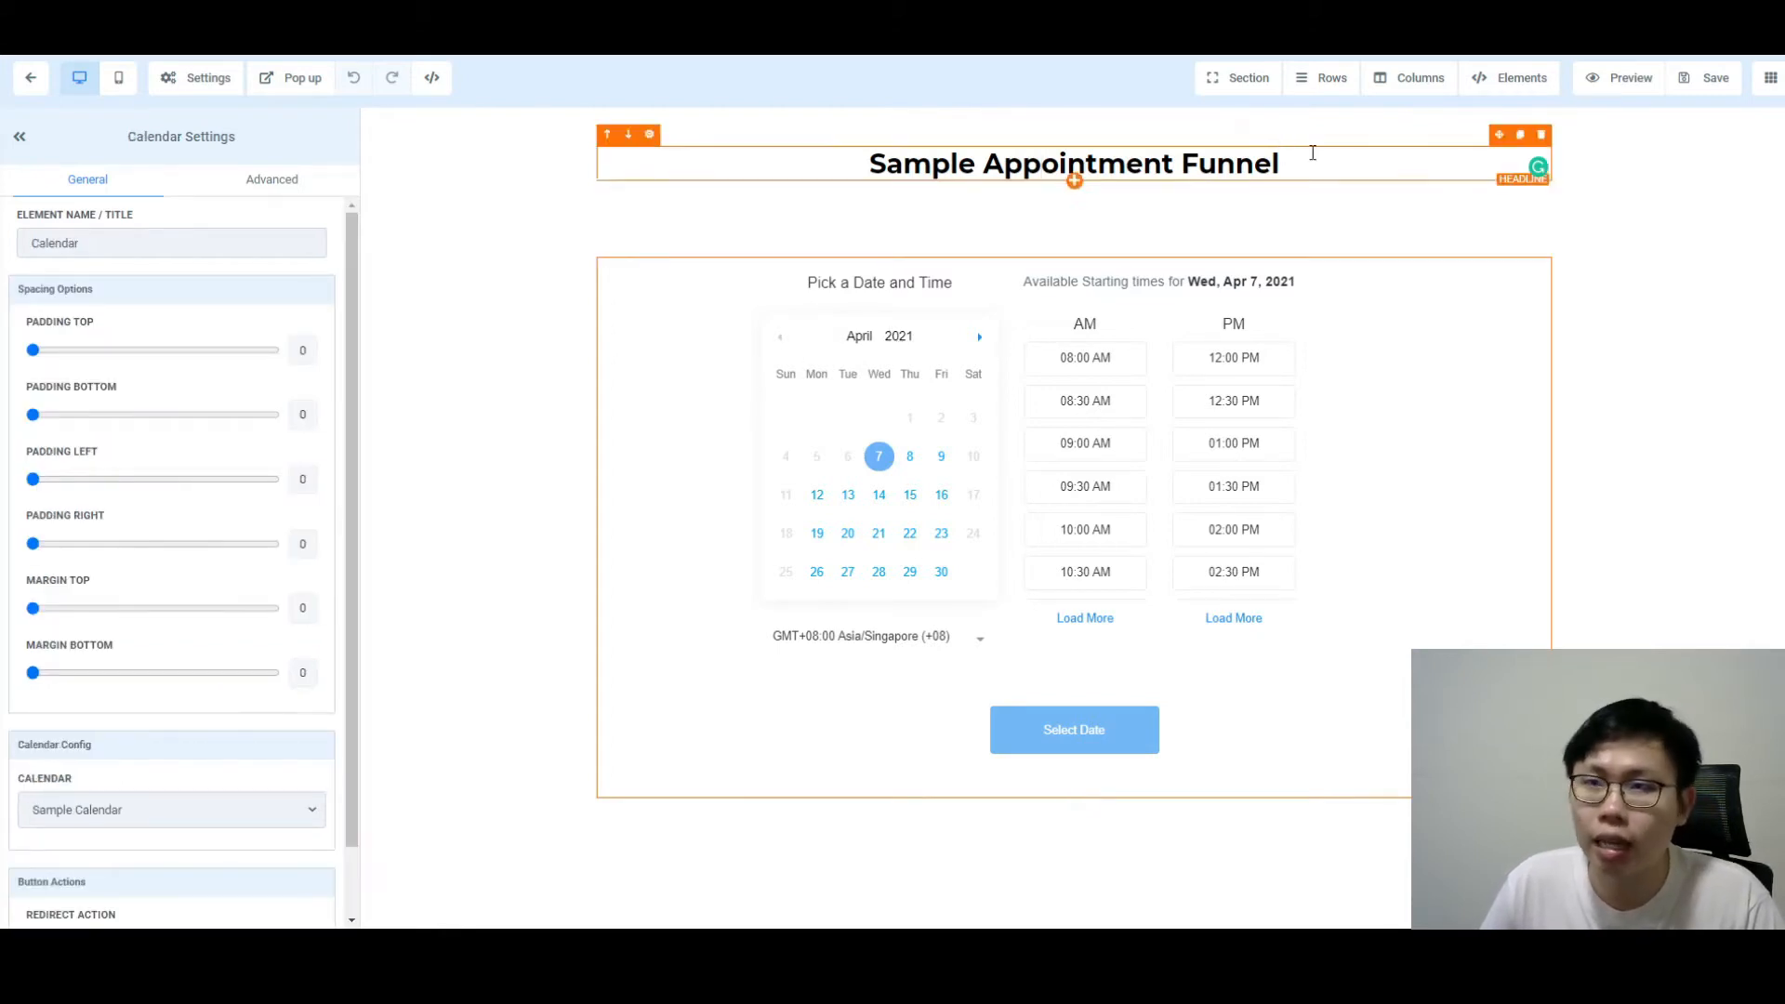
{"action": "left_click", "coordinate": [1511, 112]}
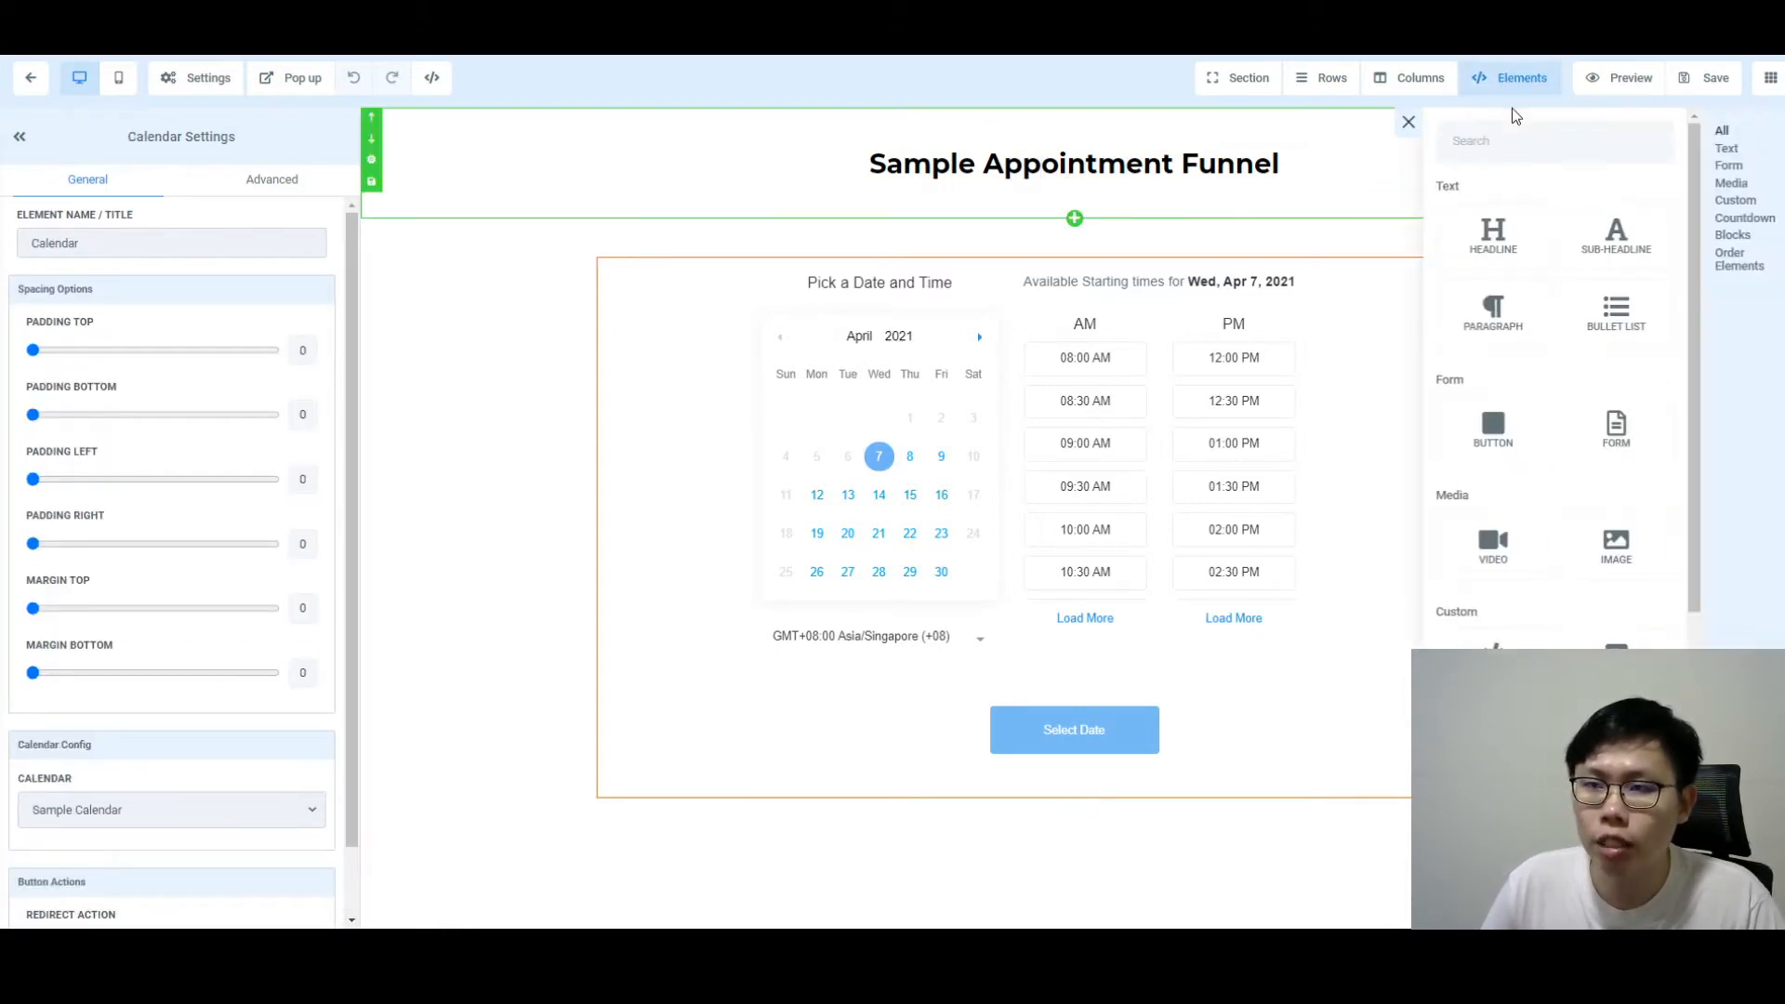
{"action": "scroll", "coordinate": [1660, 445], "scroll_direction": "down", "scroll_amount": 1}
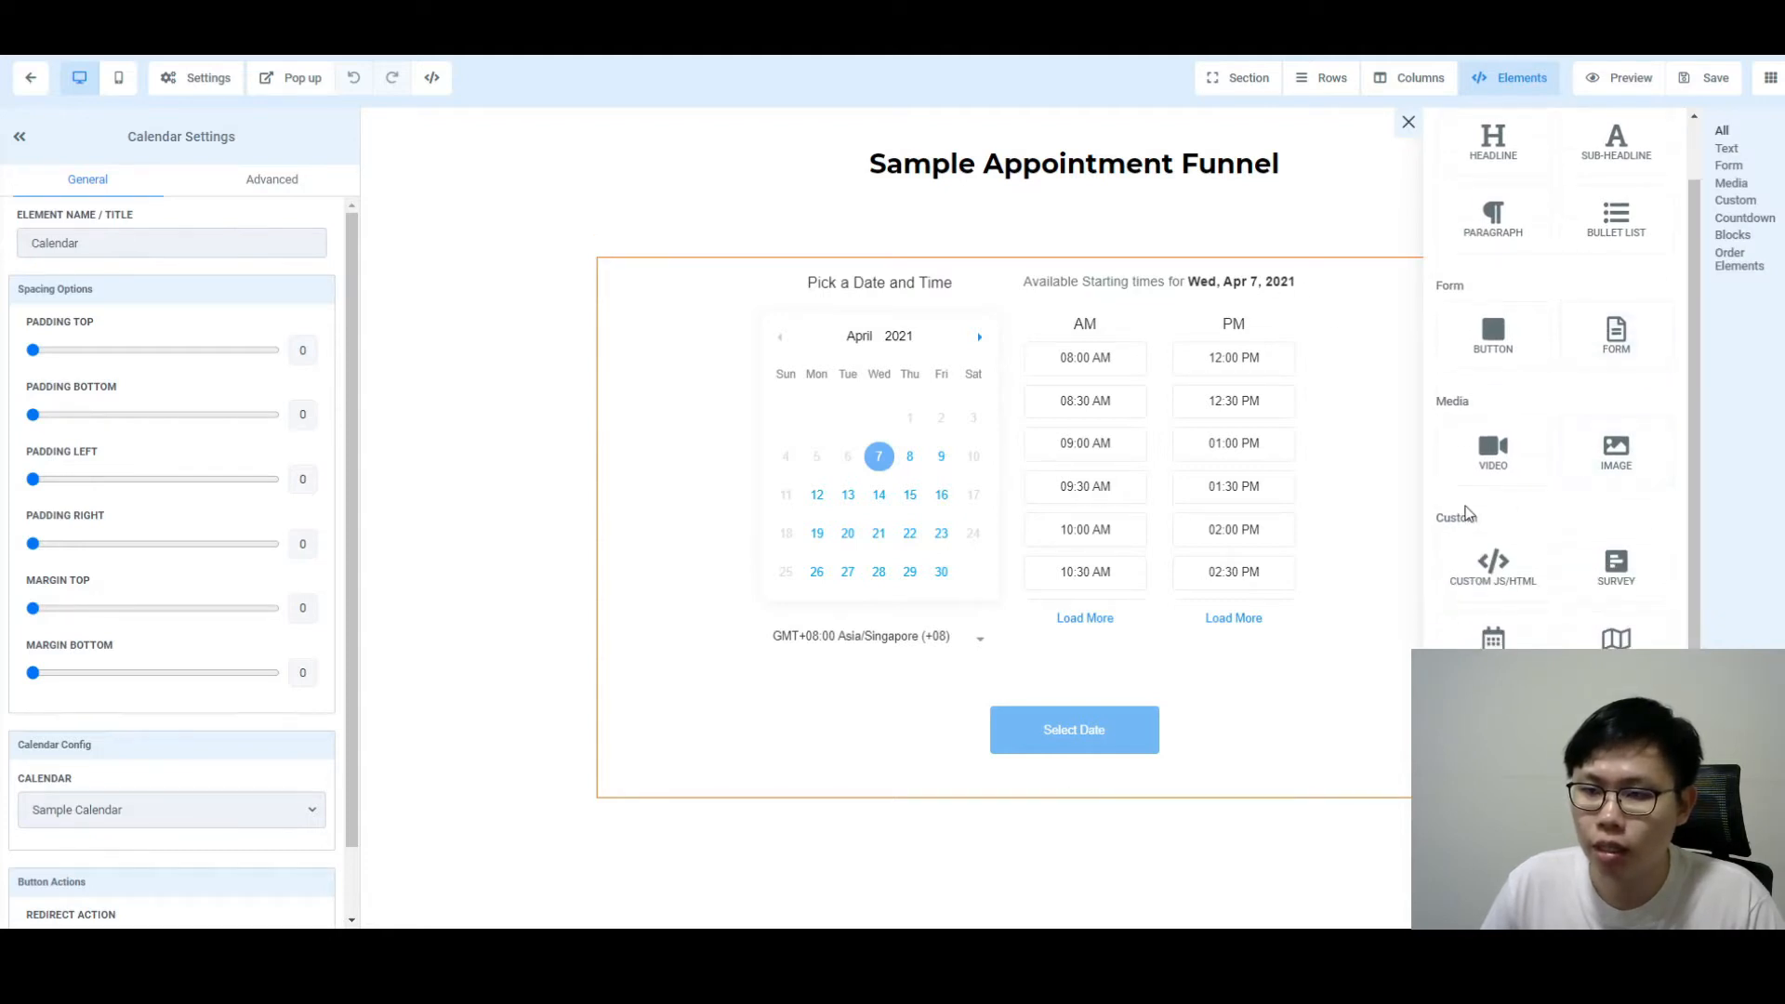
{"action": "scroll", "coordinate": [1582, 471], "scroll_direction": "up", "scroll_amount": 1}
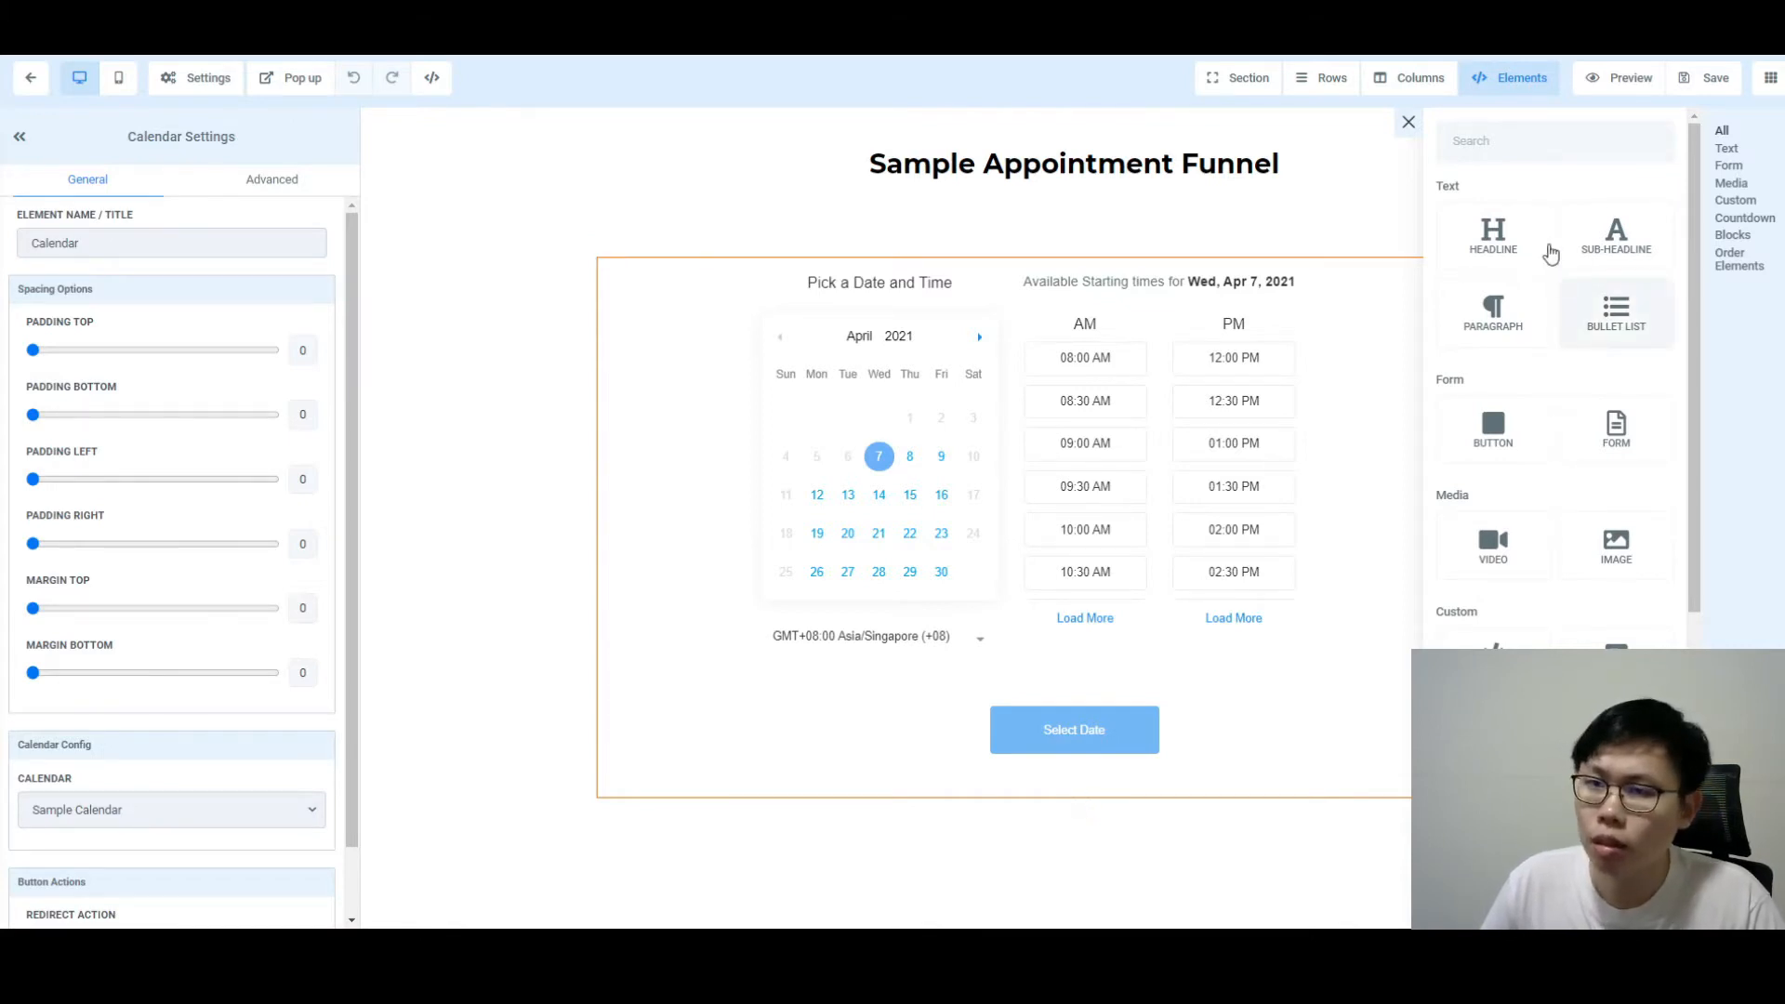
{"action": "scroll", "coordinate": [1615, 279], "scroll_direction": "down", "scroll_amount": 2}
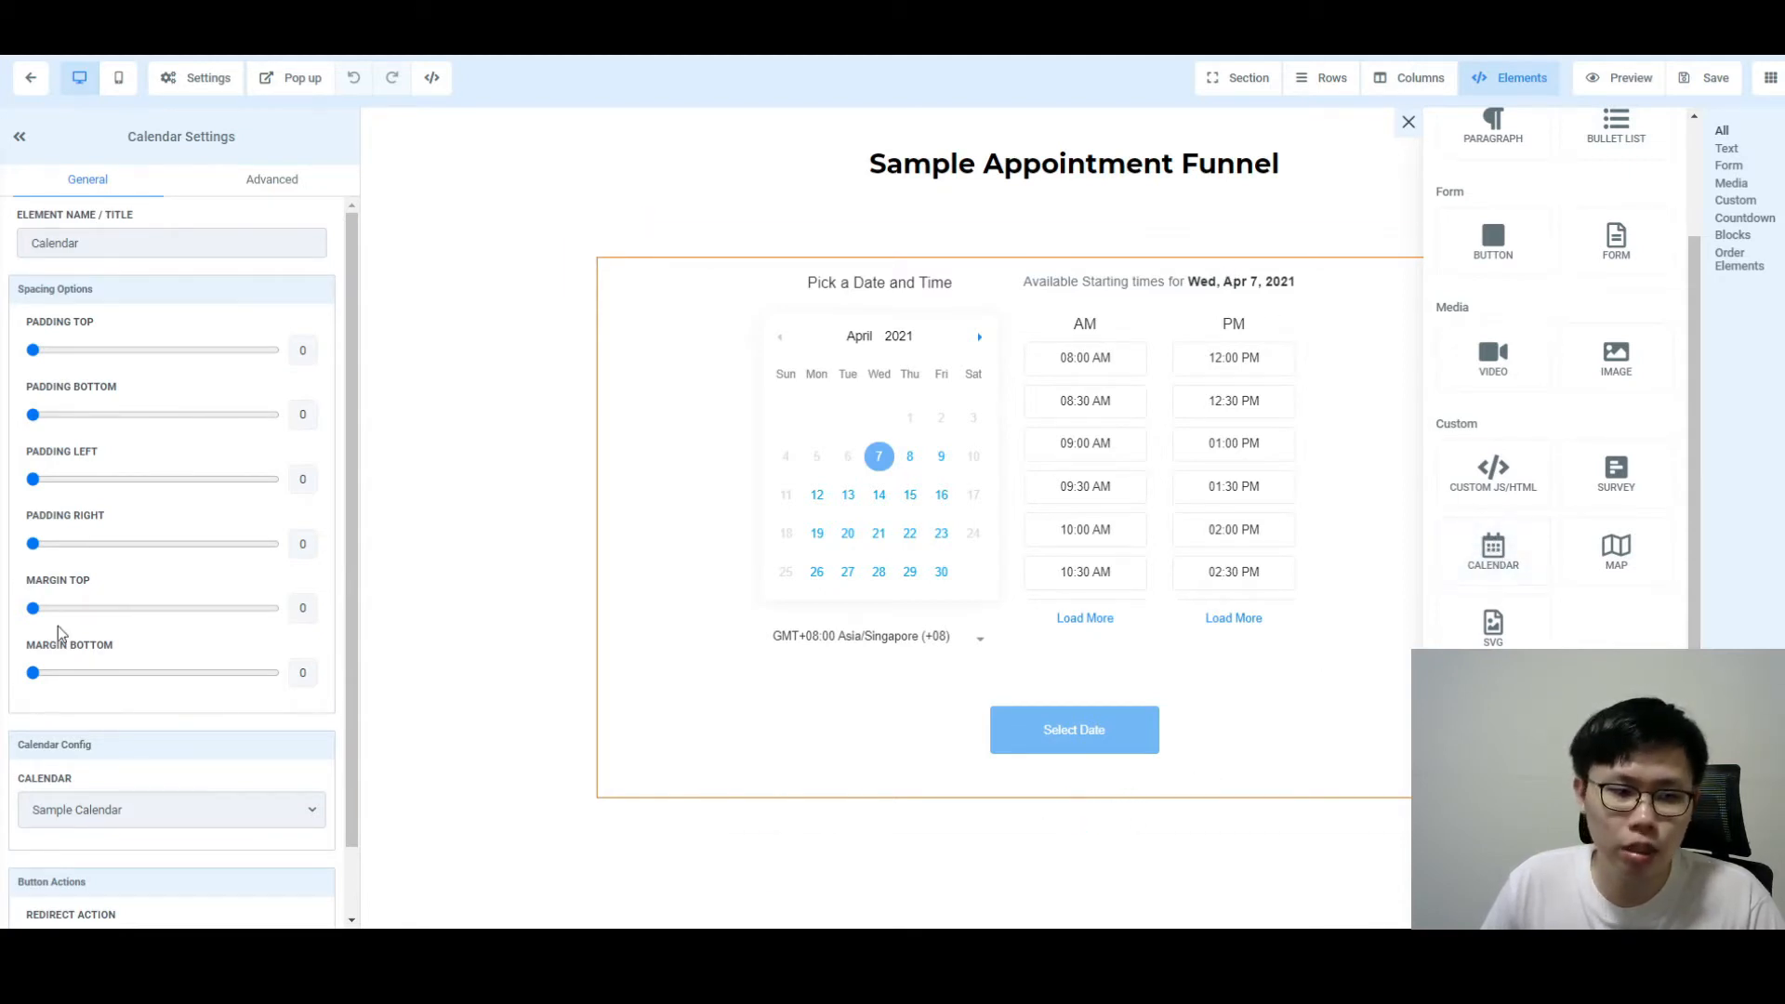
{"action": "scroll", "coordinate": [223, 651], "scroll_direction": "down", "scroll_amount": 2}
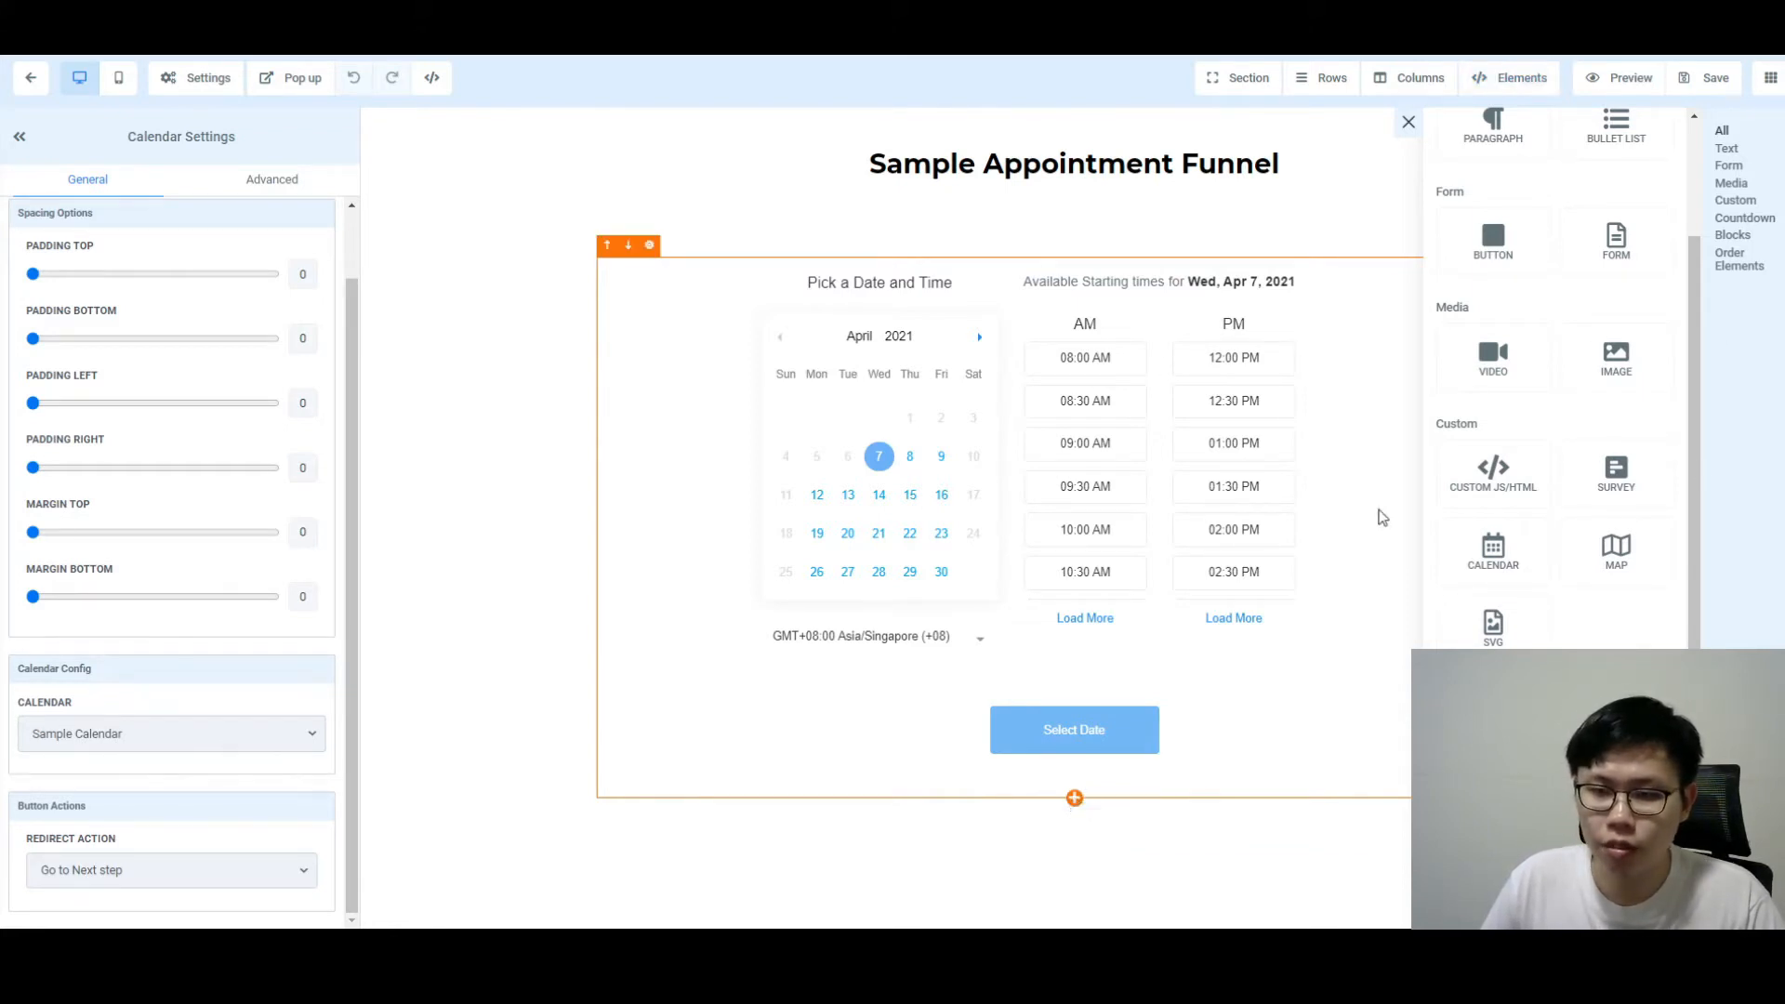
Step: Add a trial Calendar element and check which calendars it can use
{"action": "left_click", "coordinate": [1497, 556]}
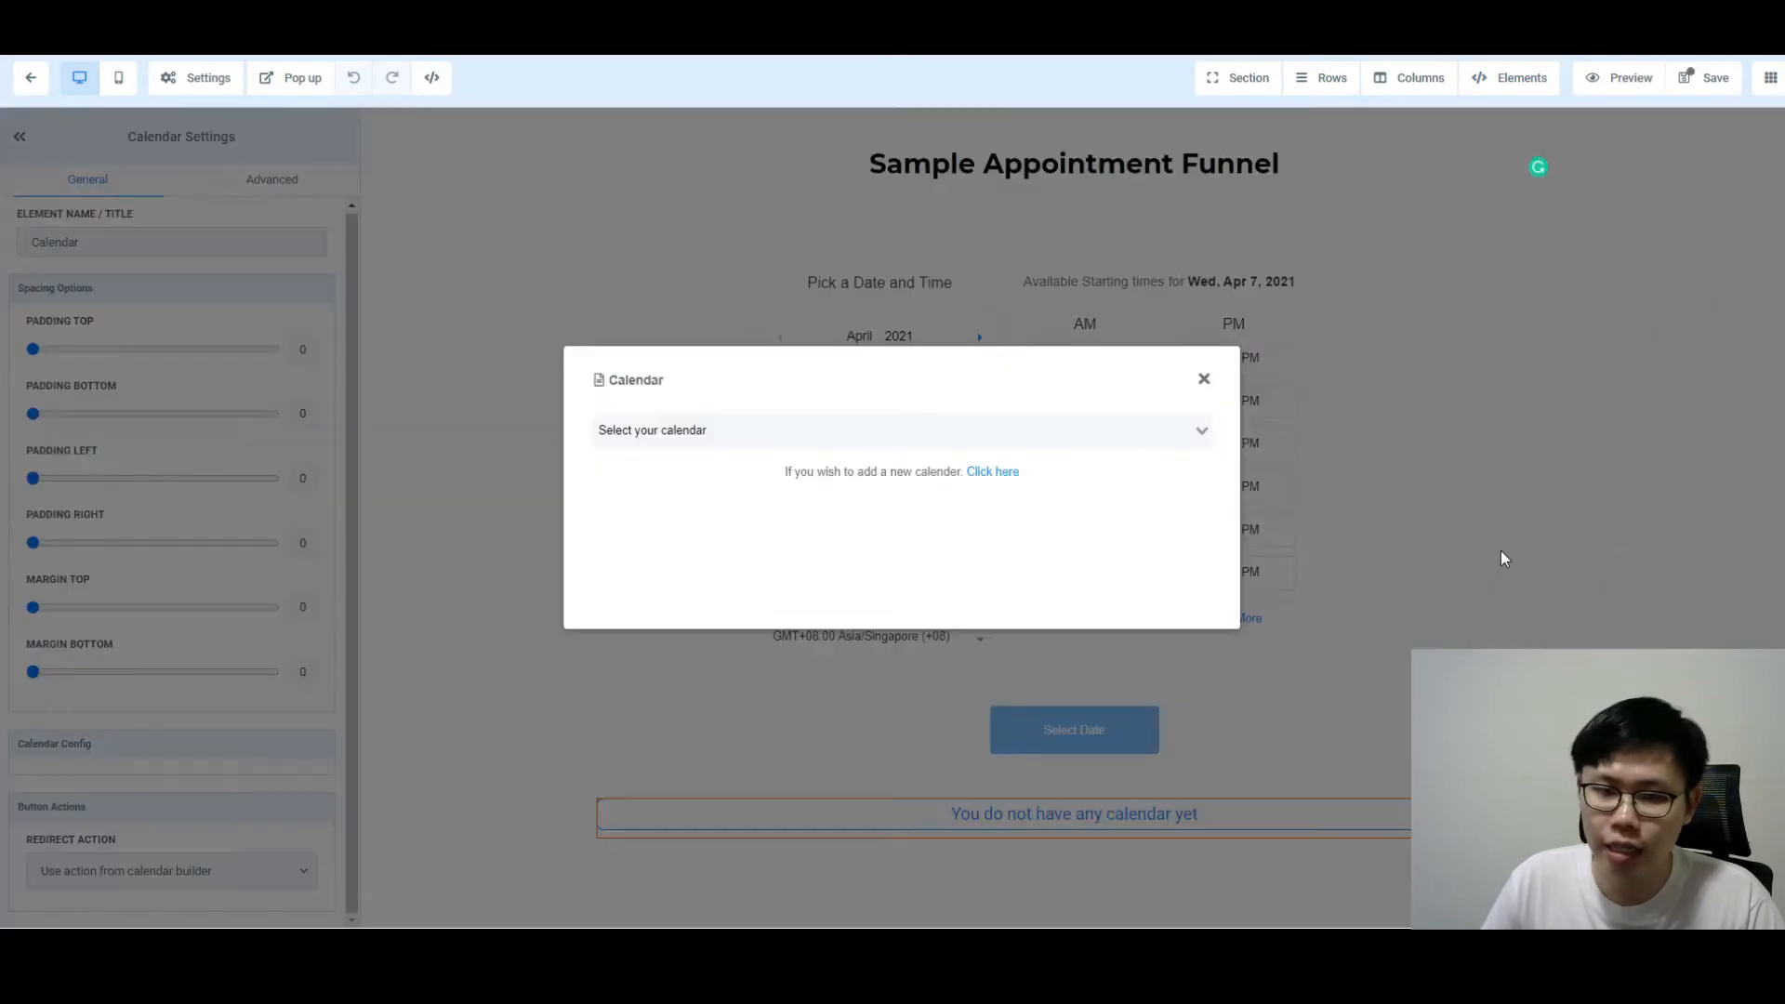
{"action": "left_click", "coordinate": [1021, 435]}
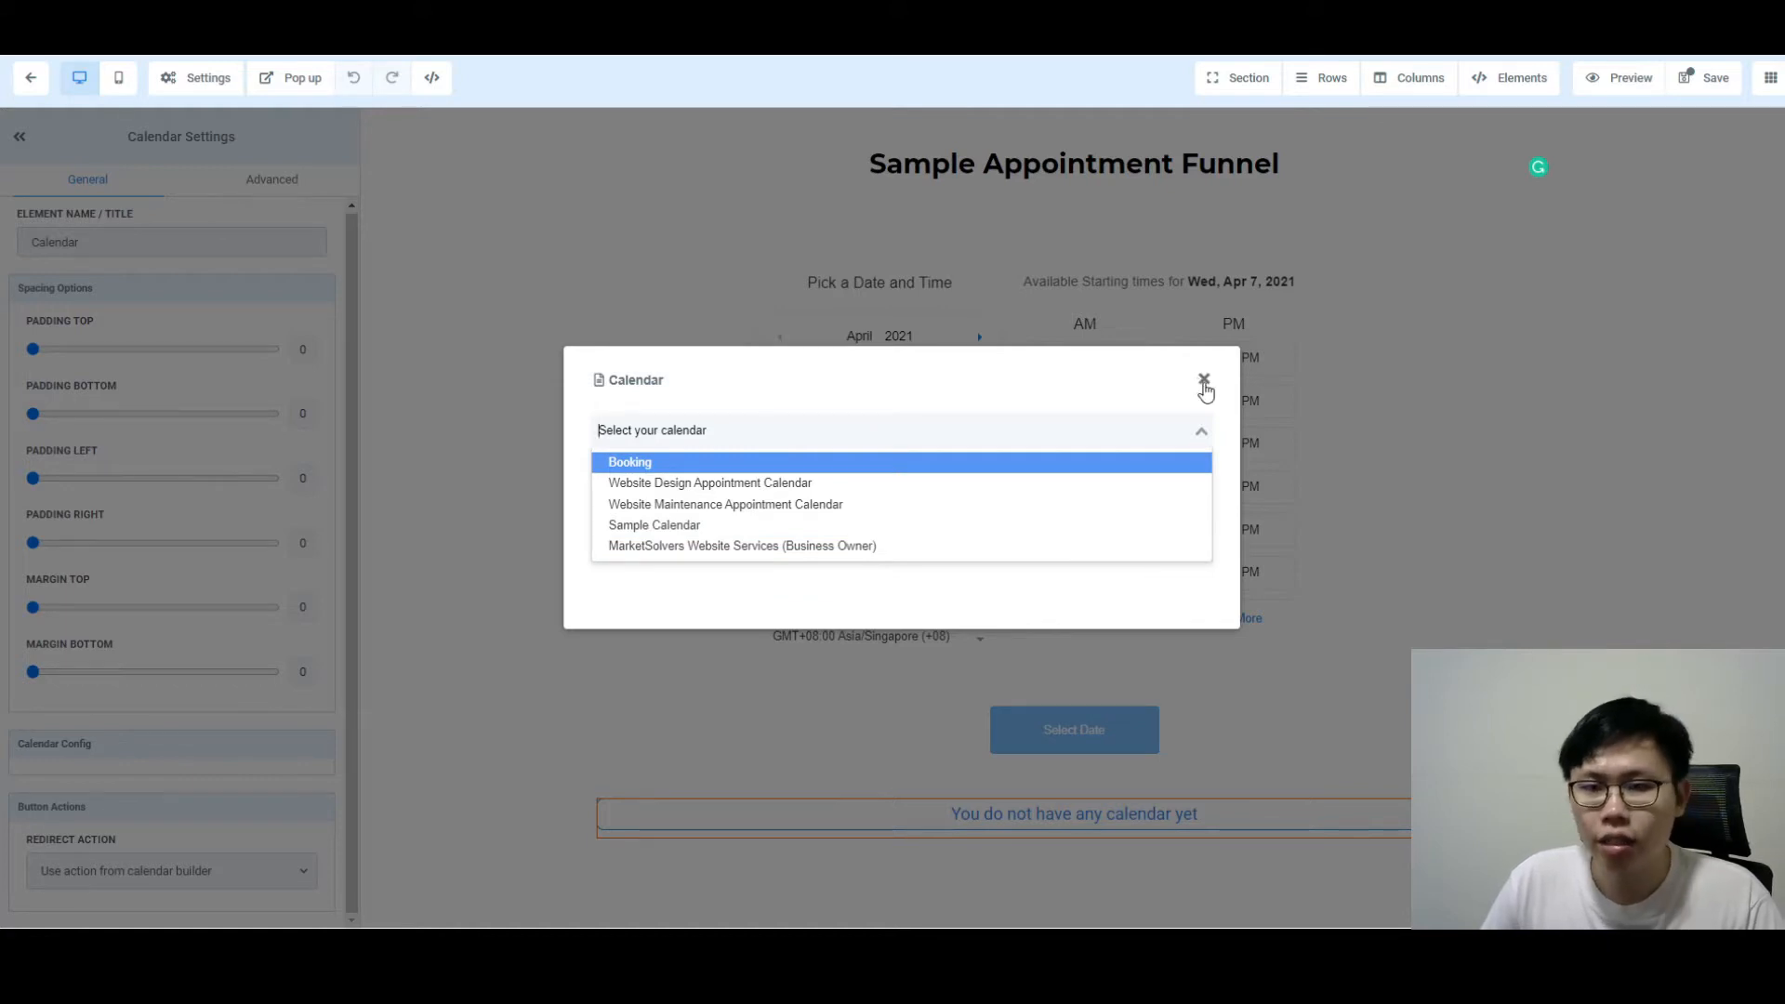
{"action": "left_click", "coordinate": [1204, 381]}
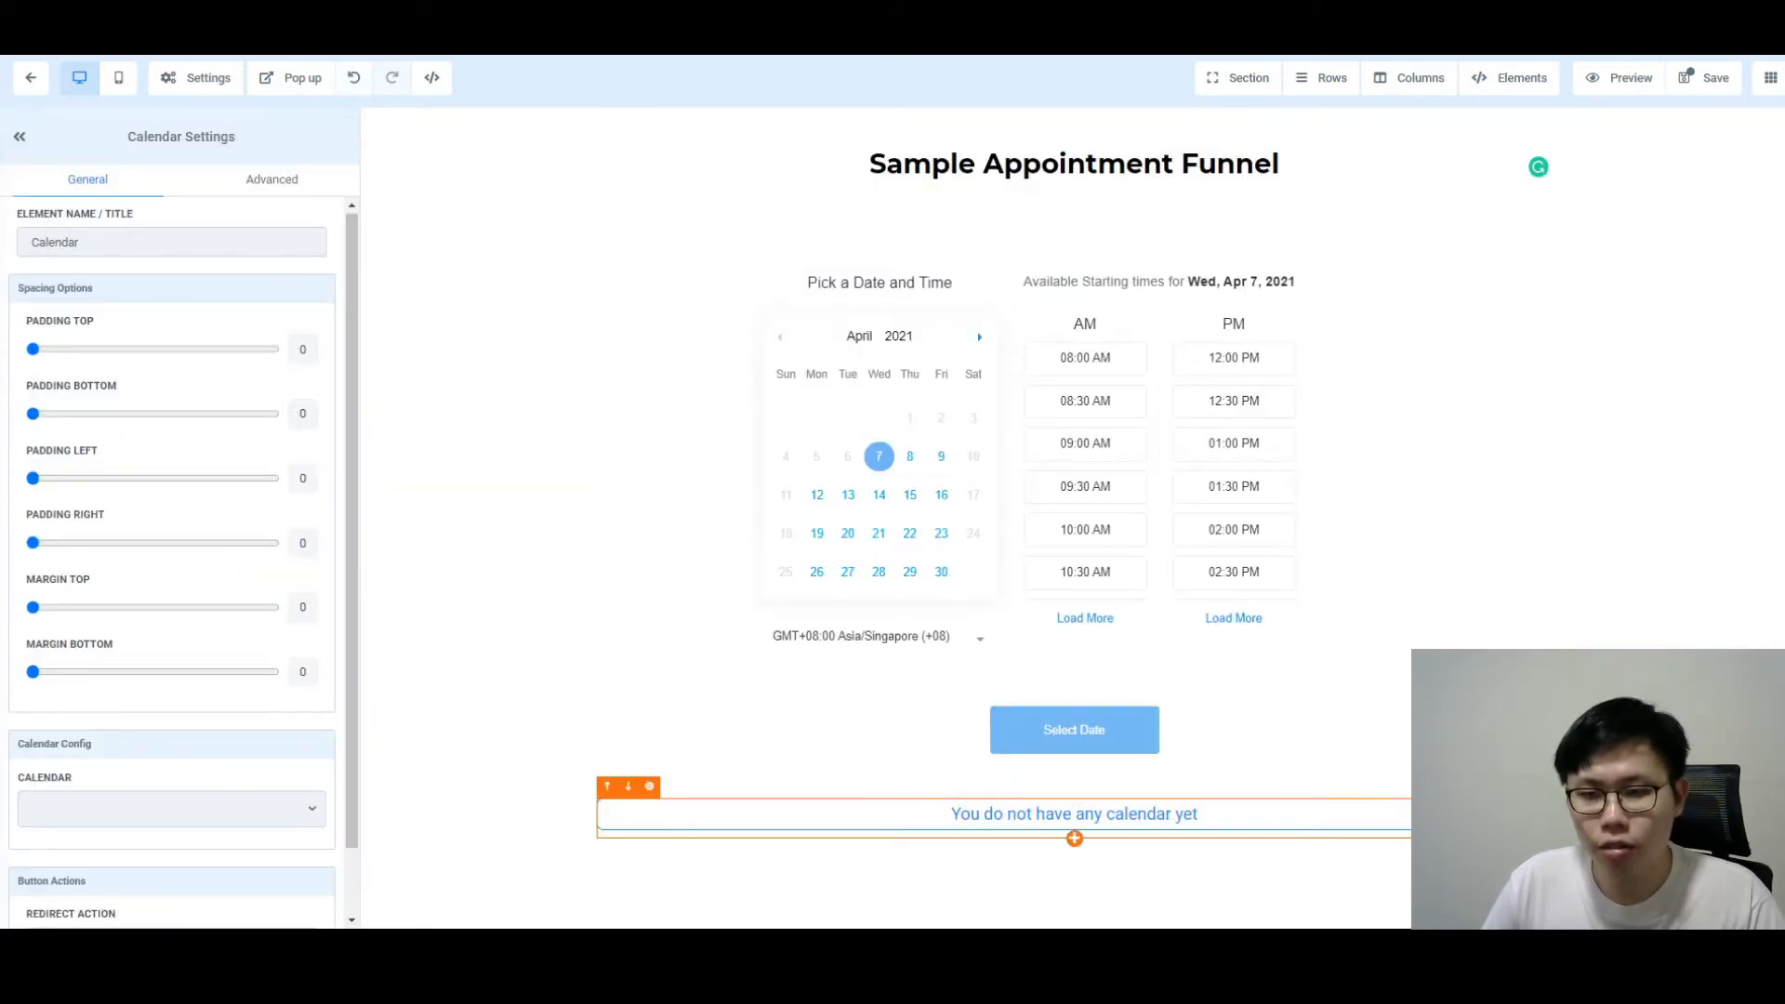
Step: Delete the empty trial calendar, select the original Sample Calendar widget, and save the page
{"action": "left_click", "coordinate": [1542, 787]}
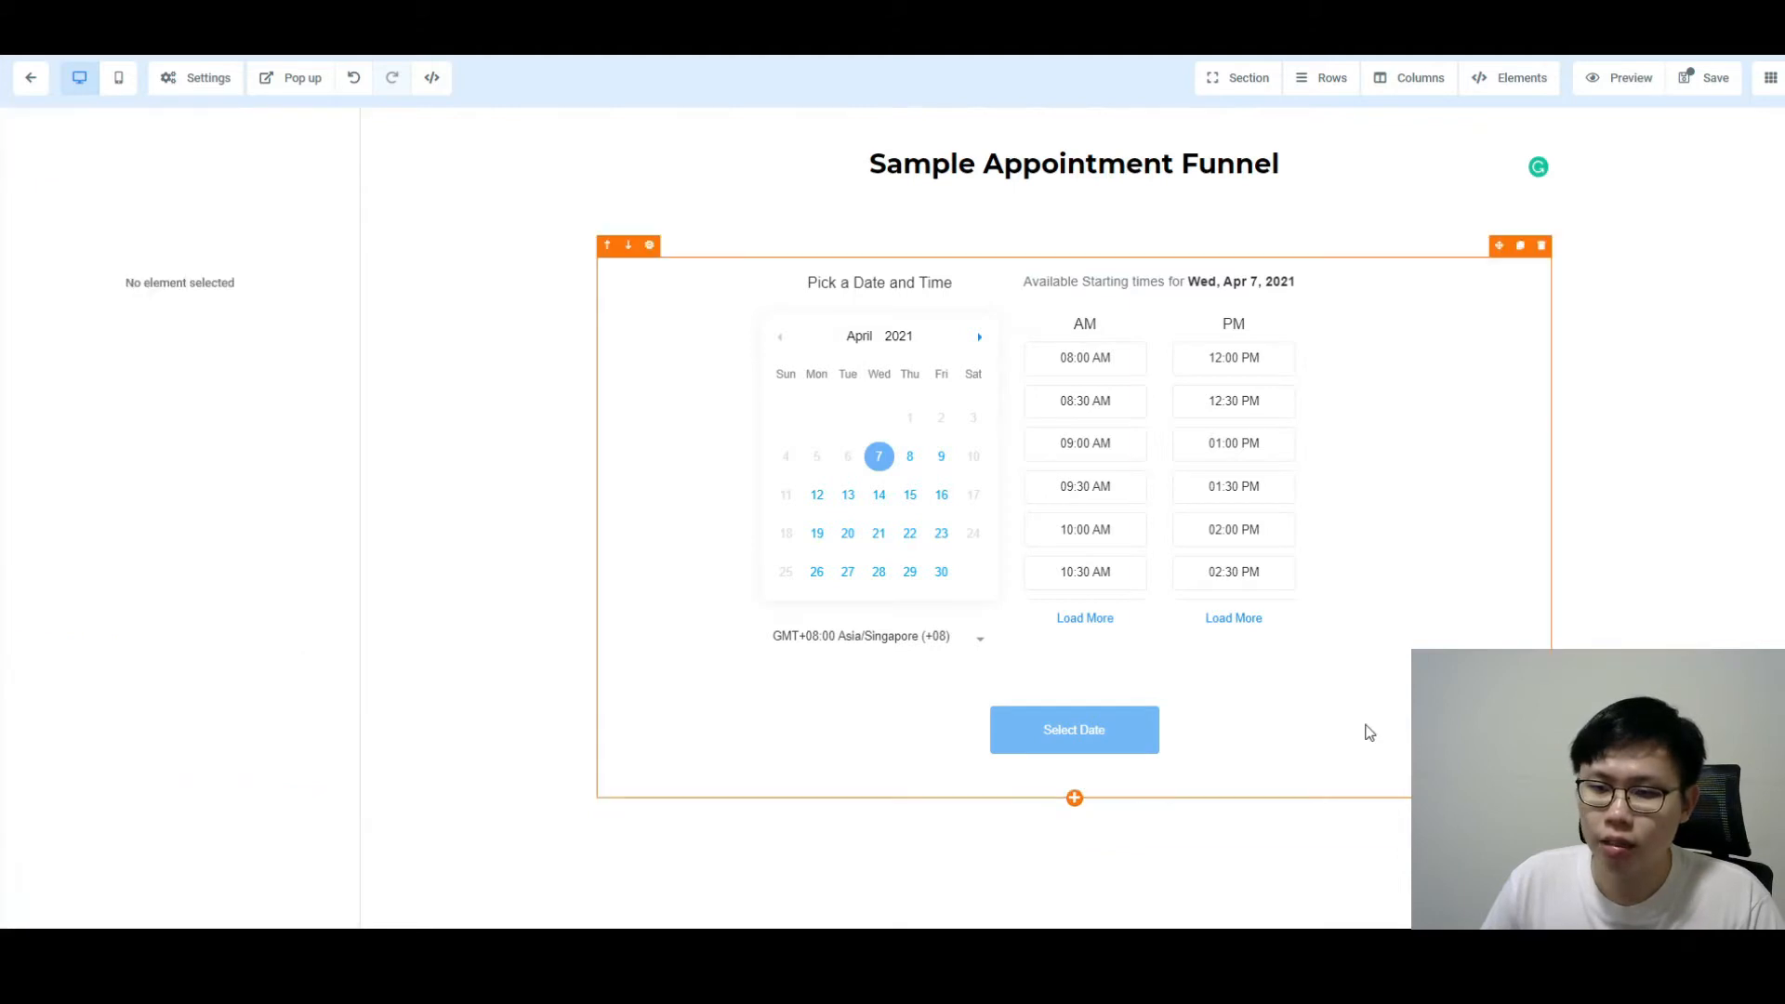
{"action": "left_click", "coordinate": [1696, 82]}
{"action": "left_click", "coordinate": [1218, 441]}
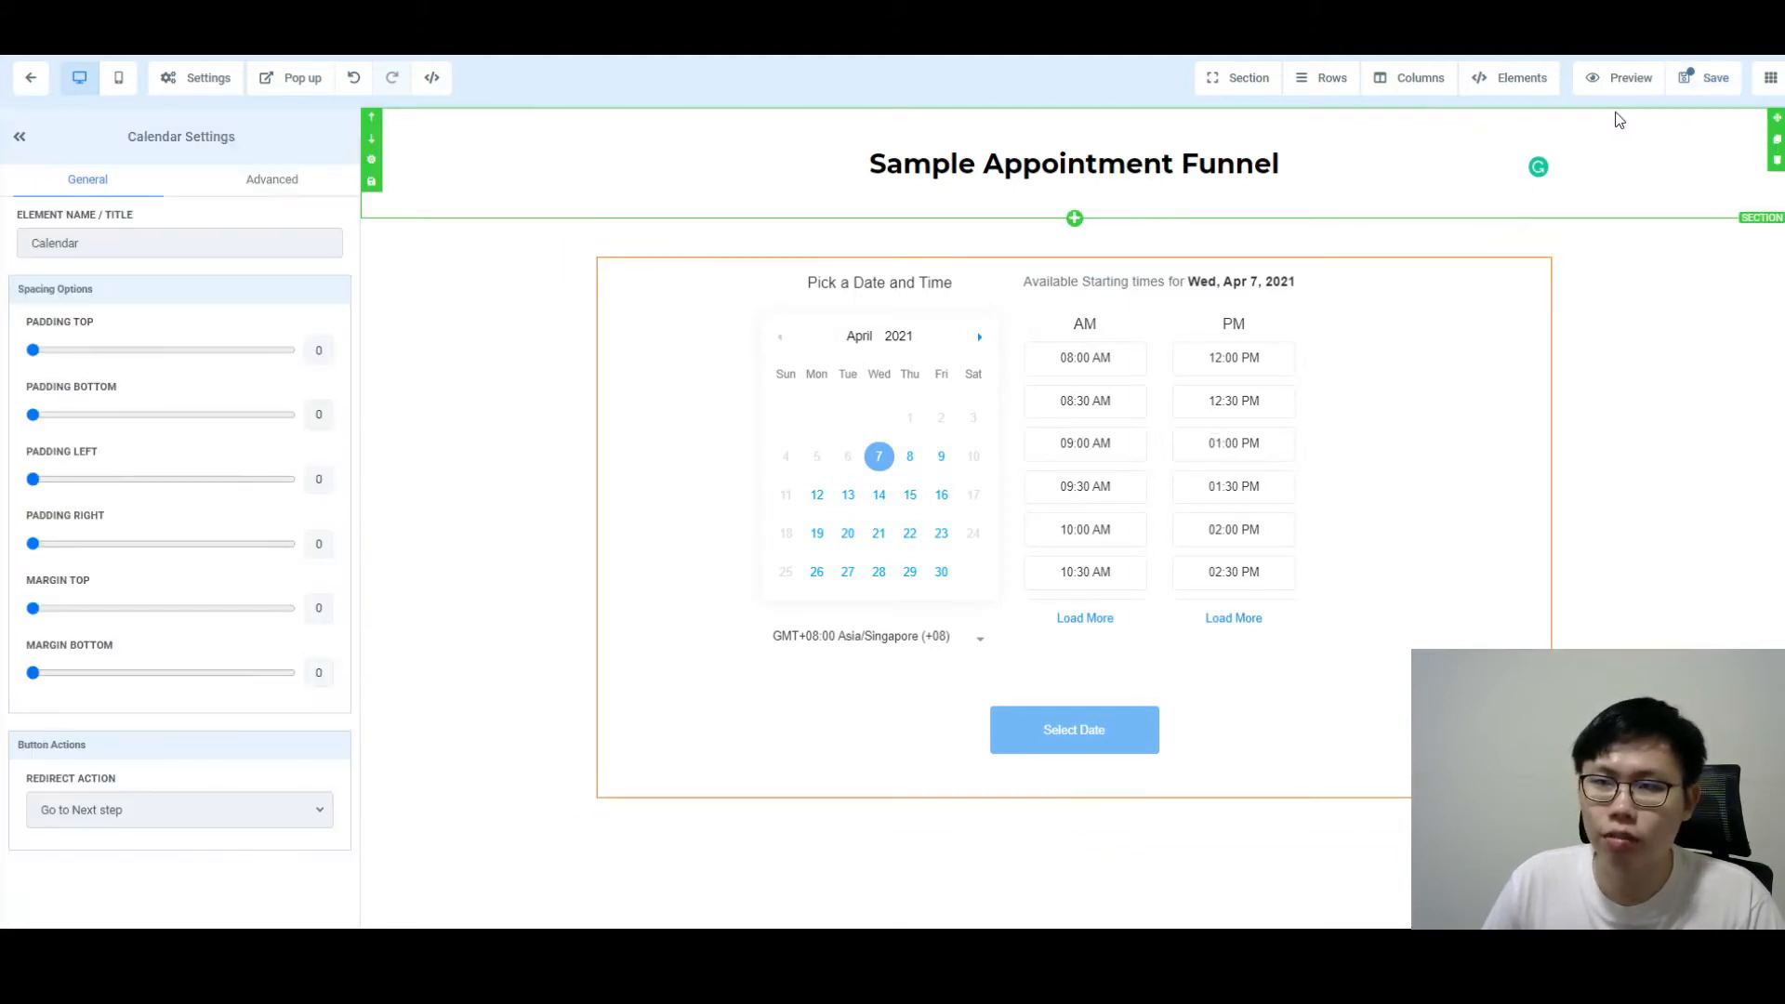
{"action": "left_click", "coordinate": [1711, 78]}
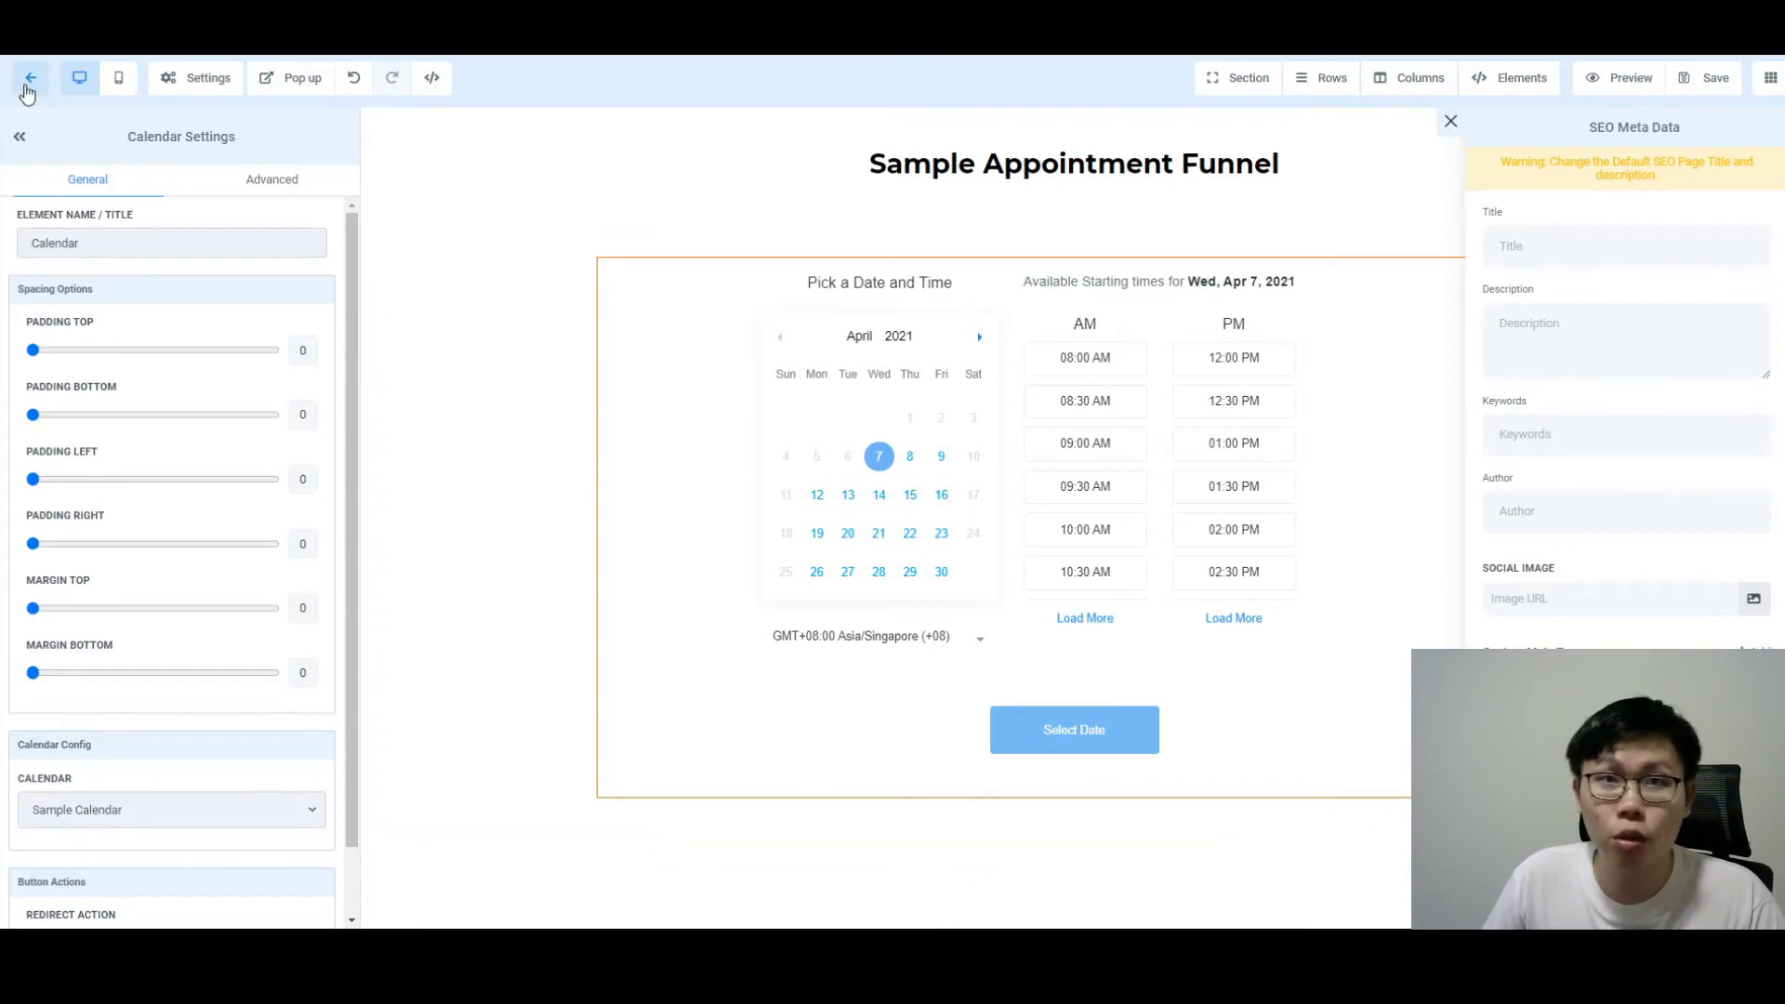
Step: Return to the Appointment Funnel Sample steps and expand Marketing in the sidebar
{"action": "left_click", "coordinate": [29, 79]}
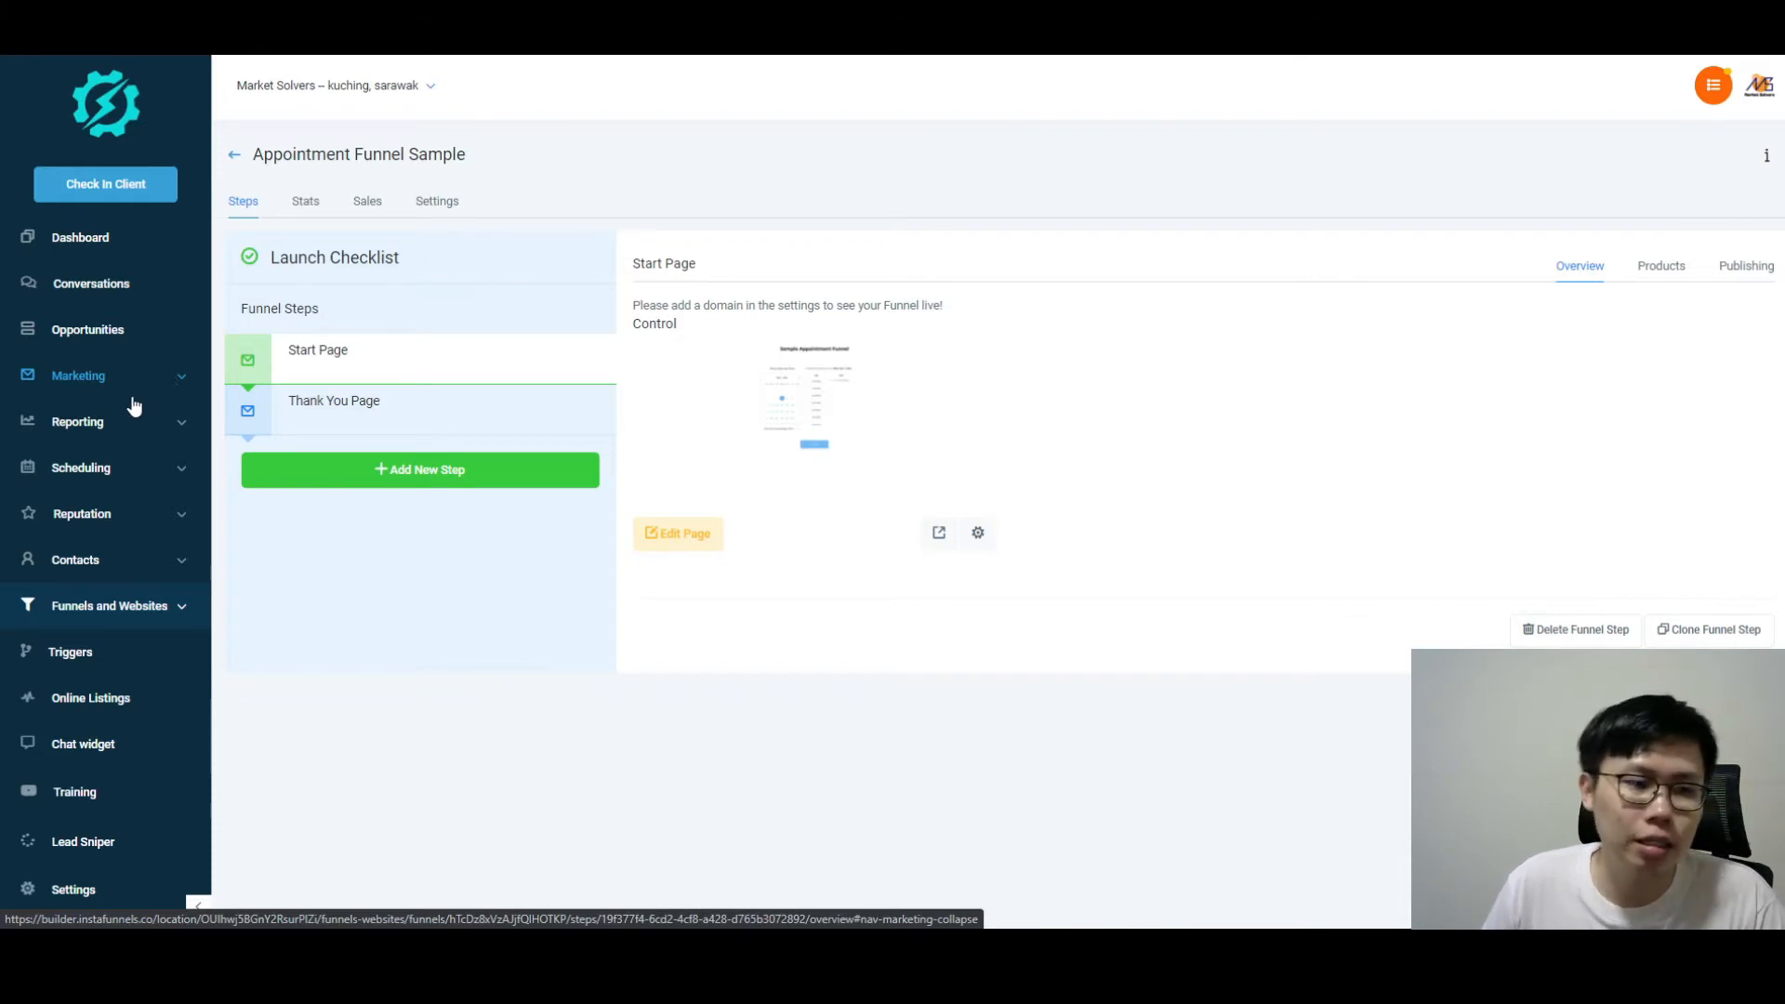
{"action": "left_click", "coordinate": [167, 379]}
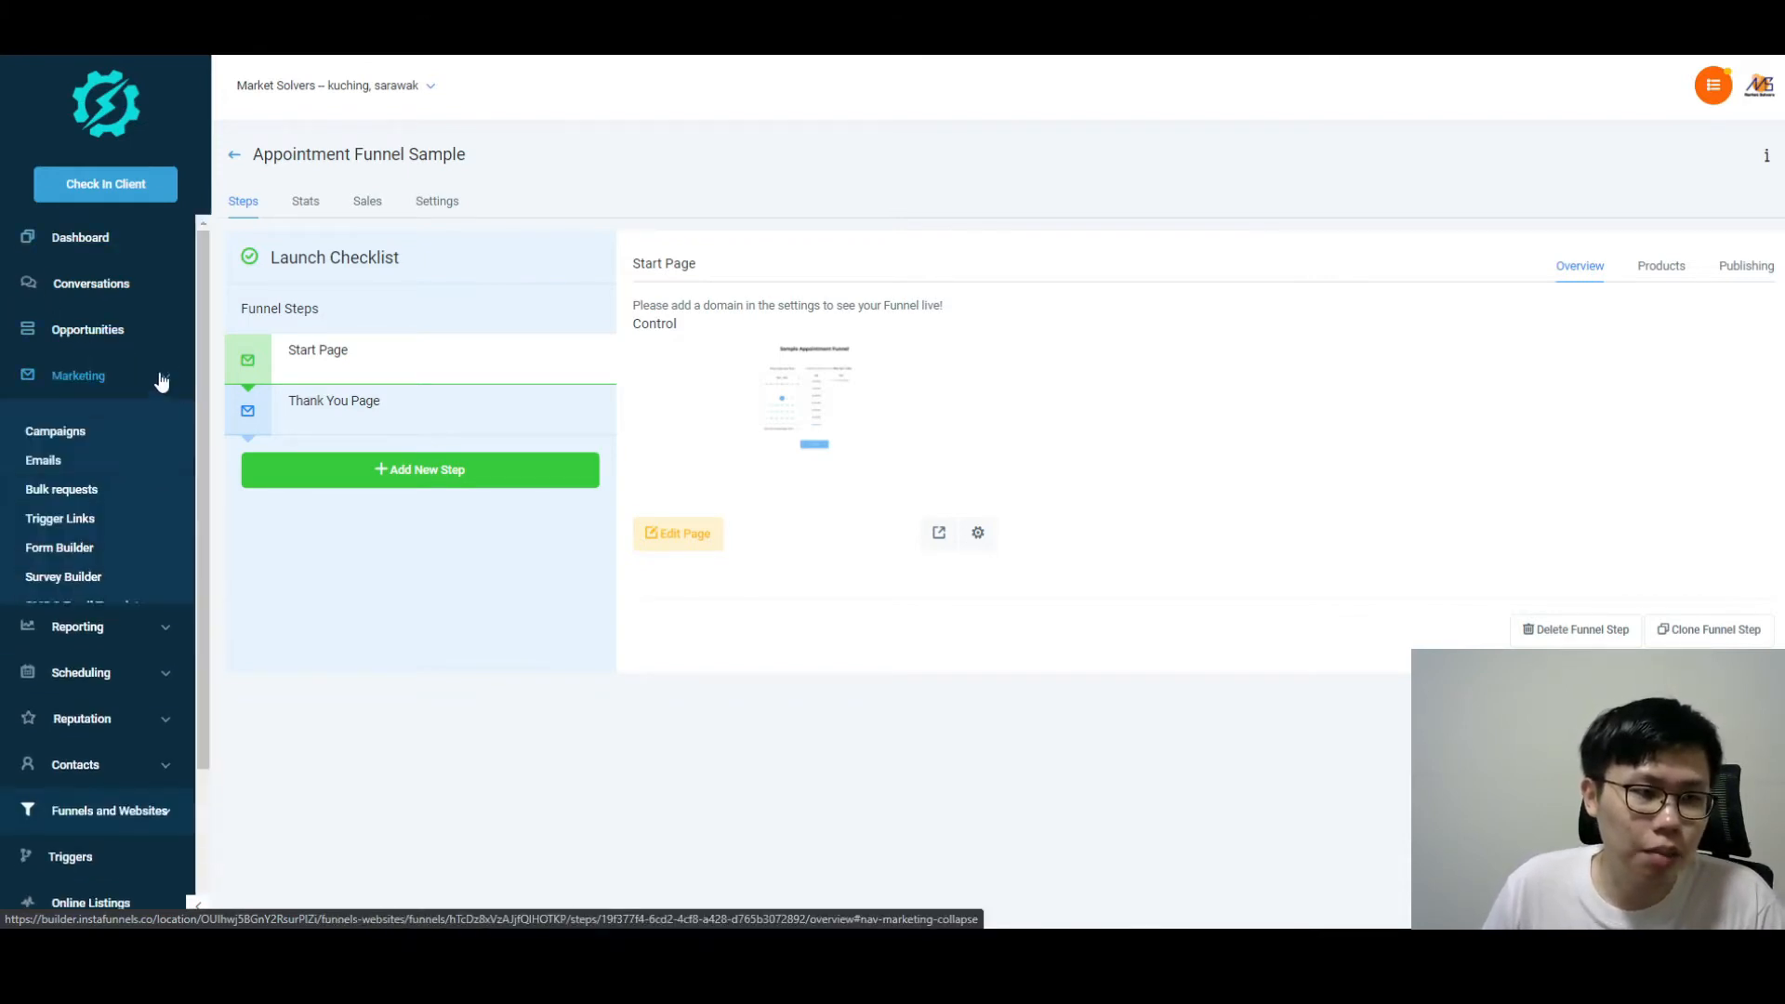
Step: Edit Sample Form in the Form Builder and review its Options, including the form name
{"action": "left_click", "coordinate": [107, 546]}
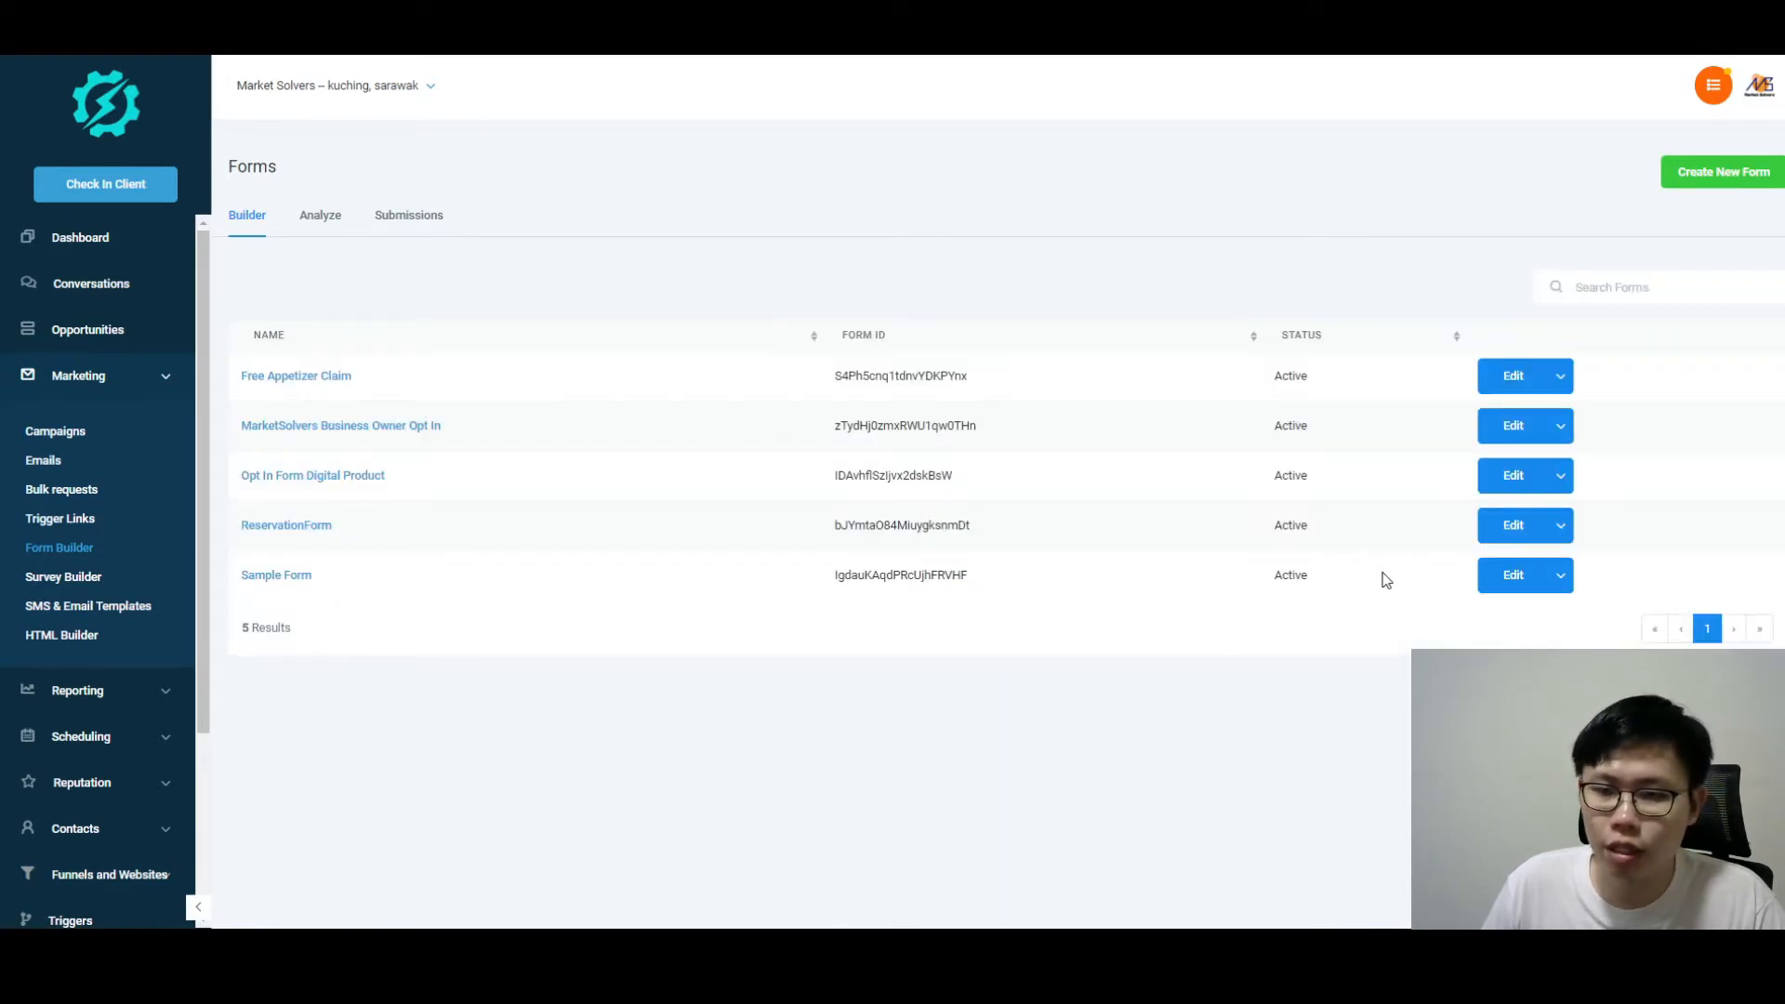
{"action": "left_click", "coordinate": [1510, 578]}
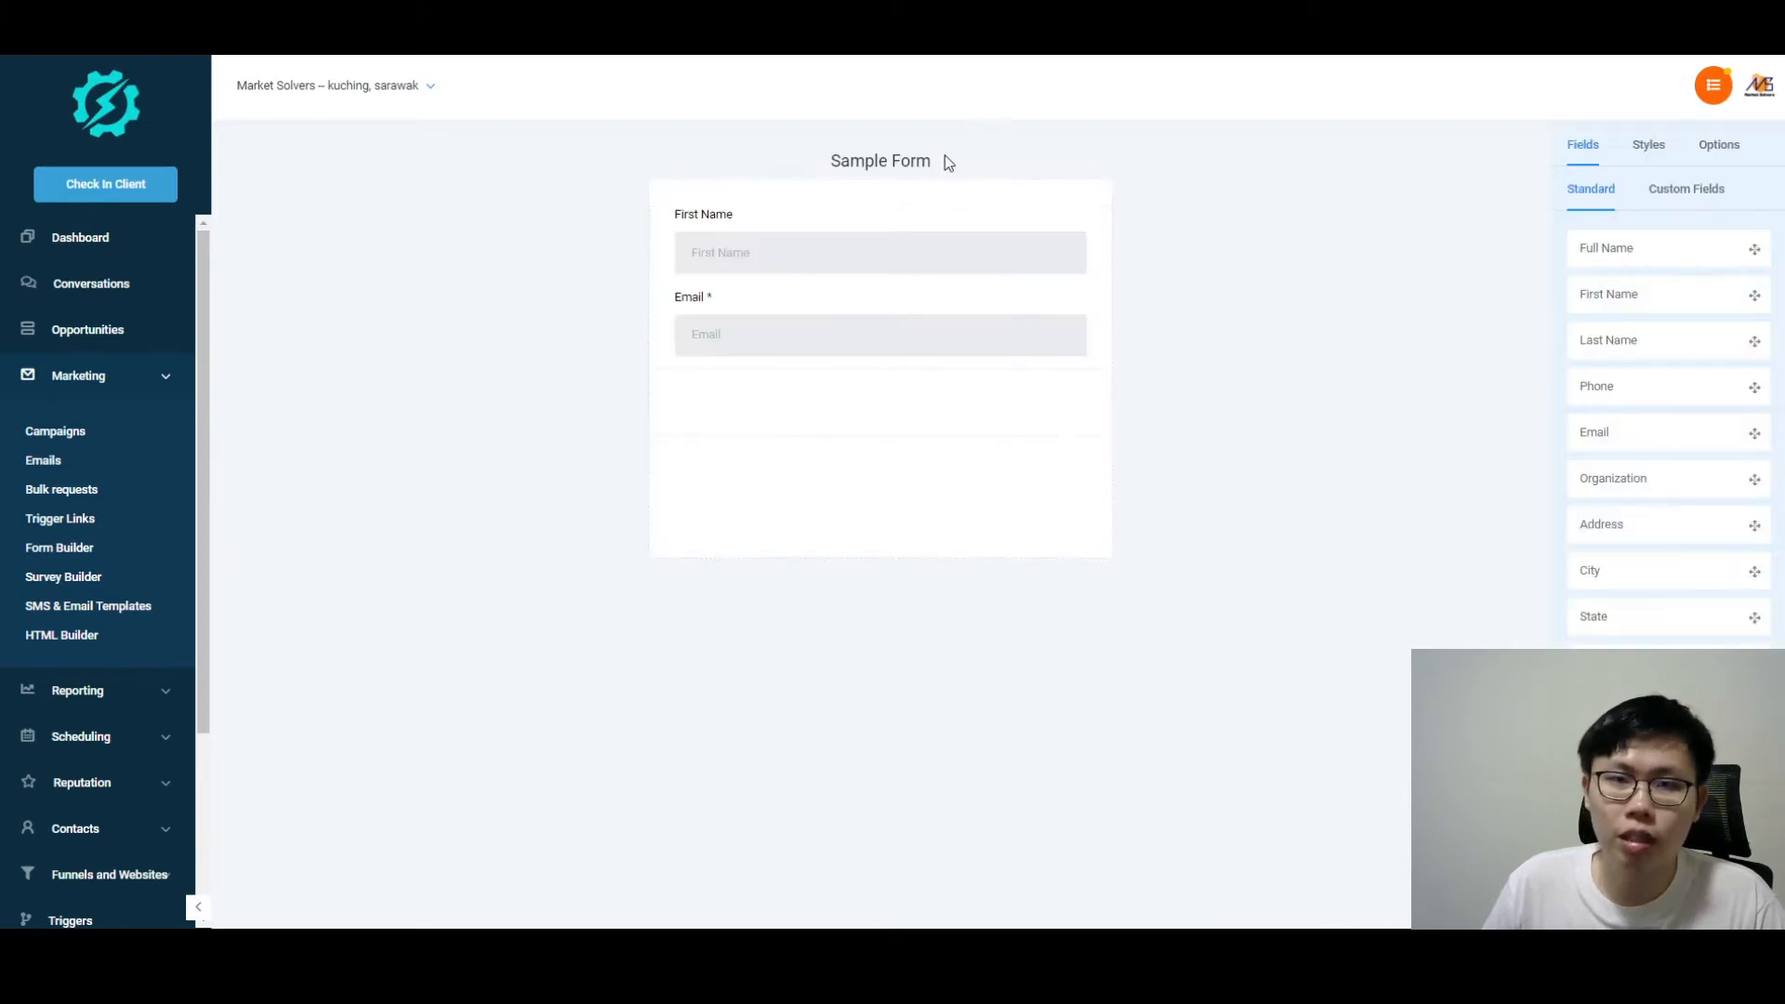
{"action": "left_click", "coordinate": [1722, 154]}
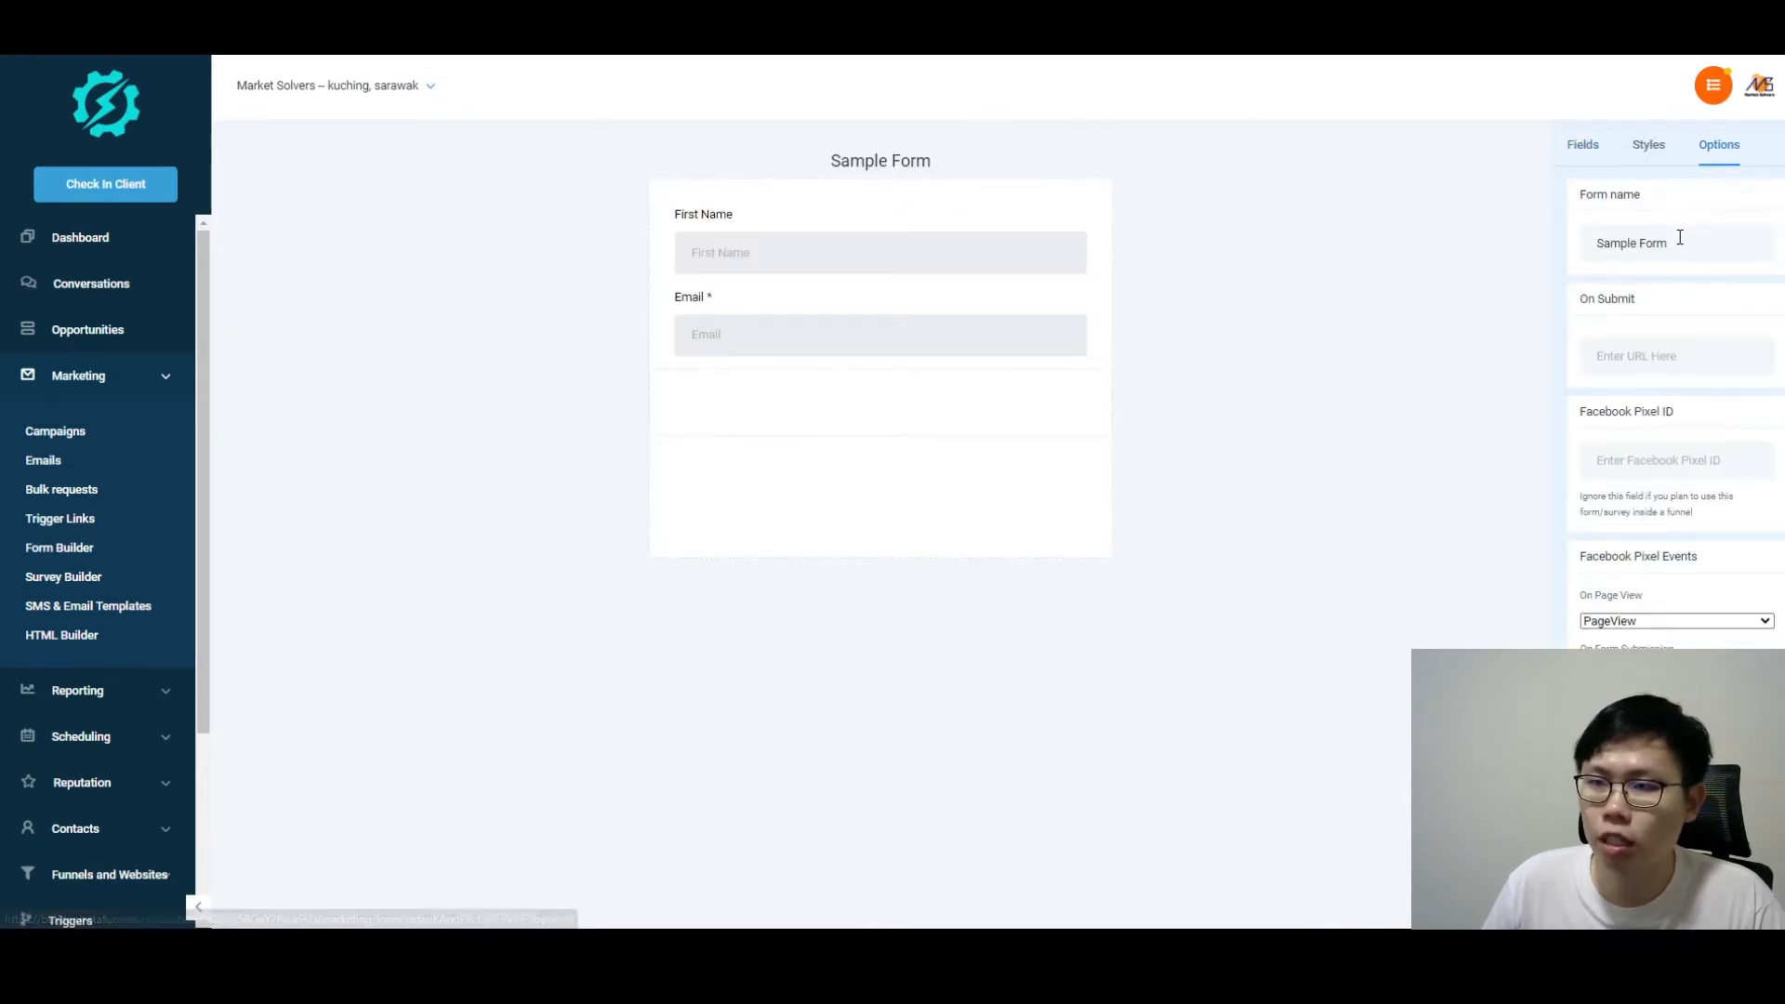
{"action": "triple_click", "coordinate": [1621, 263]}
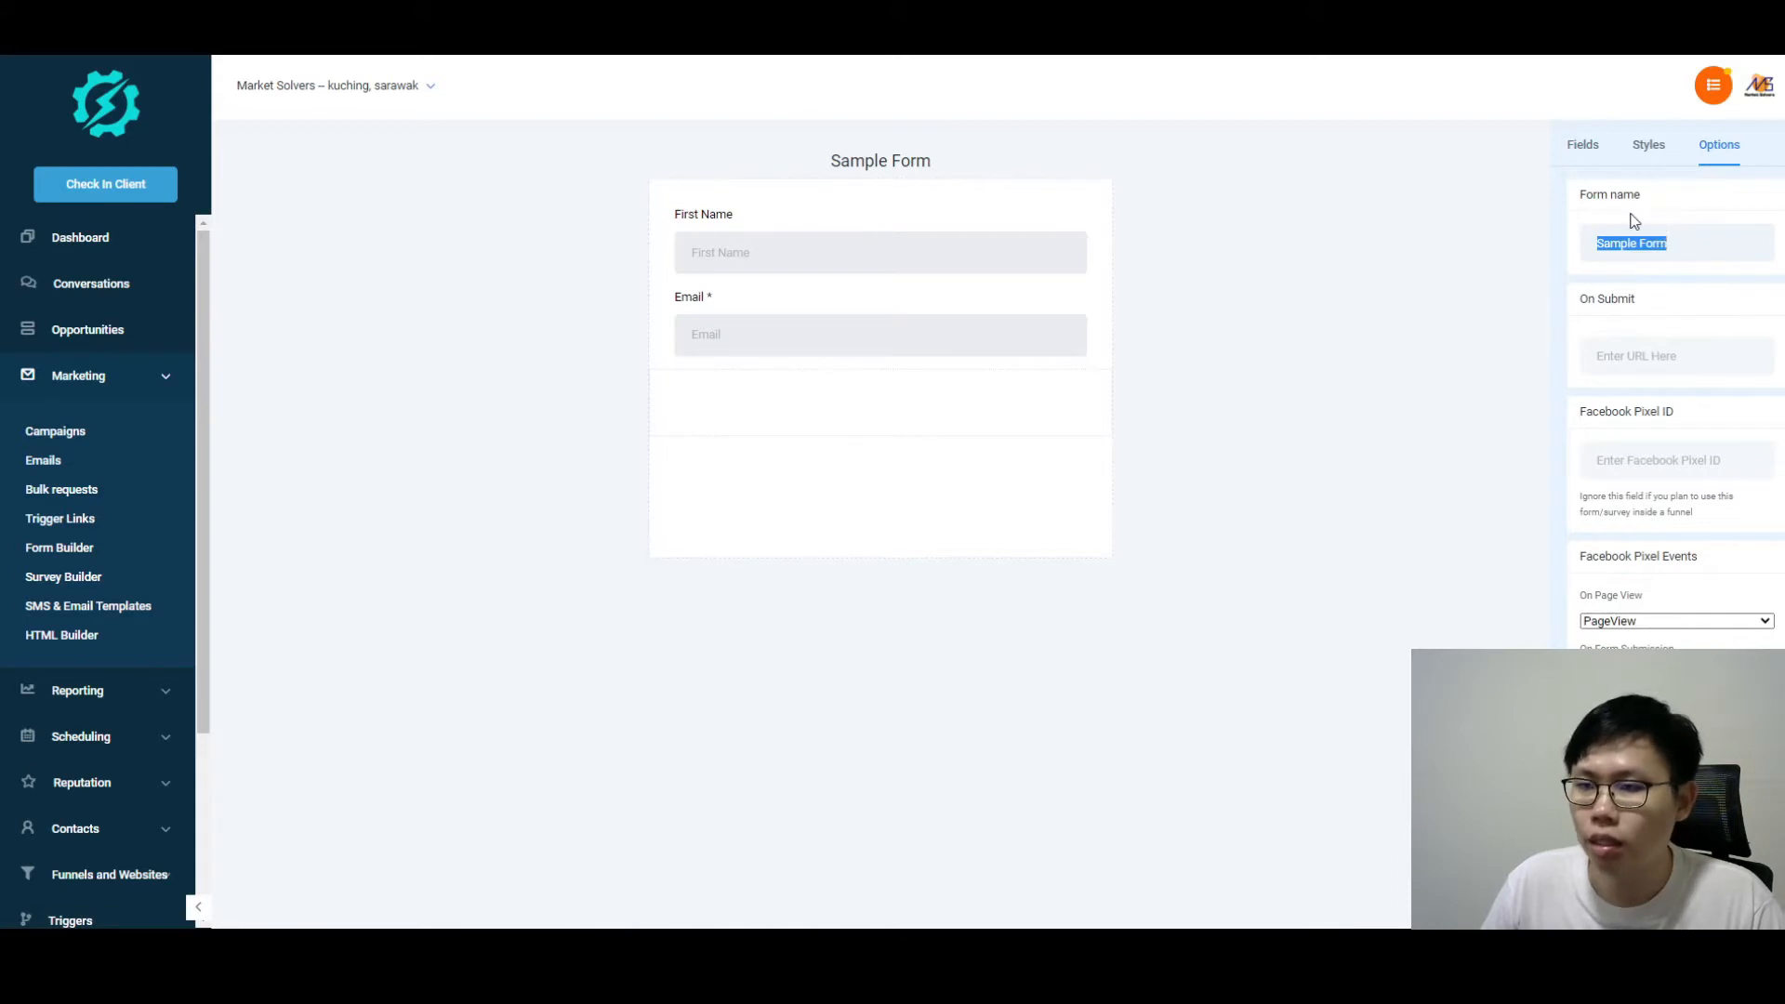
{"action": "left_click", "coordinate": [1684, 244]}
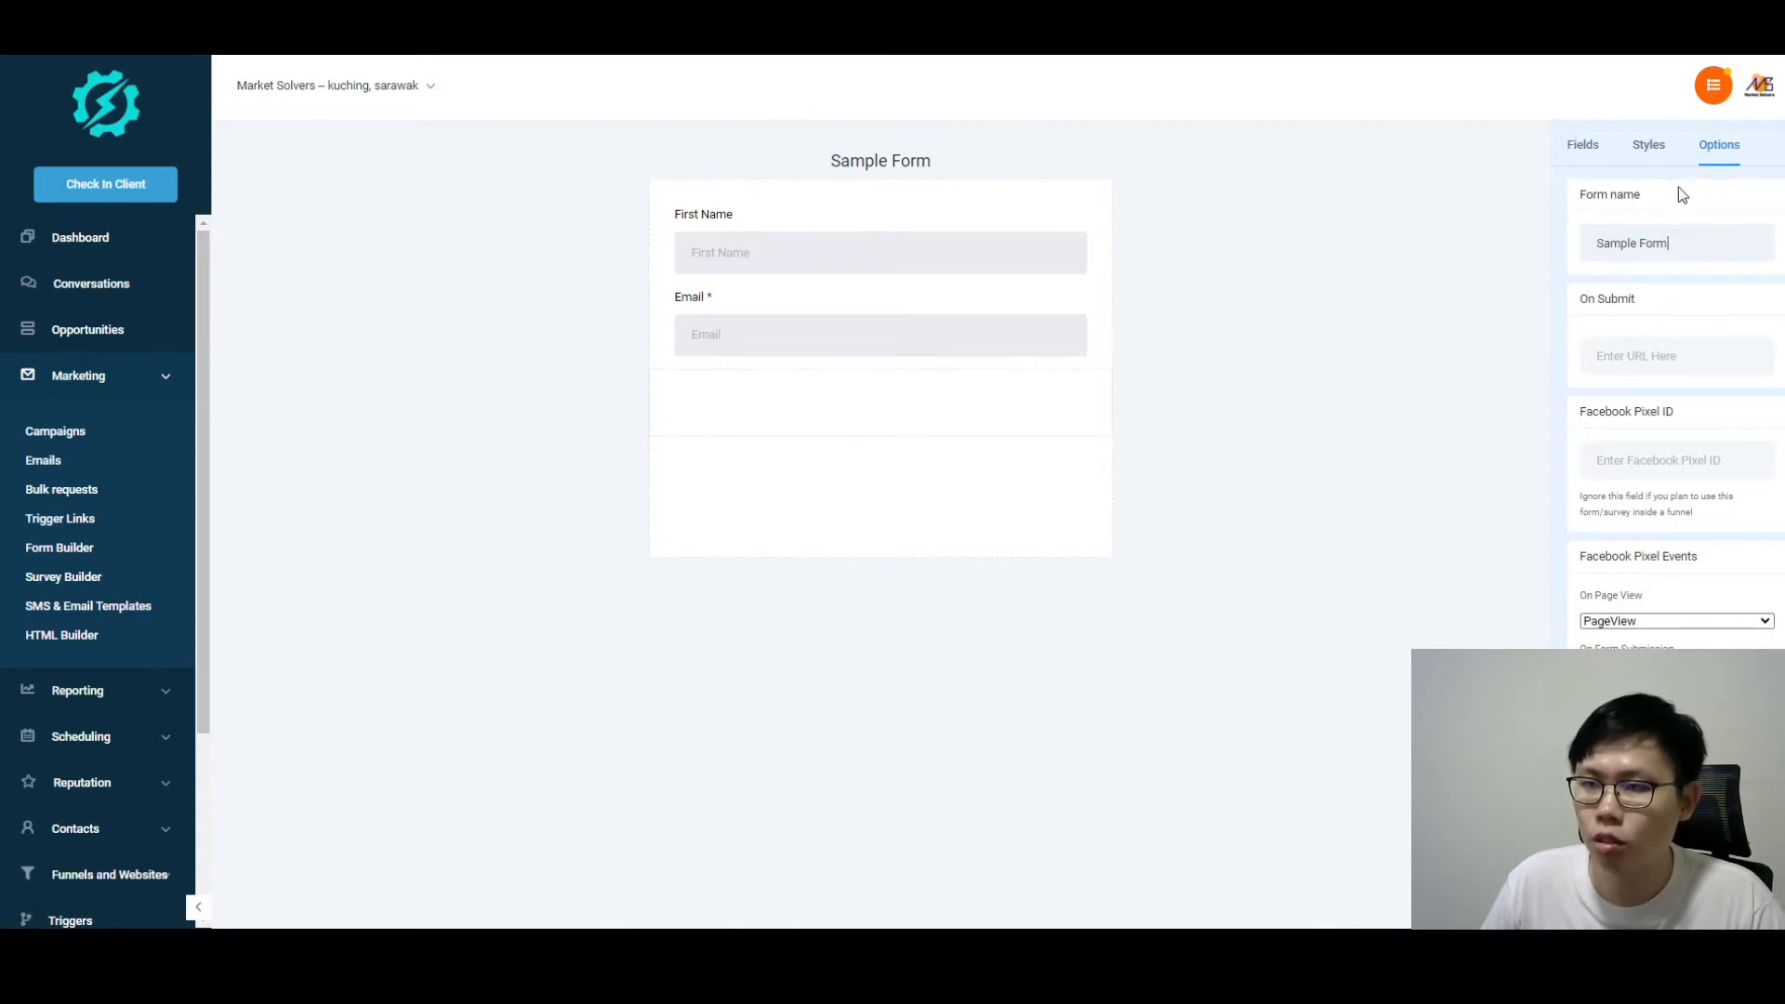
Step: Try dragging First Name and Phone fields onto the form, then return to Options
{"action": "left_click", "coordinate": [1565, 162]}
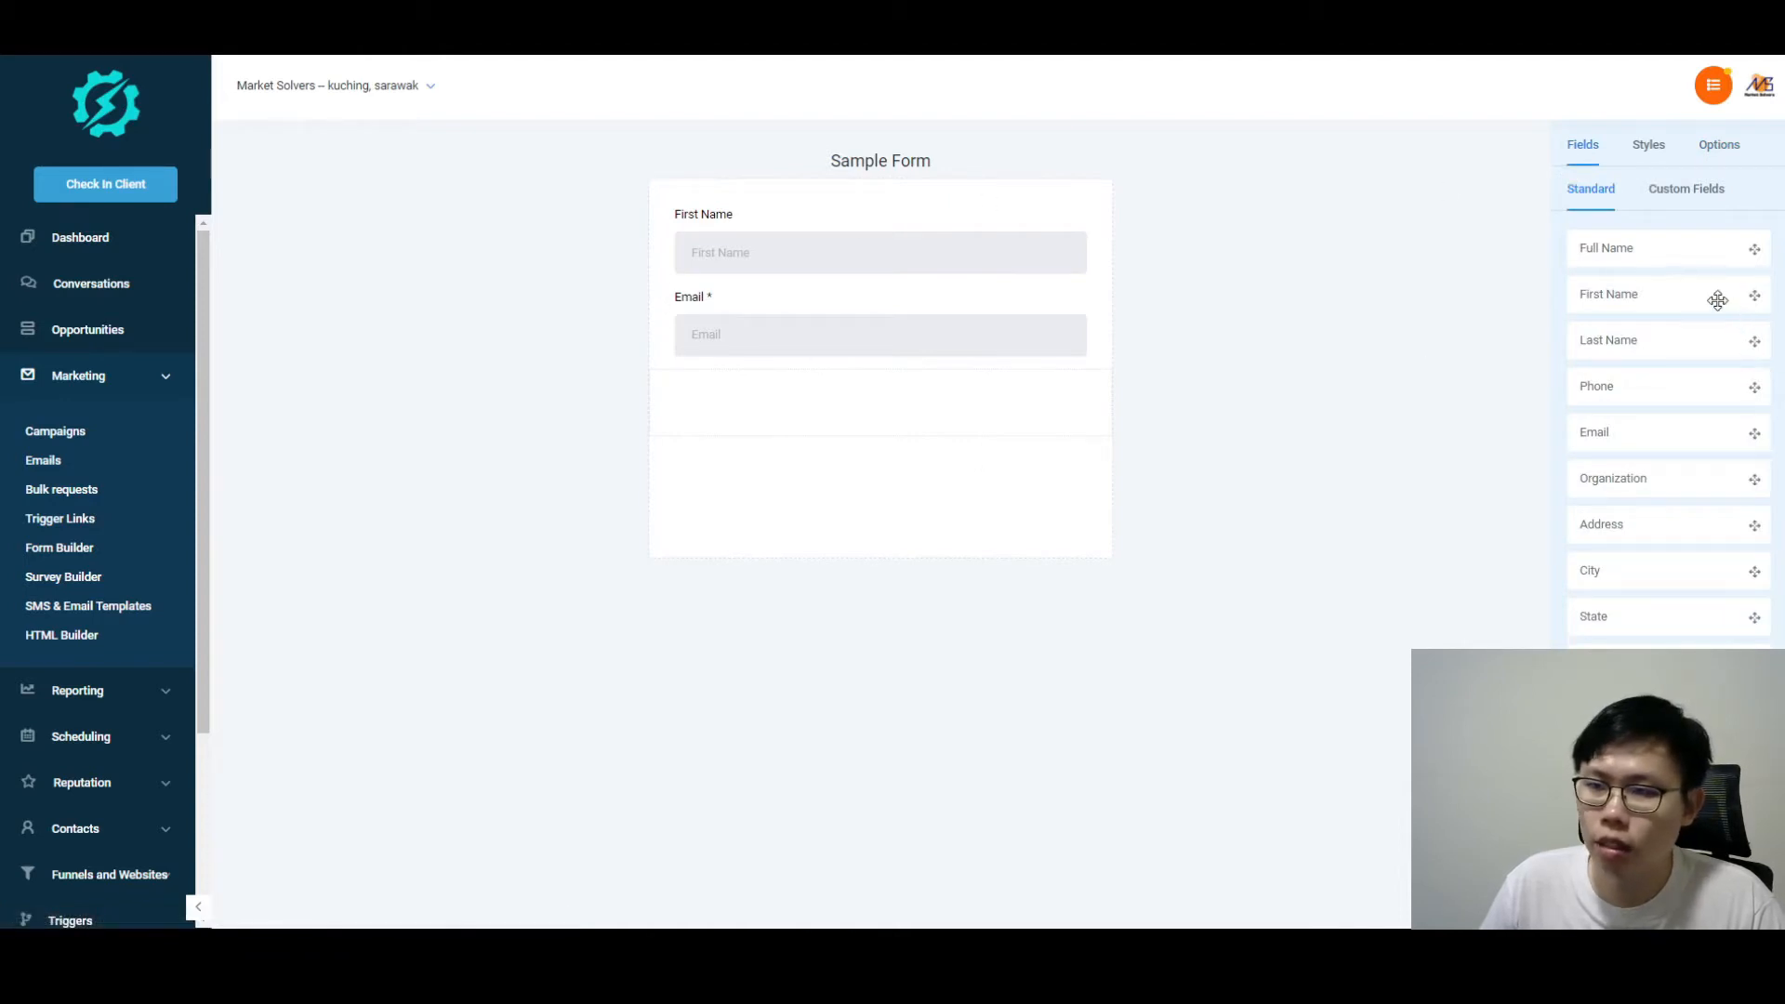
{"action": "mouse_move", "coordinate": [1717, 294]}
{"action": "left_mouse_down"}
{"action": "mouse_move", "coordinate": [777, 403]}
{"action": "mouse_move", "coordinate": [1072, 406]}
{"action": "mouse_move", "coordinate": [1729, 304]}
{"action": "left_mouse_up"}
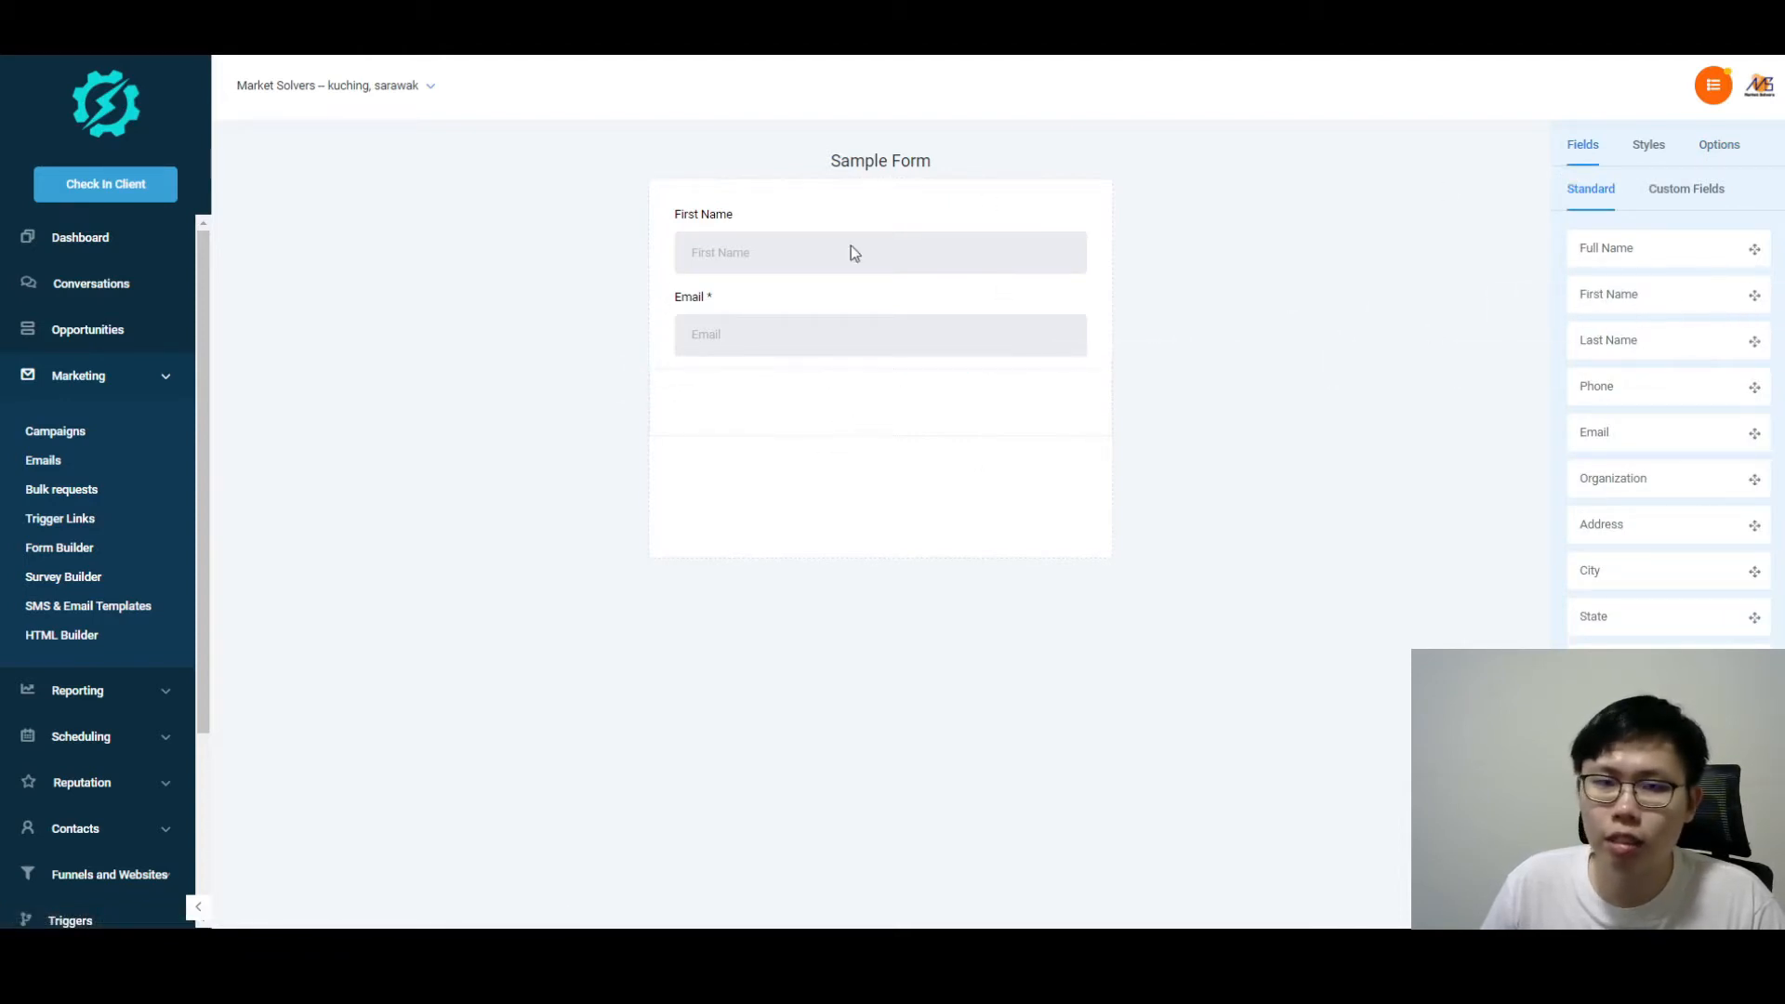
{"action": "left_click_drag", "start_coordinate": [1619, 296], "coordinate": [711, 398]}
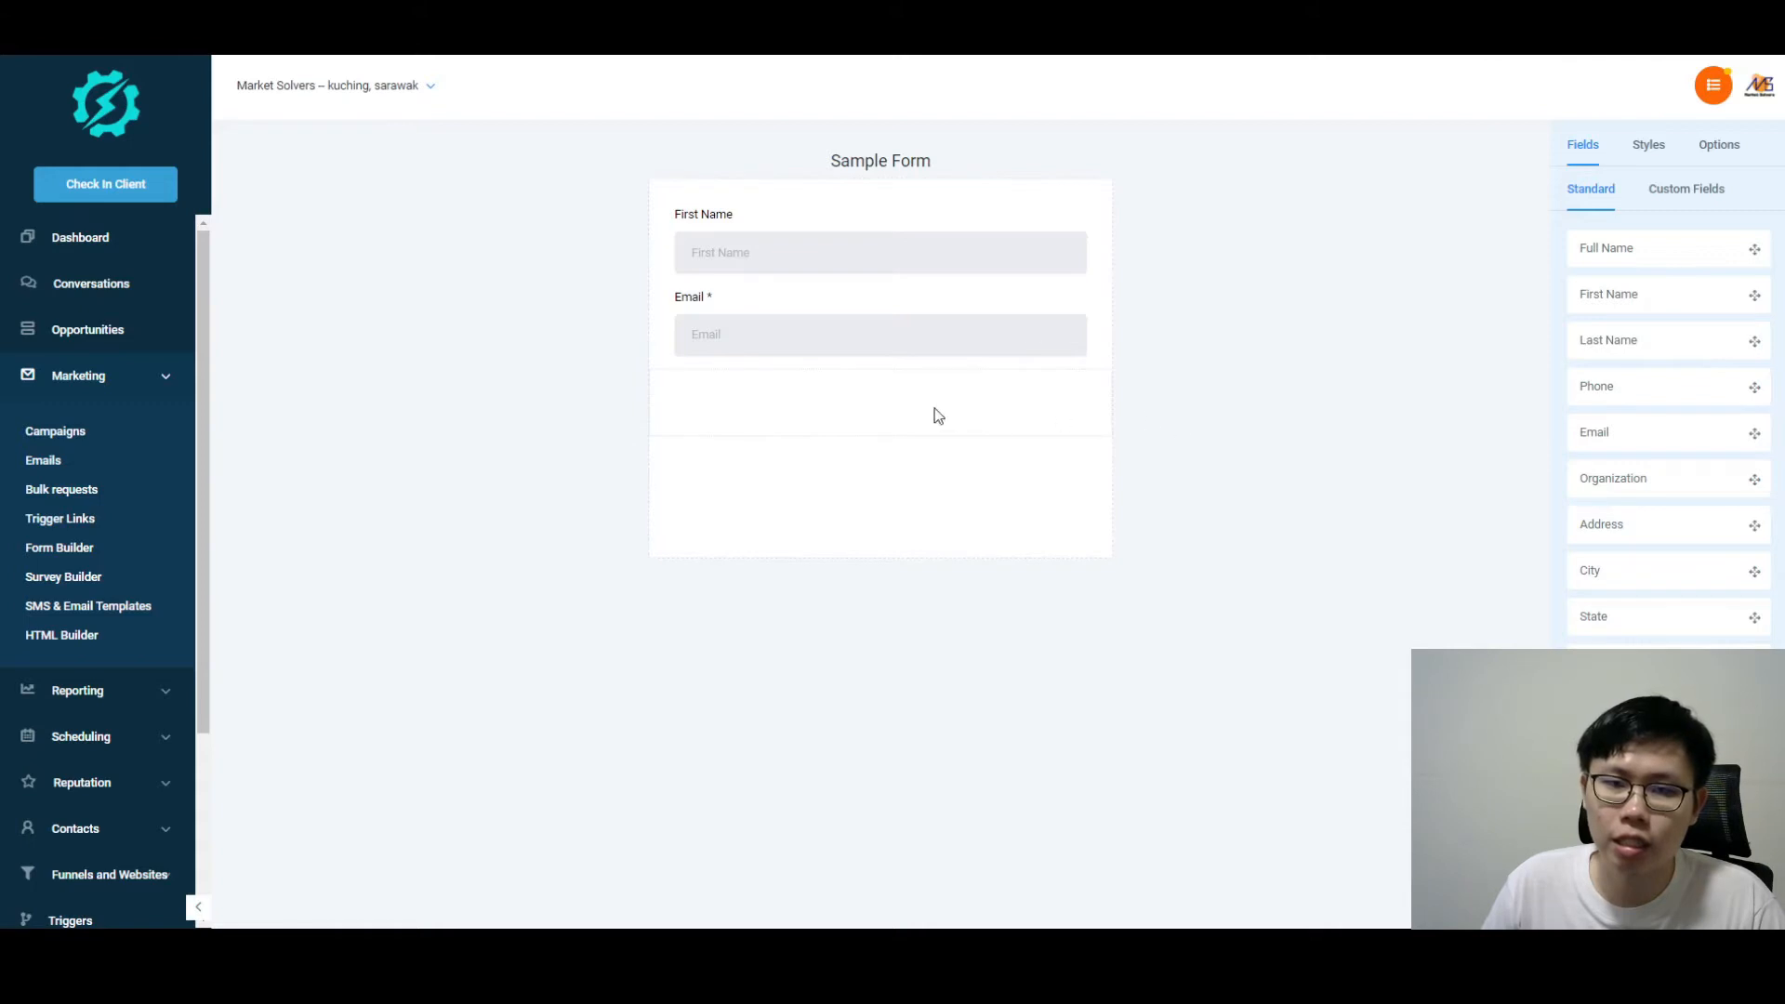
{"action": "left_click_drag", "start_coordinate": [1632, 388], "coordinate": [1677, 354]}
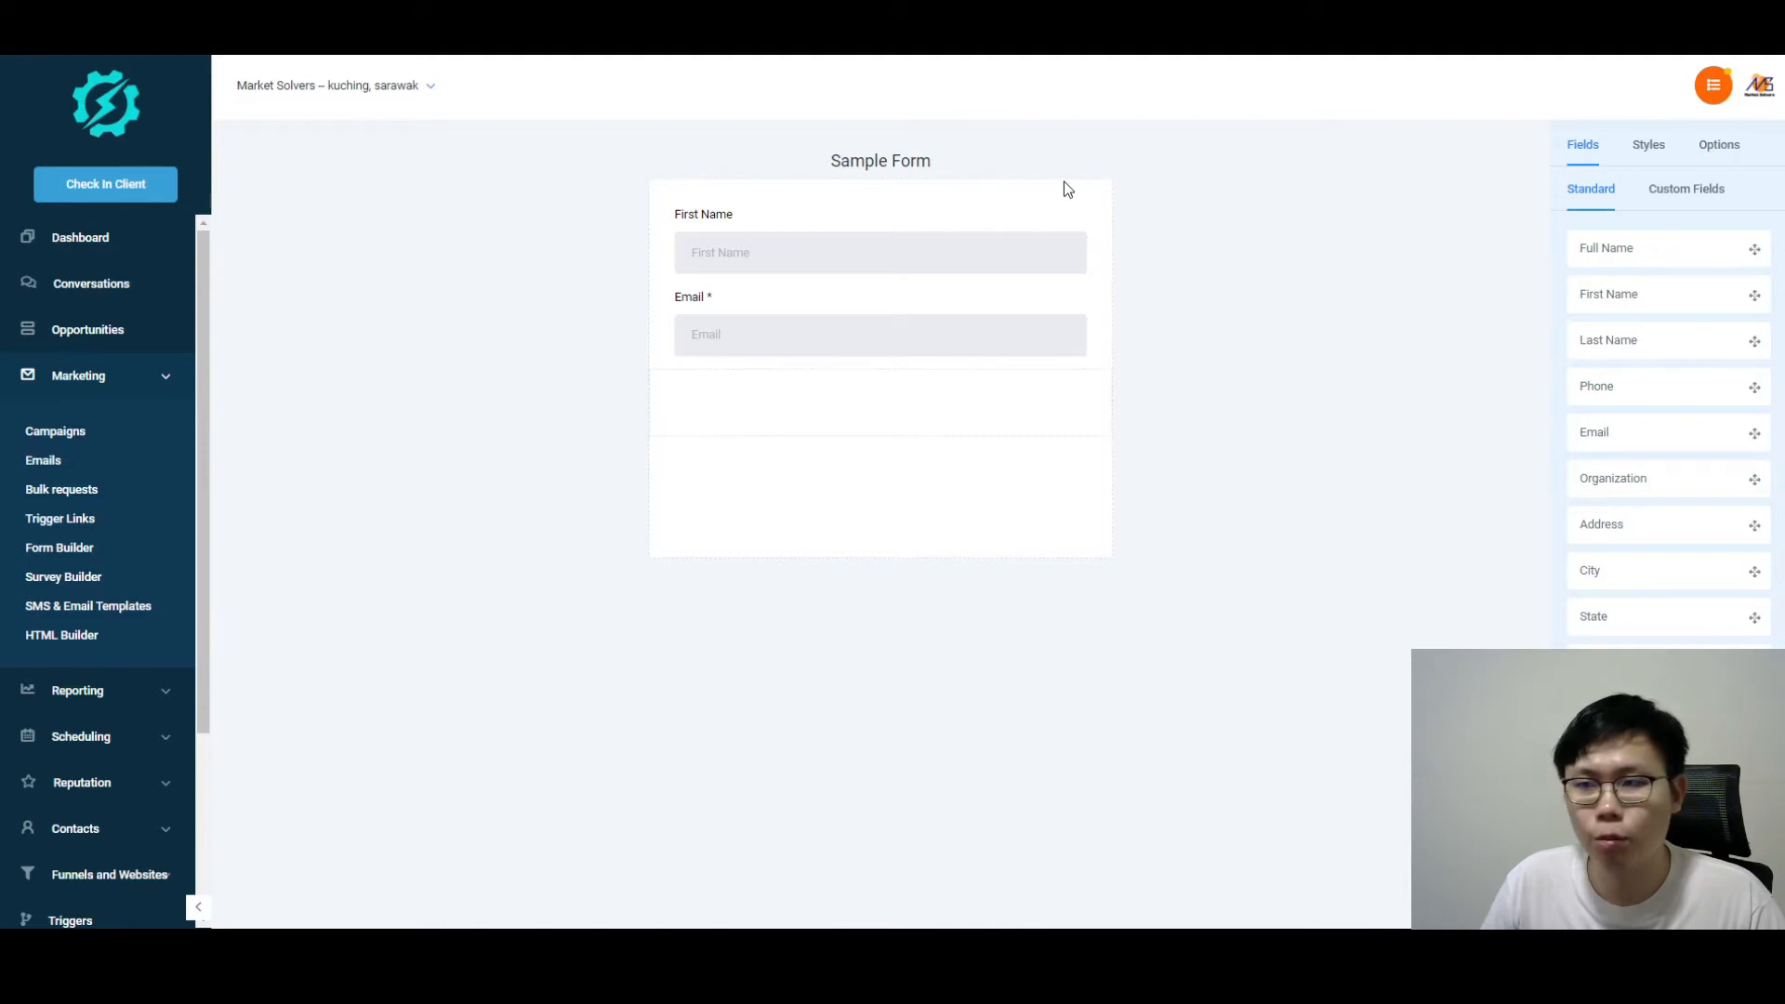
{"action": "left_click", "coordinate": [1722, 152]}
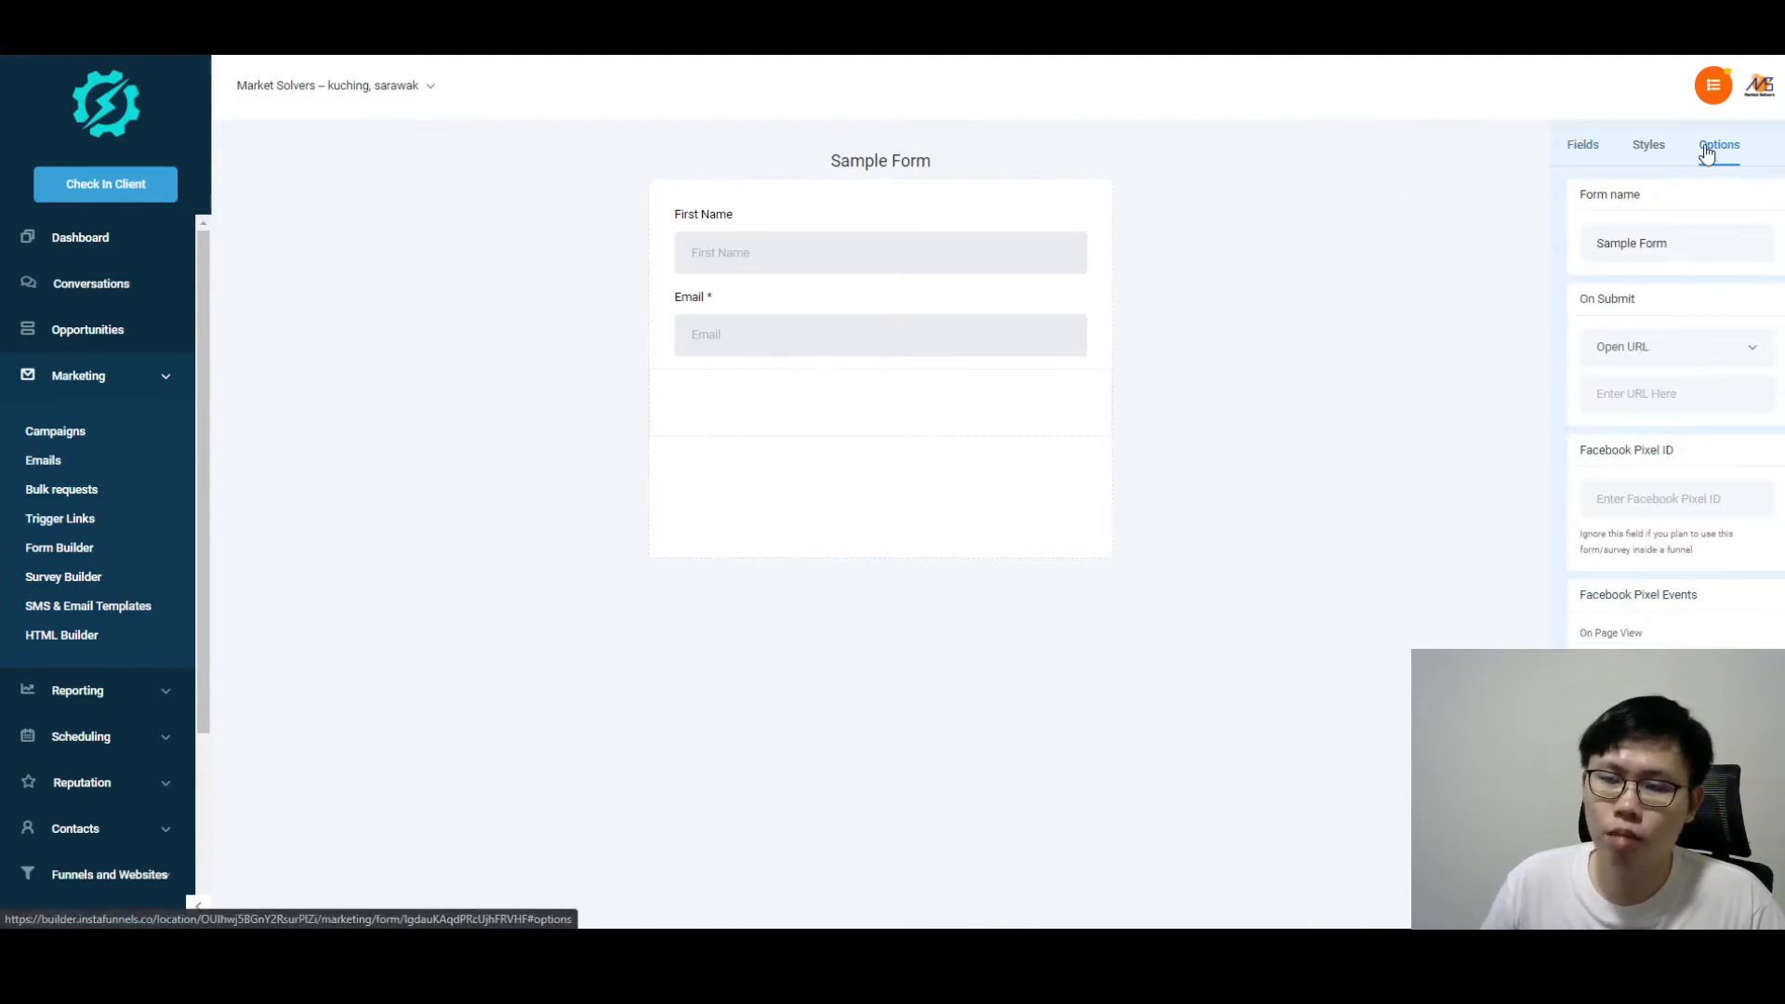
Step: Tick Required on Sample Form's First Name field so it reads 'First Name *'
{"action": "left_click", "coordinate": [1658, 150]}
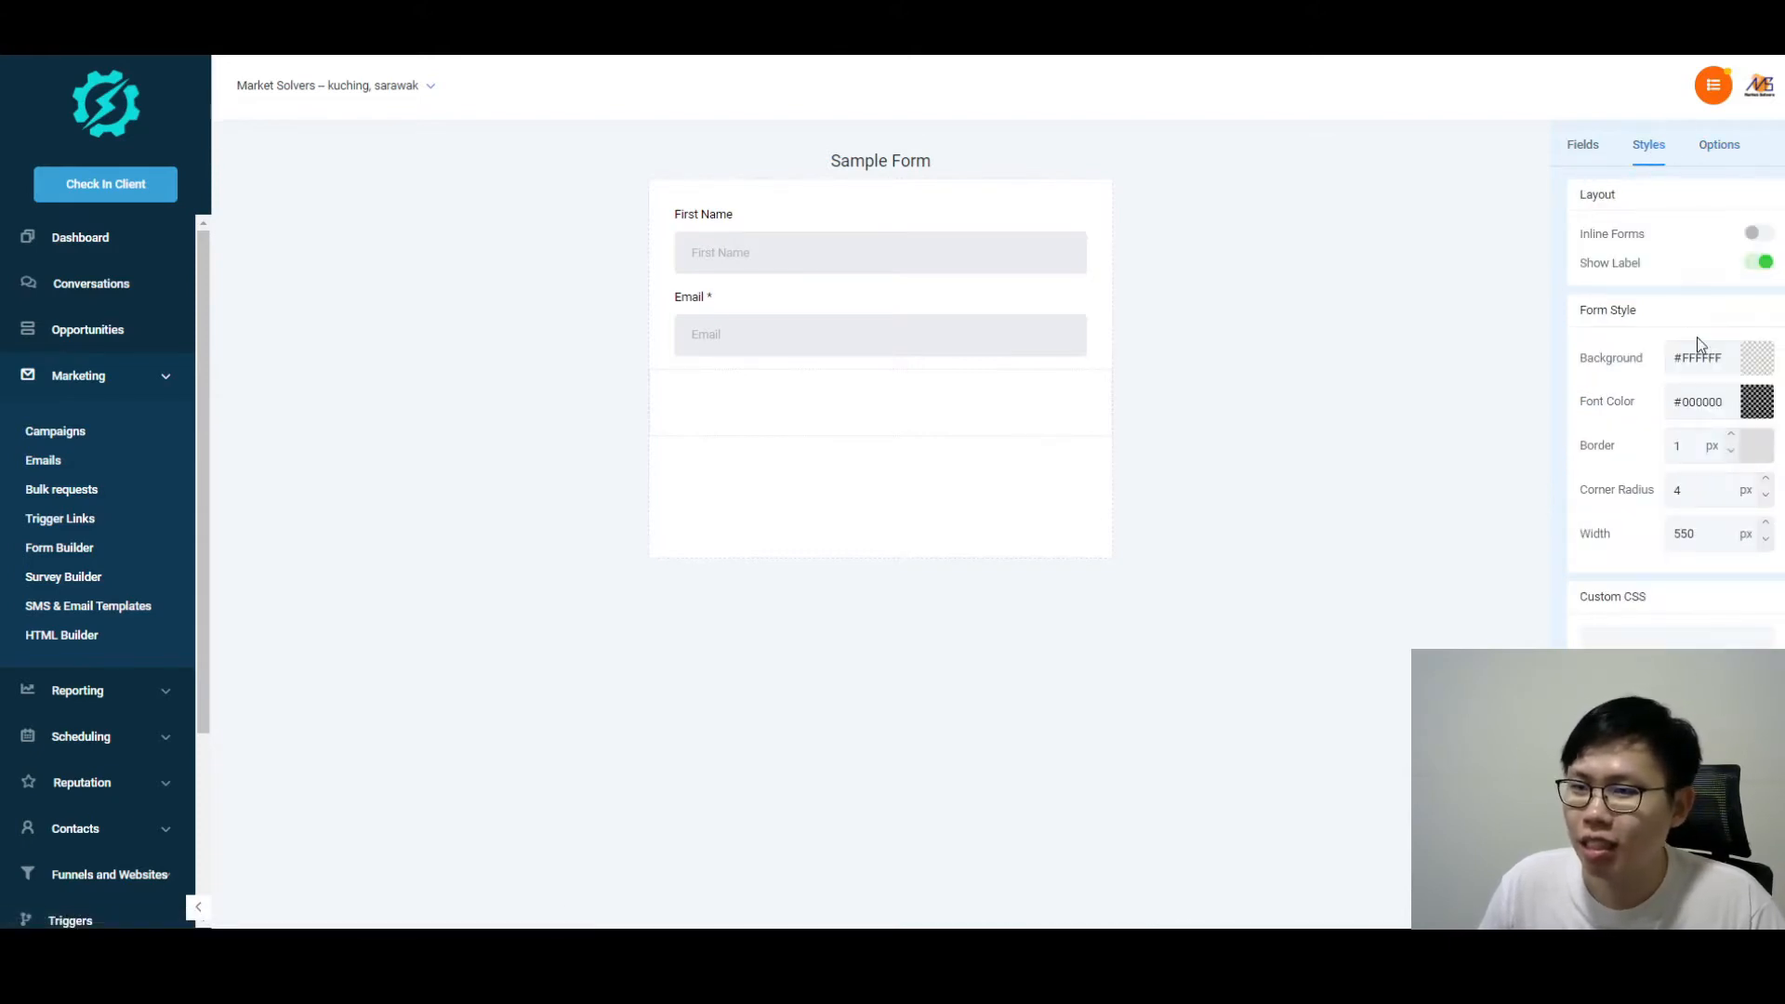
{"action": "left_click", "coordinate": [874, 250]}
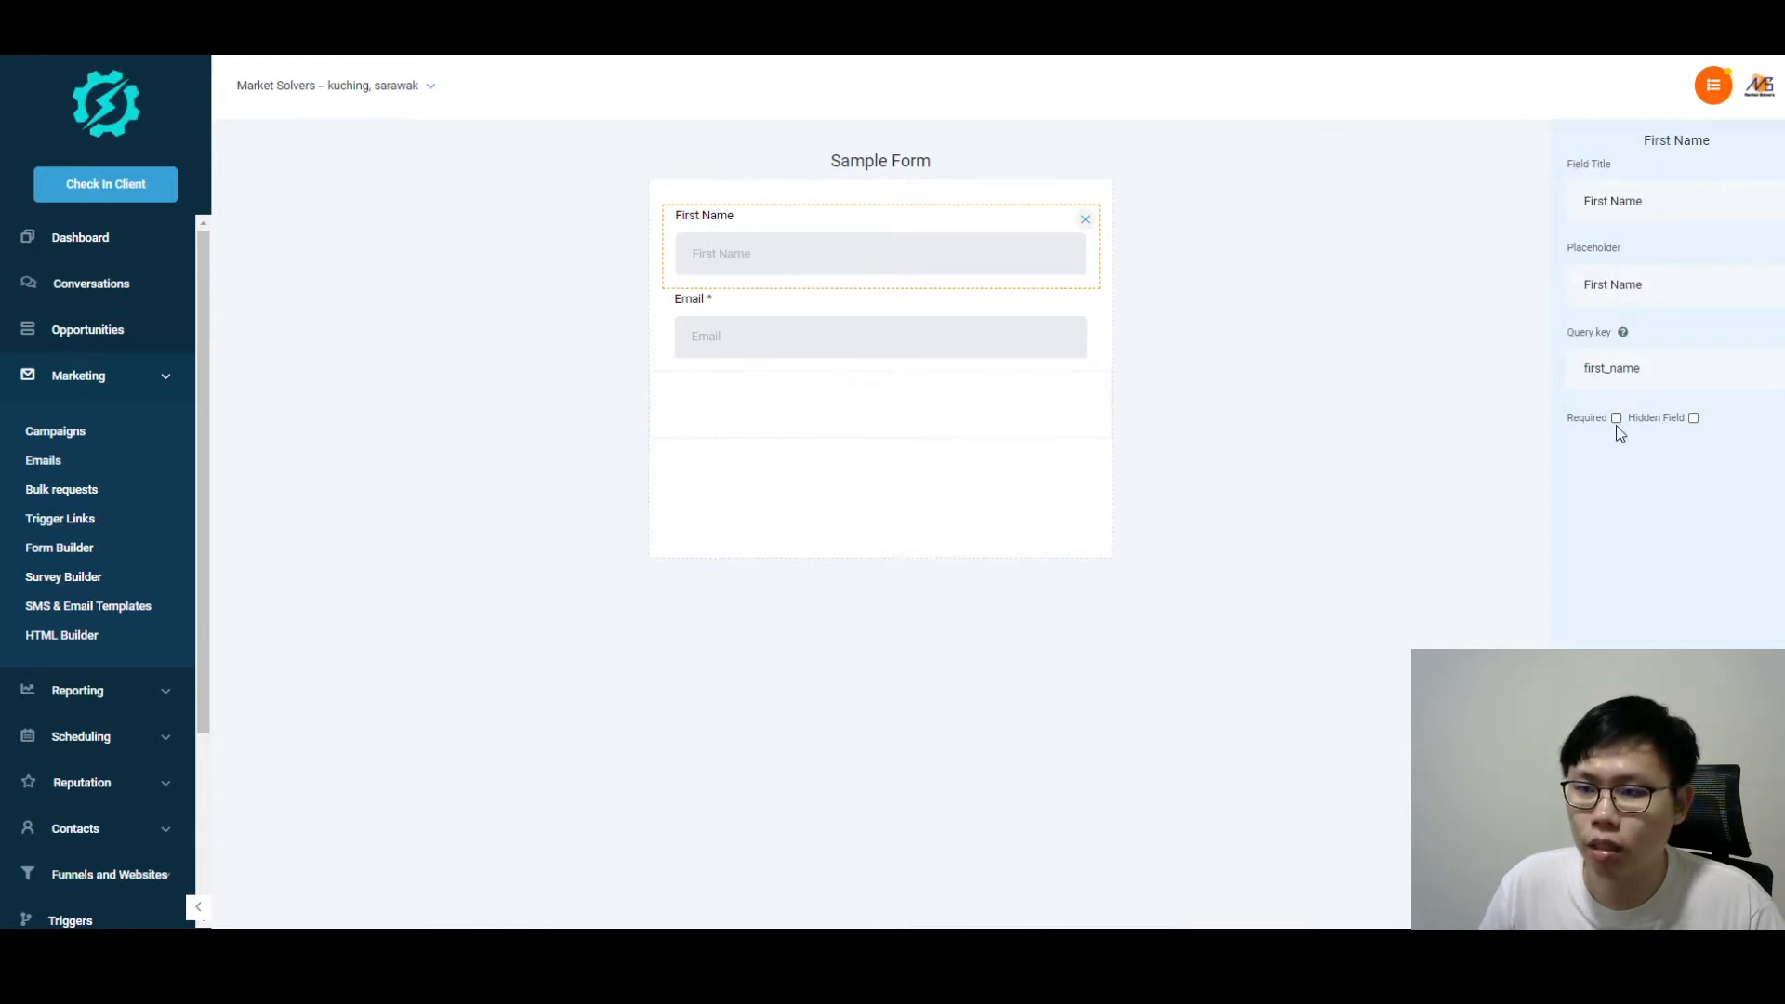
{"action": "left_click", "coordinate": [1616, 419]}
{"action": "left_click", "coordinate": [1352, 265]}
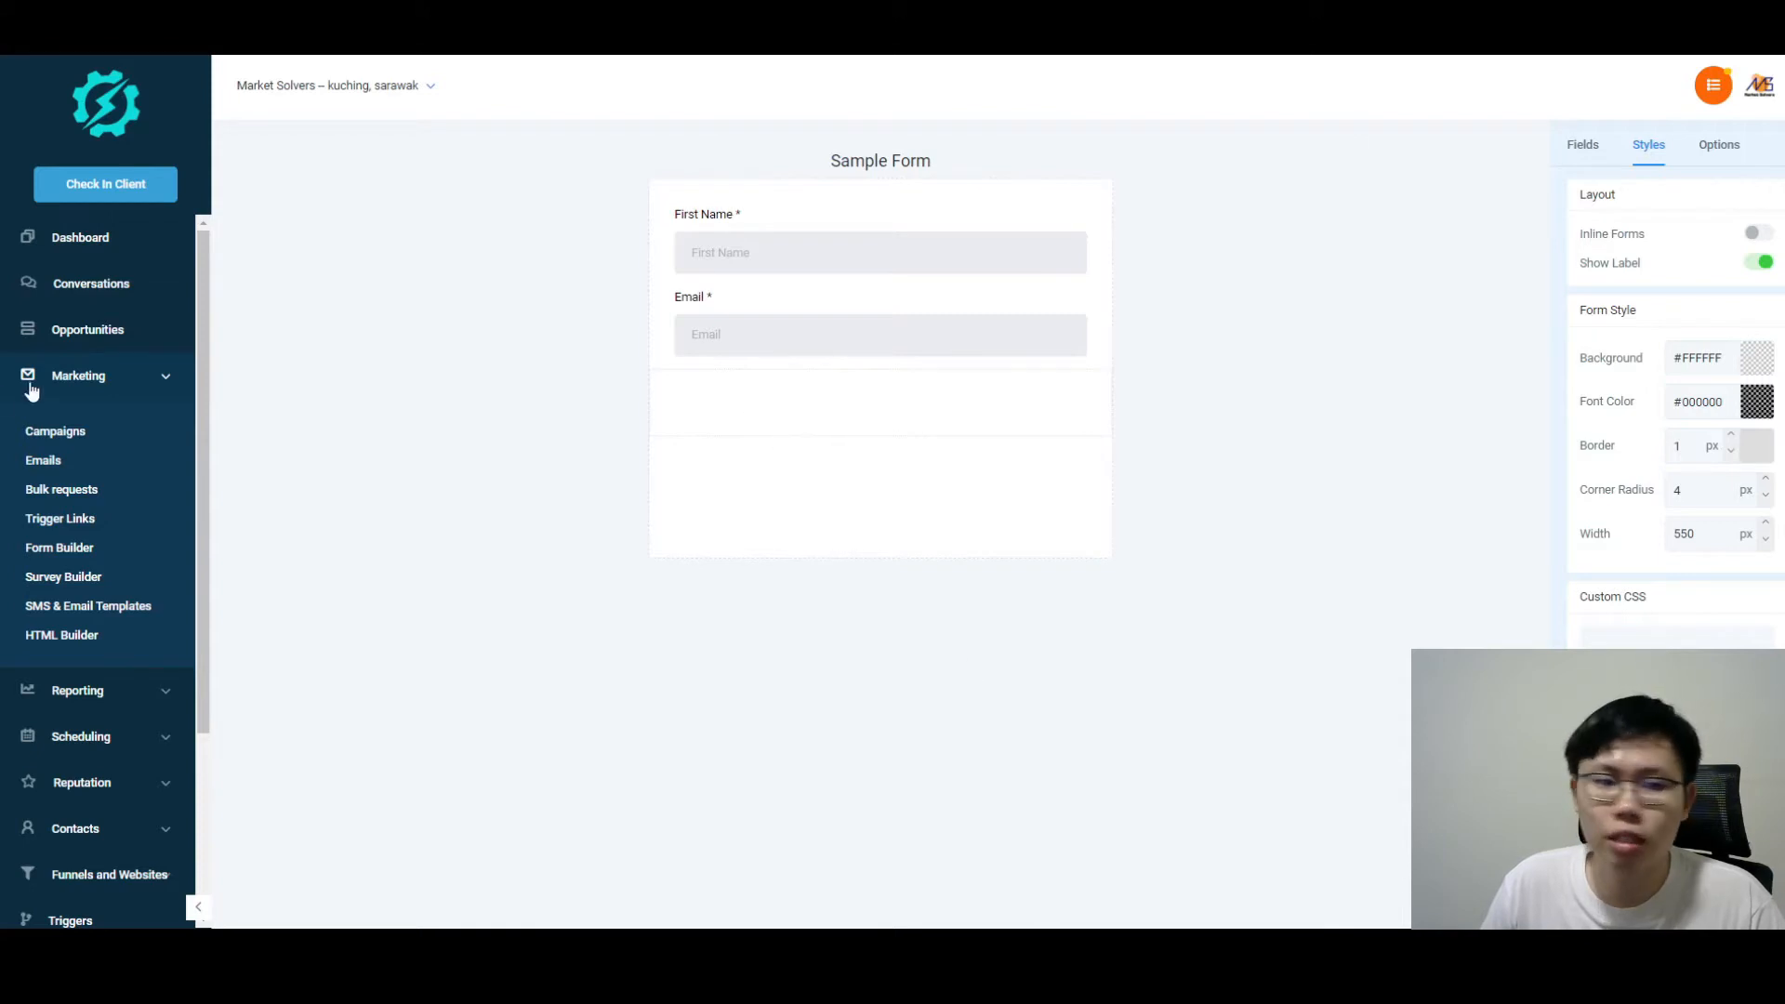
{"action": "scroll", "coordinate": [144, 401], "scroll_direction": "down", "scroll_amount": 3}
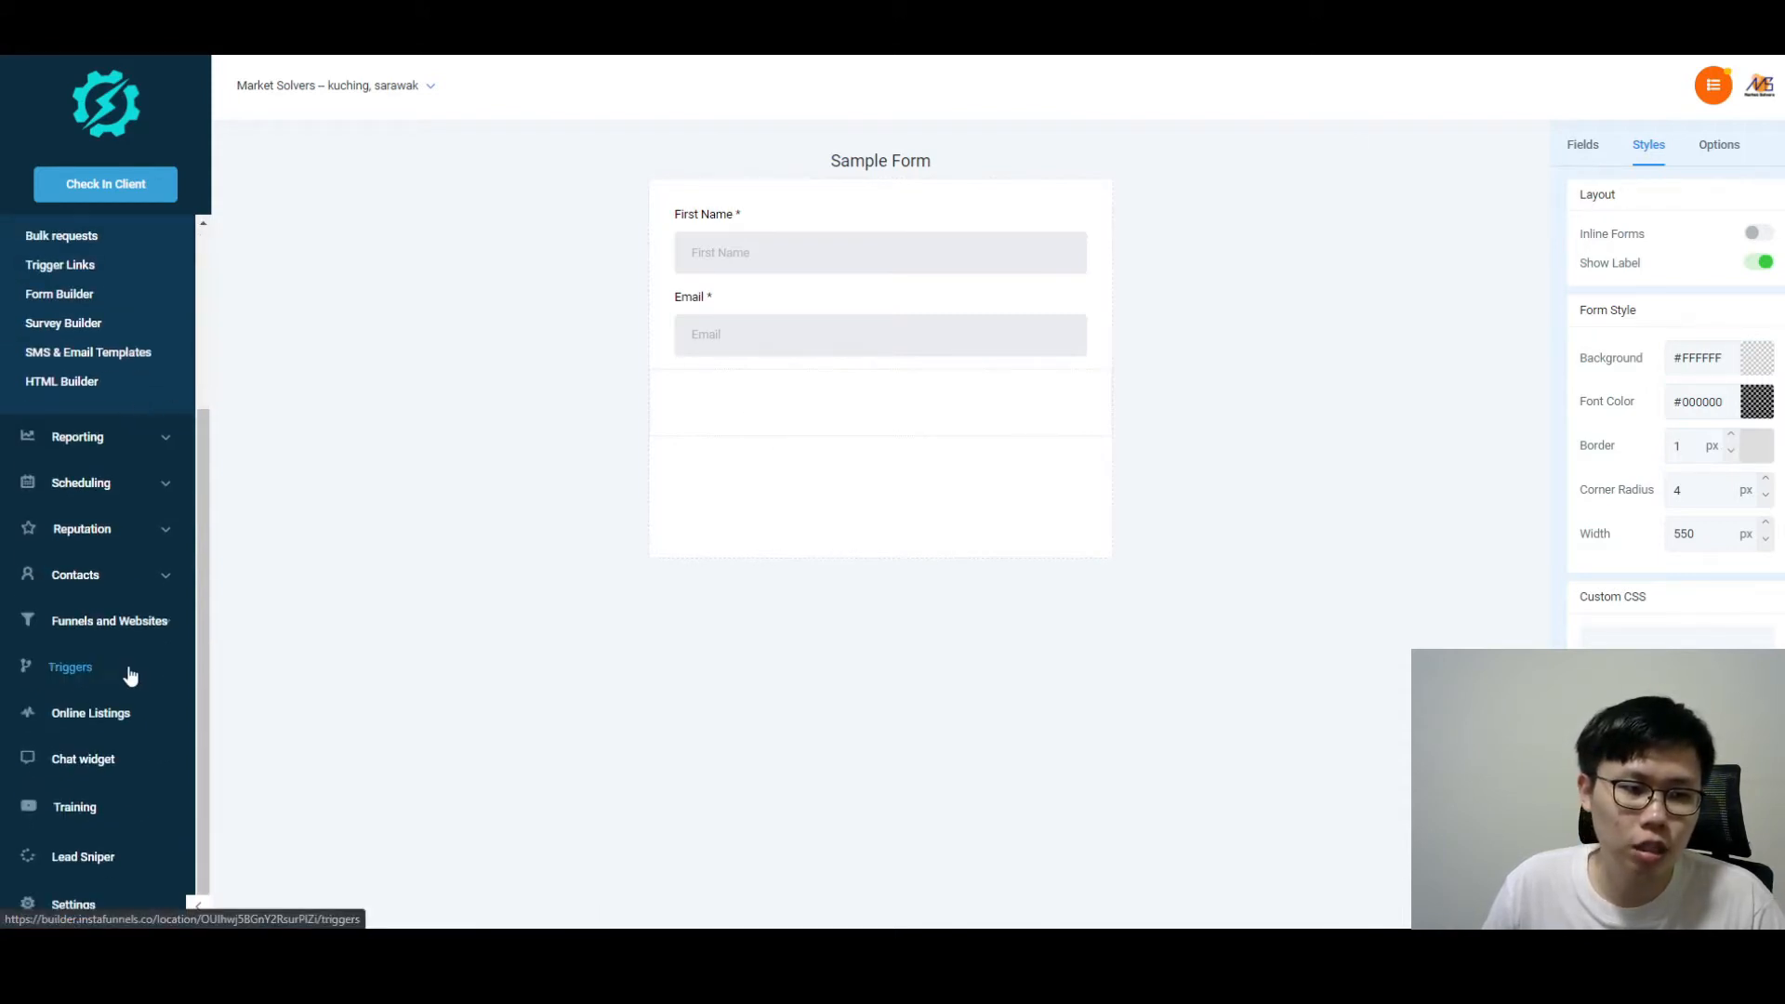
Step: Go to Settings > Calendars and start adding a new calendar
{"action": "left_click", "coordinate": [108, 911]}
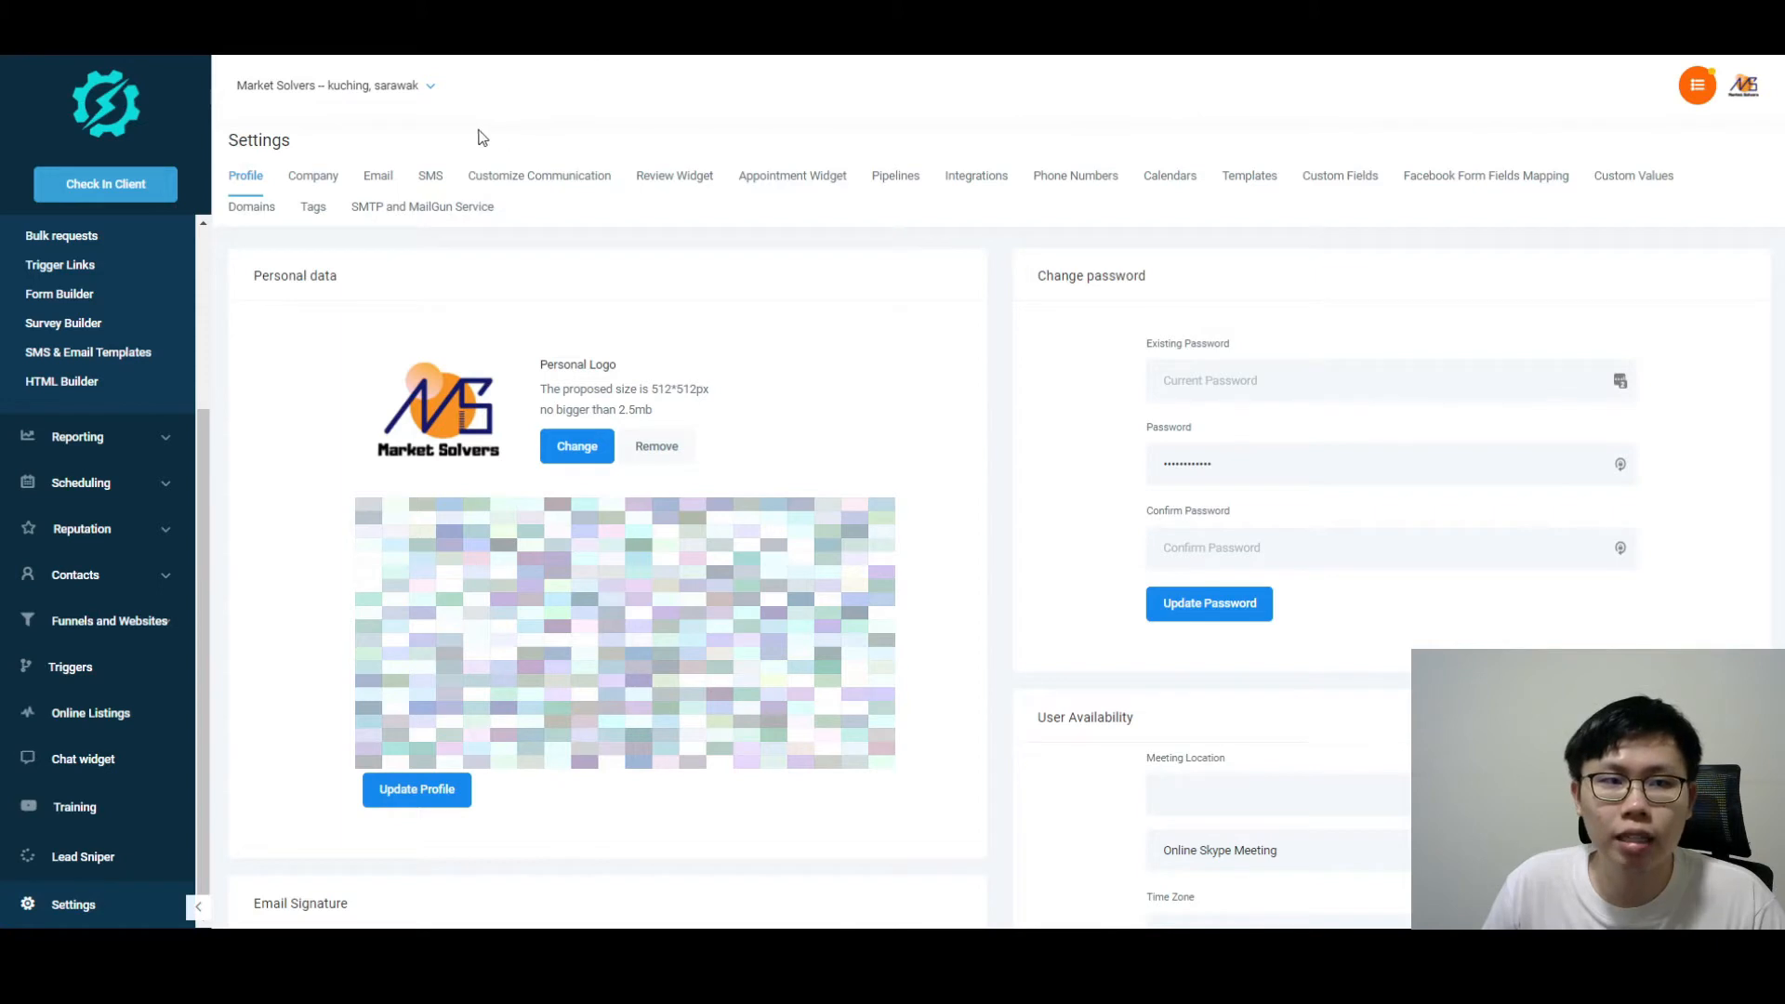
{"action": "left_click", "coordinate": [1177, 191]}
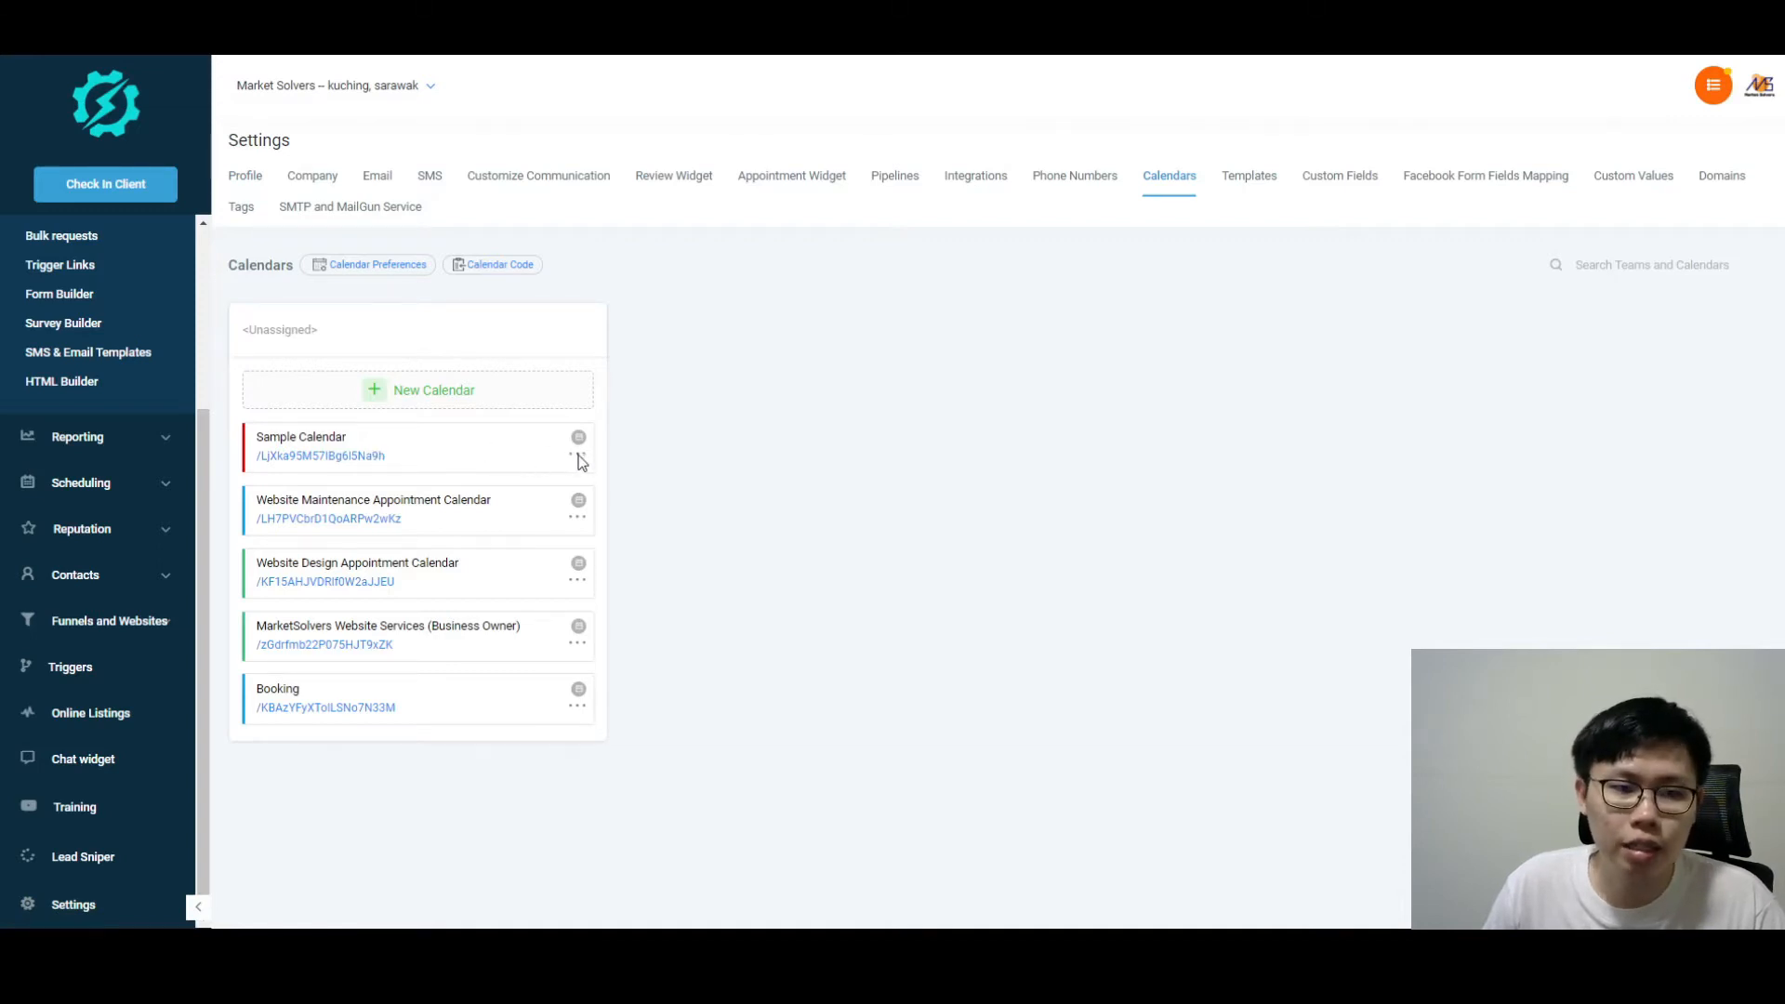
{"action": "left_click", "coordinate": [431, 395]}
Step: Browse the Availability and Confirmation setup steps, then close the new-calendar dialog unsaved
{"action": "scroll", "coordinate": [1023, 419], "scroll_direction": "down", "scroll_amount": 1}
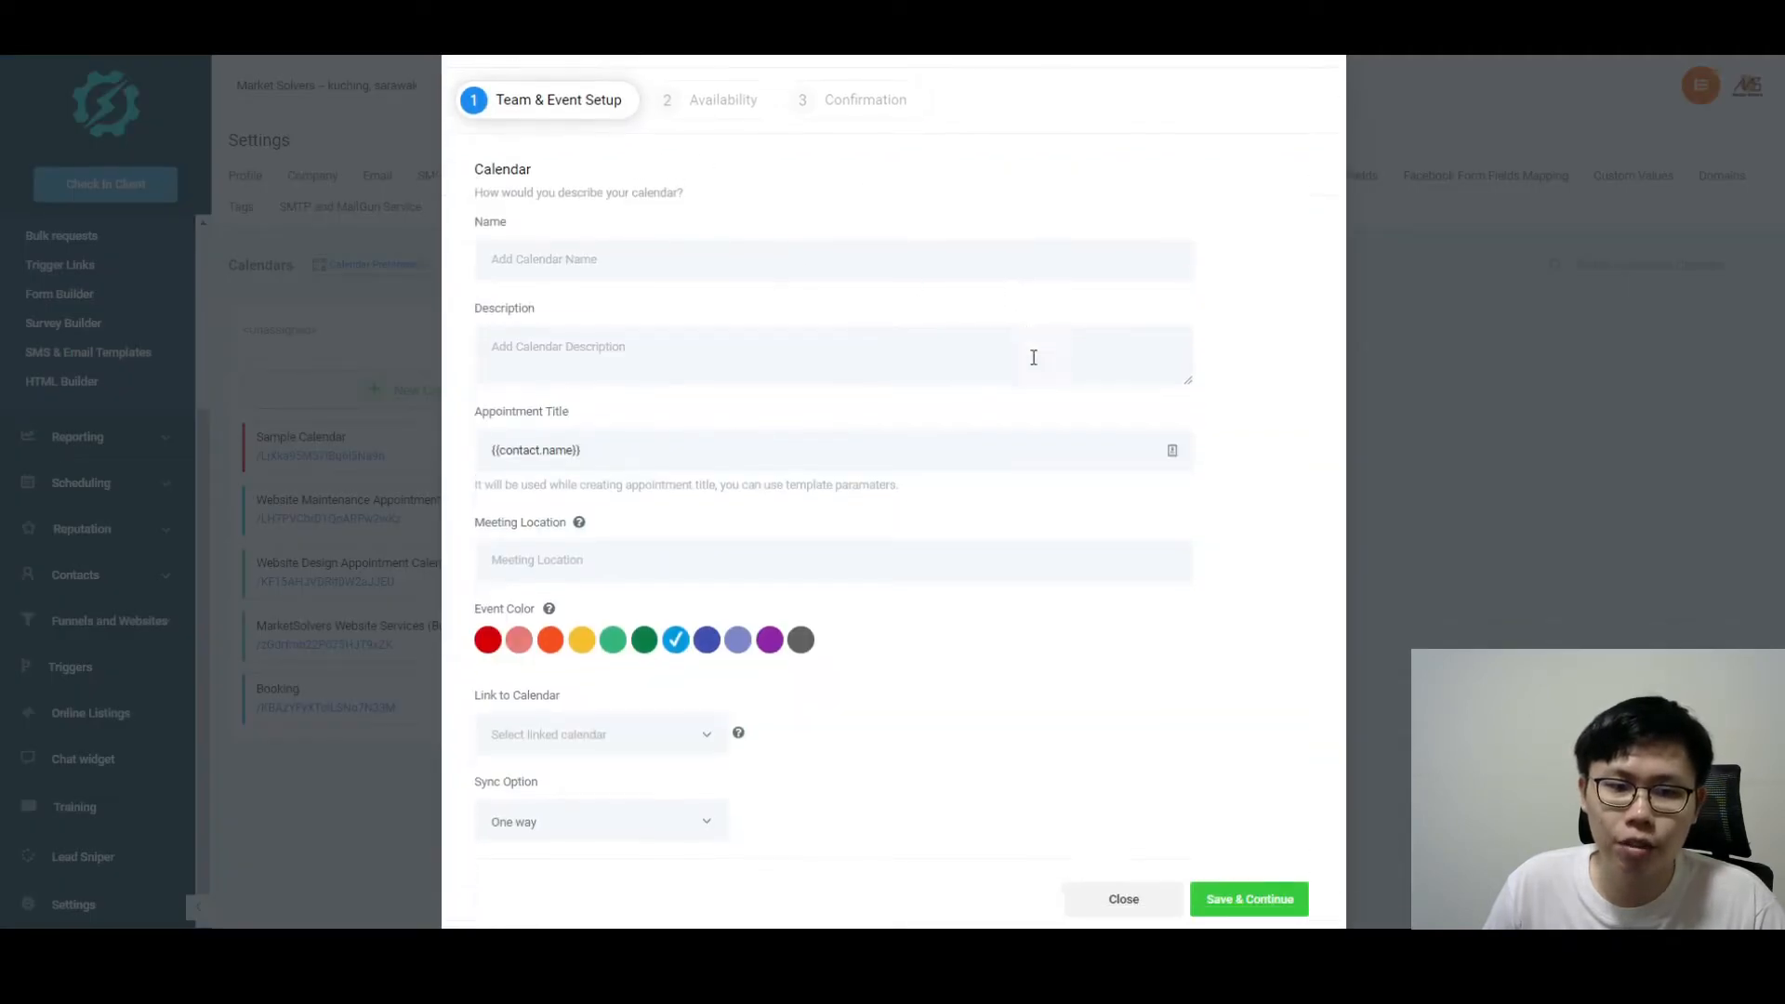
{"action": "scroll", "coordinate": [1179, 489], "scroll_direction": "up", "scroll_amount": 2}
{"action": "left_click", "coordinate": [708, 166]}
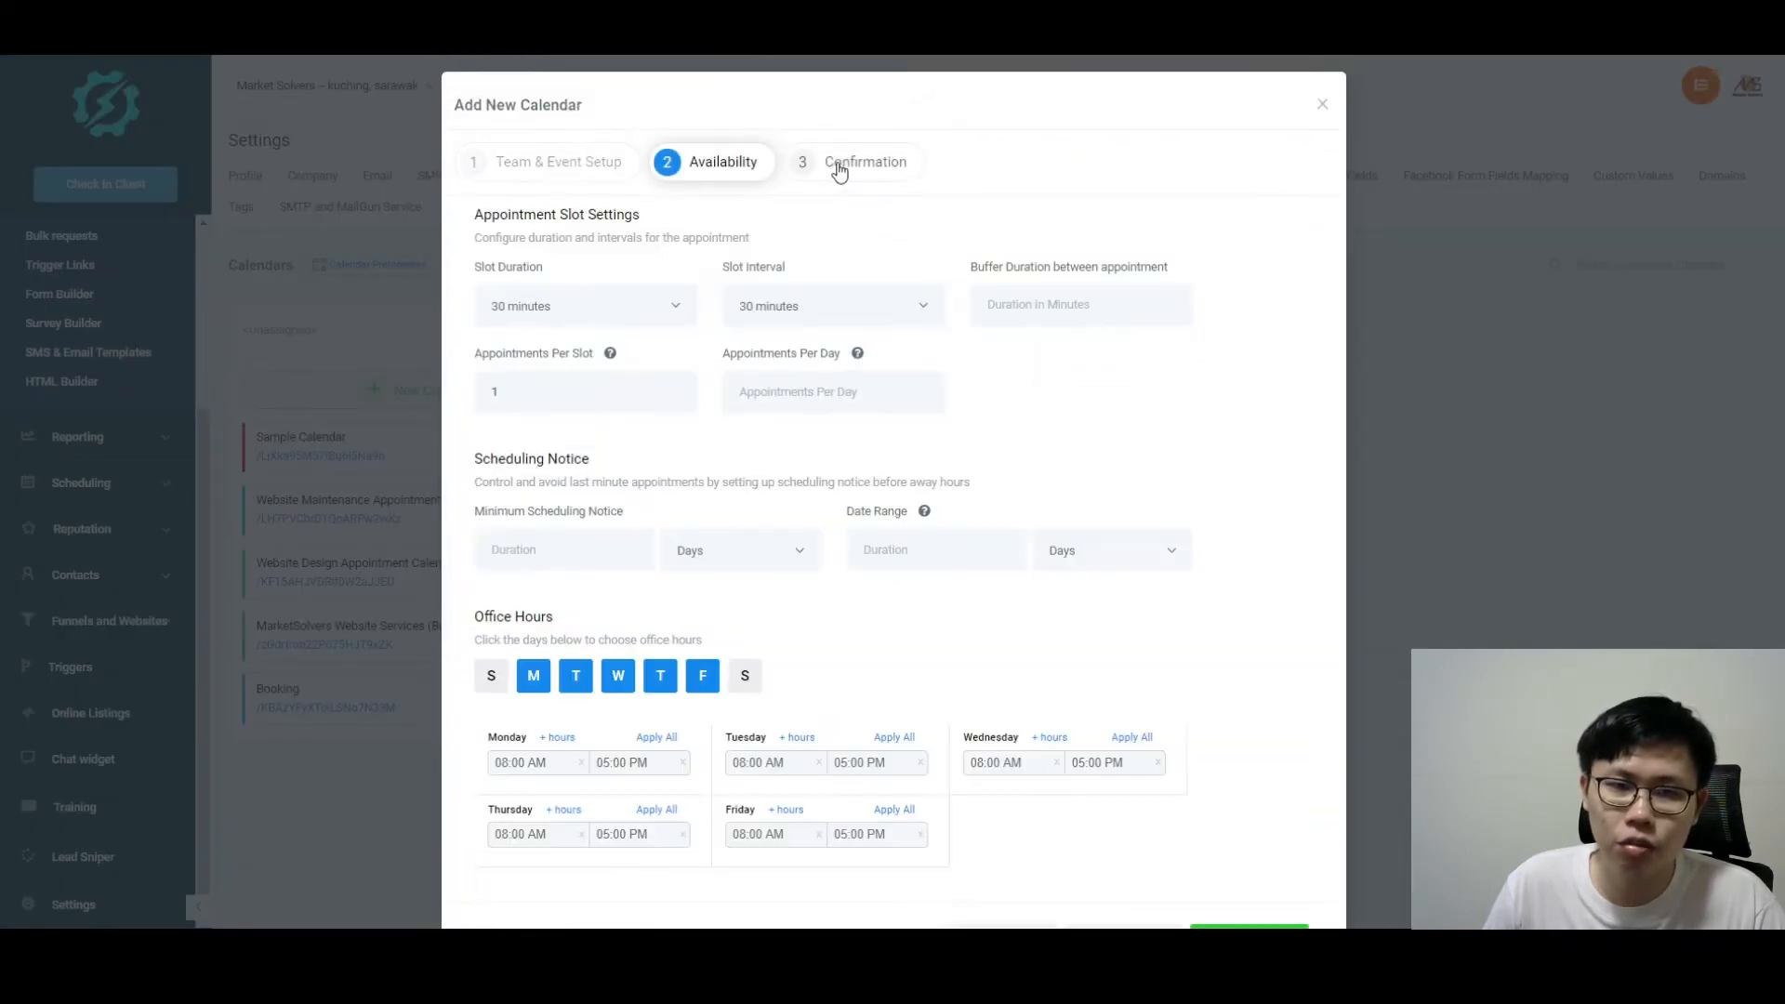
{"action": "left_click", "coordinate": [874, 164]}
{"action": "scroll", "coordinate": [956, 267], "scroll_direction": "down", "scroll_amount": 4}
{"action": "scroll", "coordinate": [948, 267], "scroll_direction": "up", "scroll_amount": 4}
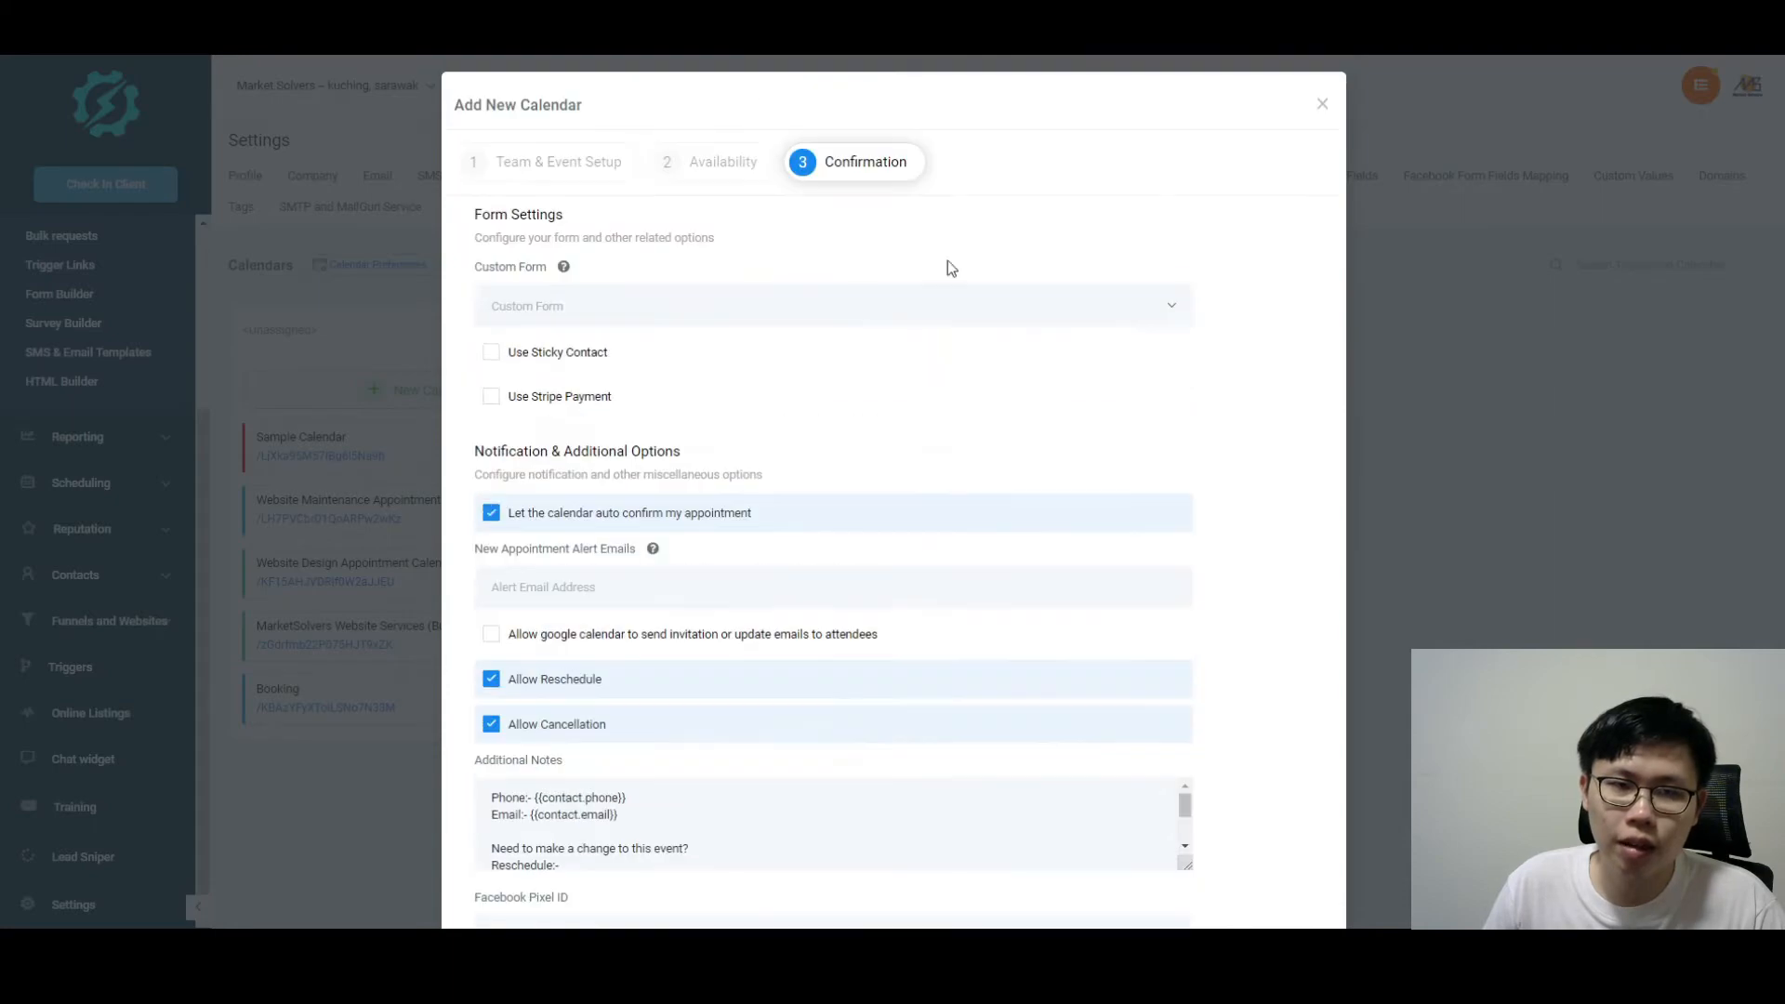
{"action": "scroll", "coordinate": [945, 219], "scroll_direction": "down", "scroll_amount": 5}
{"action": "scroll", "coordinate": [1441, 291], "scroll_direction": "up", "scroll_amount": 5}
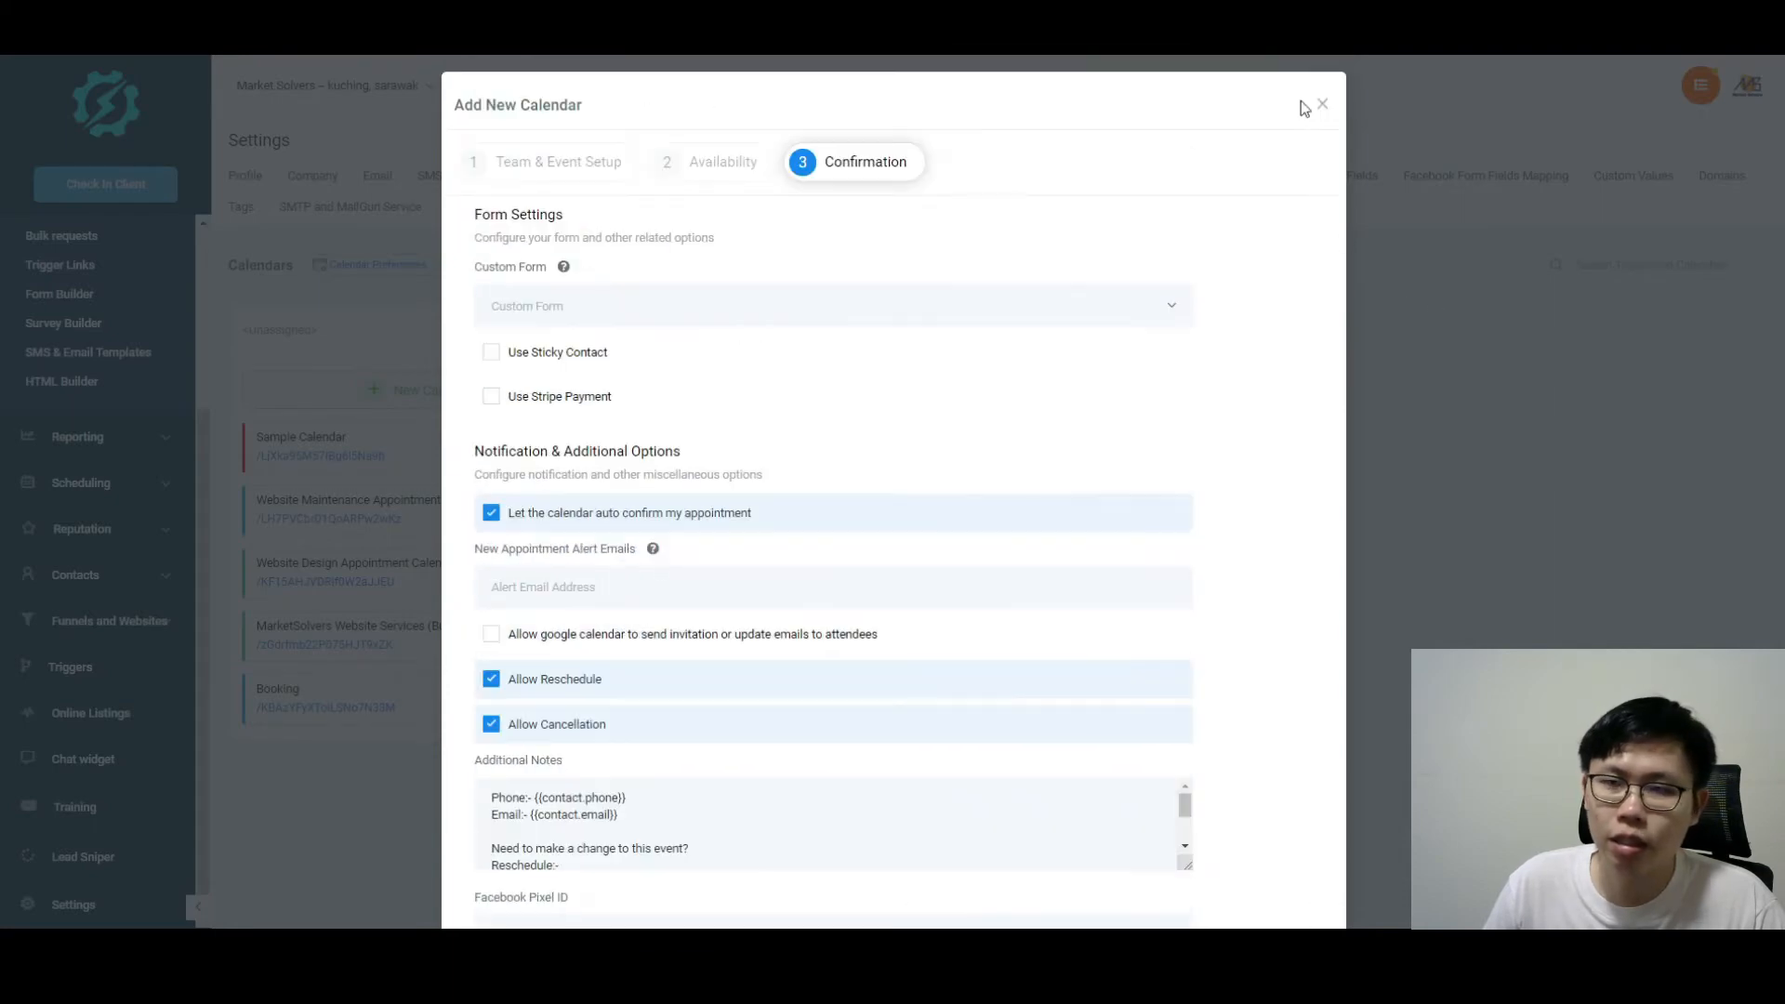
{"action": "left_click", "coordinate": [1322, 105]}
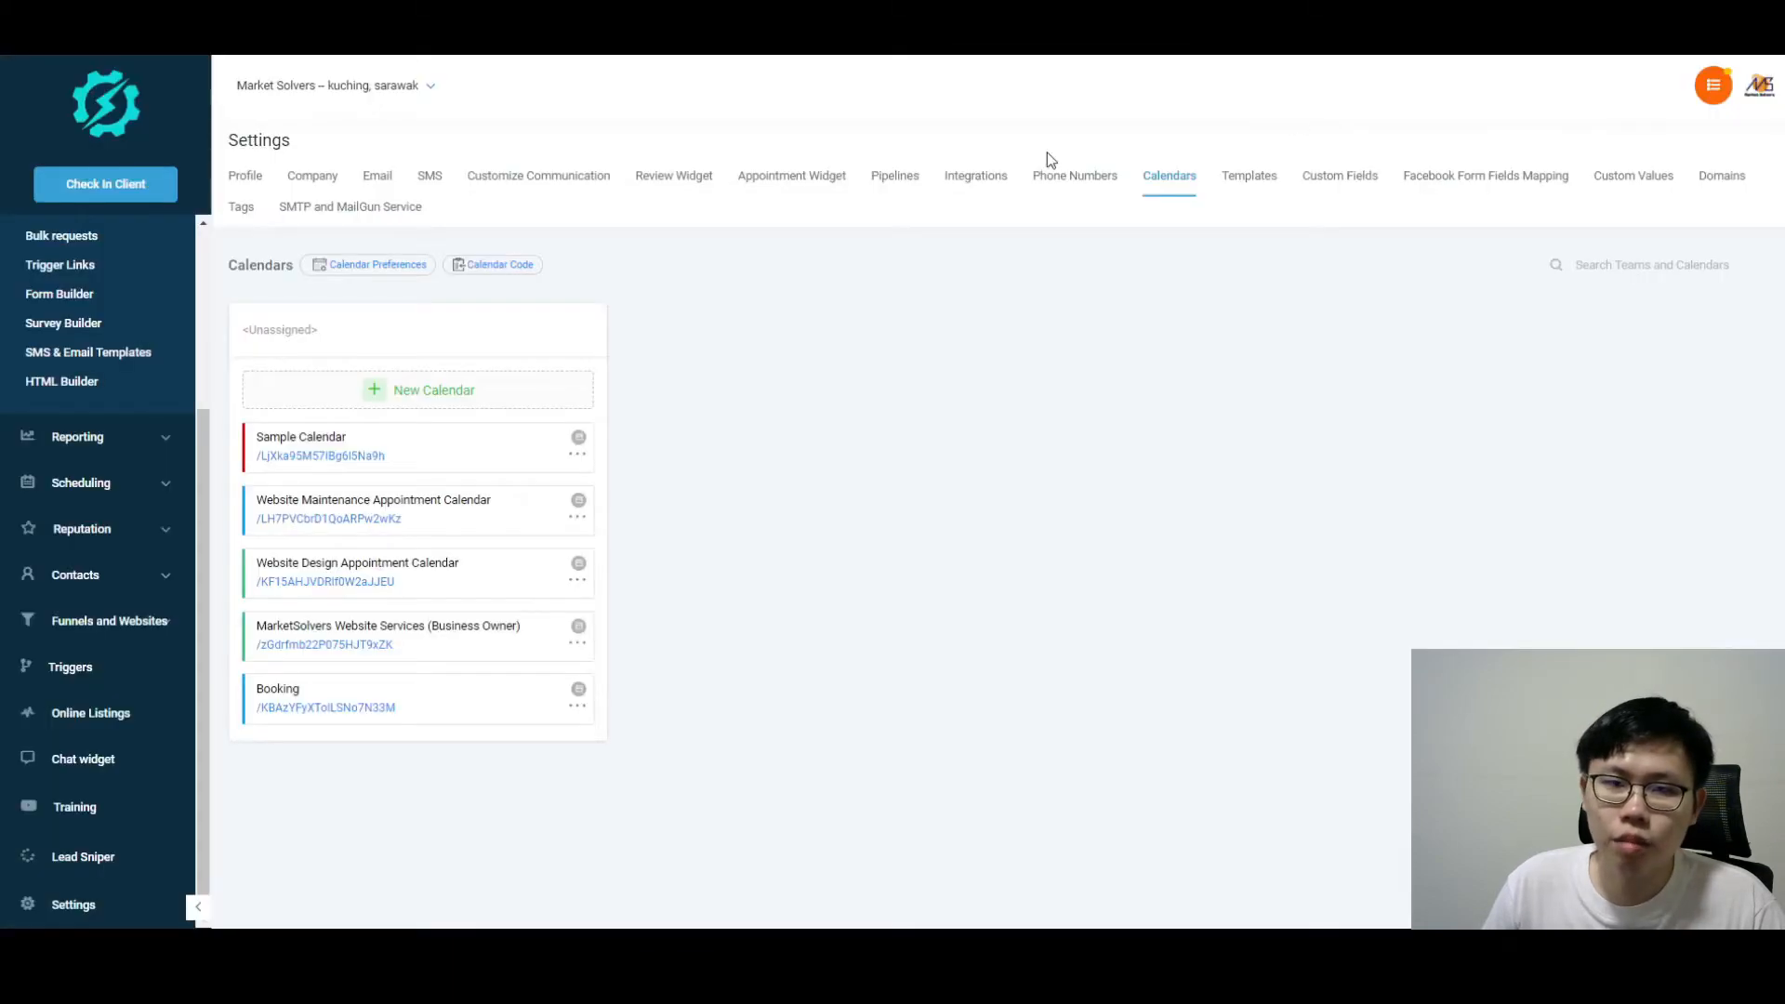
{"action": "left_click", "coordinate": [578, 455]}
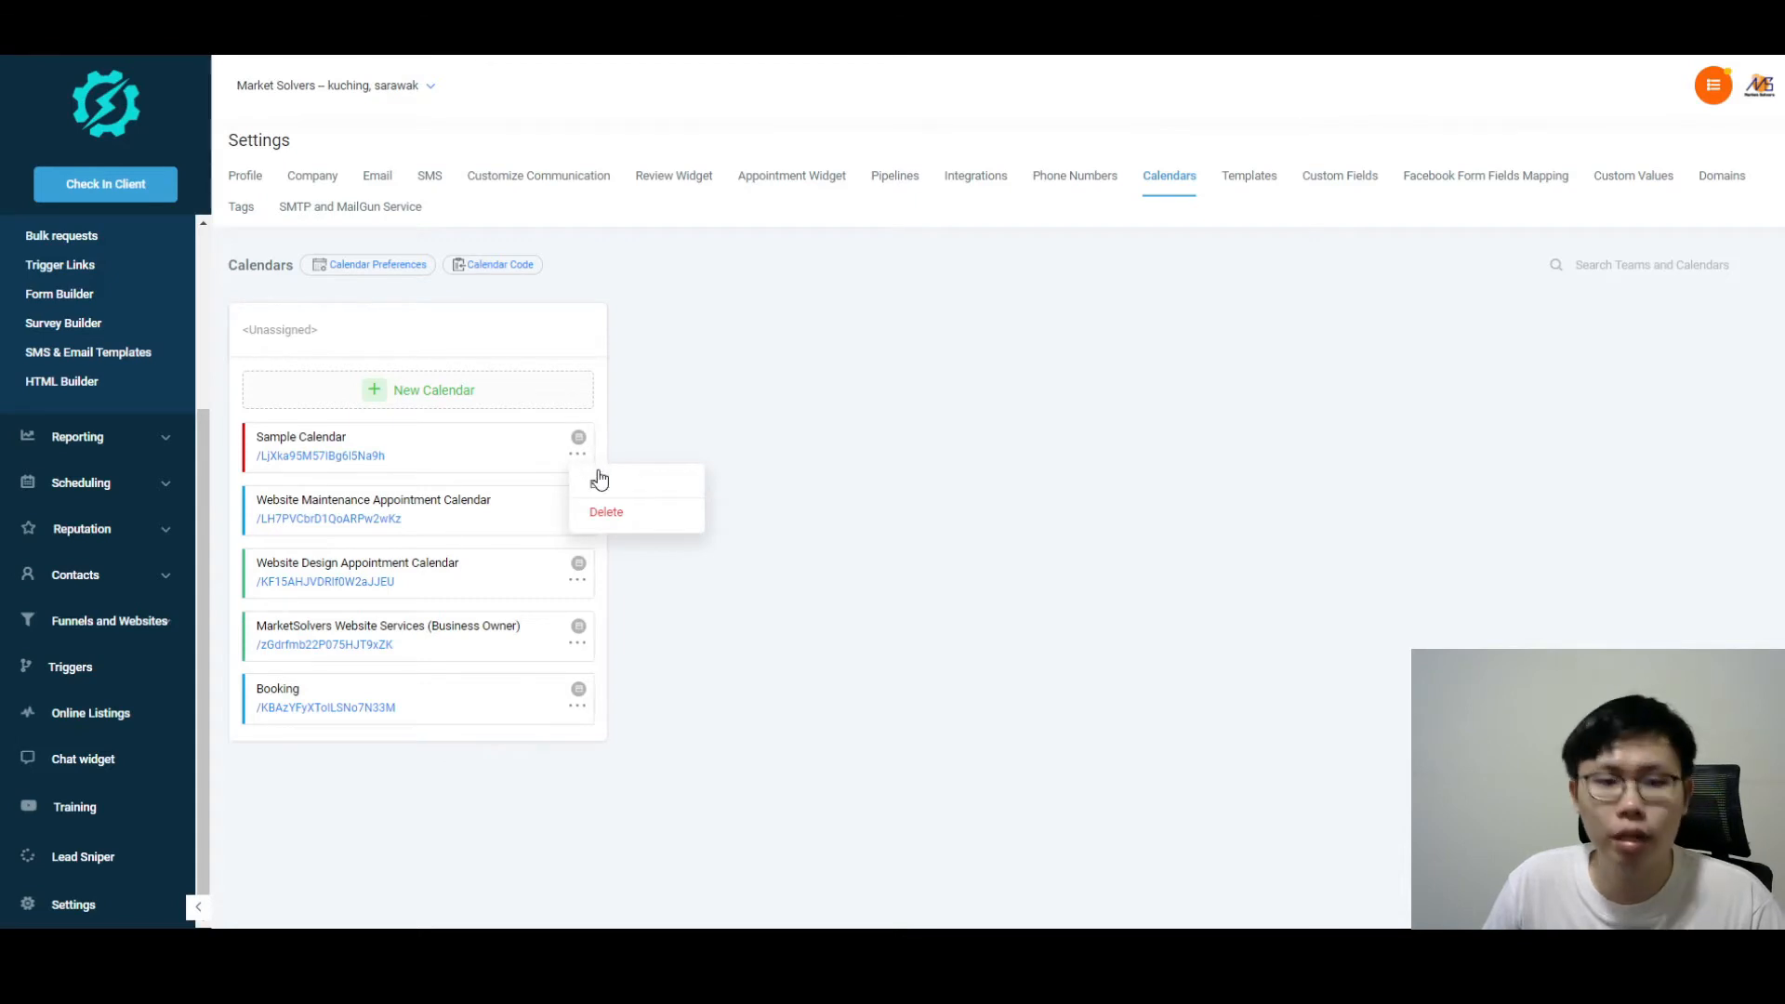
{"action": "left_click", "coordinate": [599, 480]}
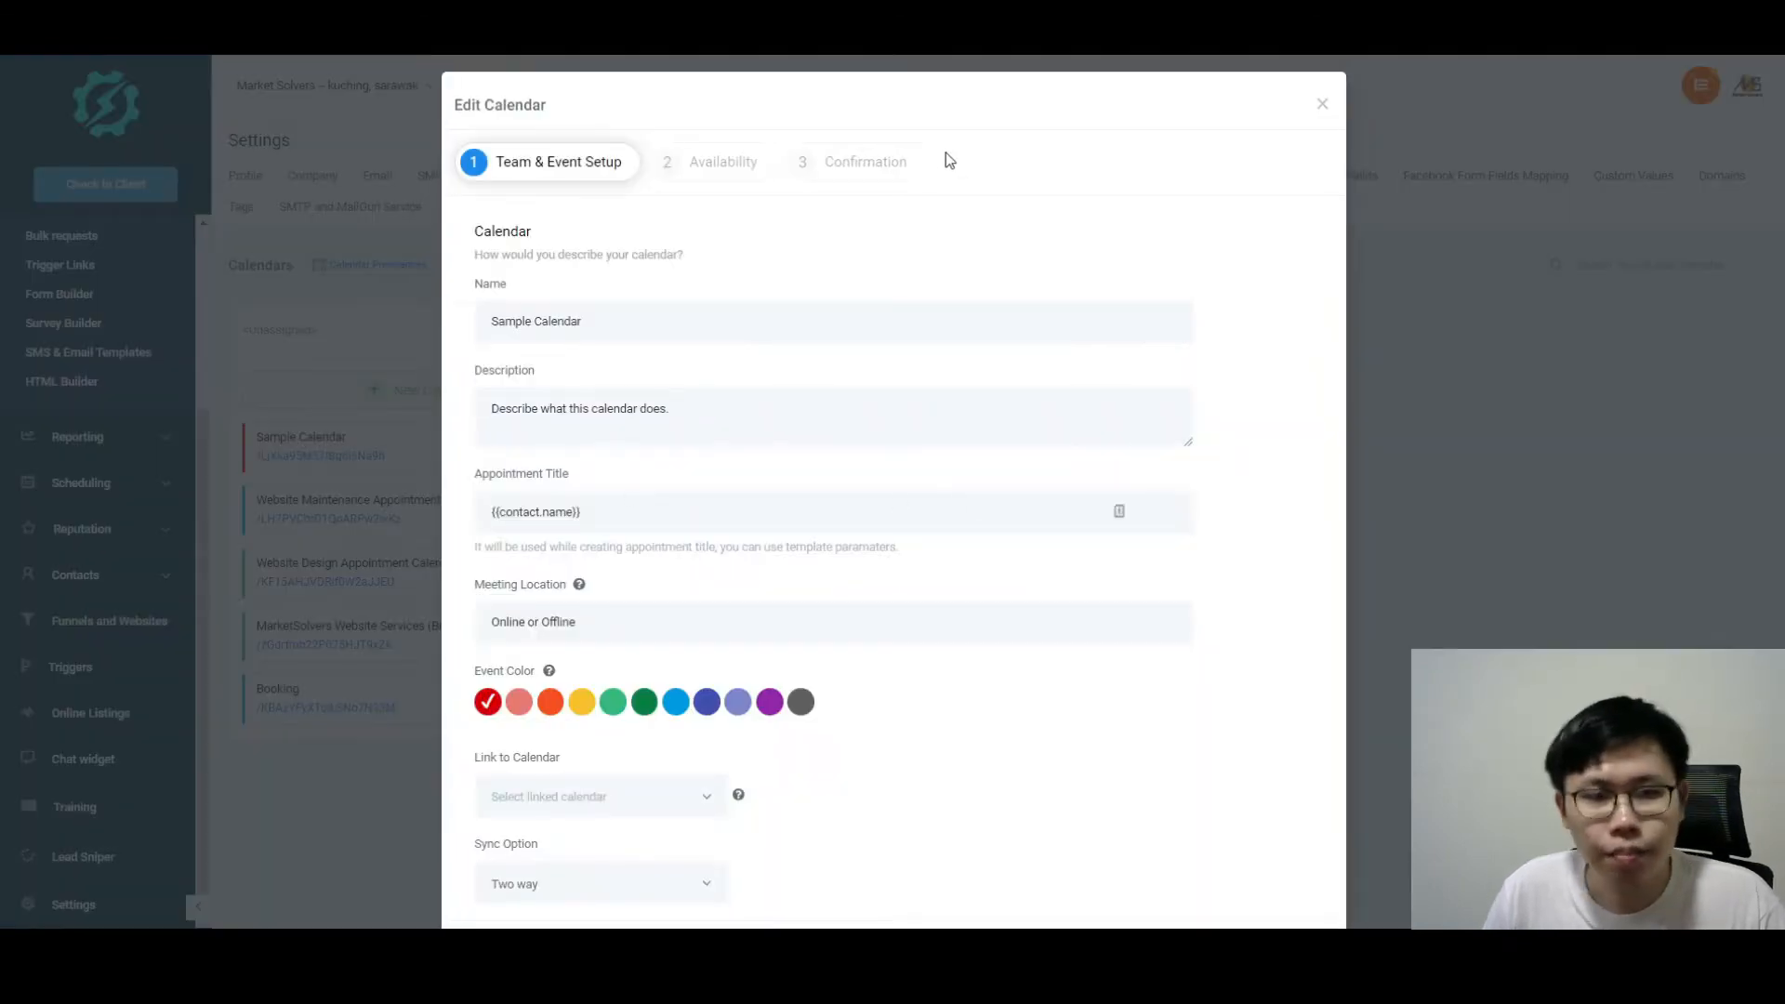
{"action": "scroll", "coordinate": [946, 160], "scroll_direction": "down", "scroll_amount": 1}
{"action": "left_click", "coordinate": [586, 227]}
{"action": "left_click_drag", "start_coordinate": [588, 236], "coordinate": [462, 232]}
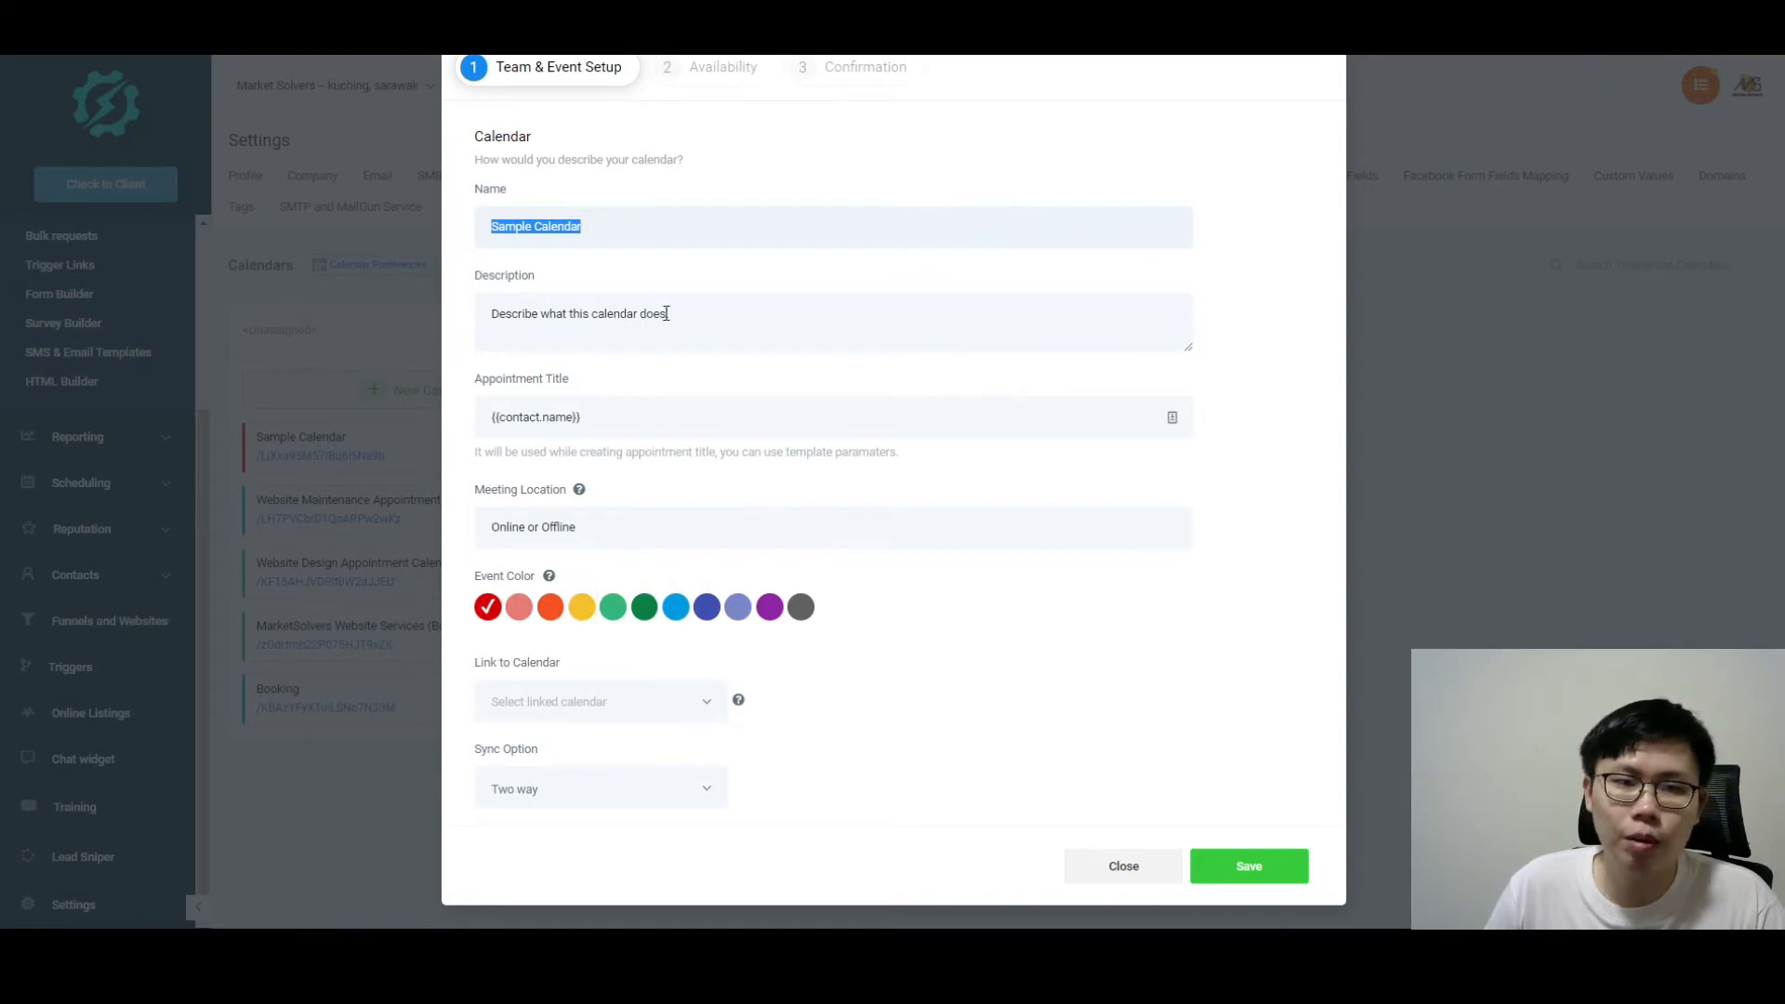
{"action": "left_click_drag", "start_coordinate": [674, 314], "coordinate": [471, 320]}
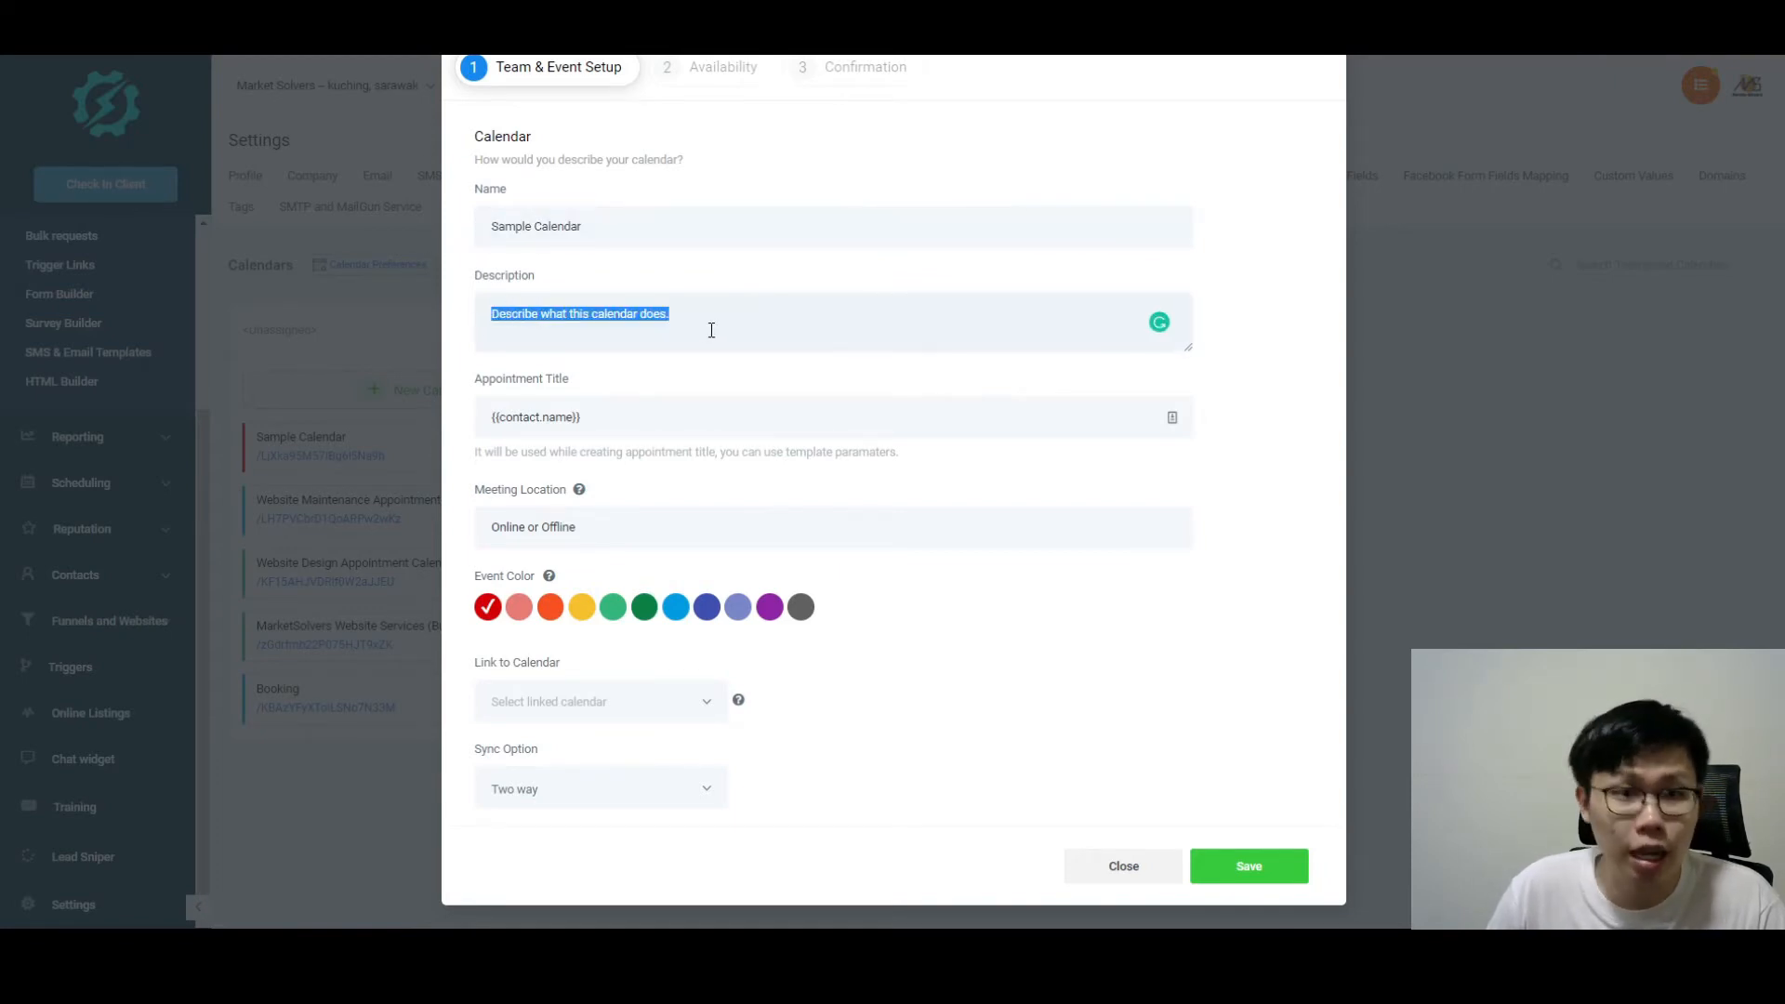
{"action": "left_click", "coordinate": [596, 422]}
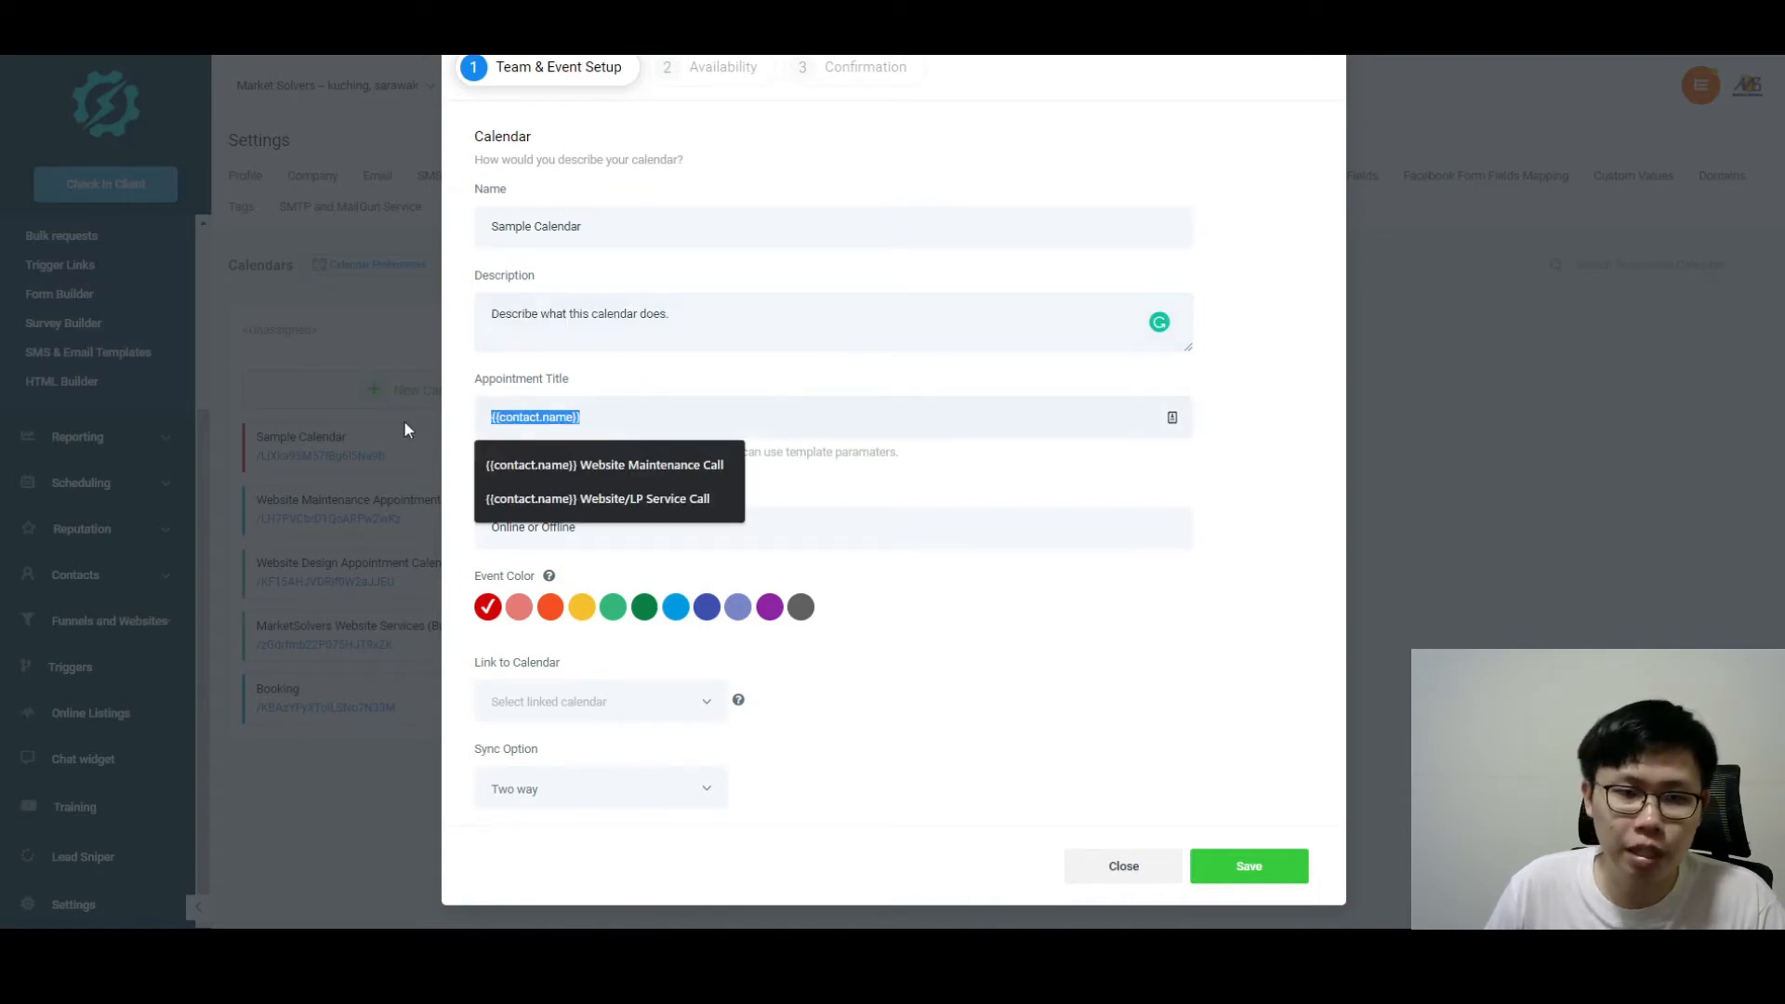
{"action": "left_click", "coordinate": [957, 478]}
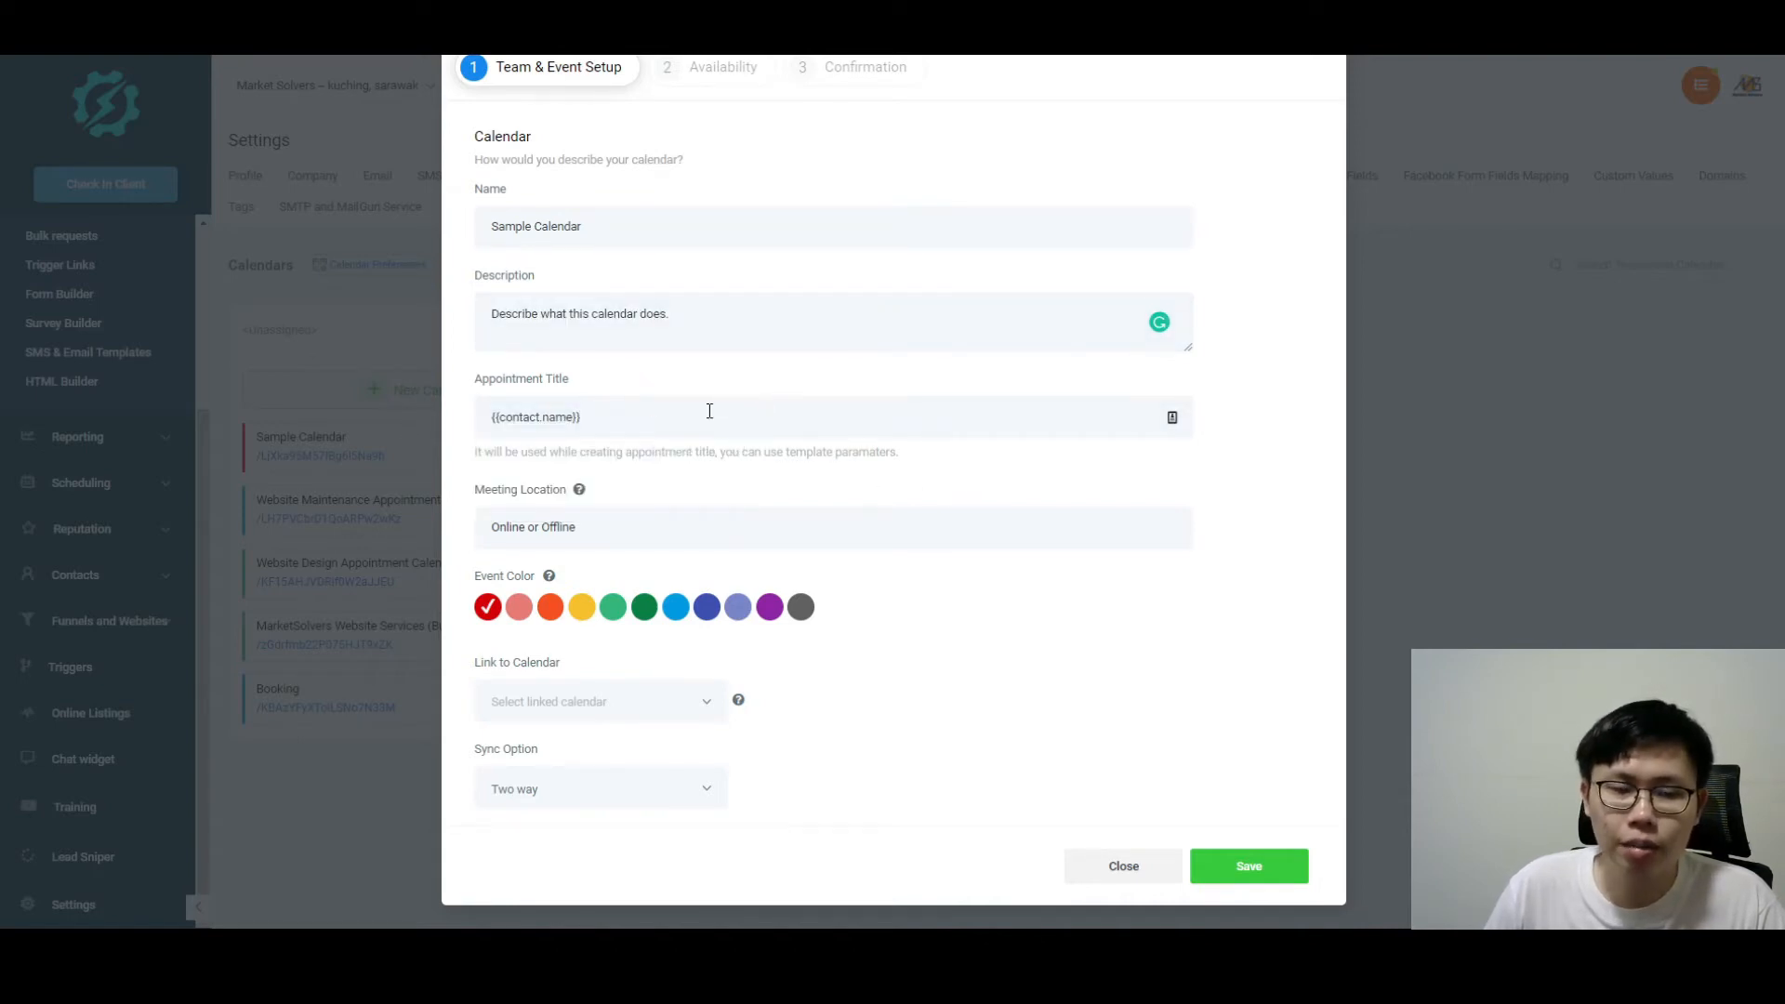
{"action": "left_click", "coordinate": [644, 417]}
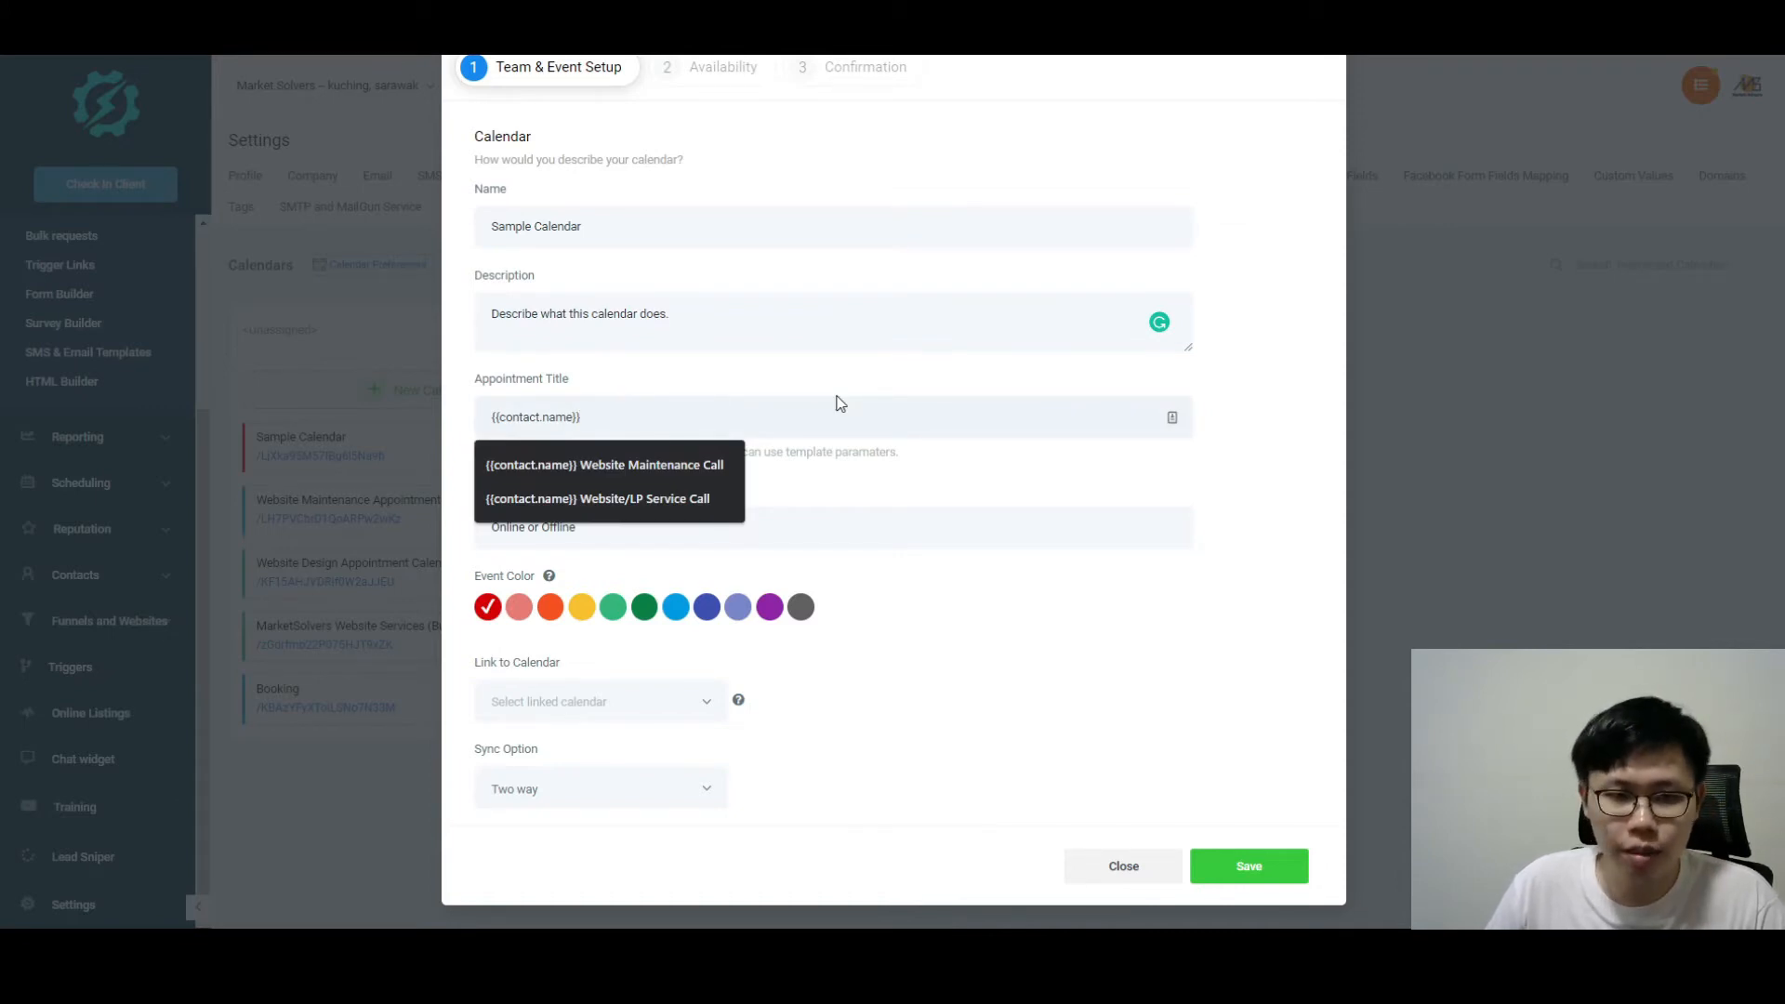
{"action": "left_click", "coordinate": [875, 472]}
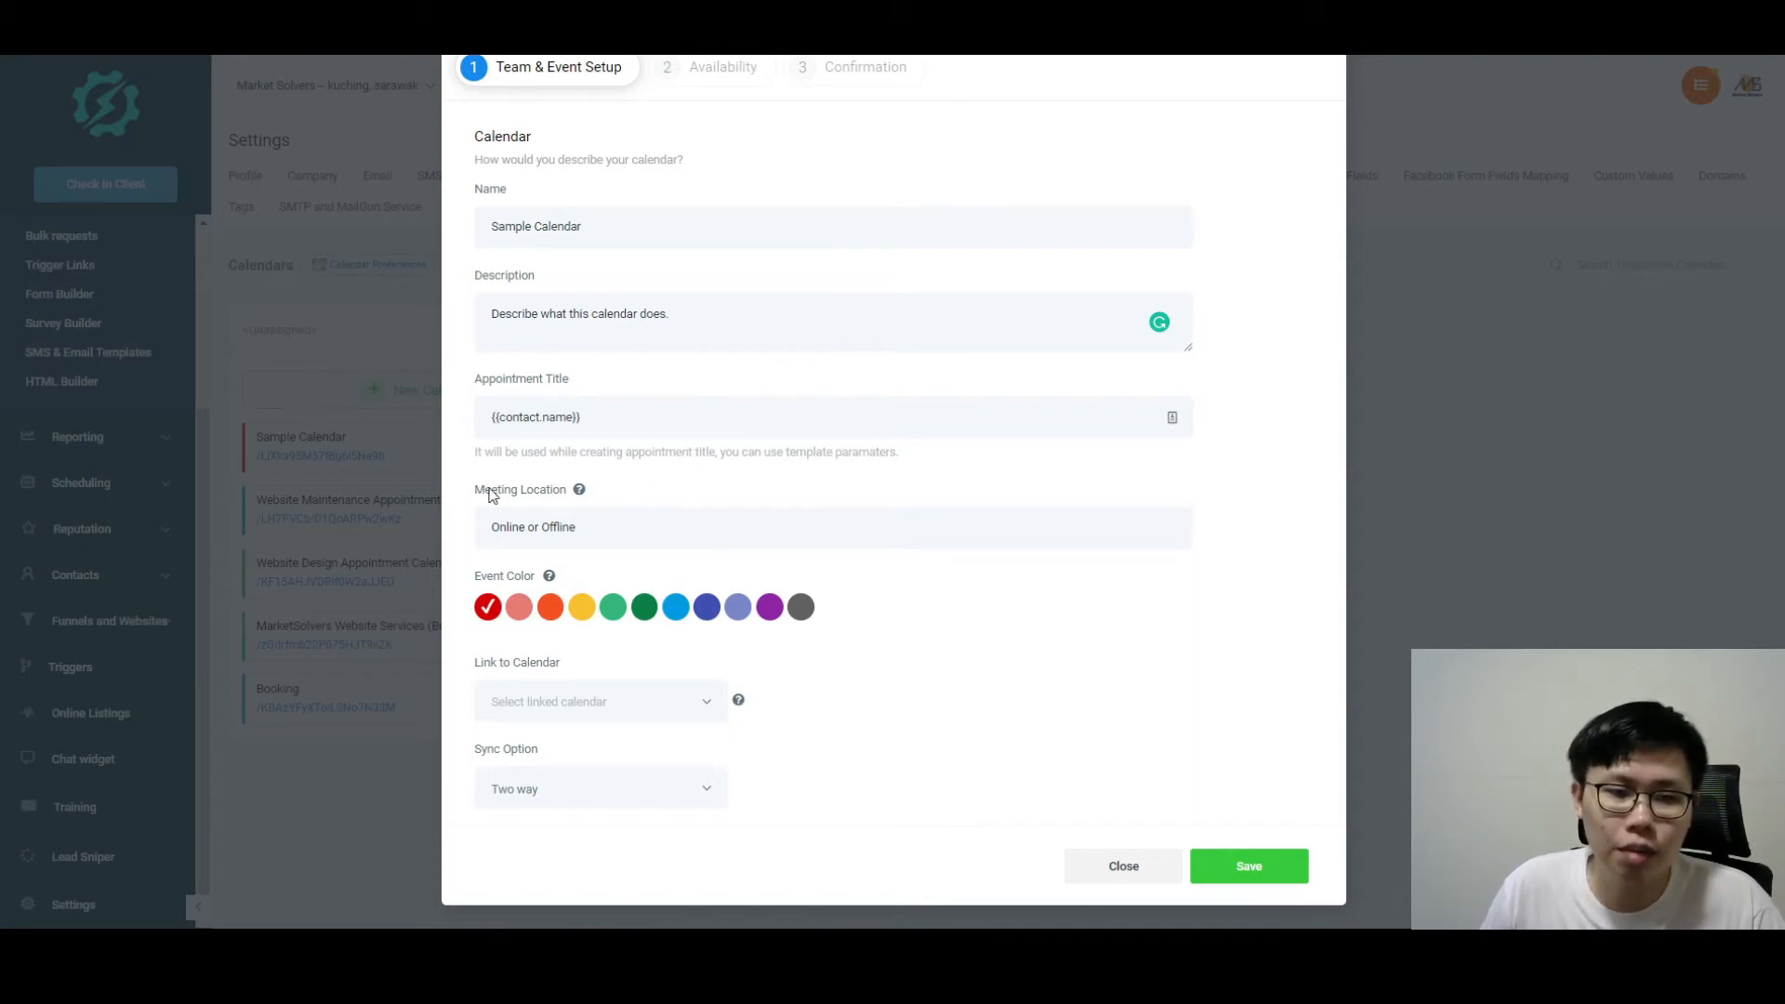
{"action": "mouse_move", "coordinate": [578, 492]}
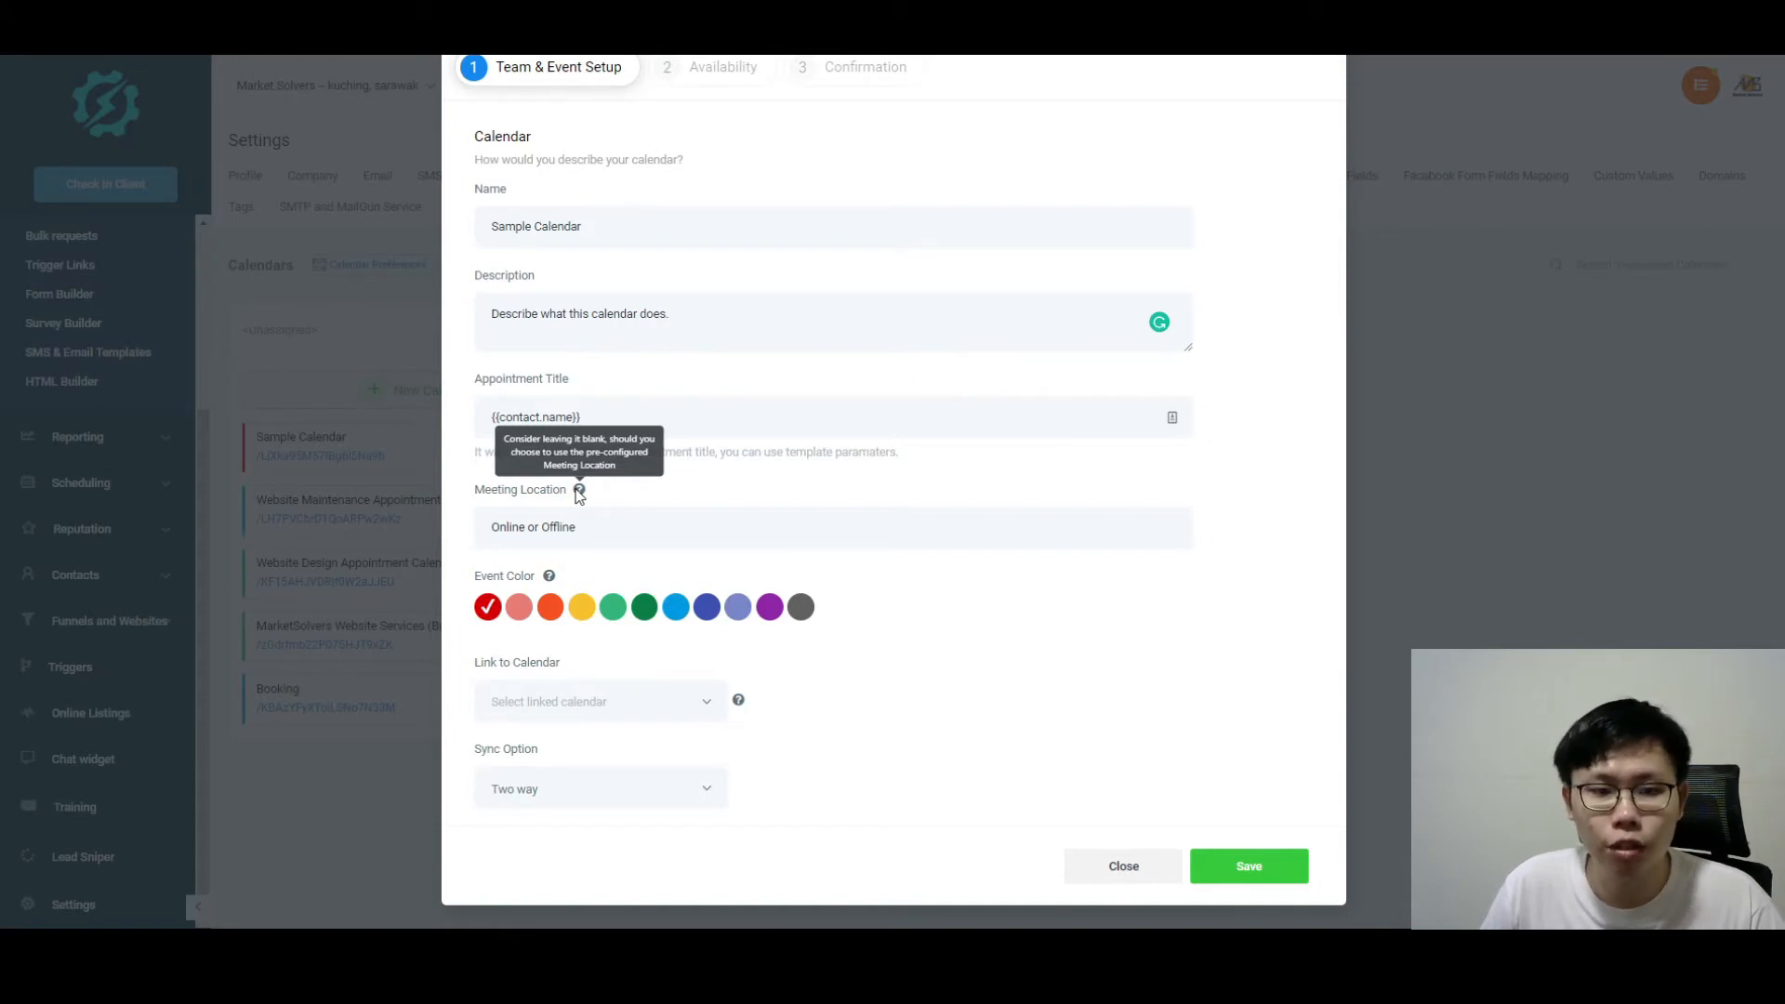
{"action": "left_click_drag", "start_coordinate": [574, 526], "coordinate": [486, 557]}
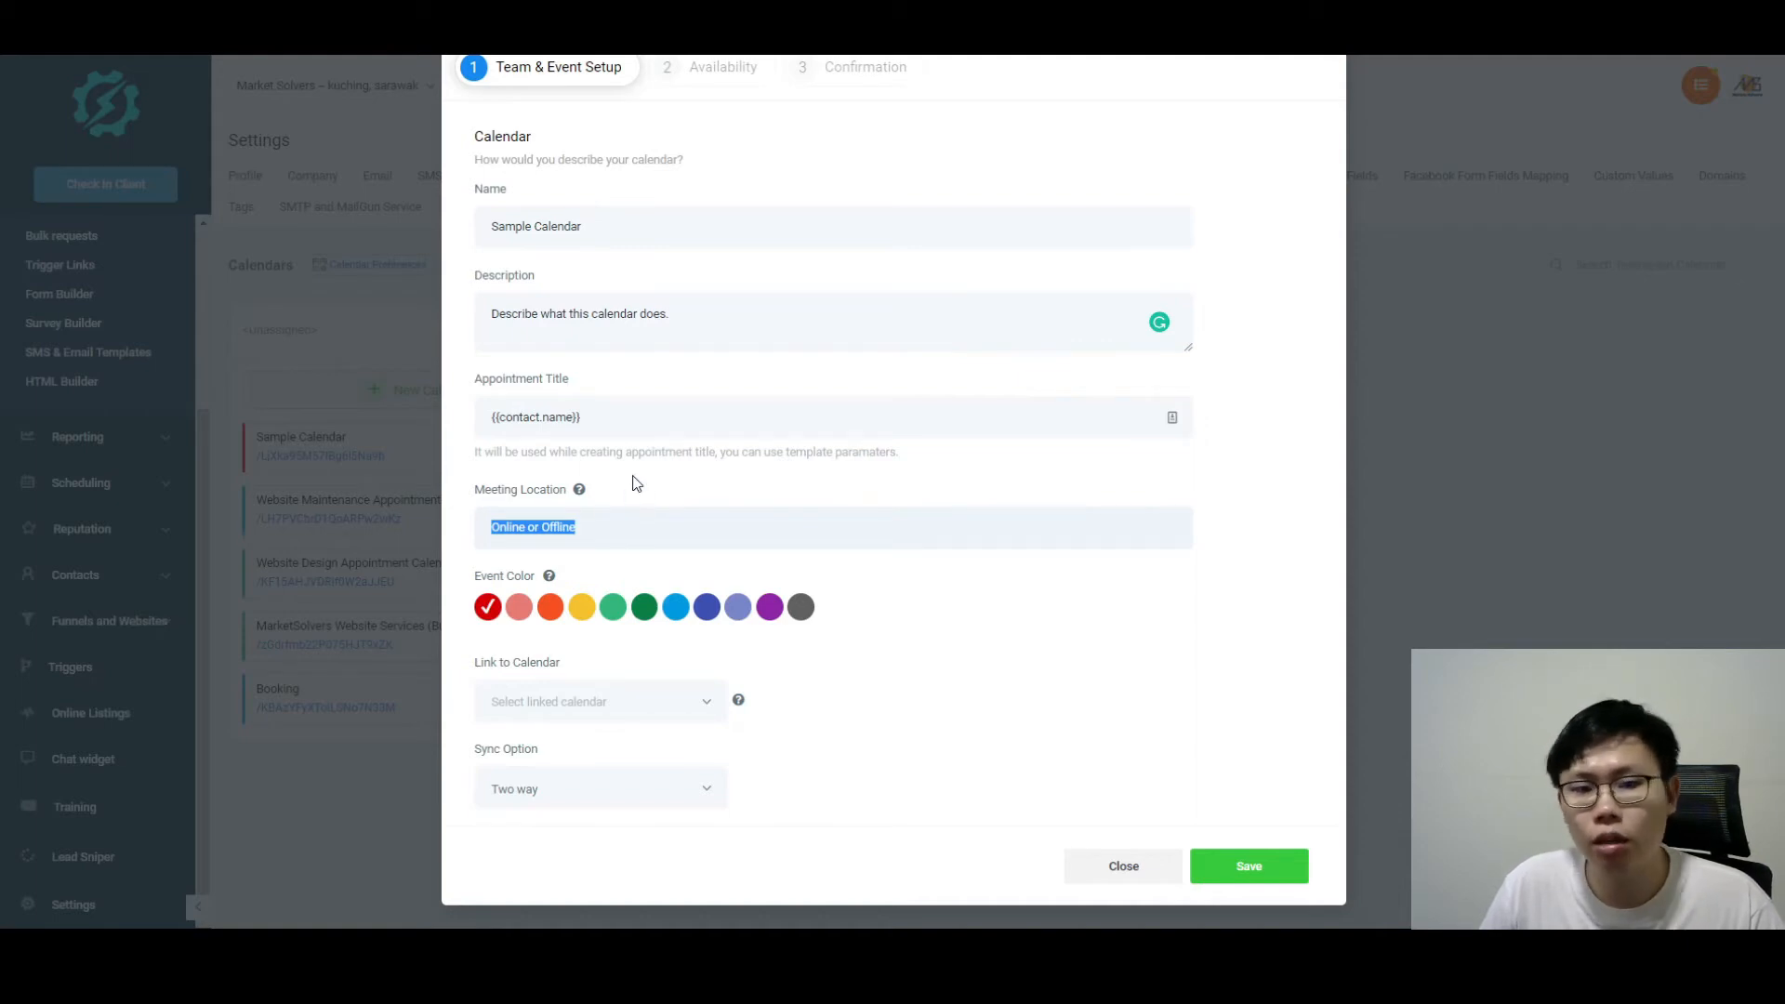
{"action": "mouse_move", "coordinate": [549, 578]}
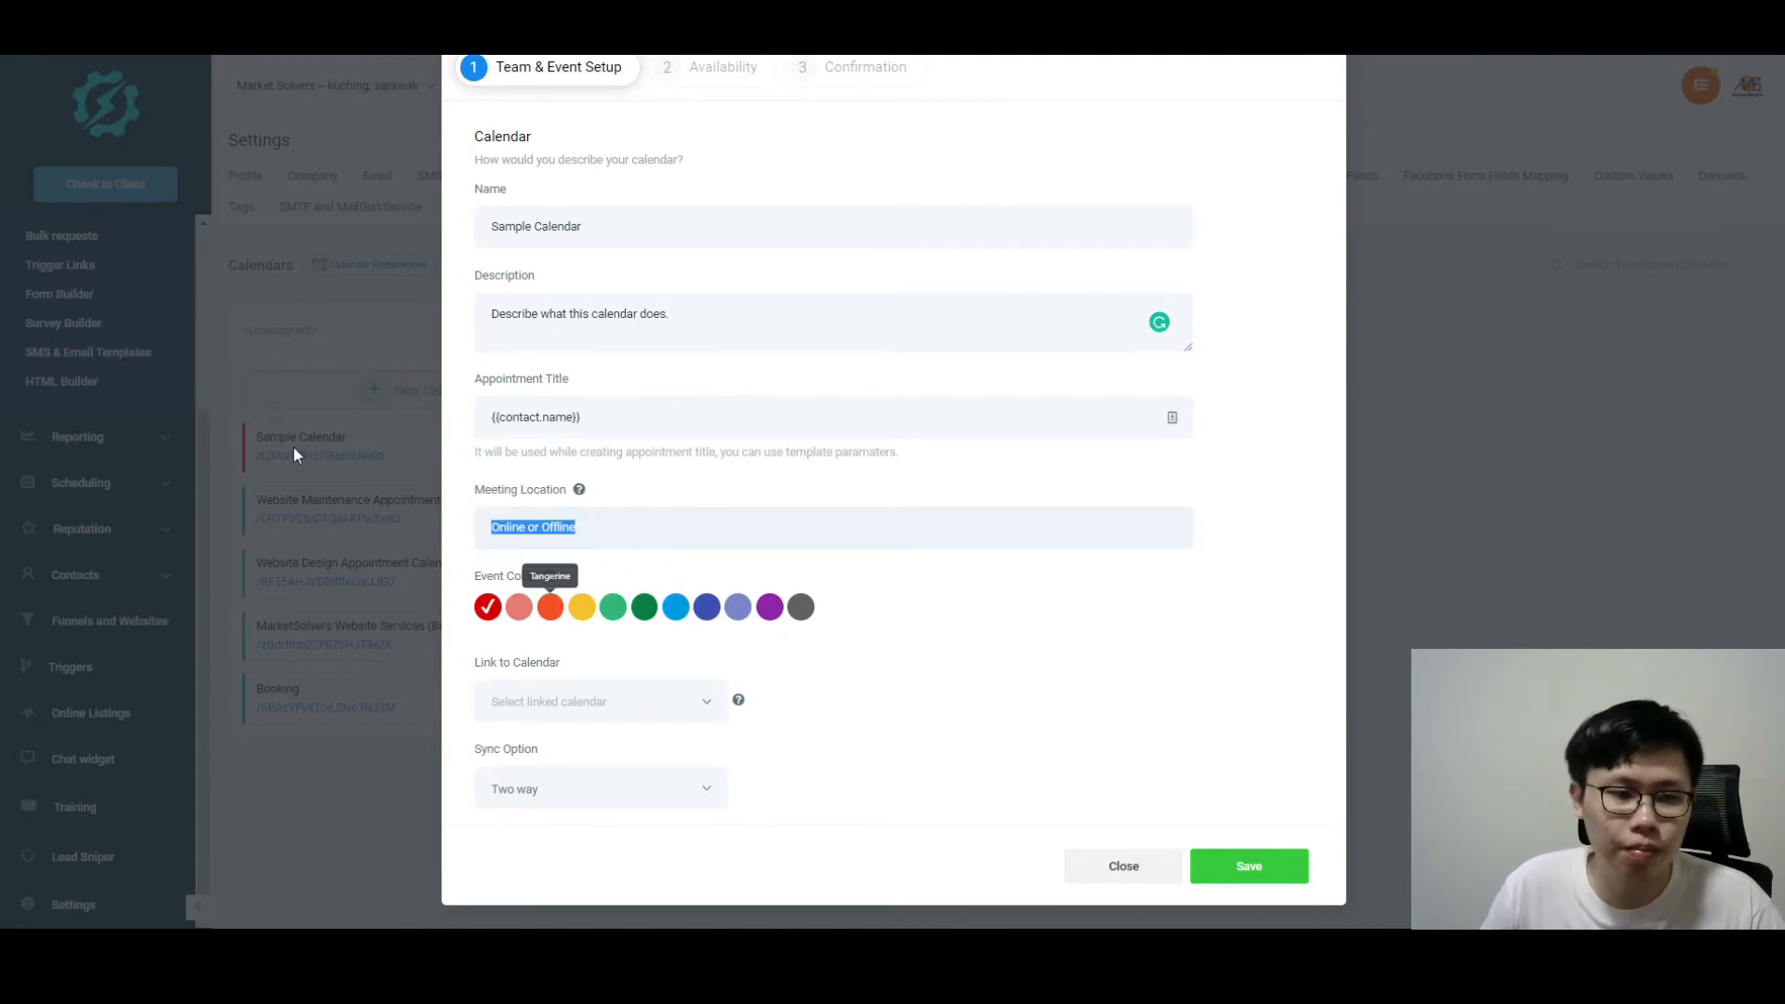
{"action": "scroll", "coordinate": [745, 594], "scroll_direction": "up", "scroll_amount": 1}
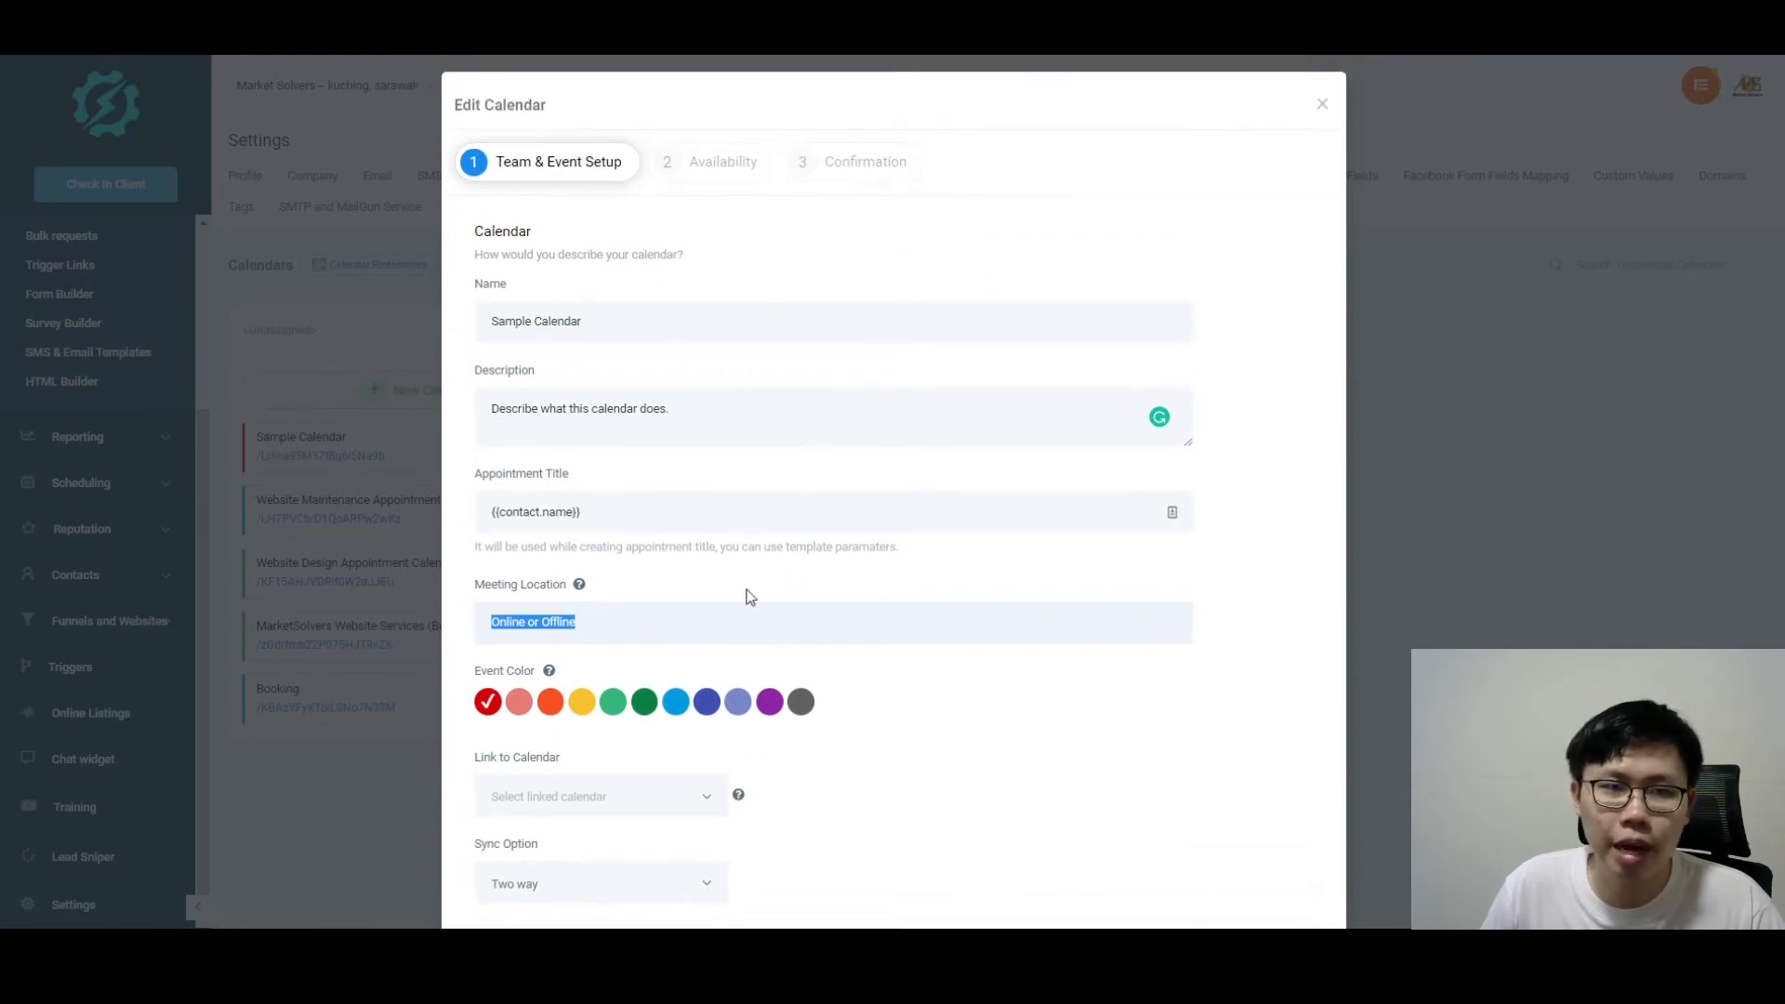
{"action": "scroll", "coordinate": [685, 657], "scroll_direction": "down", "scroll_amount": 1}
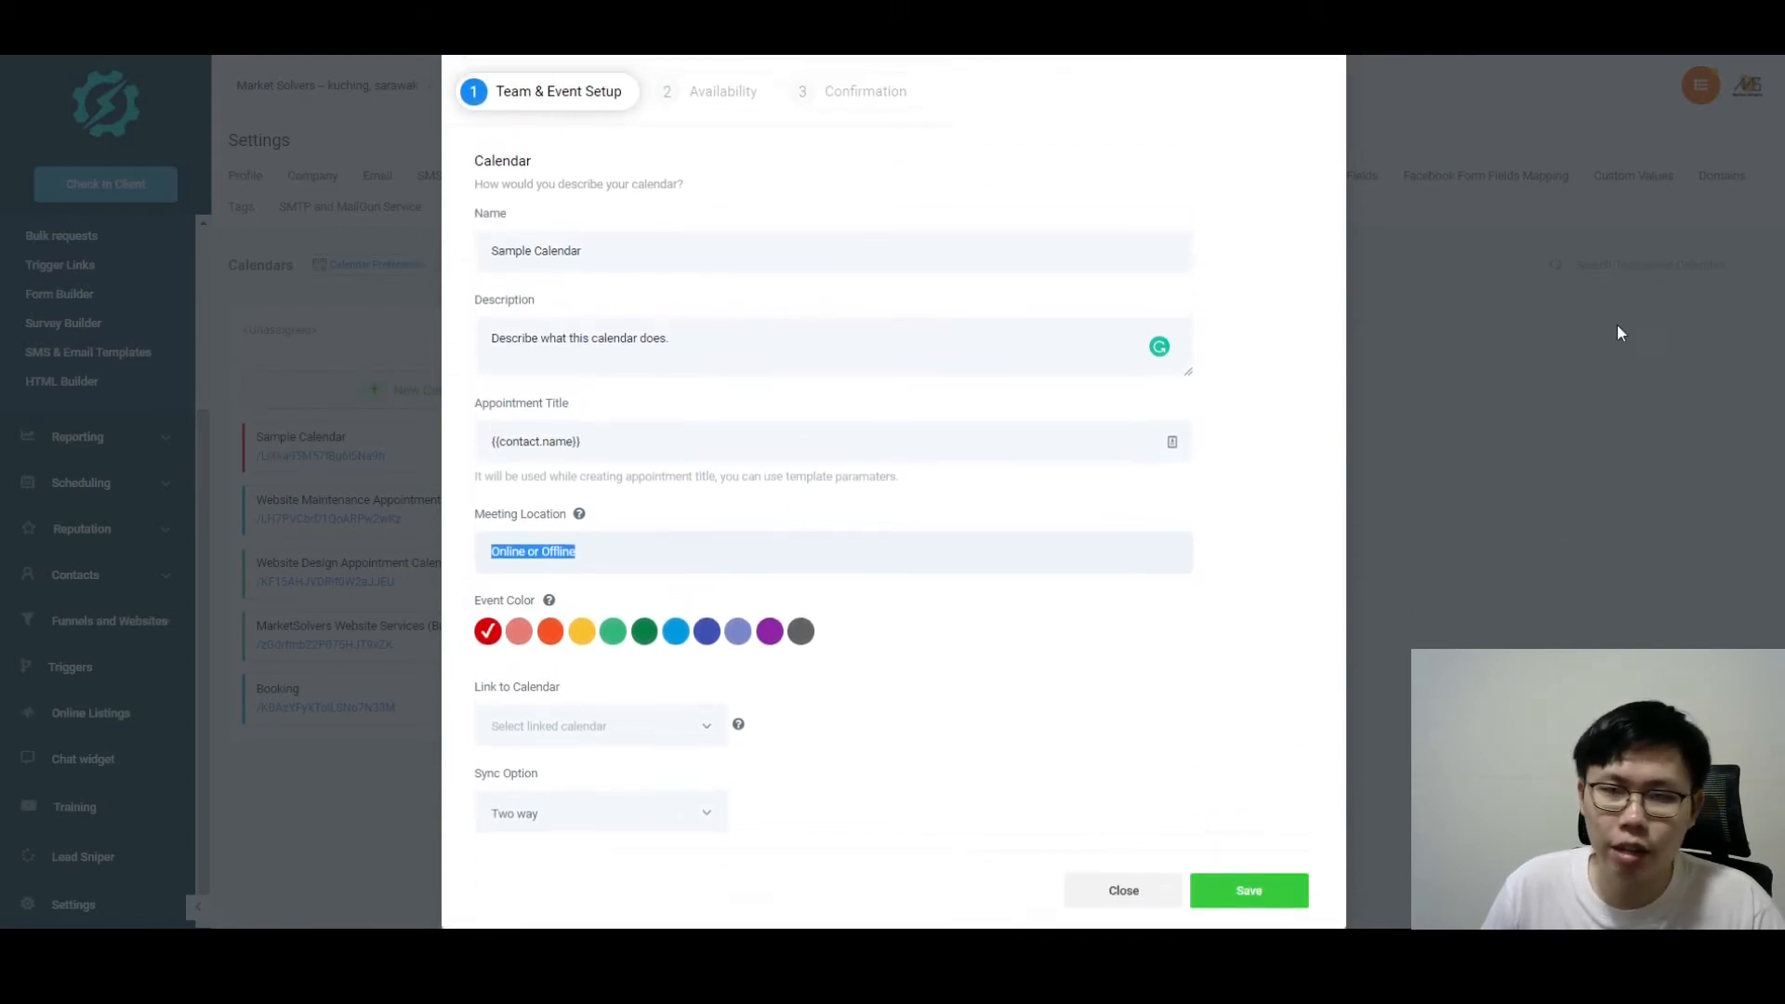
{"action": "scroll", "coordinate": [1618, 331], "scroll_direction": "up", "scroll_amount": 1}
{"action": "left_click", "coordinate": [1327, 108]}
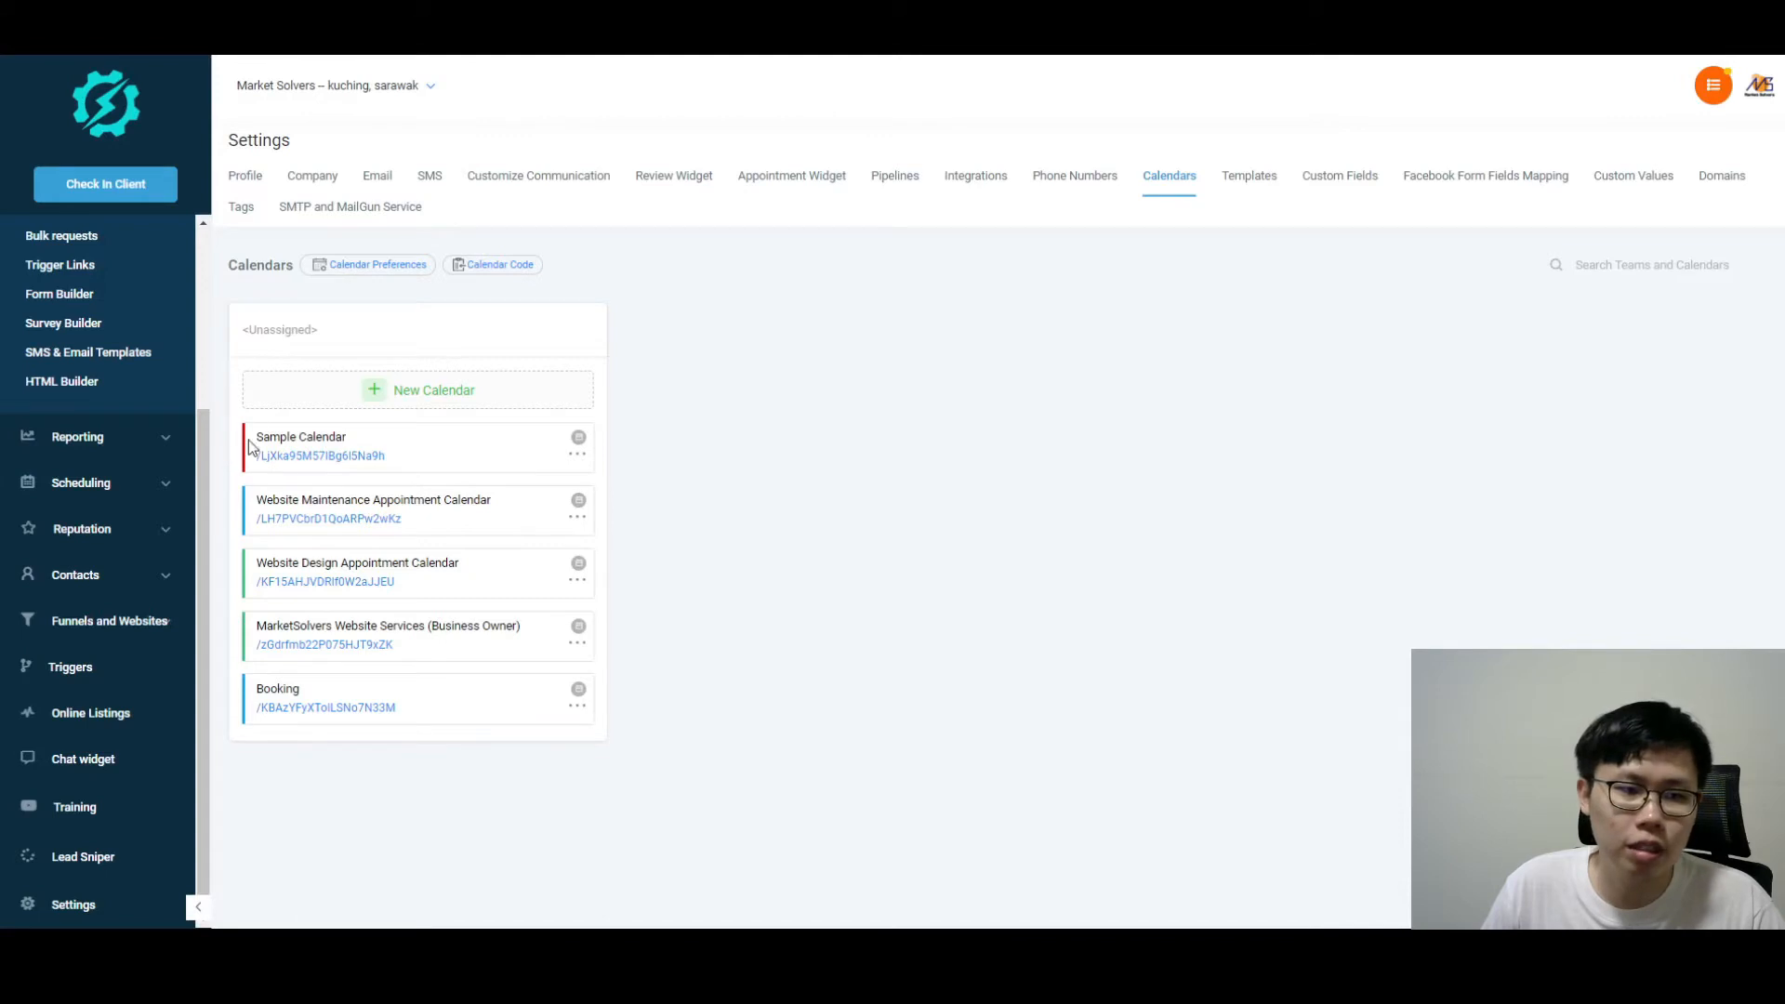
Step: Open Sample Calendar's Edit Calendar dialog from its options menu
{"action": "left_click", "coordinate": [577, 453]}
{"action": "left_click", "coordinate": [600, 483]}
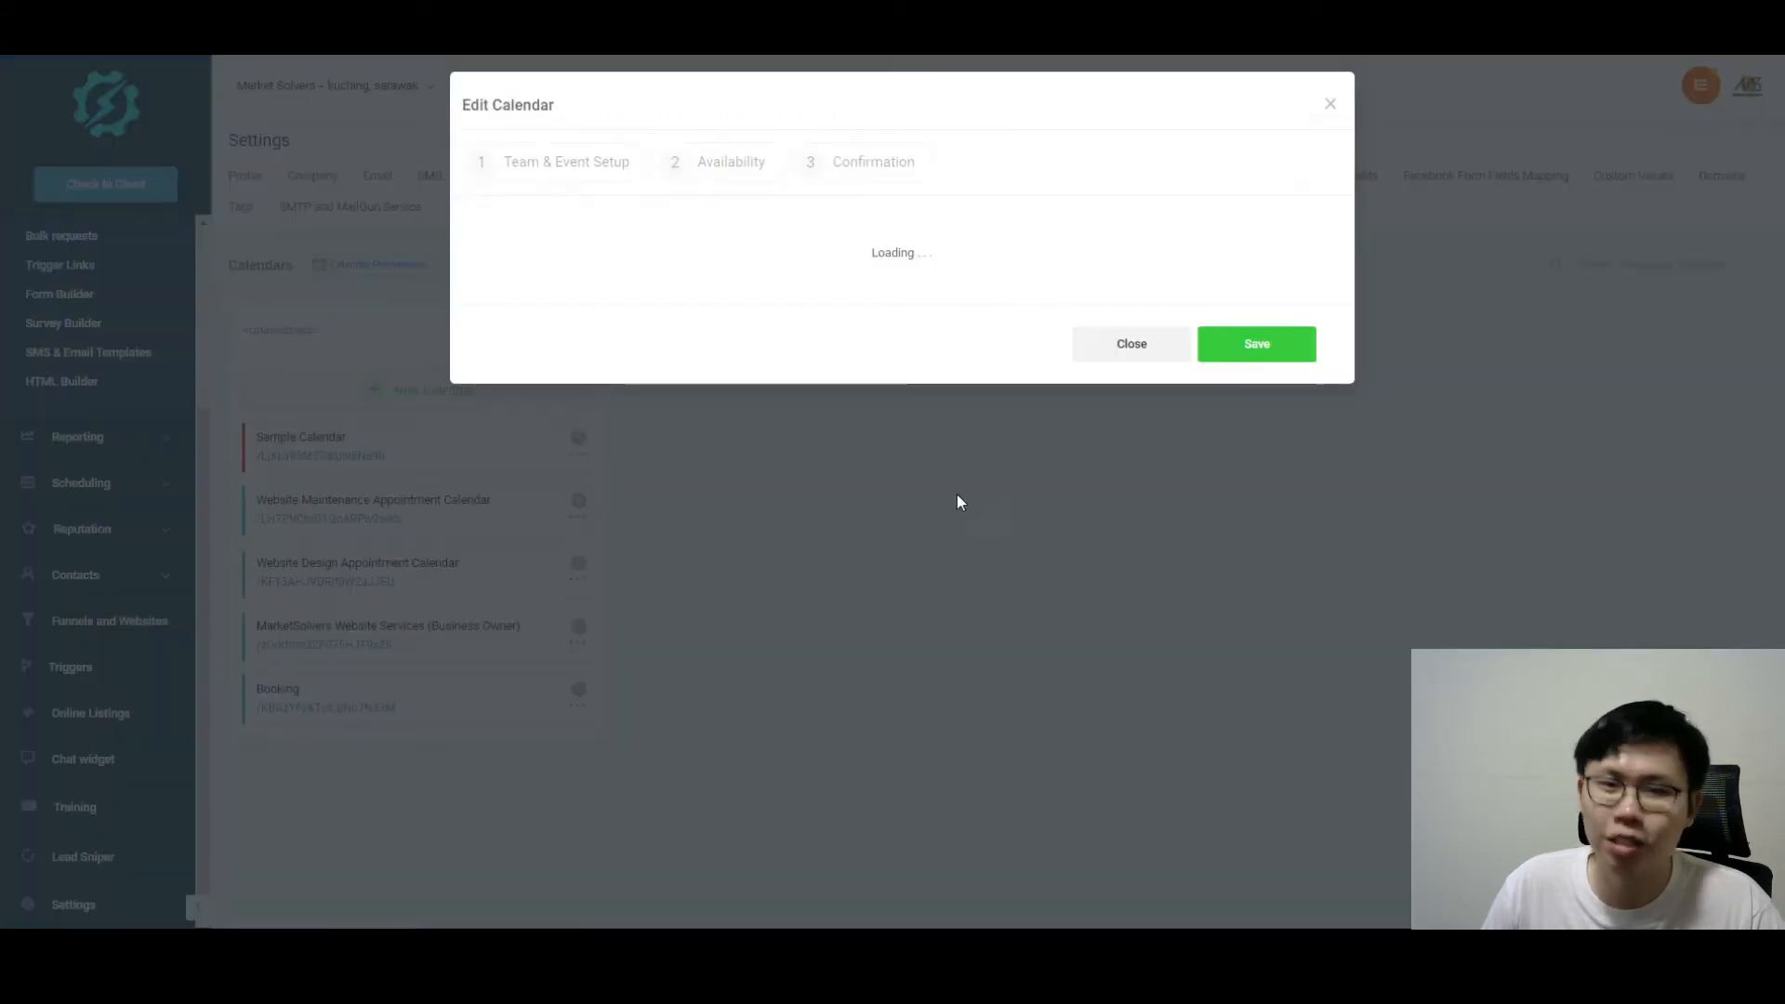
{"action": "scroll", "coordinate": [967, 595], "scroll_direction": "down", "scroll_amount": 1}
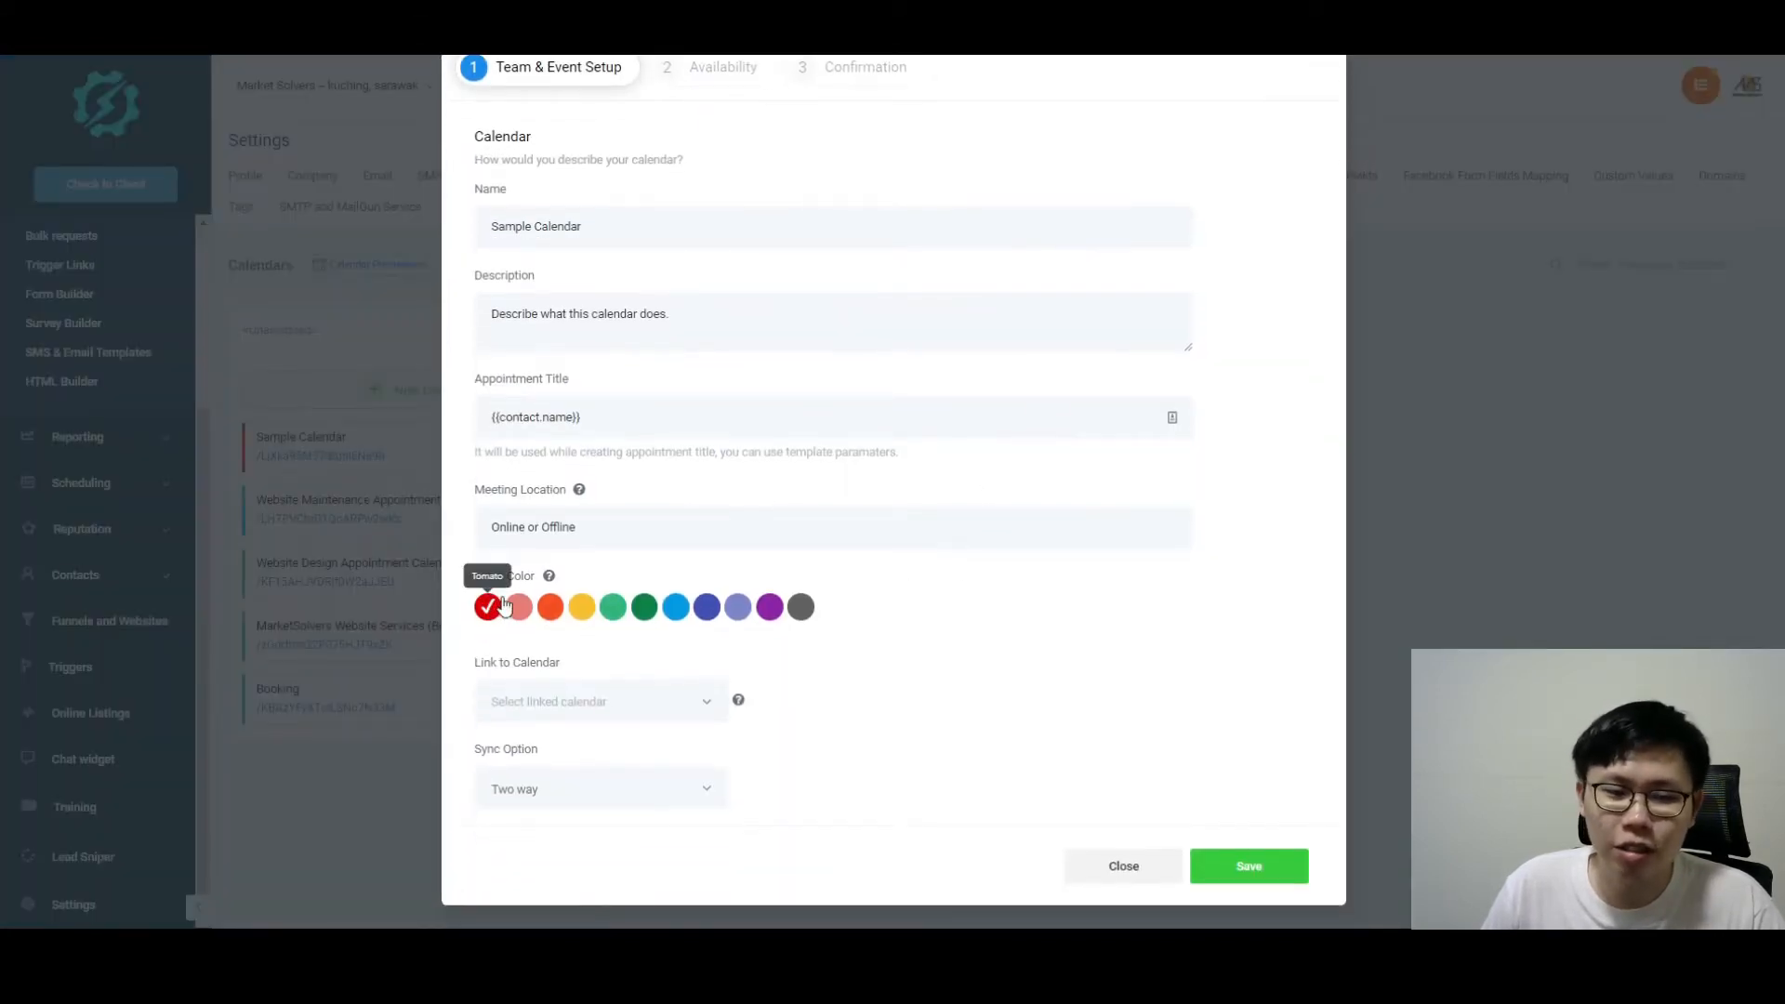
Step: Review the linked calendar choices, keep Two way sync, then show Availability settings
{"action": "left_click", "coordinate": [697, 717]}
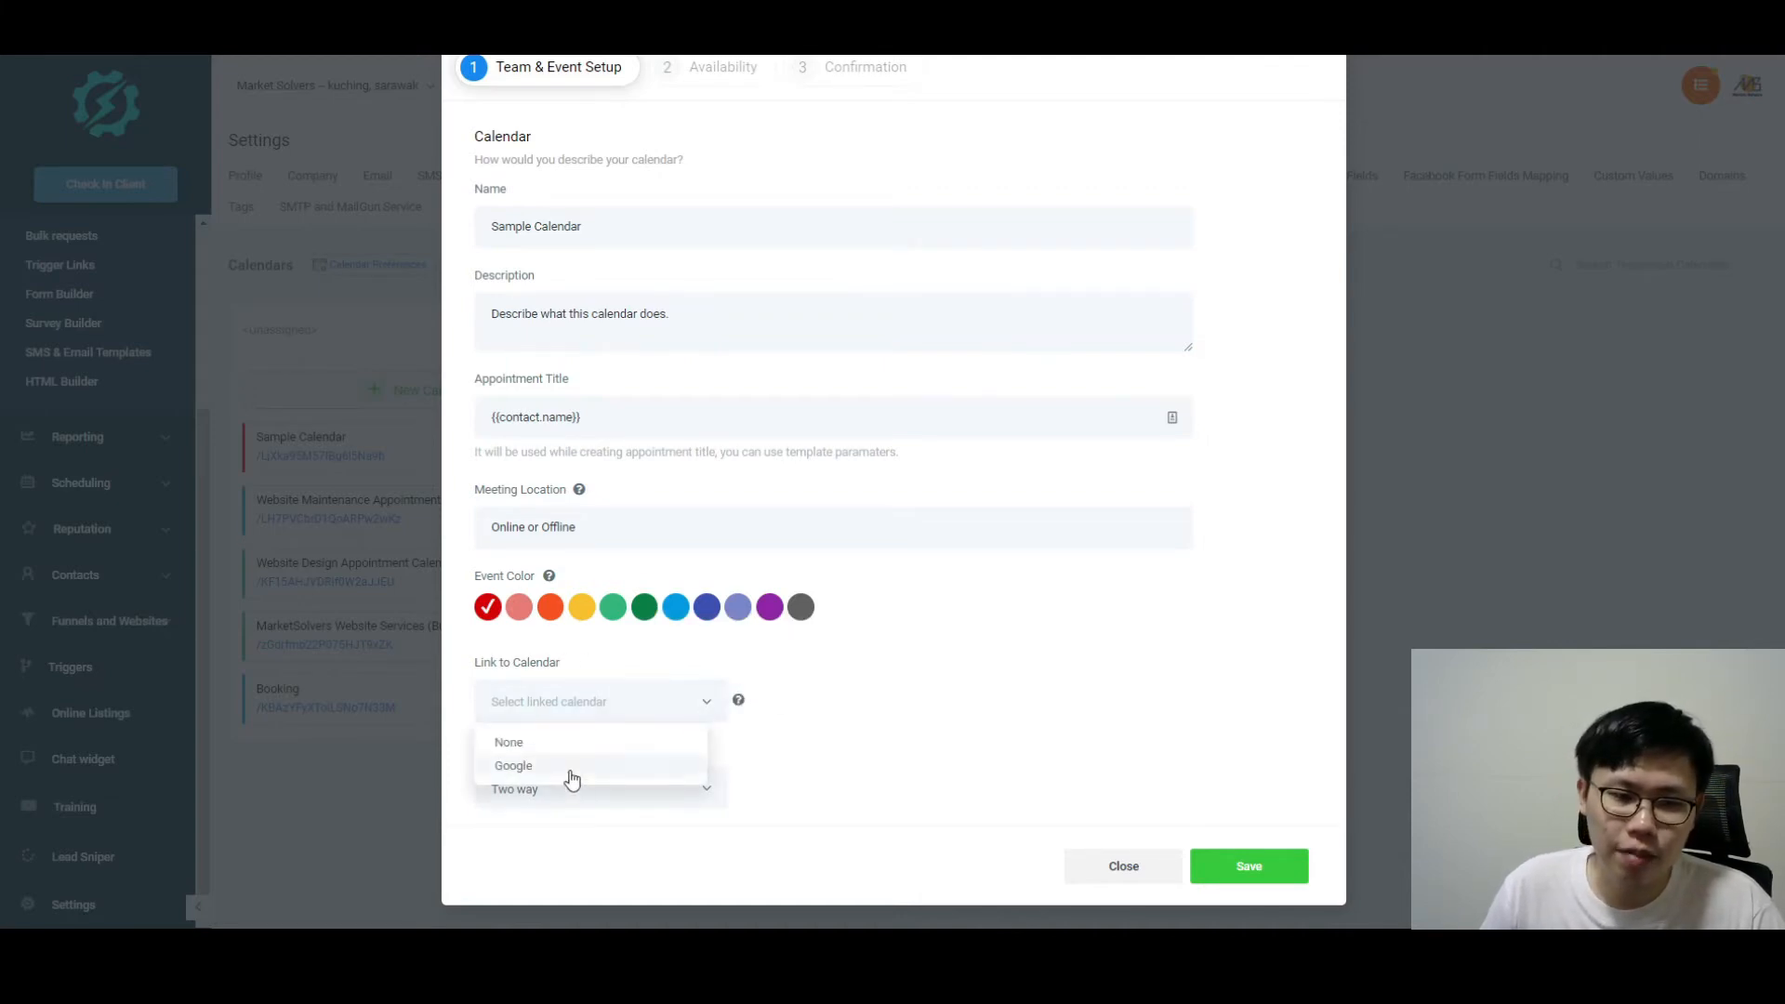
{"action": "left_click", "coordinate": [799, 672]}
{"action": "mouse_move", "coordinate": [738, 704]}
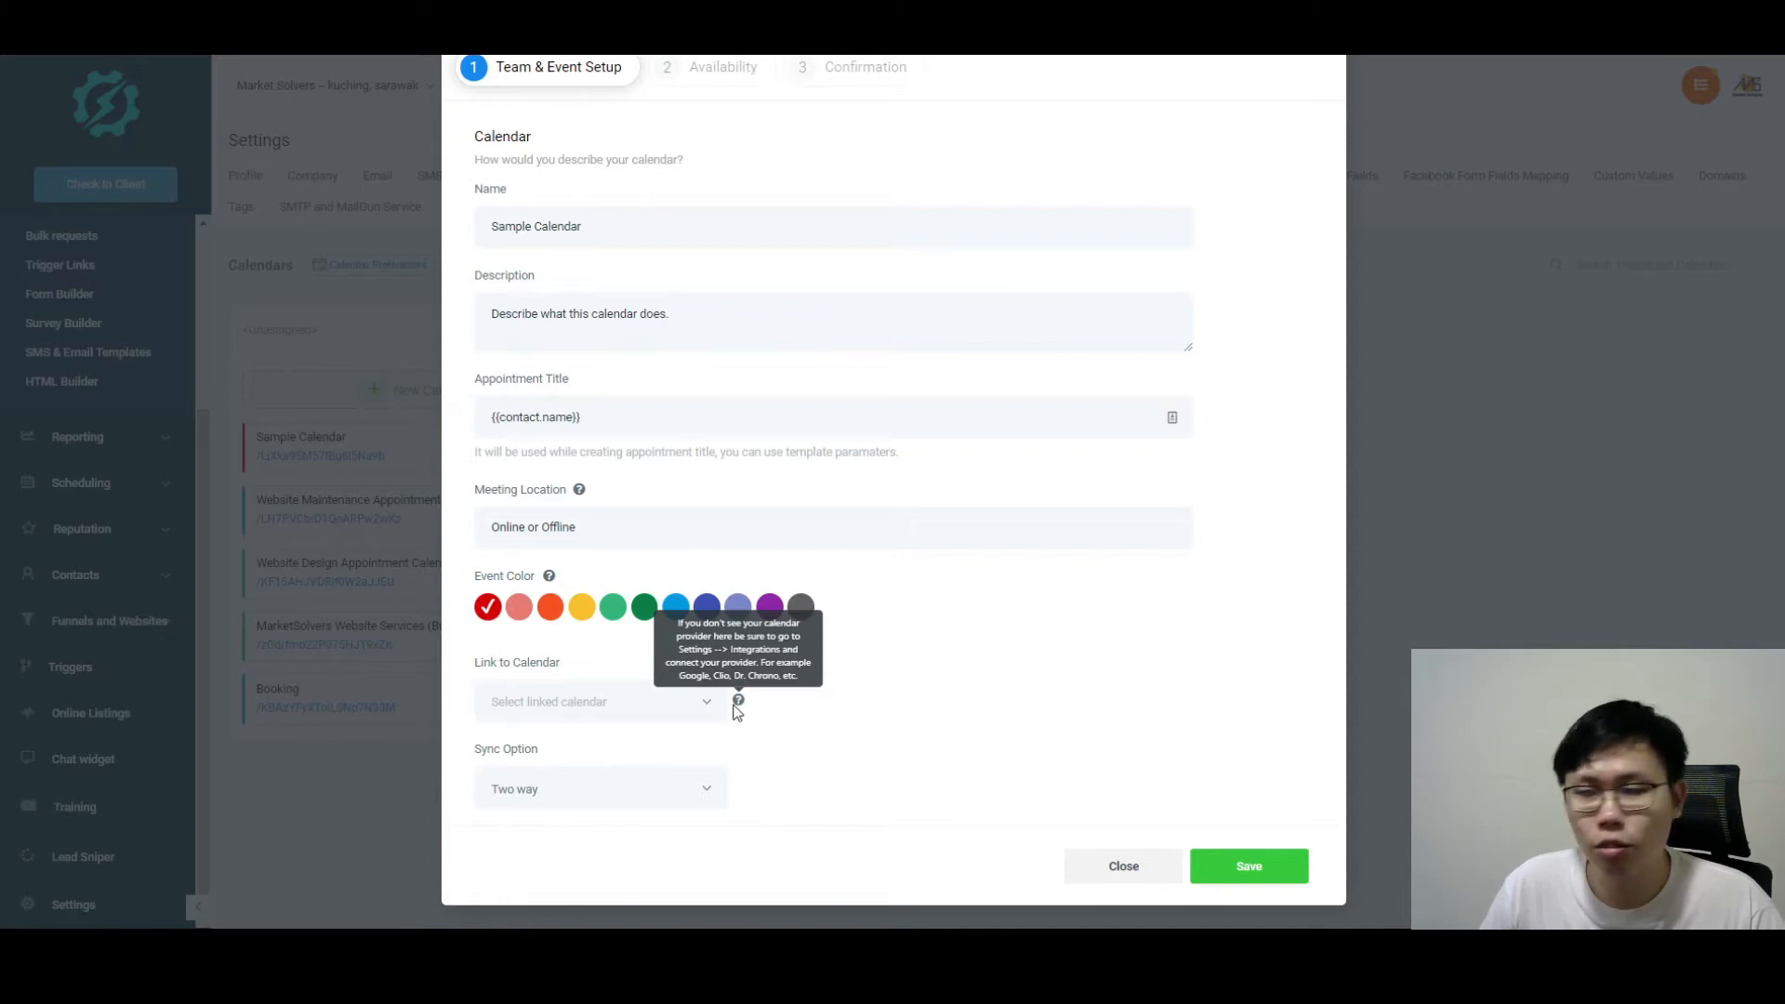
{"action": "left_click", "coordinate": [670, 702]}
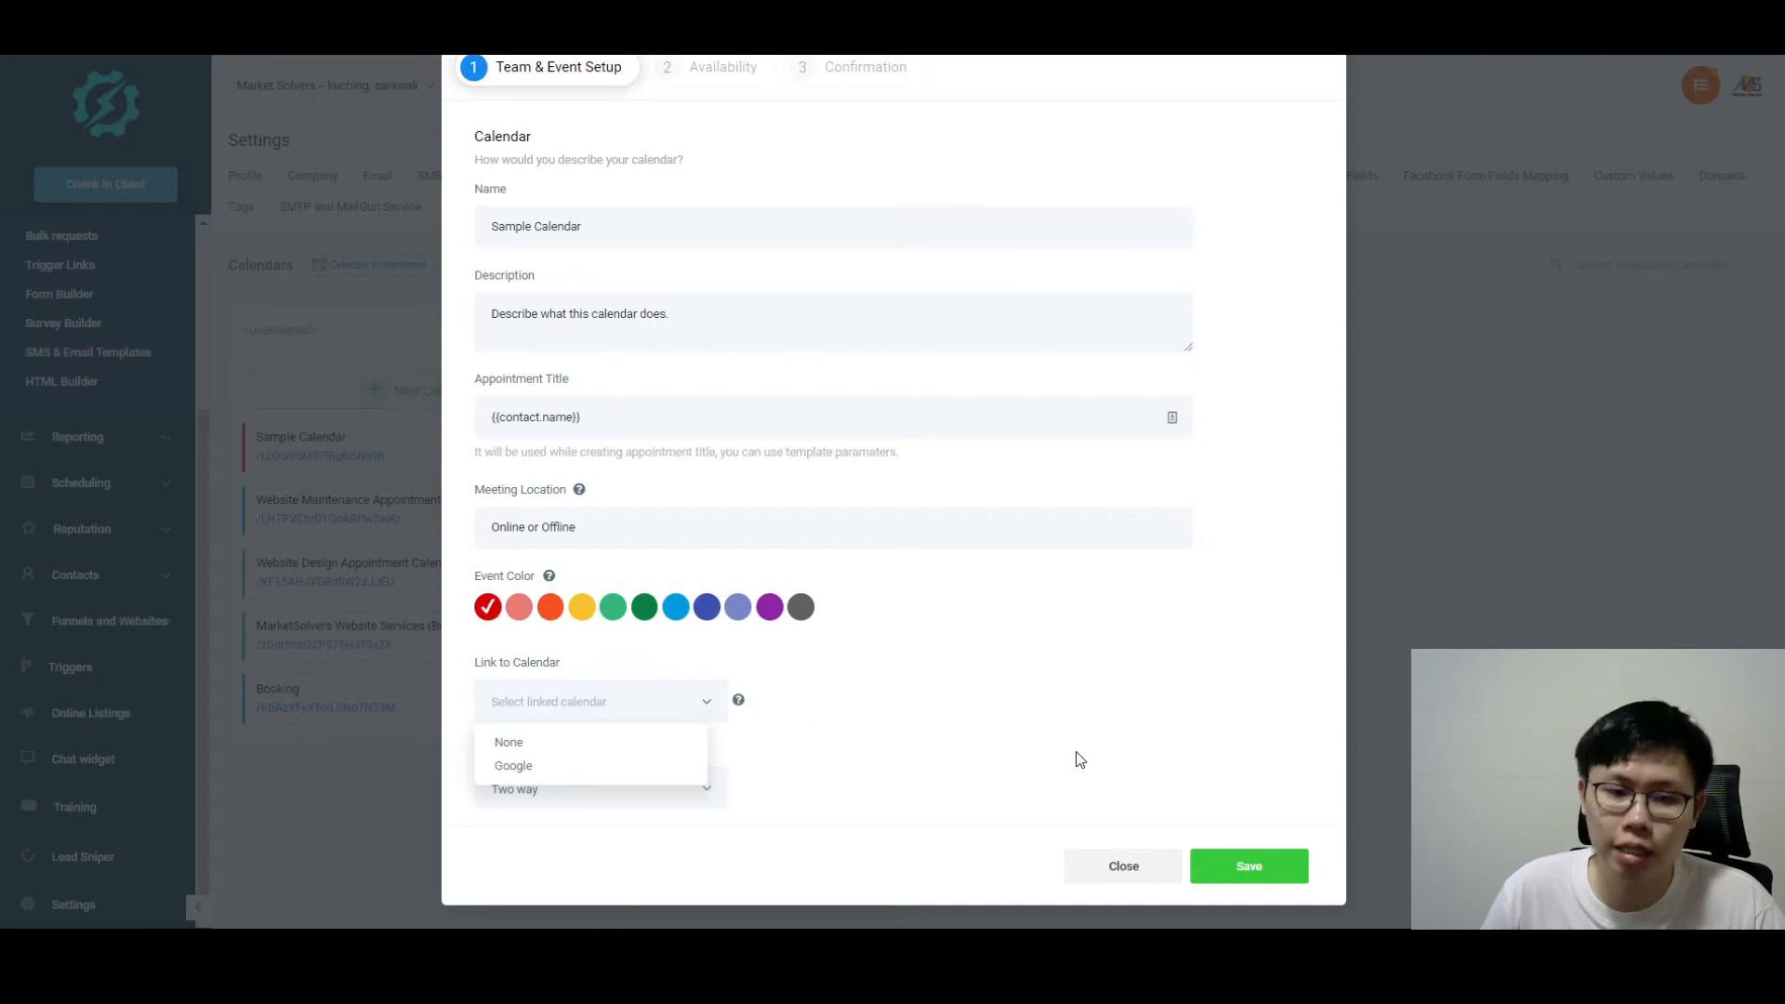
{"action": "left_click", "coordinate": [713, 779]}
{"action": "left_click", "coordinate": [697, 789]}
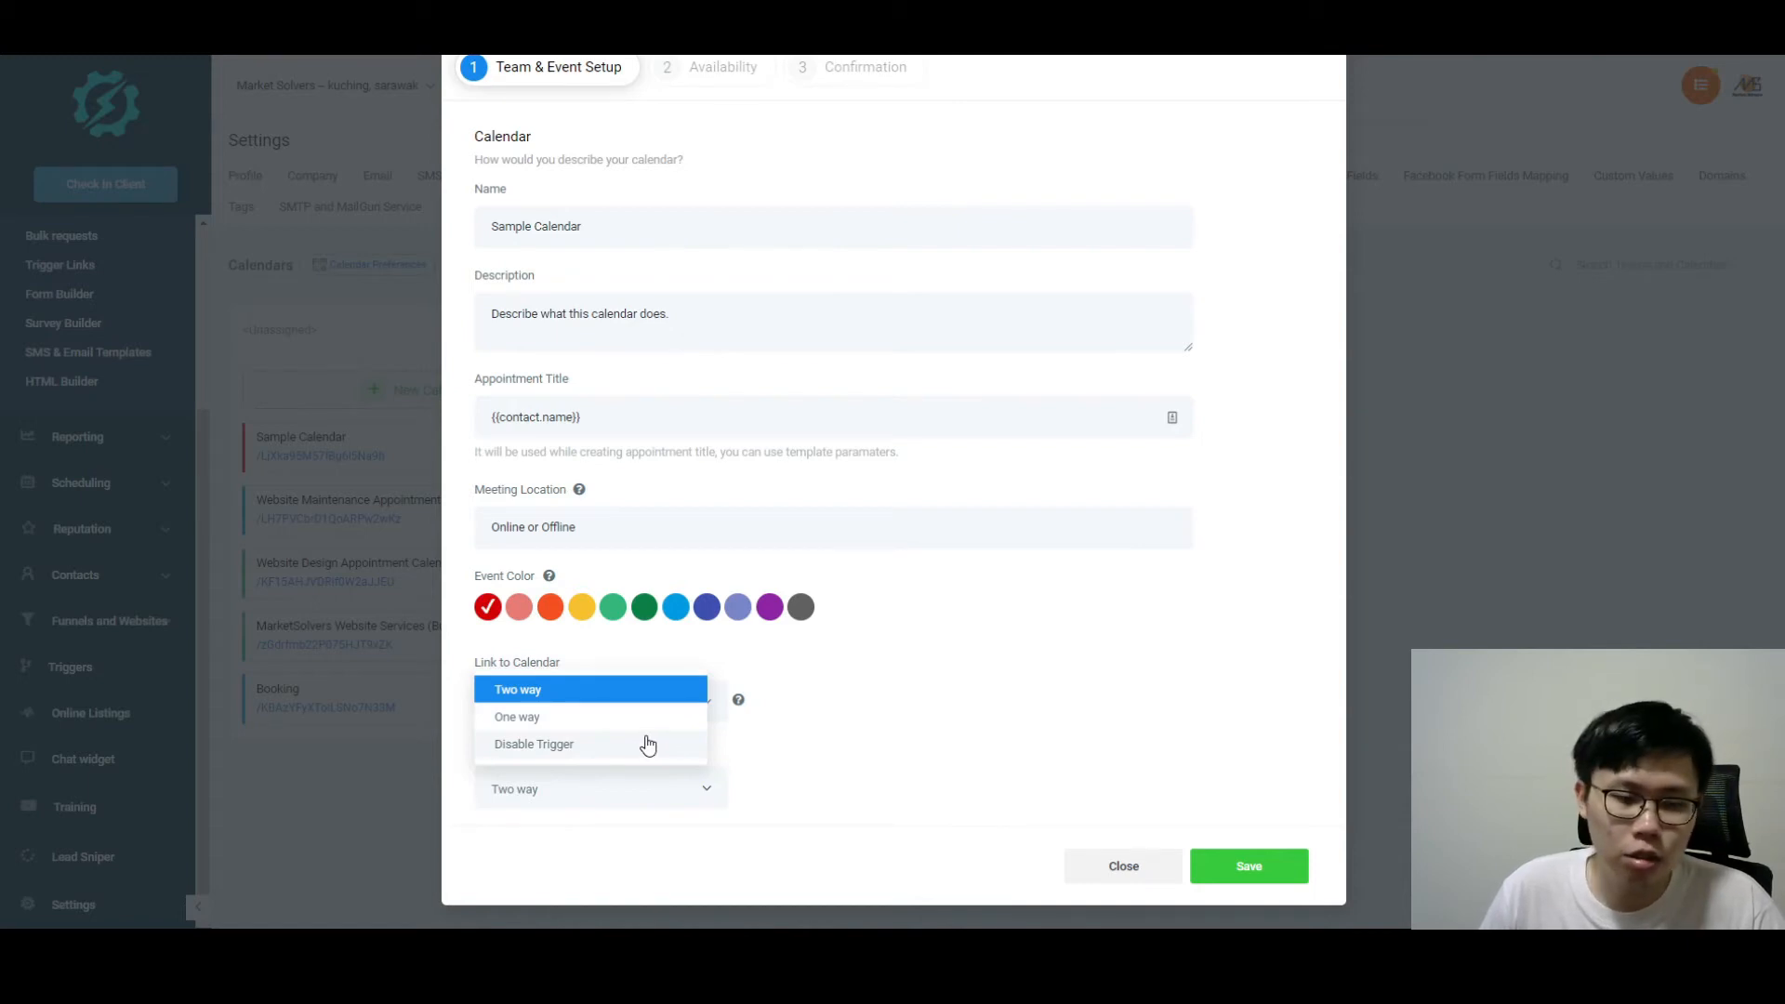
{"action": "left_click", "coordinate": [801, 755]}
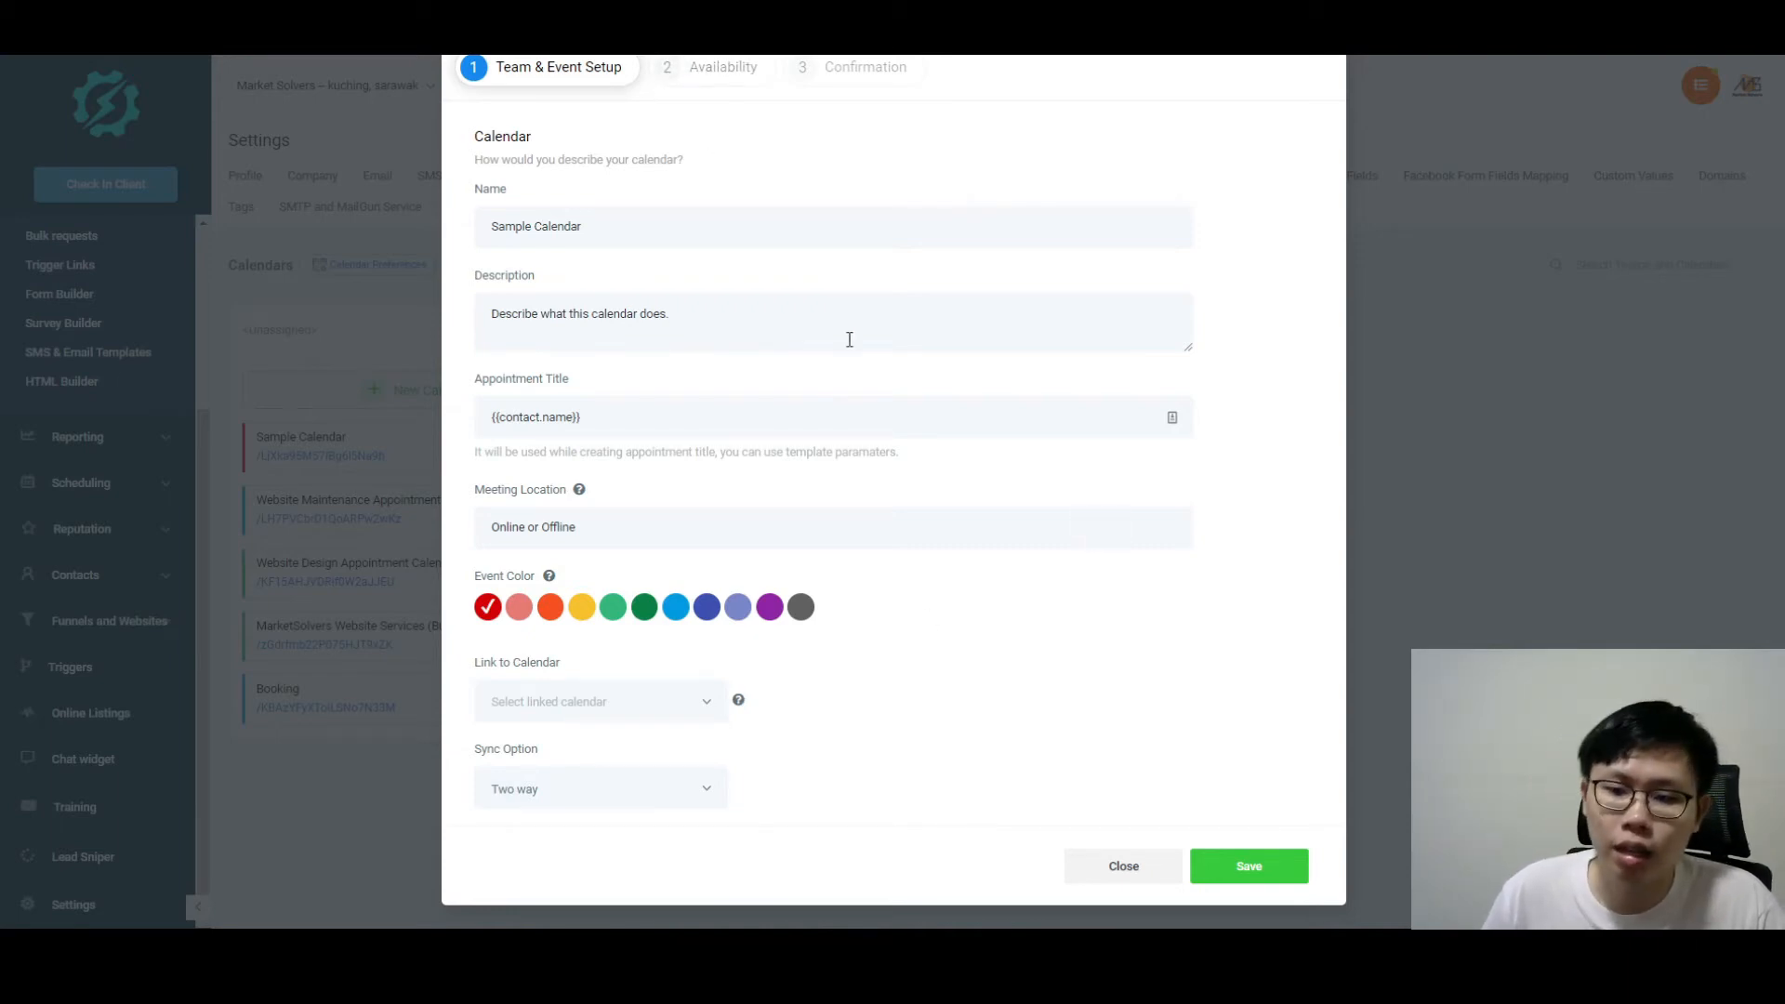
{"action": "scroll", "coordinate": [848, 339], "scroll_direction": "up", "scroll_amount": 2}
{"action": "left_click", "coordinate": [727, 166]}
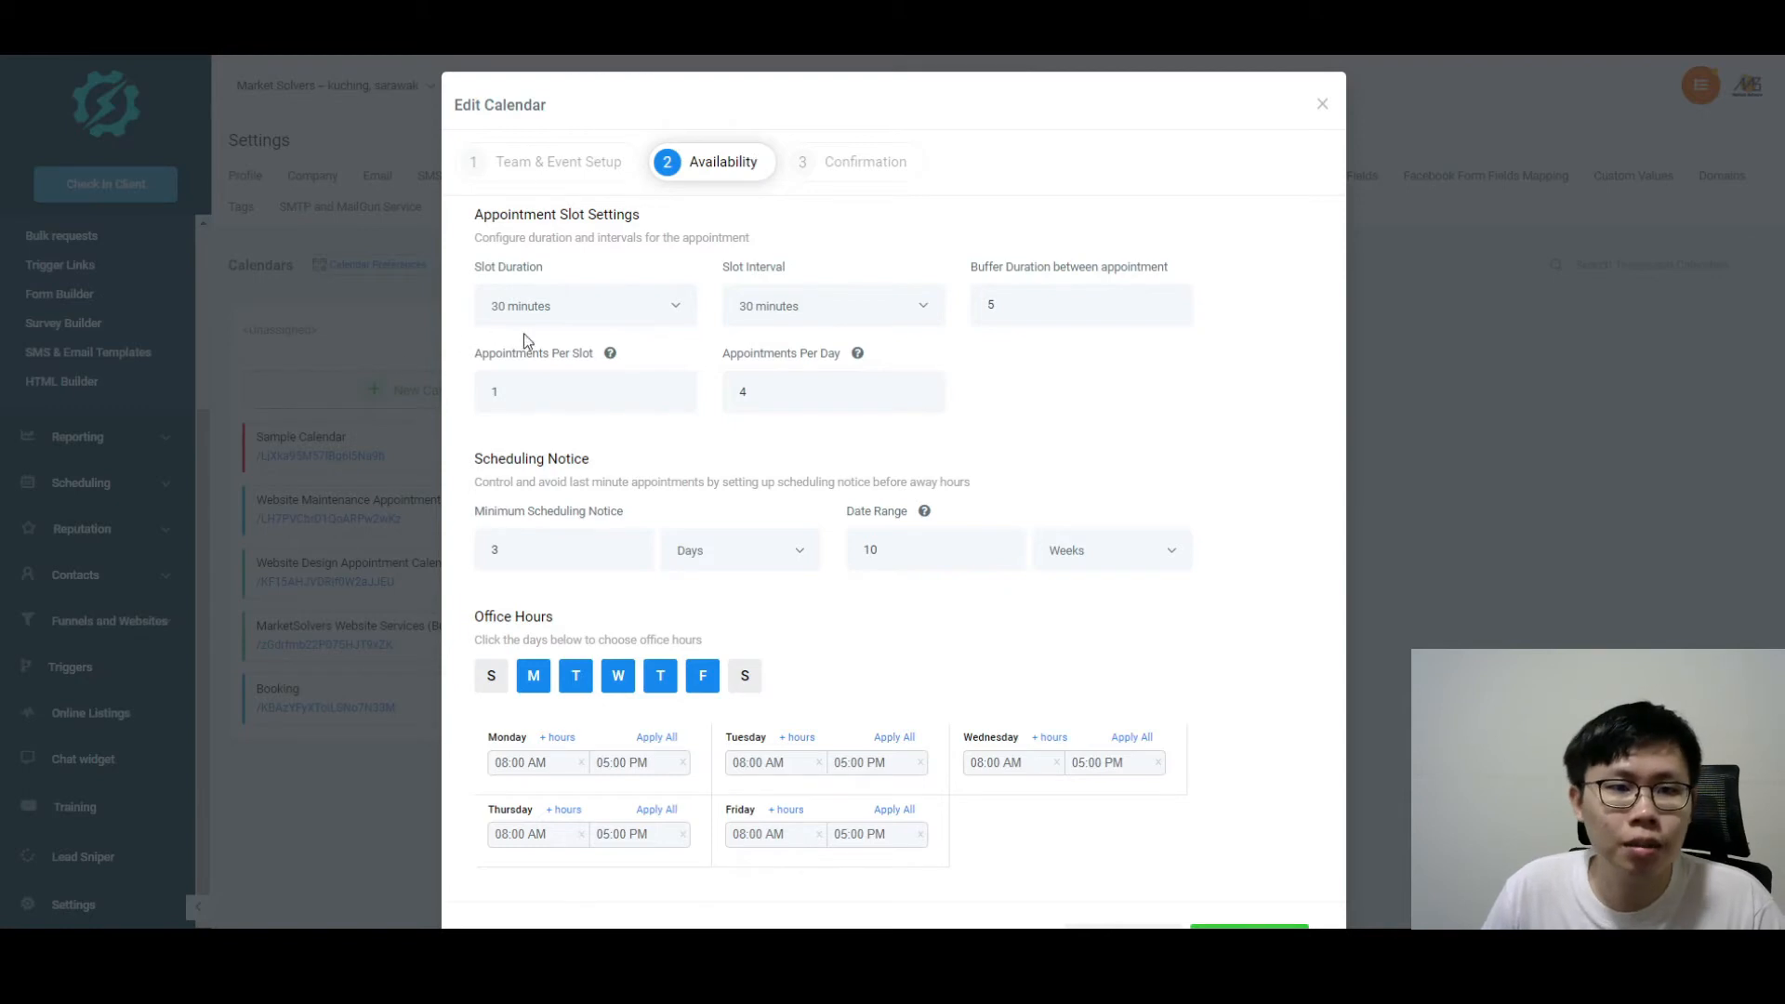
{"action": "left_click", "coordinate": [678, 307]}
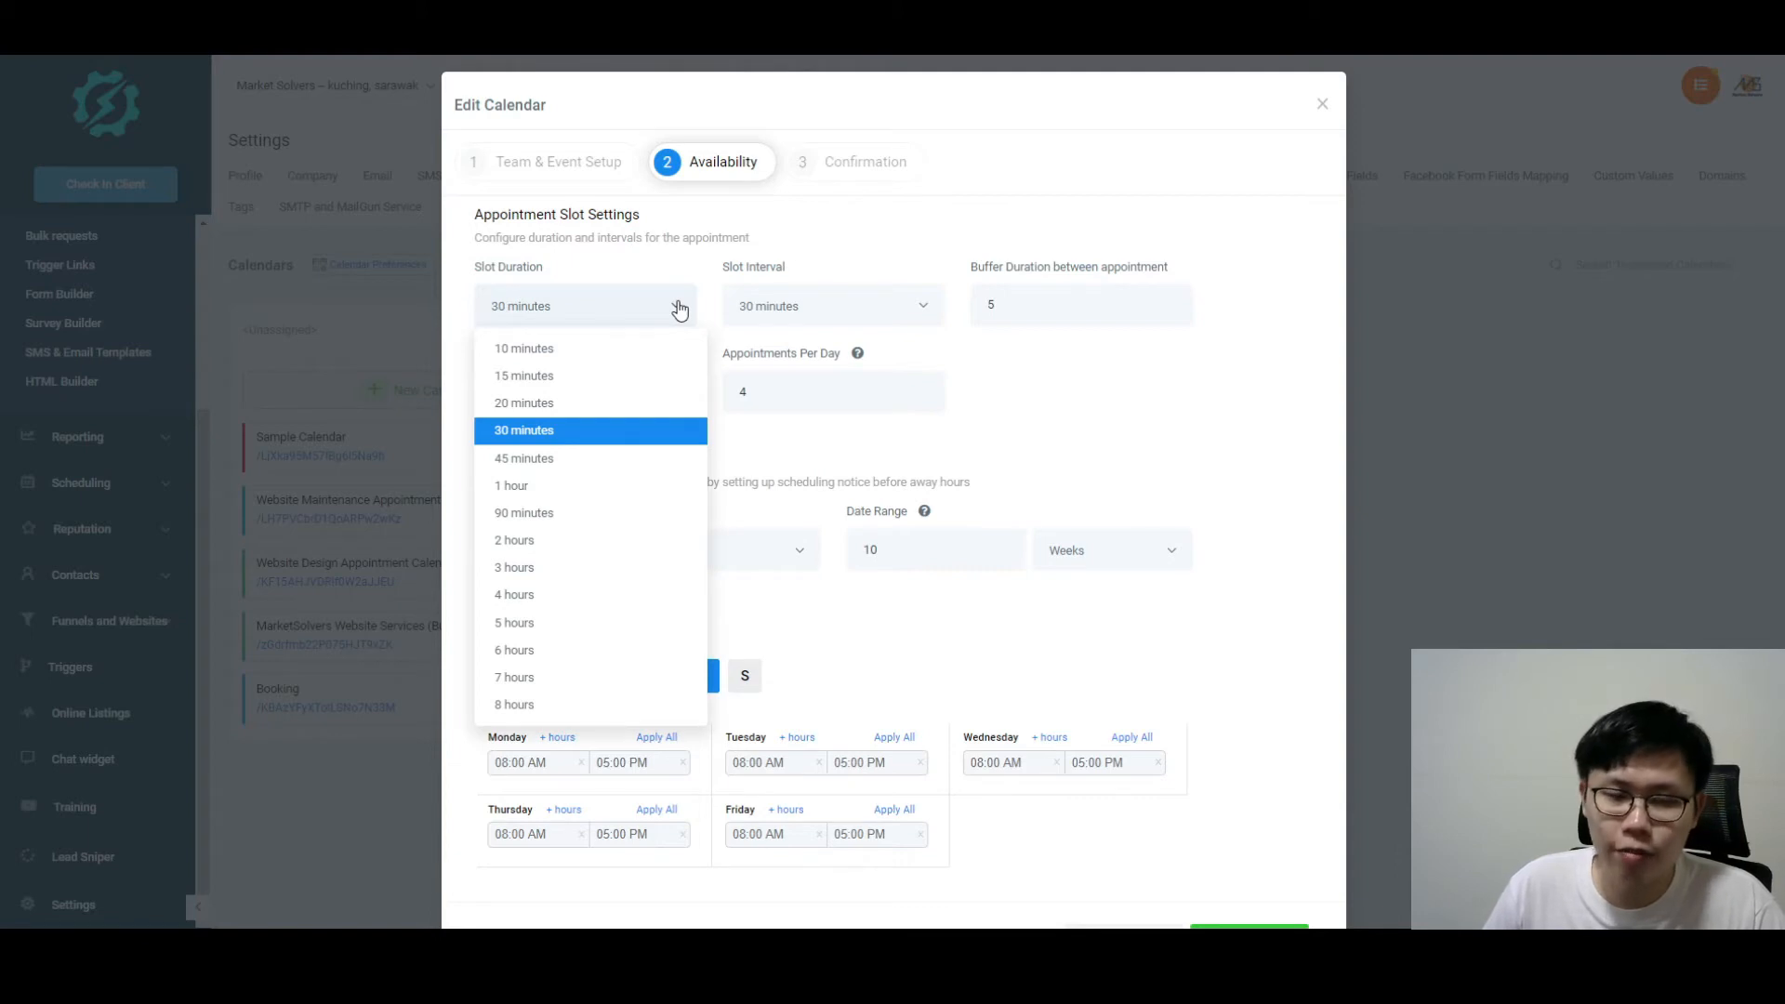
{"action": "left_click", "coordinate": [855, 305]}
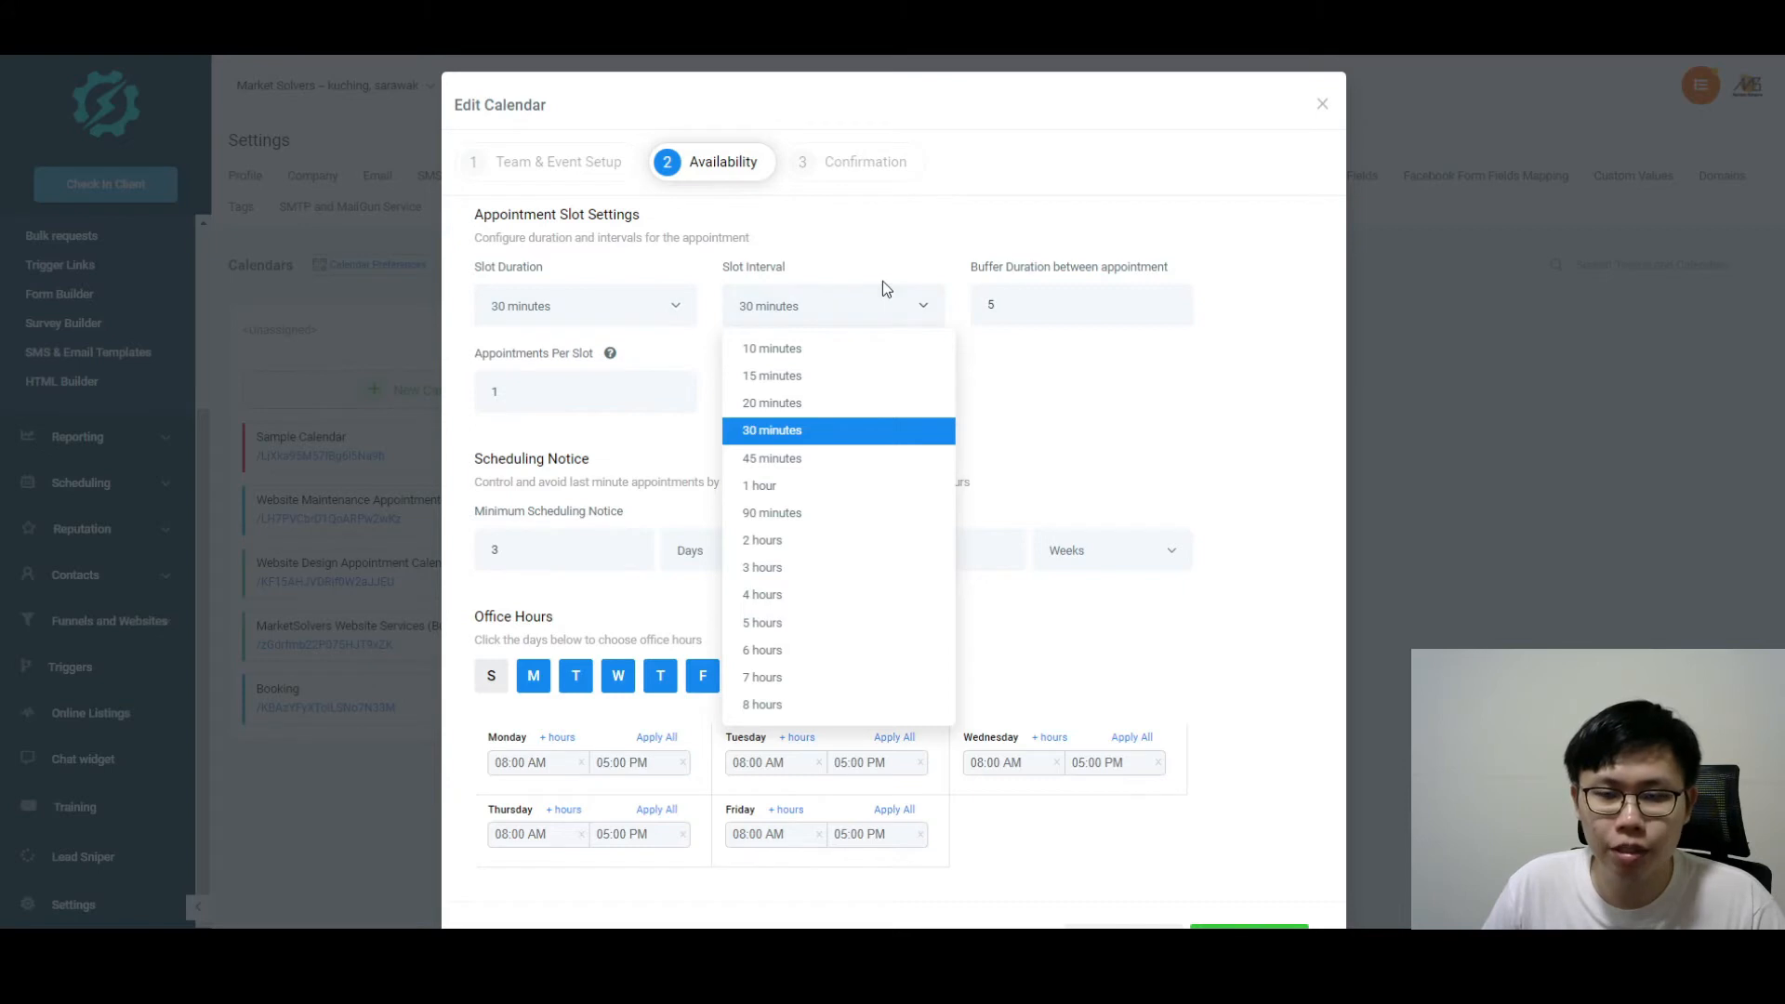
{"action": "left_click", "coordinate": [941, 248]}
{"action": "double_click", "coordinate": [988, 307]}
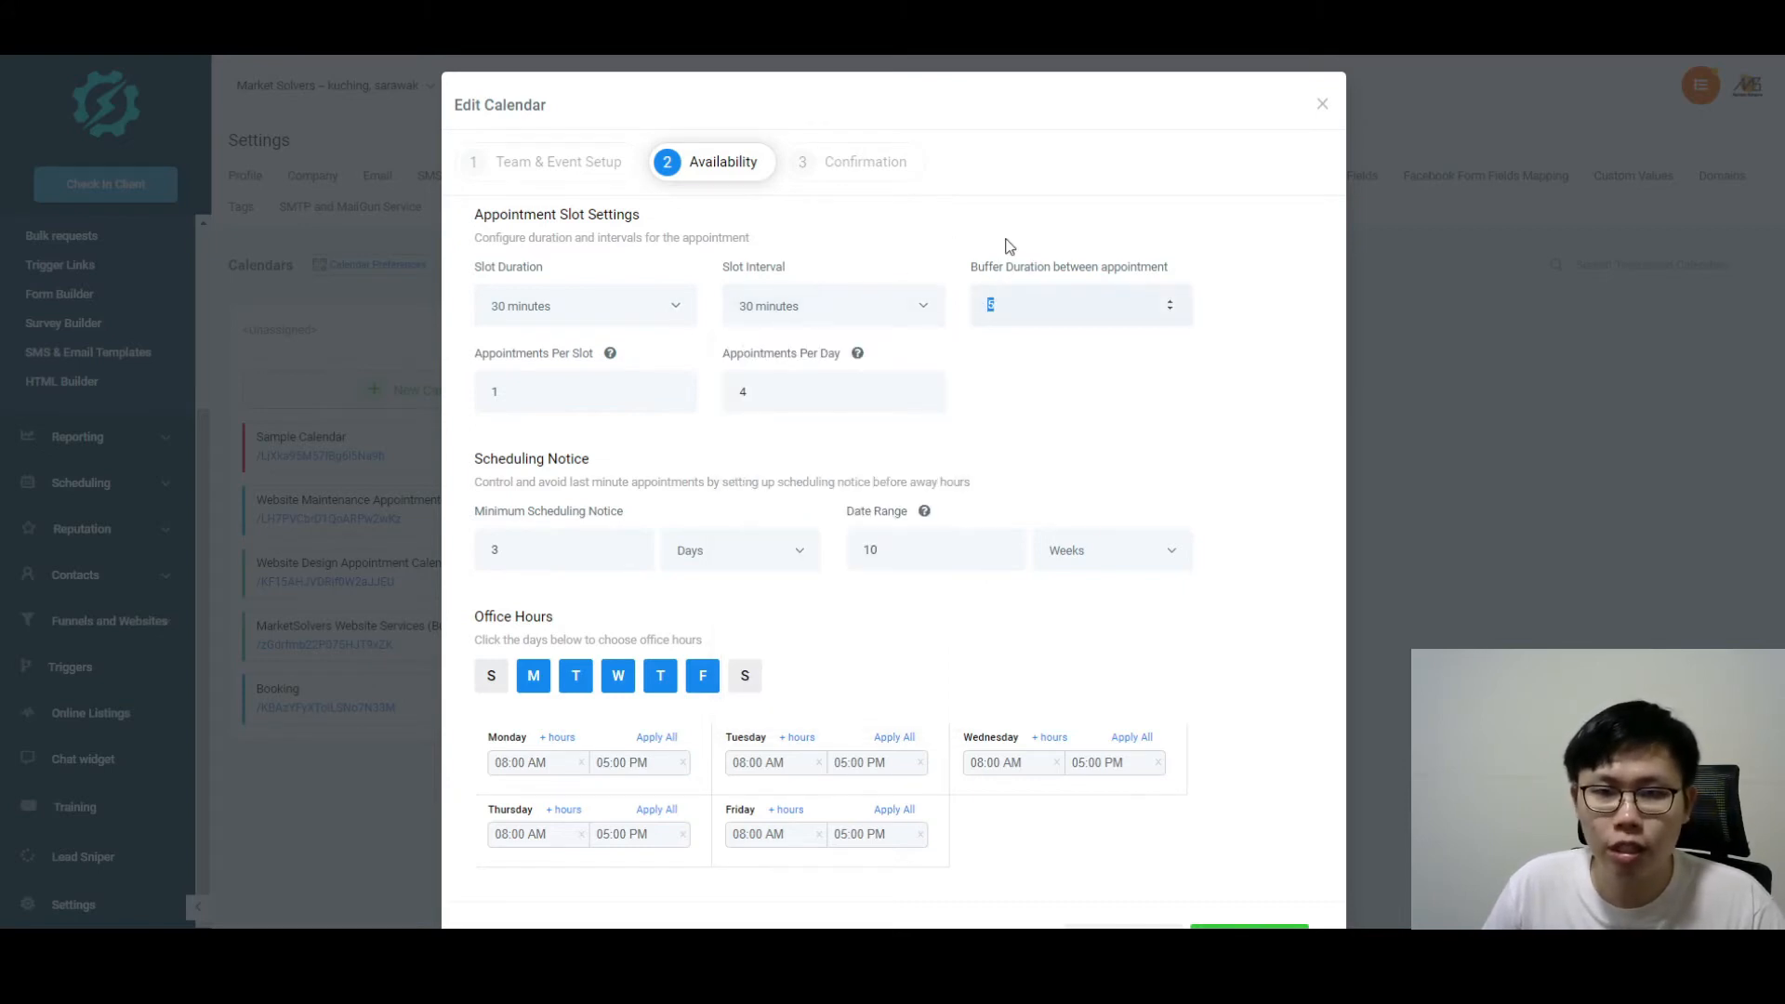
{"action": "left_click", "coordinate": [1096, 277]}
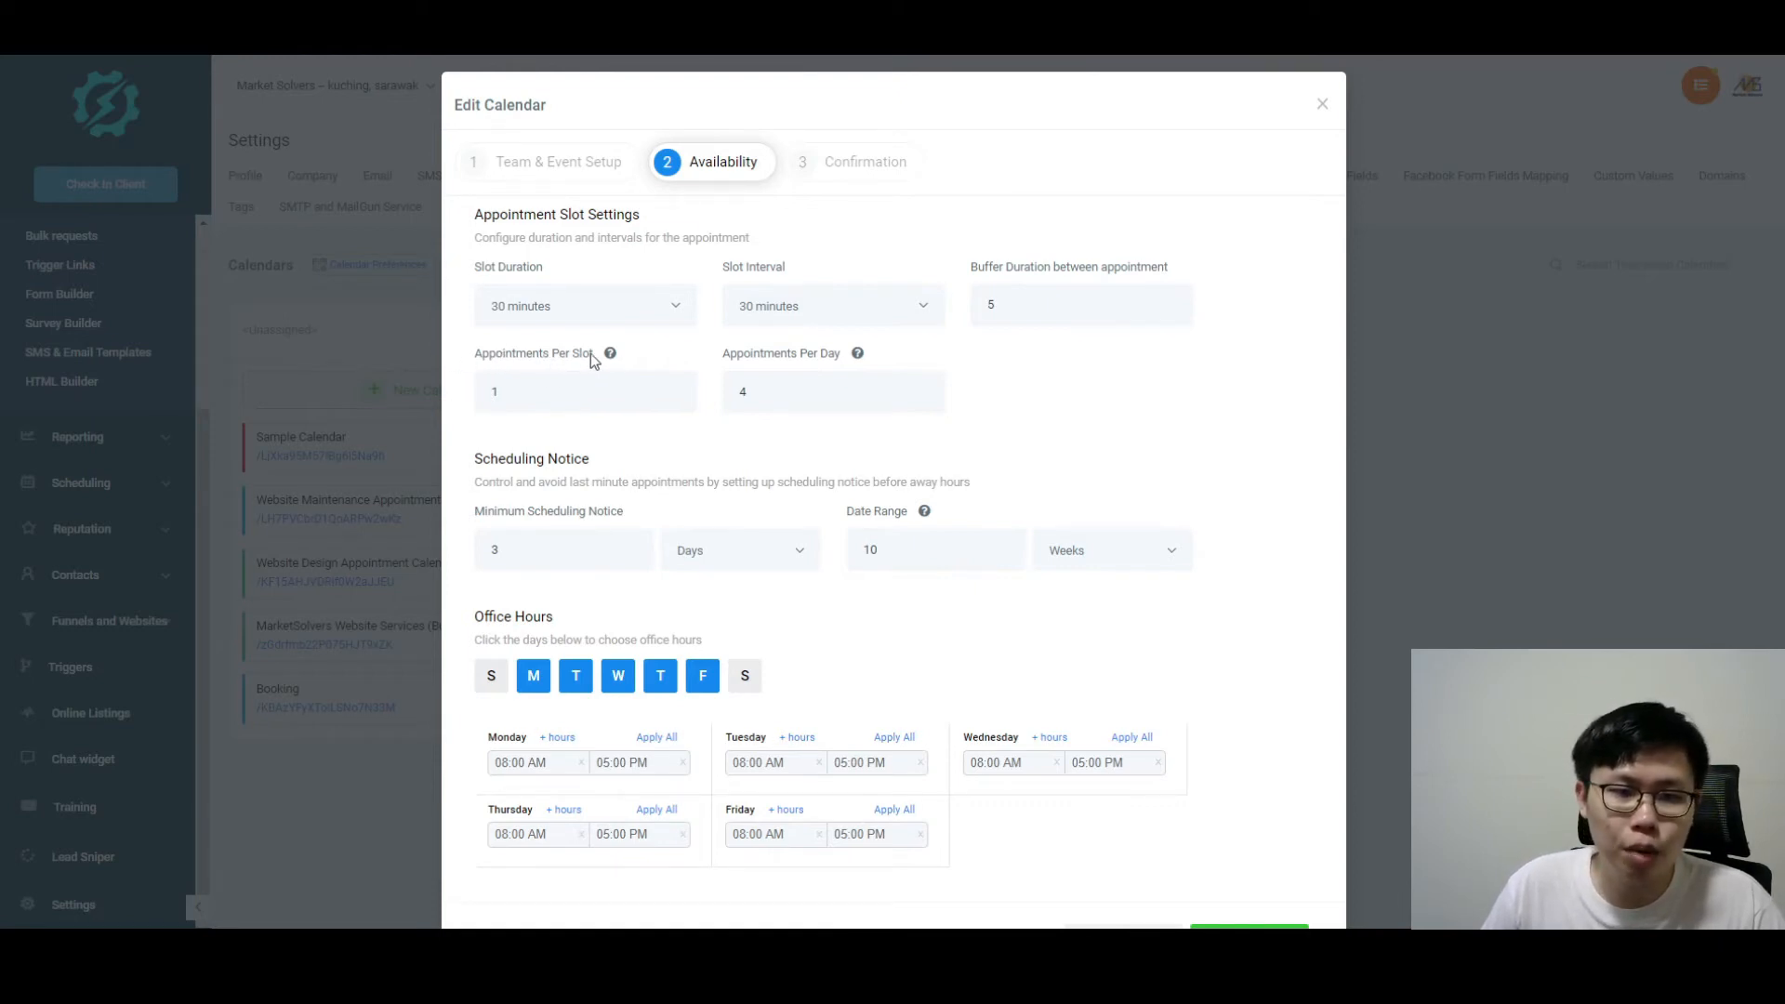
{"action": "mouse_move", "coordinate": [611, 355]}
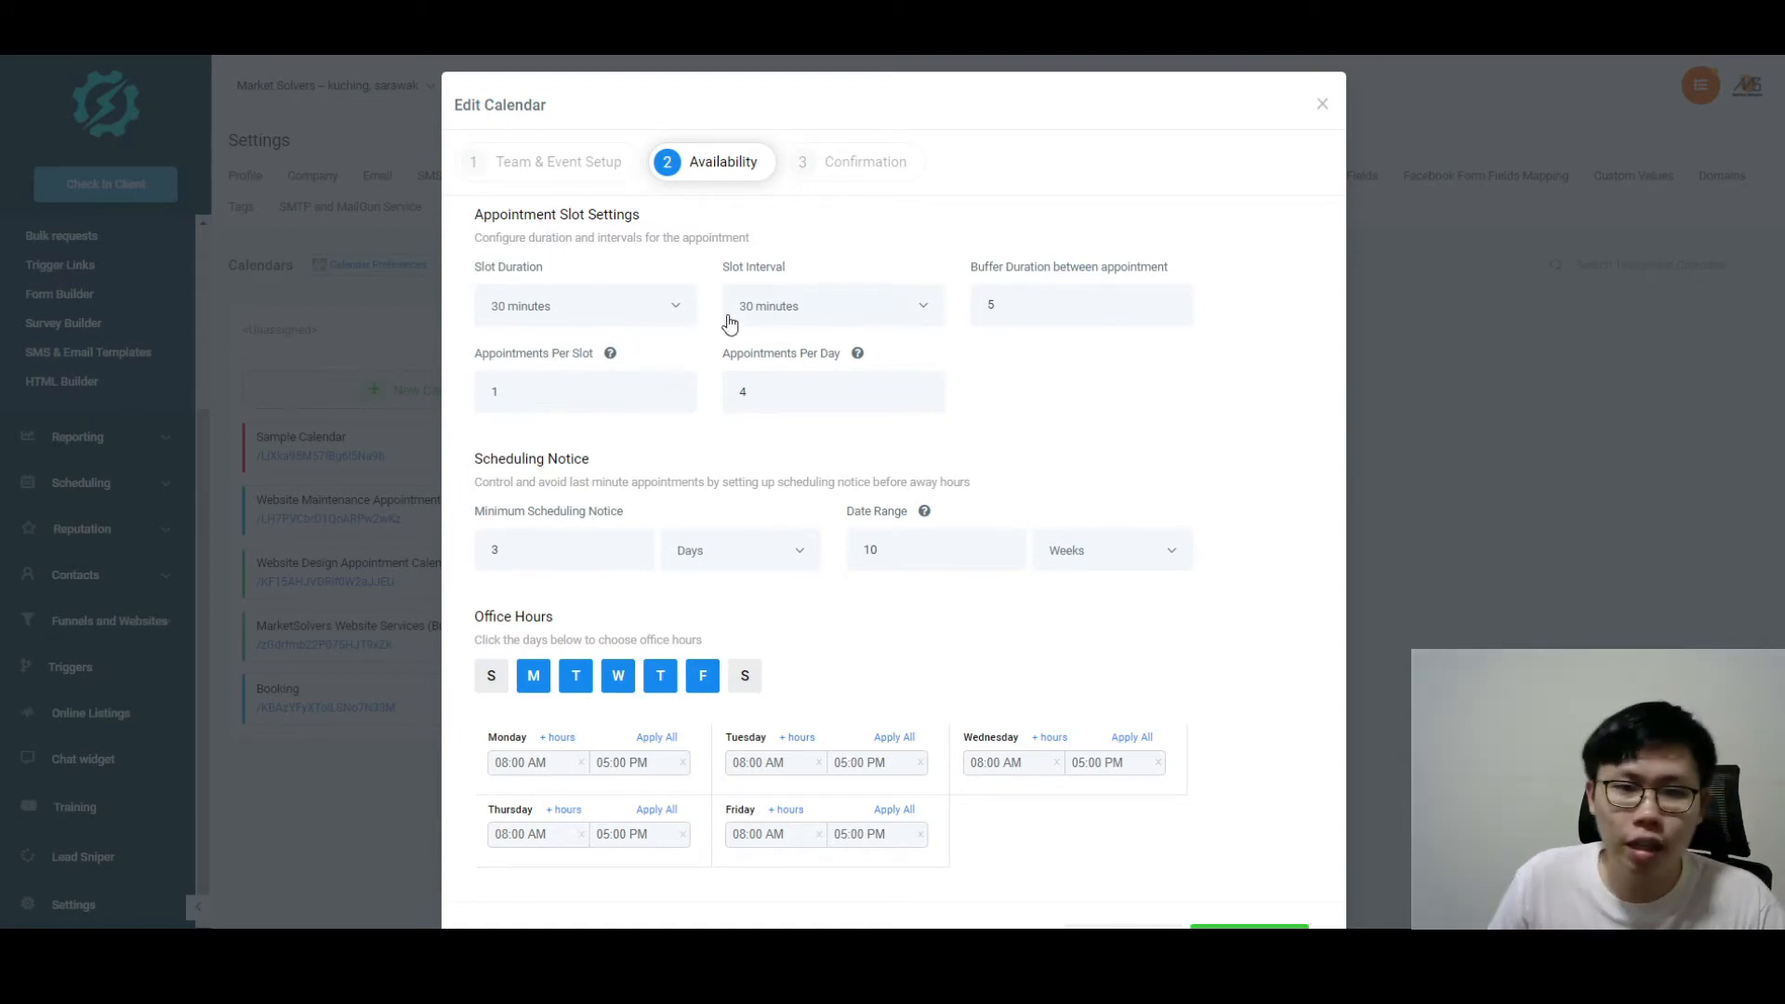
{"action": "mouse_move", "coordinate": [859, 357]}
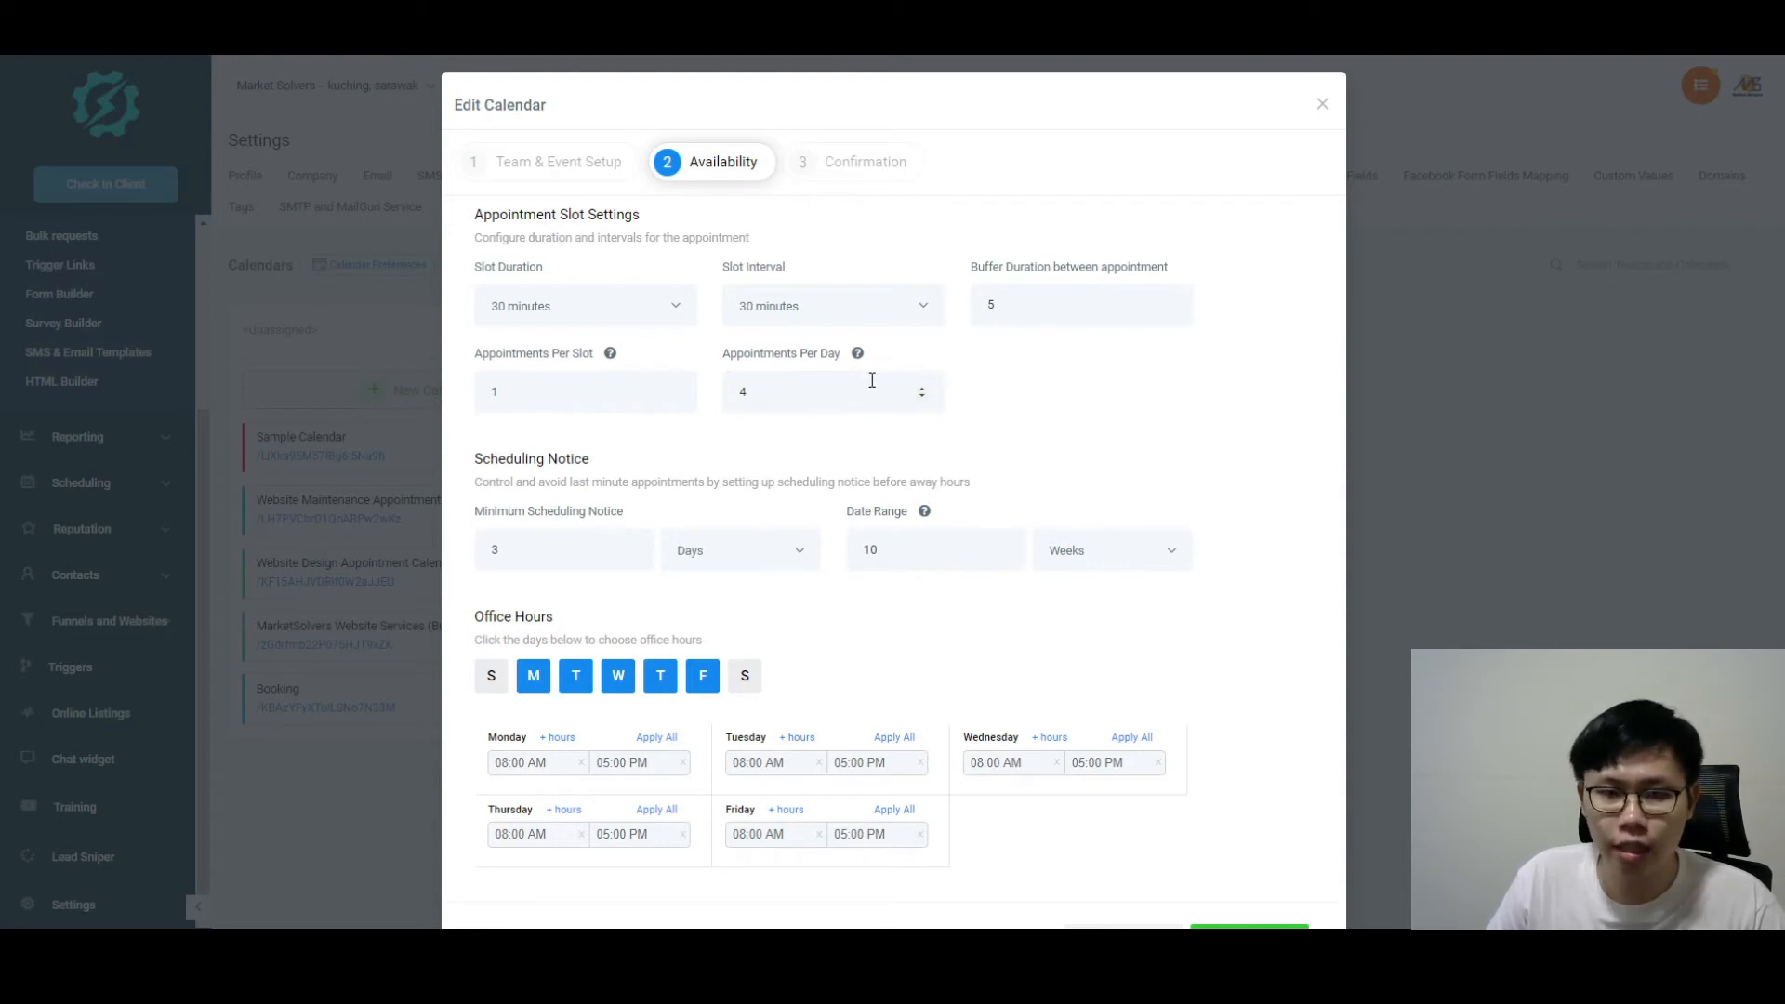
{"action": "left_click_drag", "start_coordinate": [764, 390], "coordinate": [726, 394]}
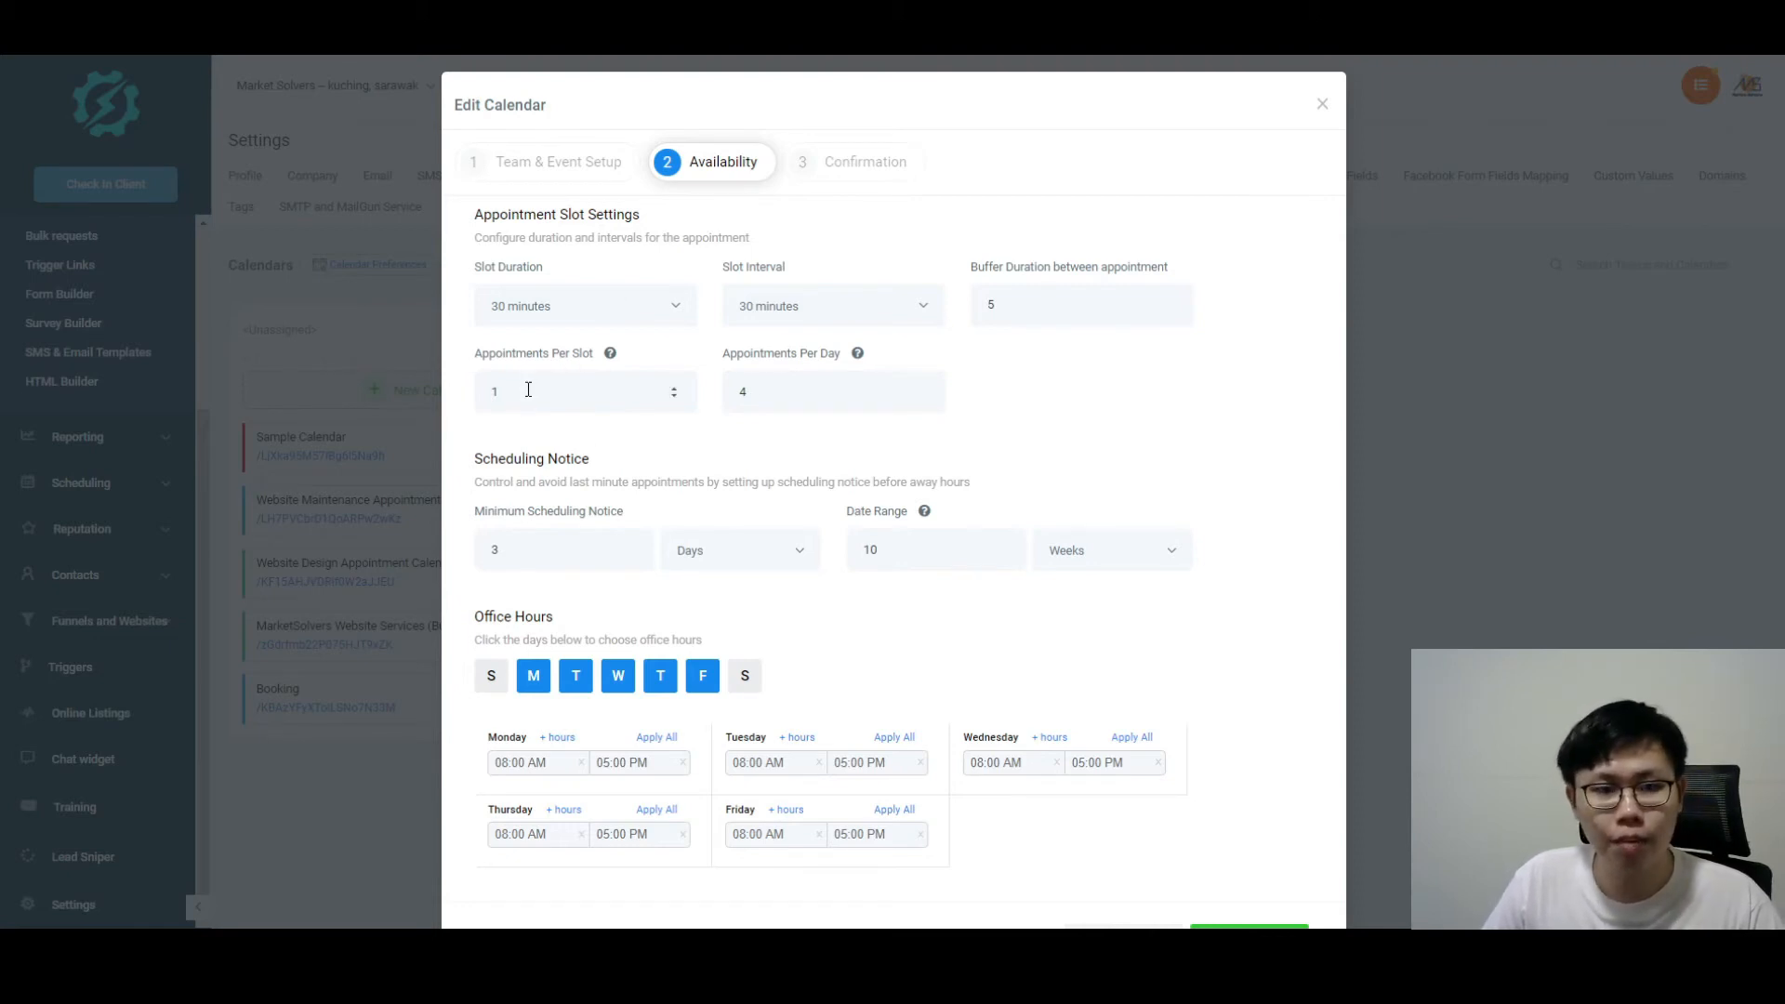
{"action": "left_click_drag", "start_coordinate": [510, 389], "coordinate": [474, 387]}
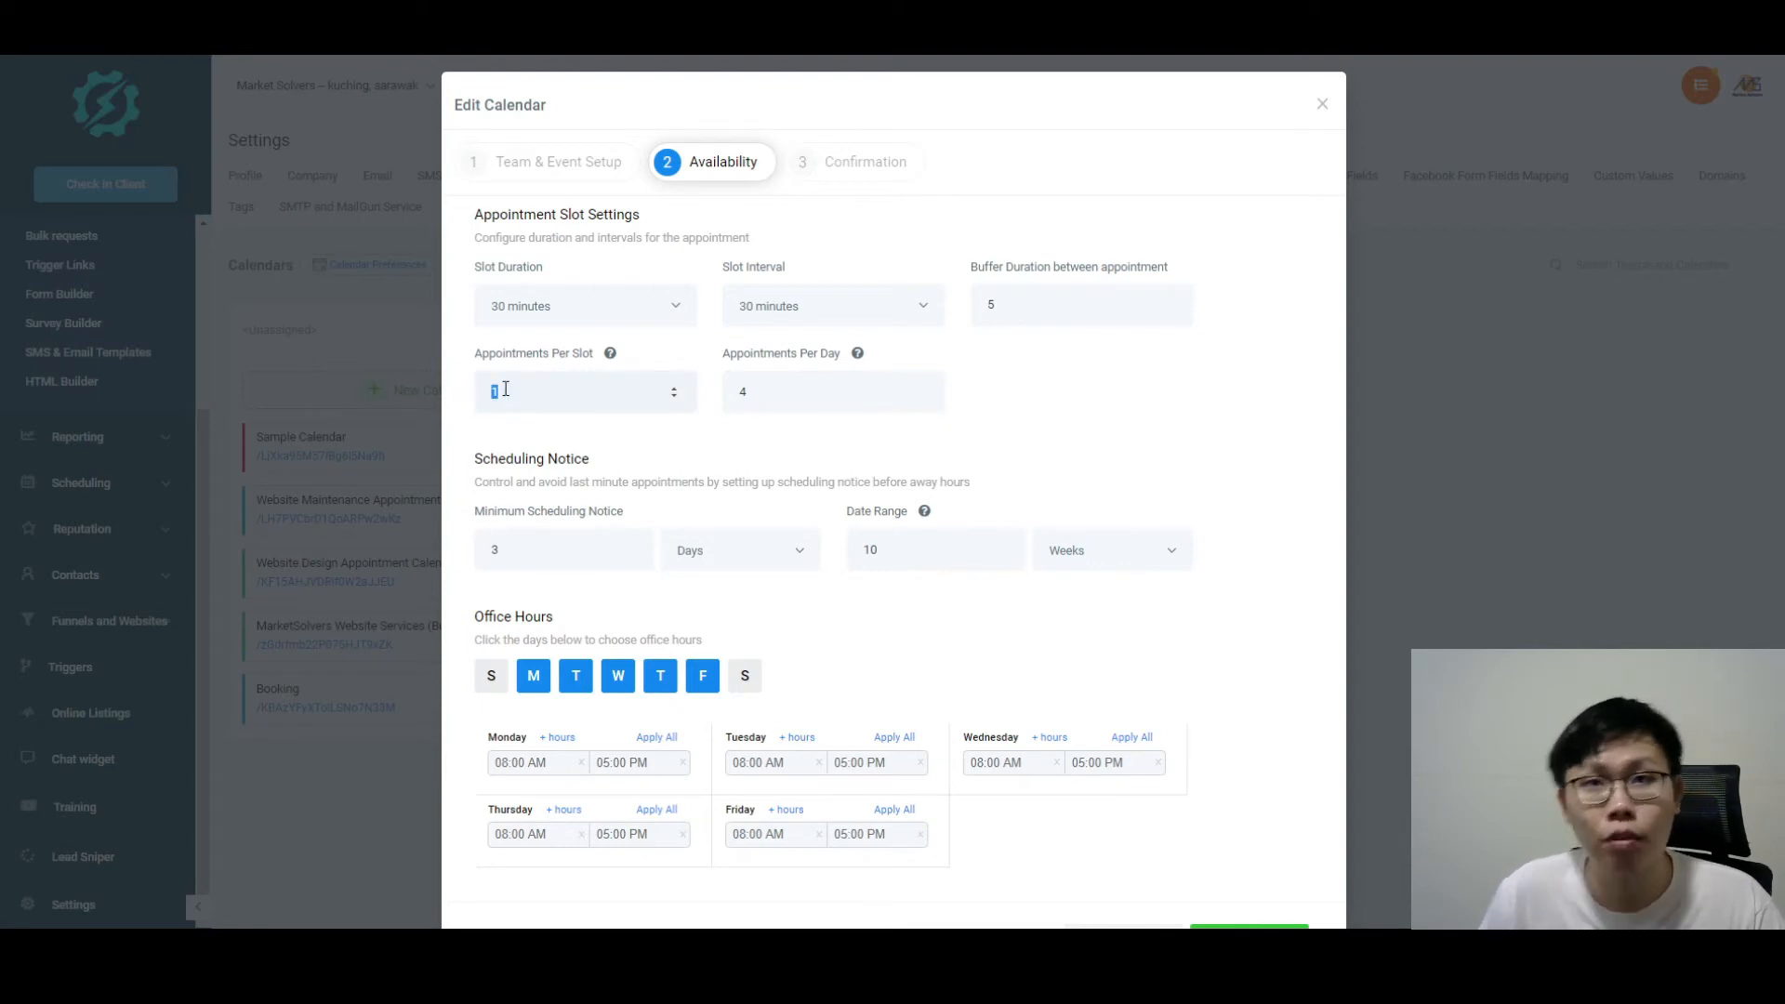
{"action": "left_click", "coordinate": [852, 431]}
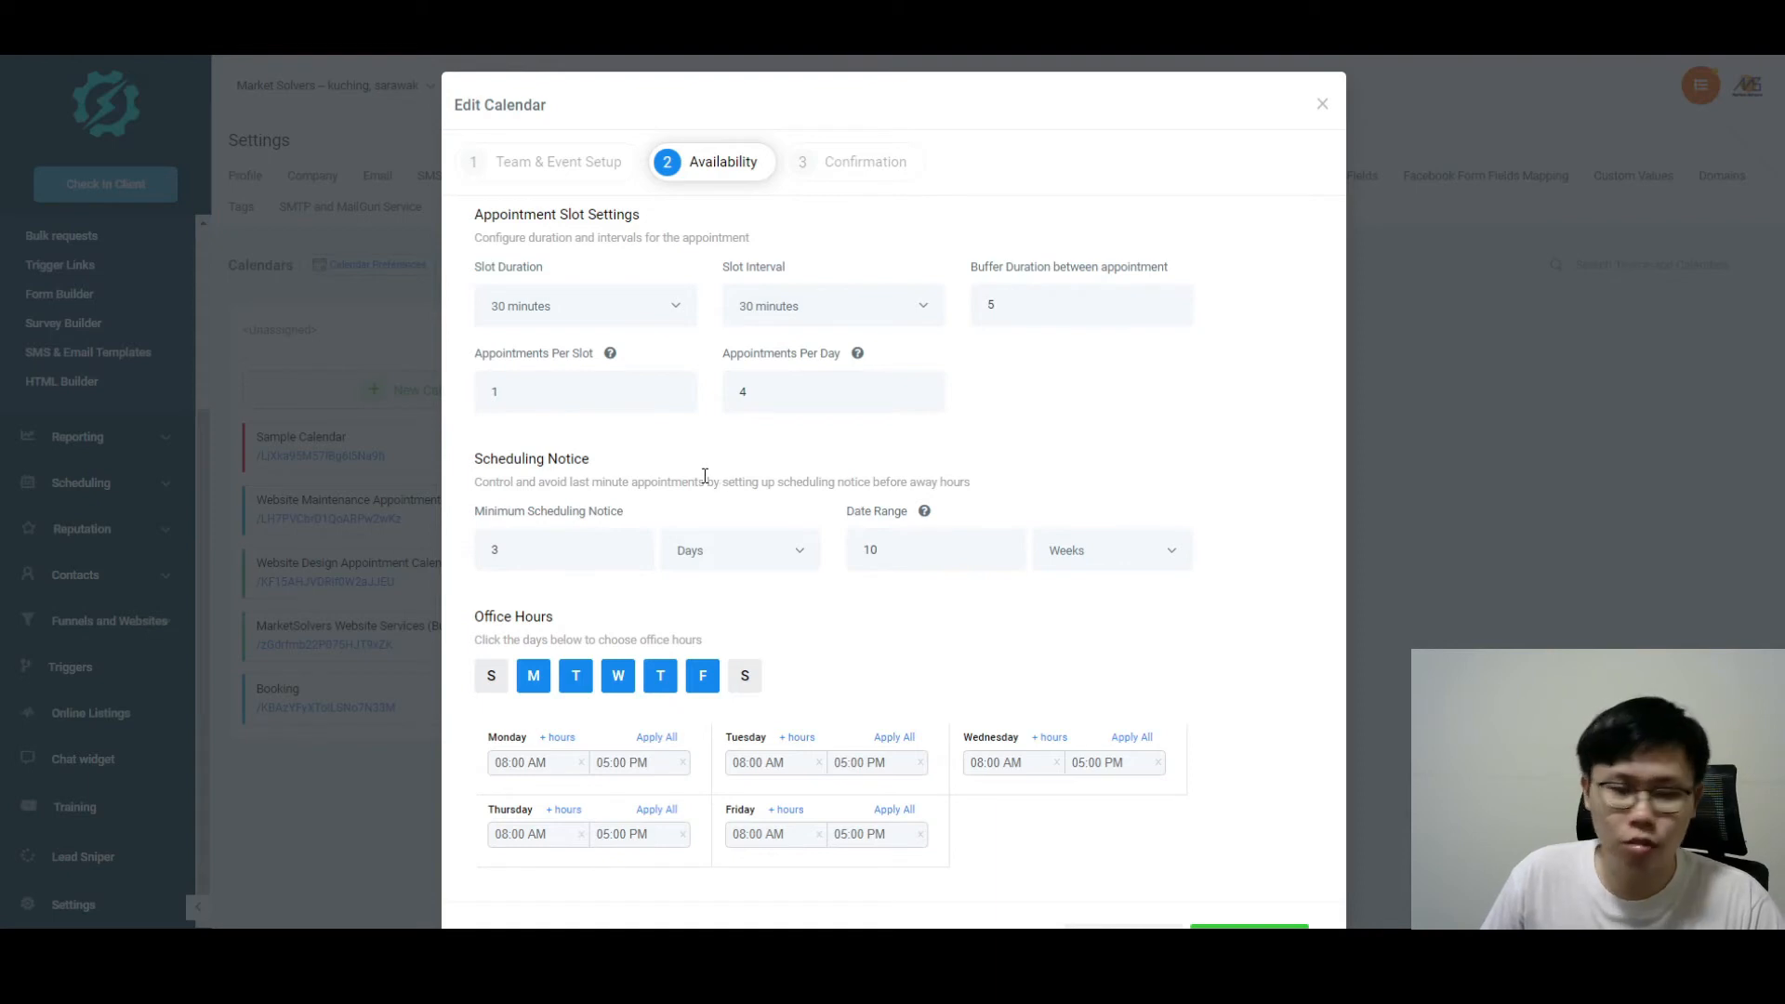
{"action": "scroll", "coordinate": [952, 510], "scroll_direction": "down", "scroll_amount": 1}
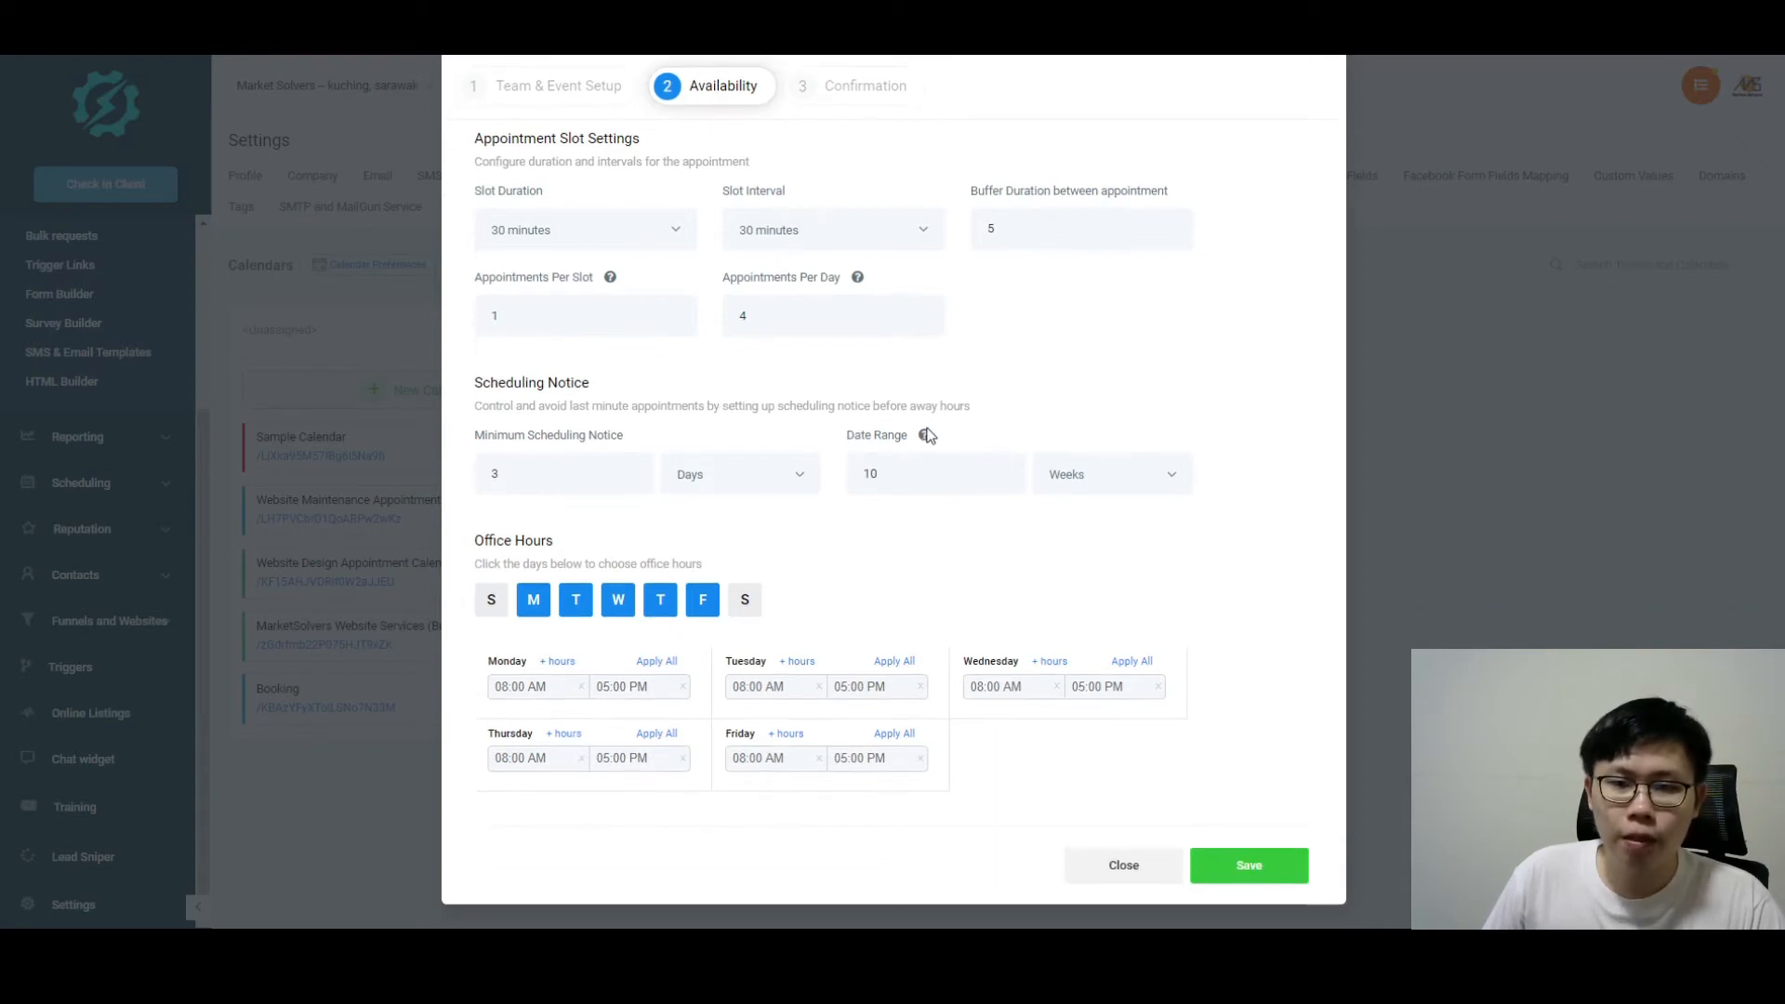
{"action": "mouse_move", "coordinate": [924, 441]}
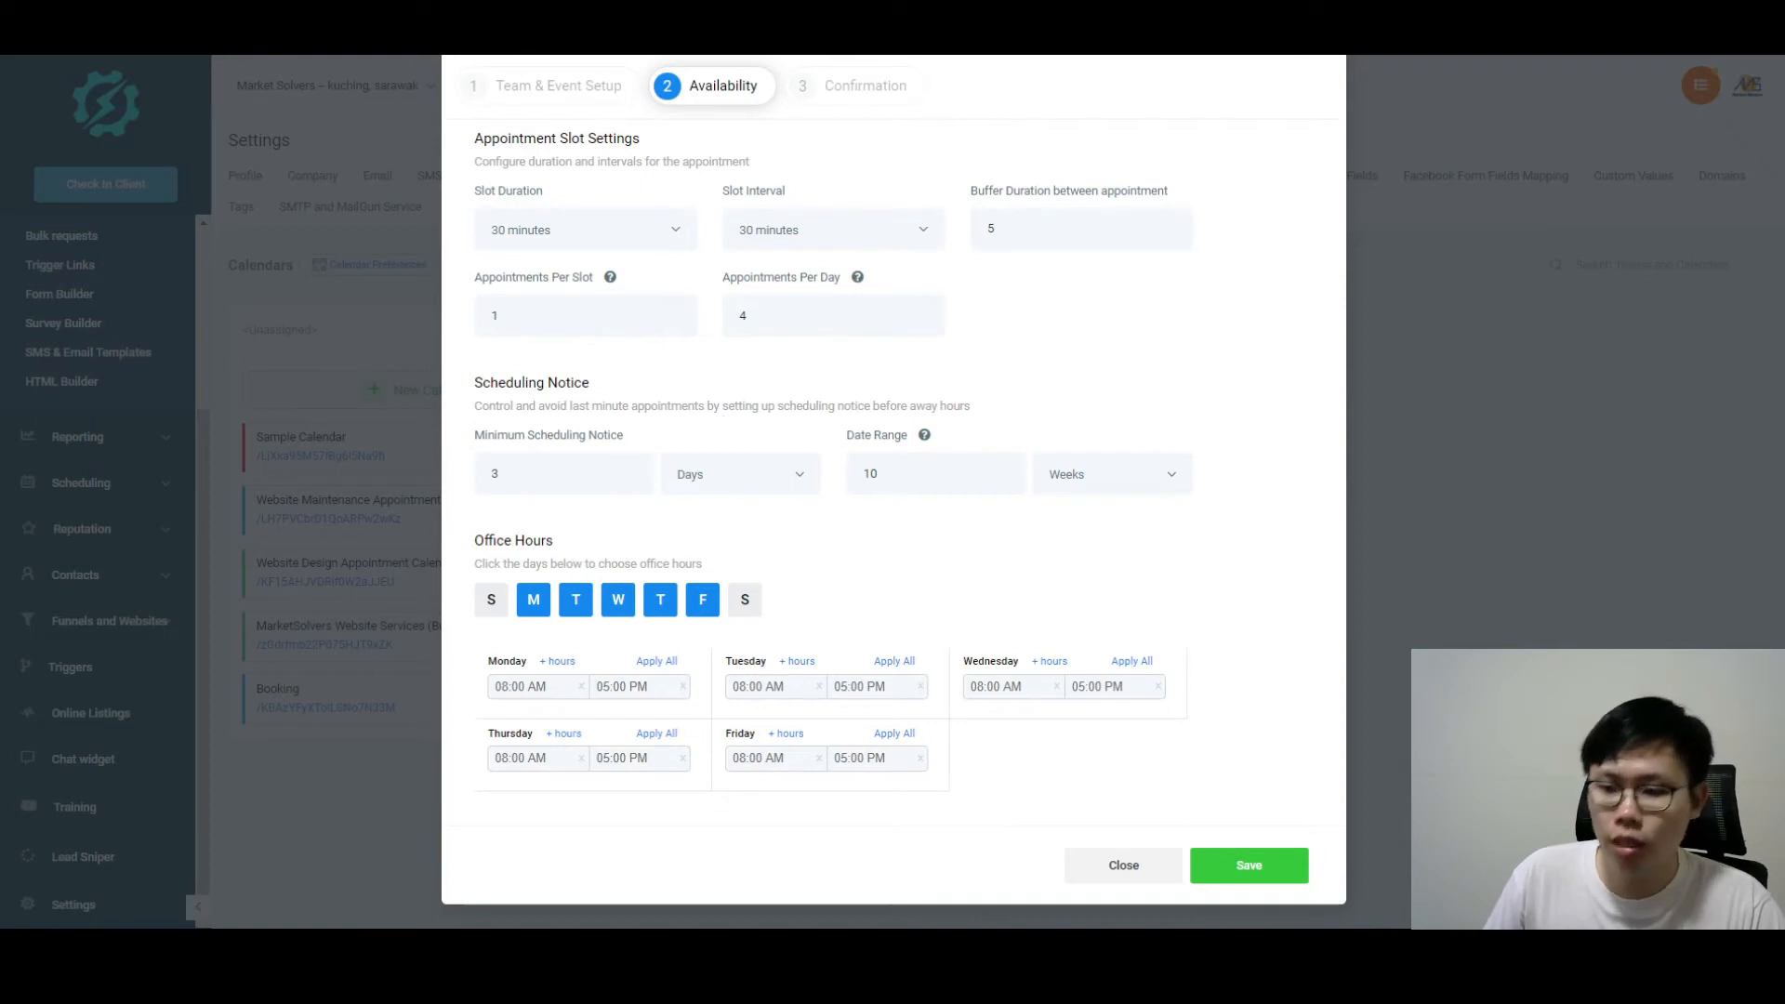
{"action": "left_click", "coordinate": [1729, 948]}
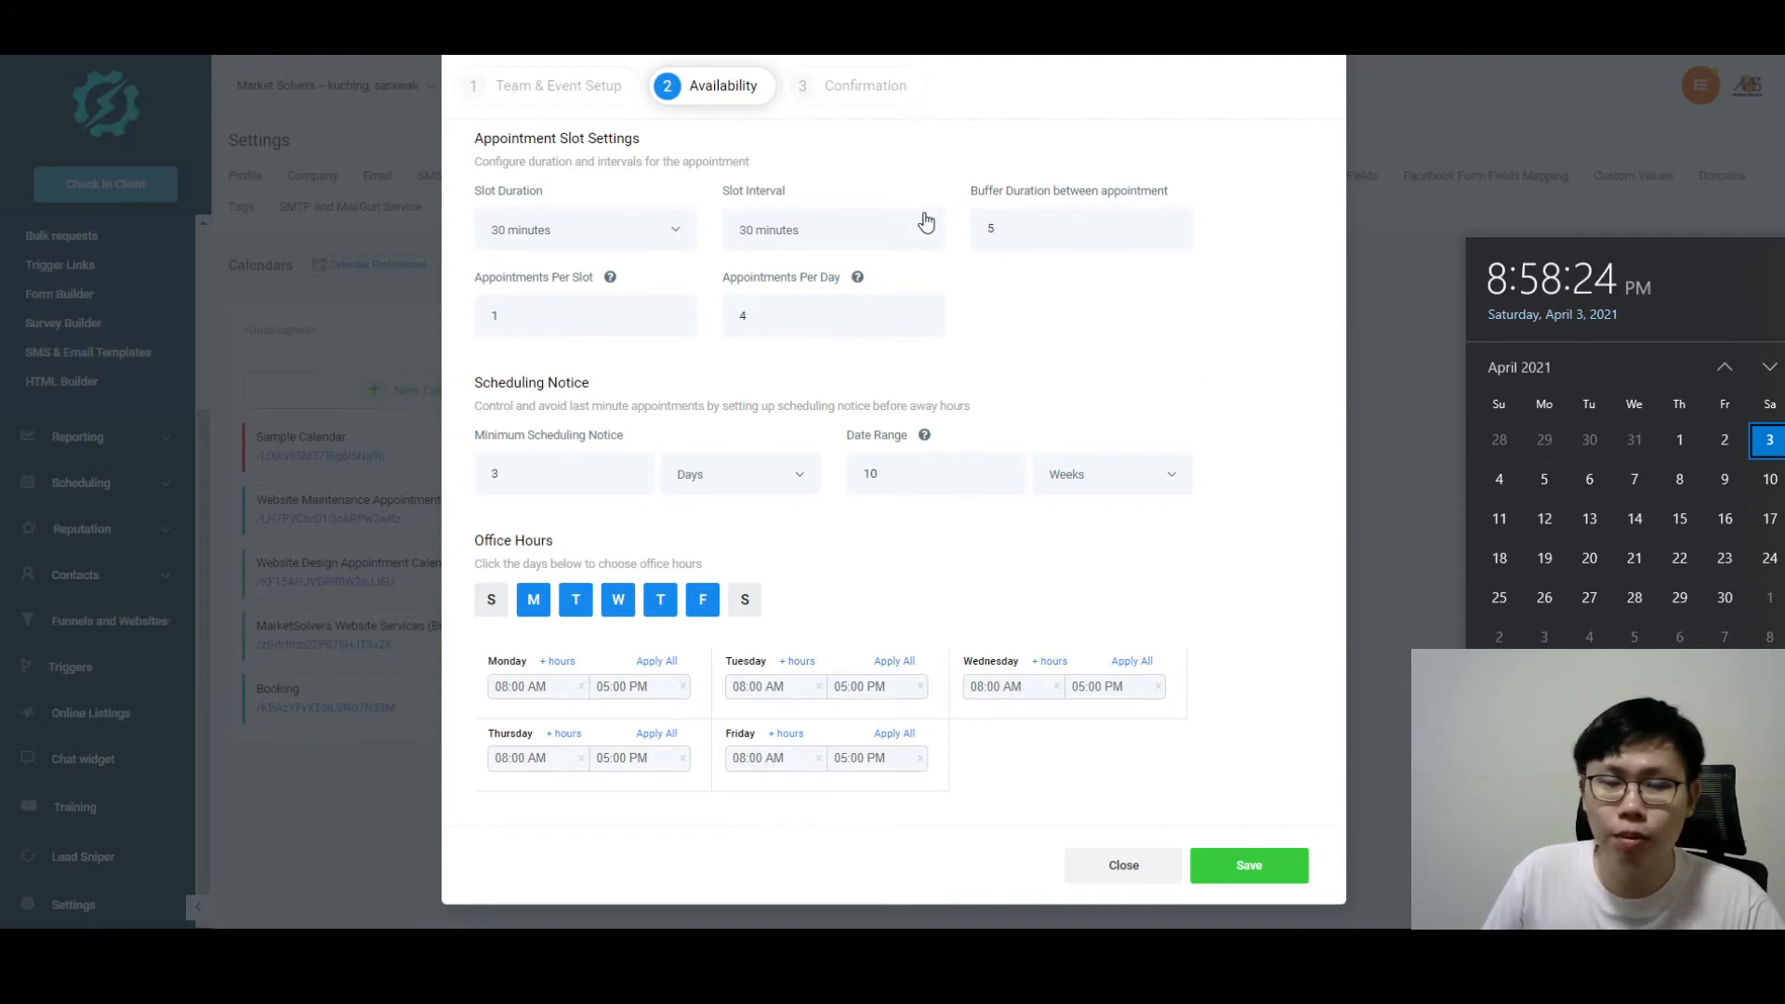
{"action": "left_click", "coordinate": [1246, 331]}
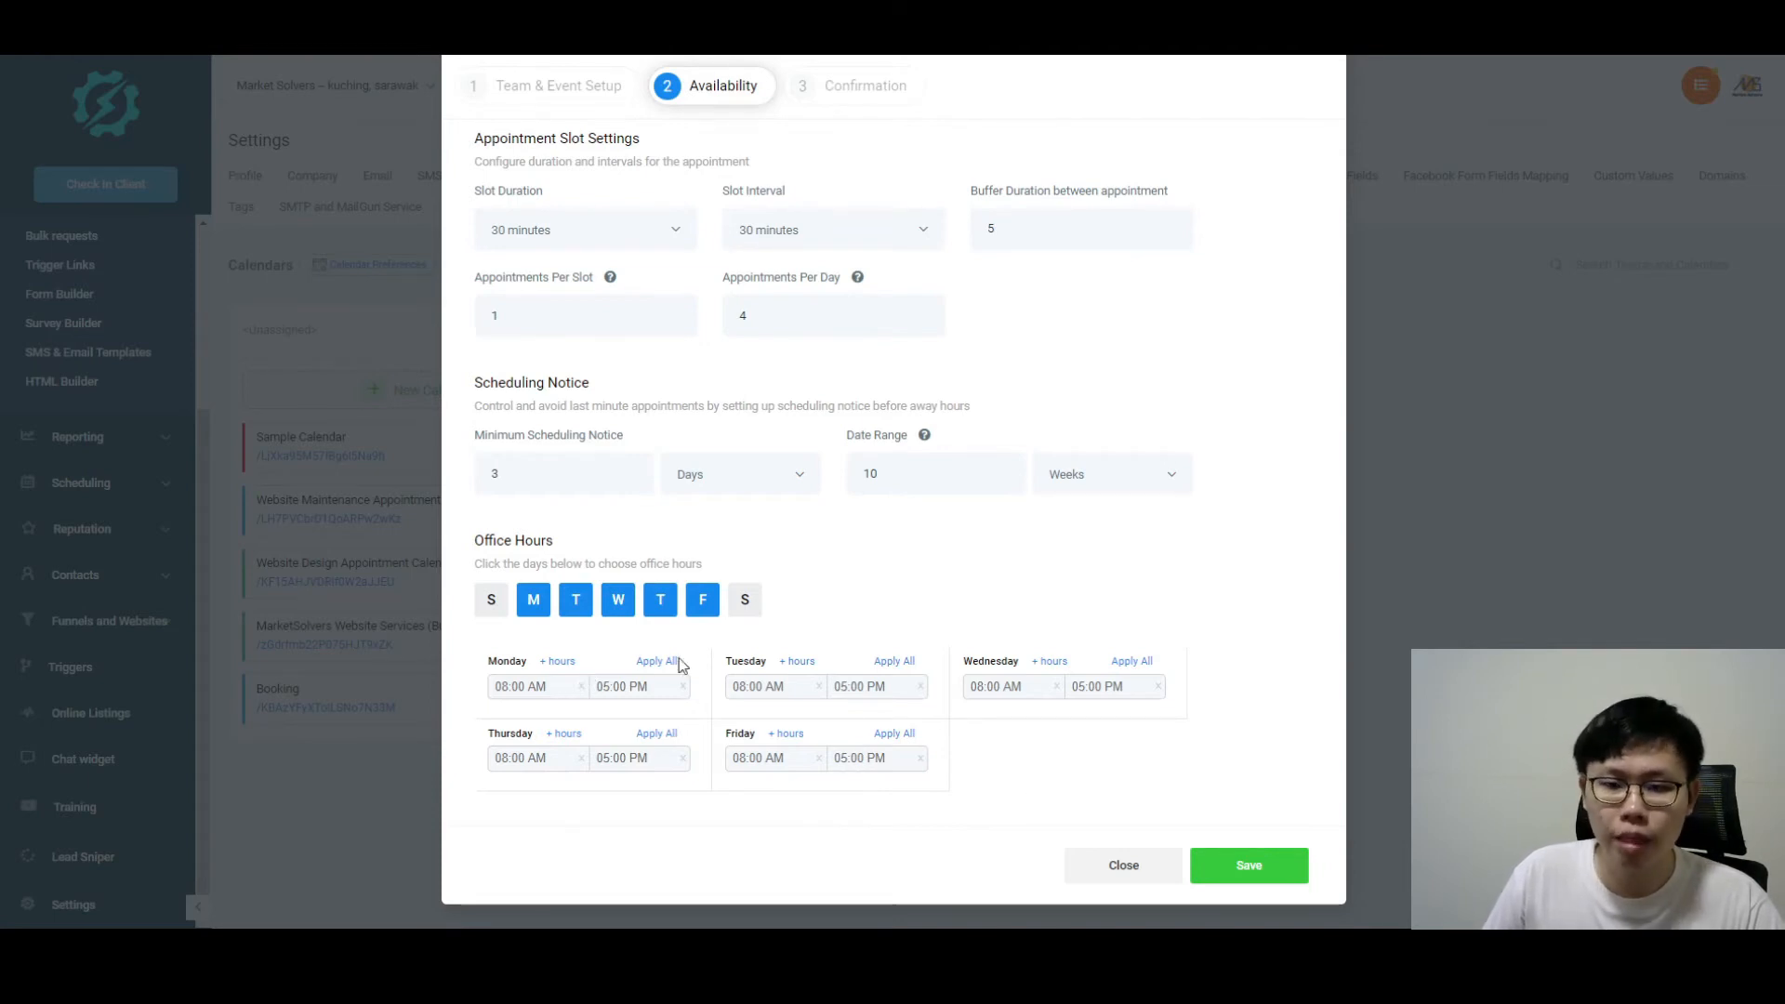
Step: On the calendar's Confirmation step, keep Sample Form as the custom booking form
{"action": "left_click", "coordinate": [853, 88]}
{"action": "scroll", "coordinate": [728, 322], "scroll_direction": "up", "scroll_amount": 1}
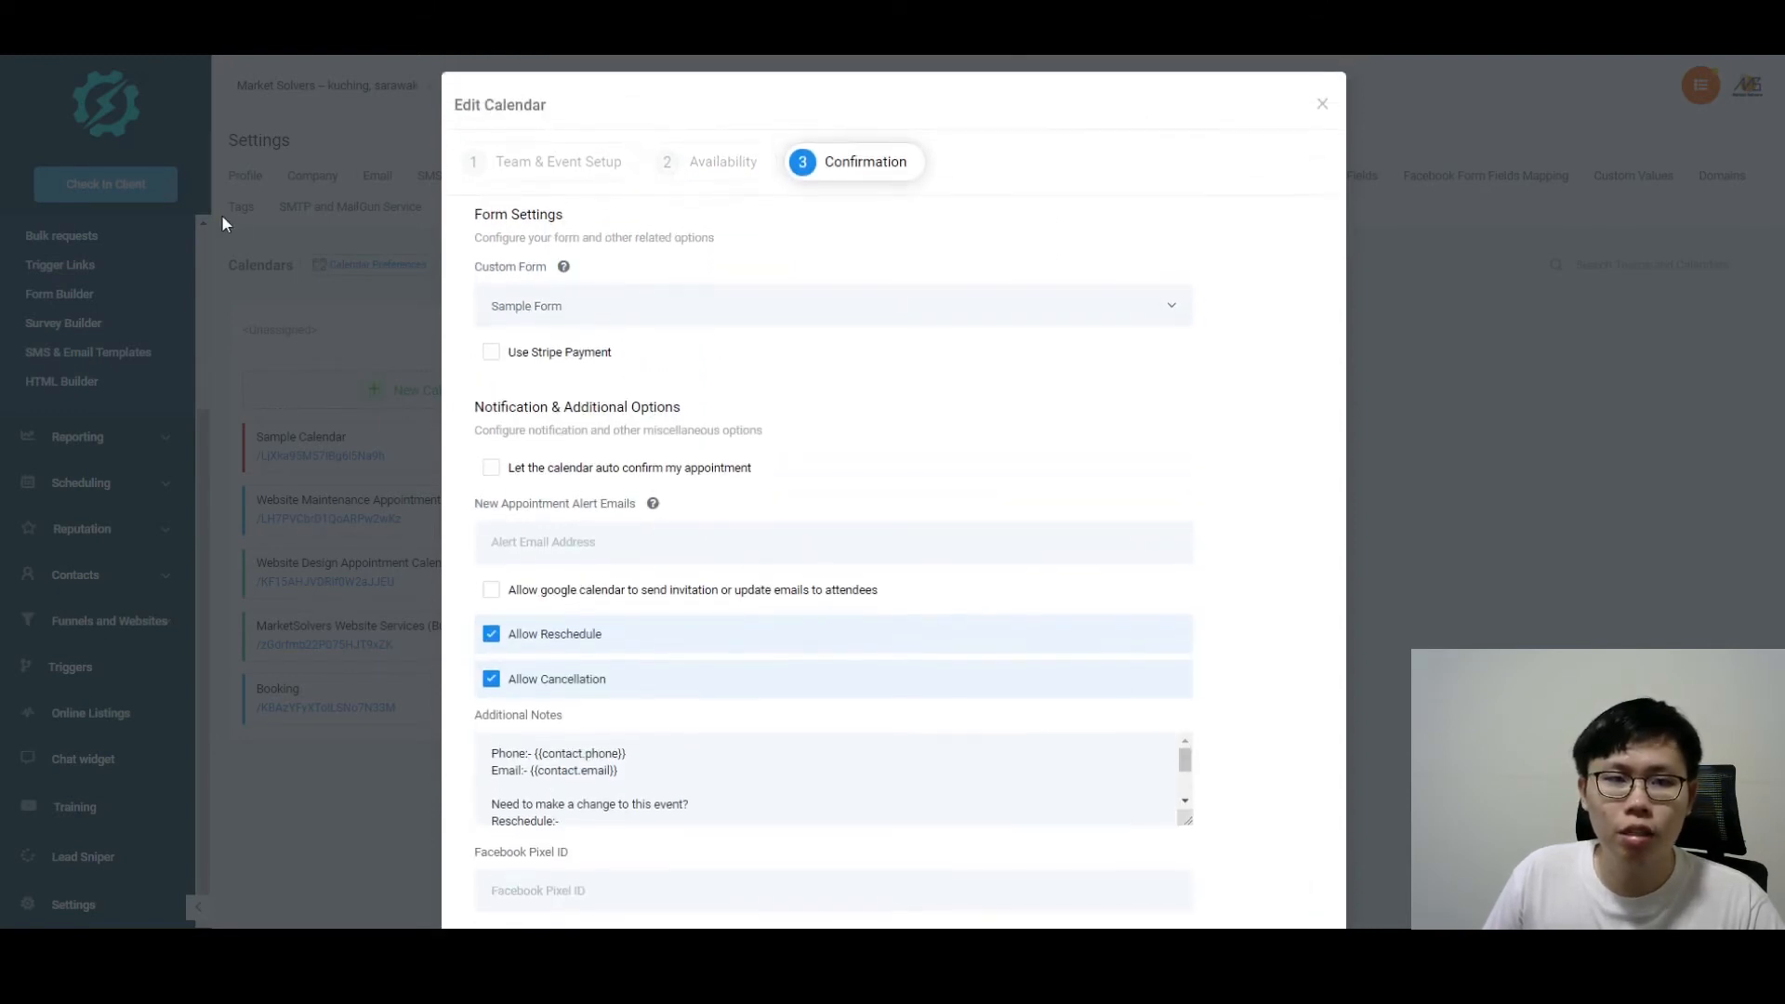
{"action": "mouse_move", "coordinate": [566, 269]}
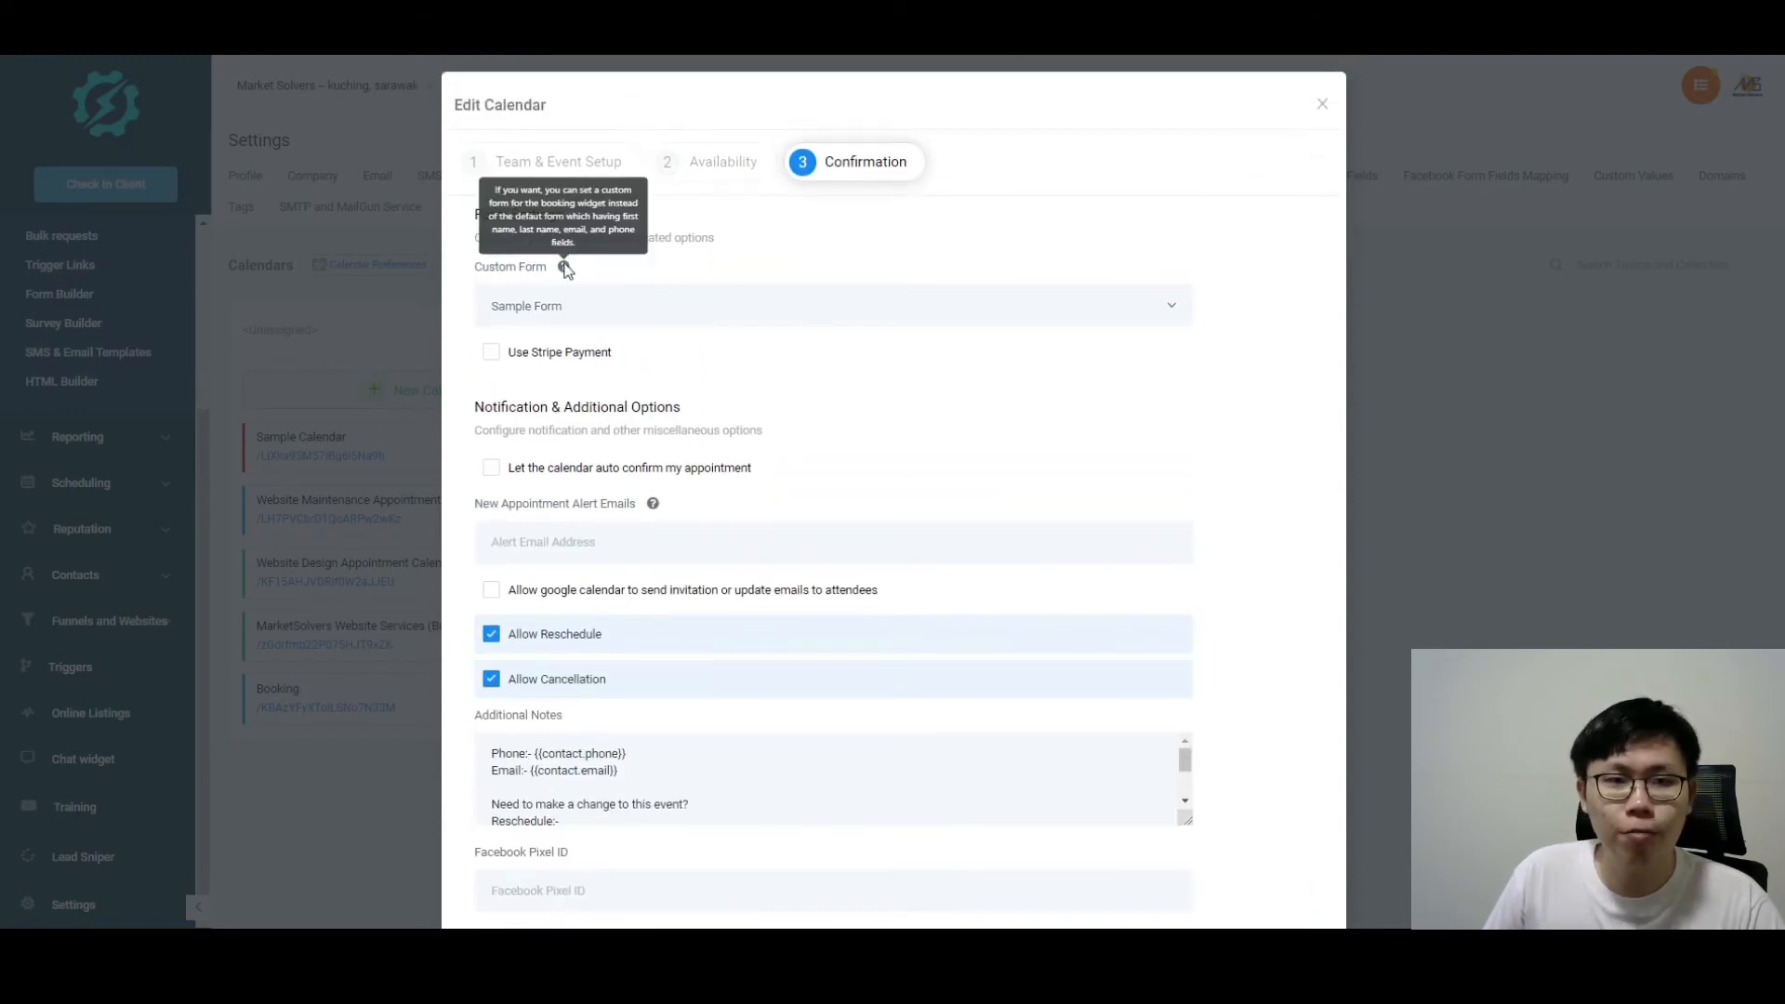
{"action": "left_click", "coordinate": [547, 313]}
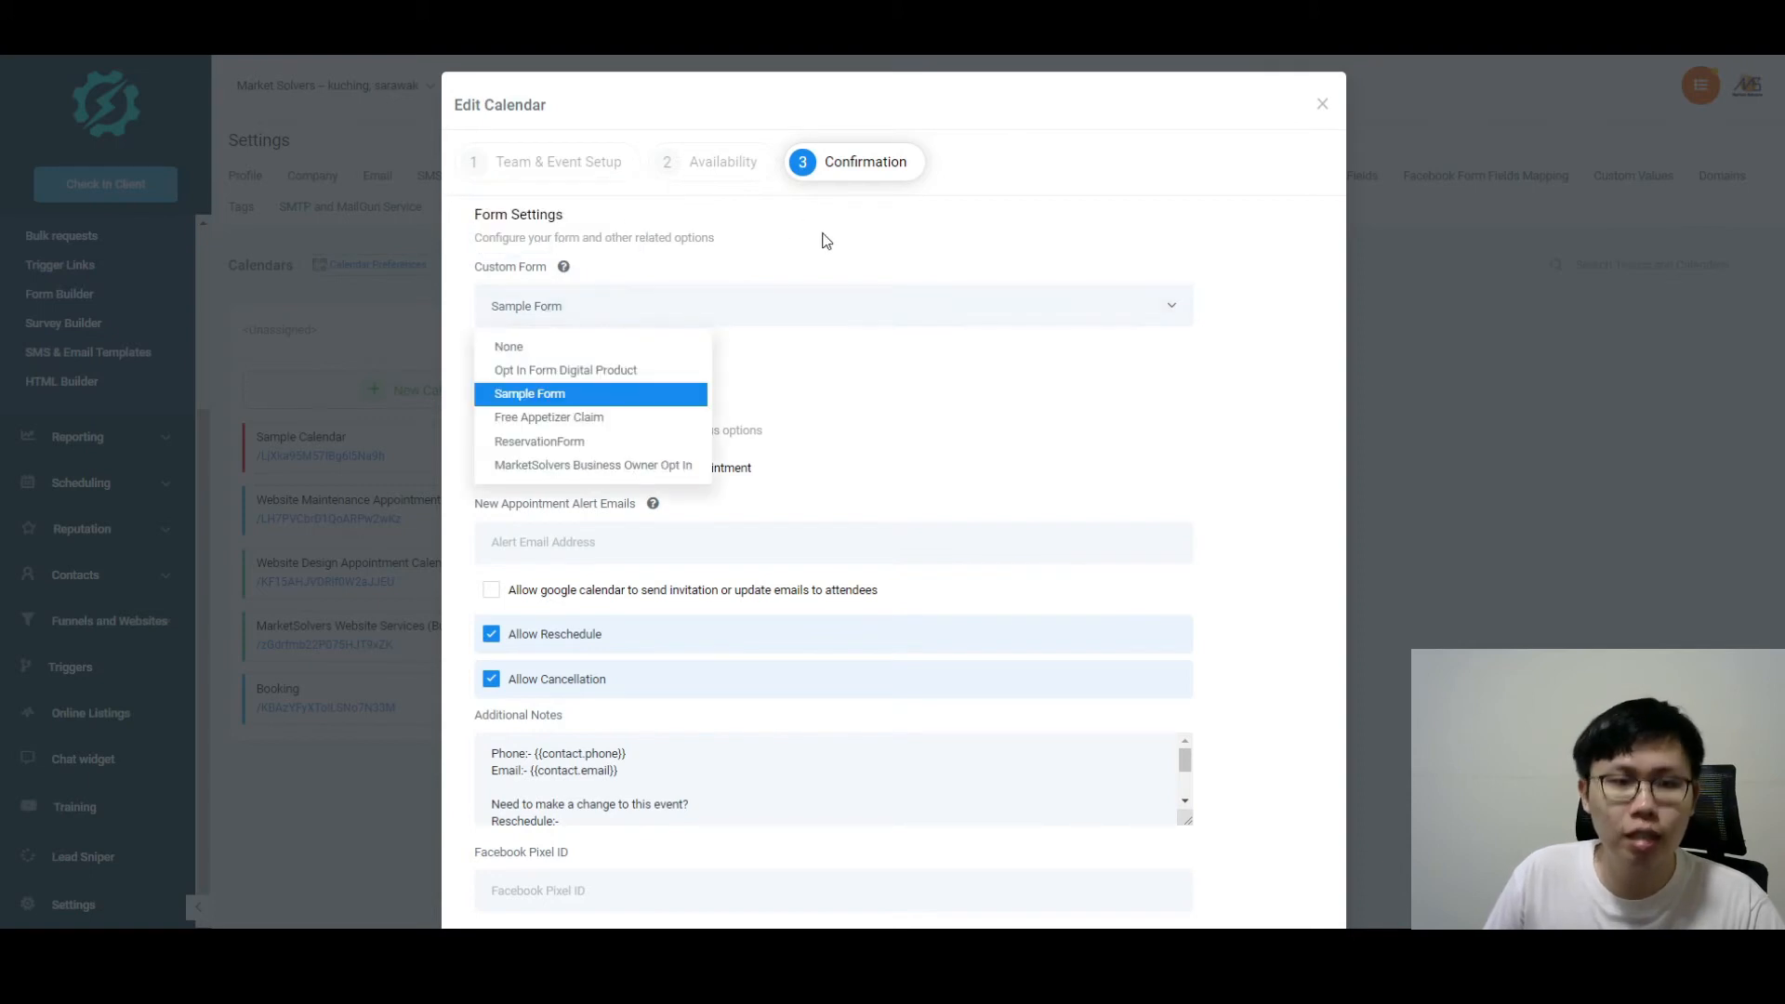
{"action": "left_click", "coordinate": [874, 376]}
Step: Switch Use Stripe Payment on and then back off, leaving payment disabled
{"action": "mouse_move", "coordinate": [565, 270]}
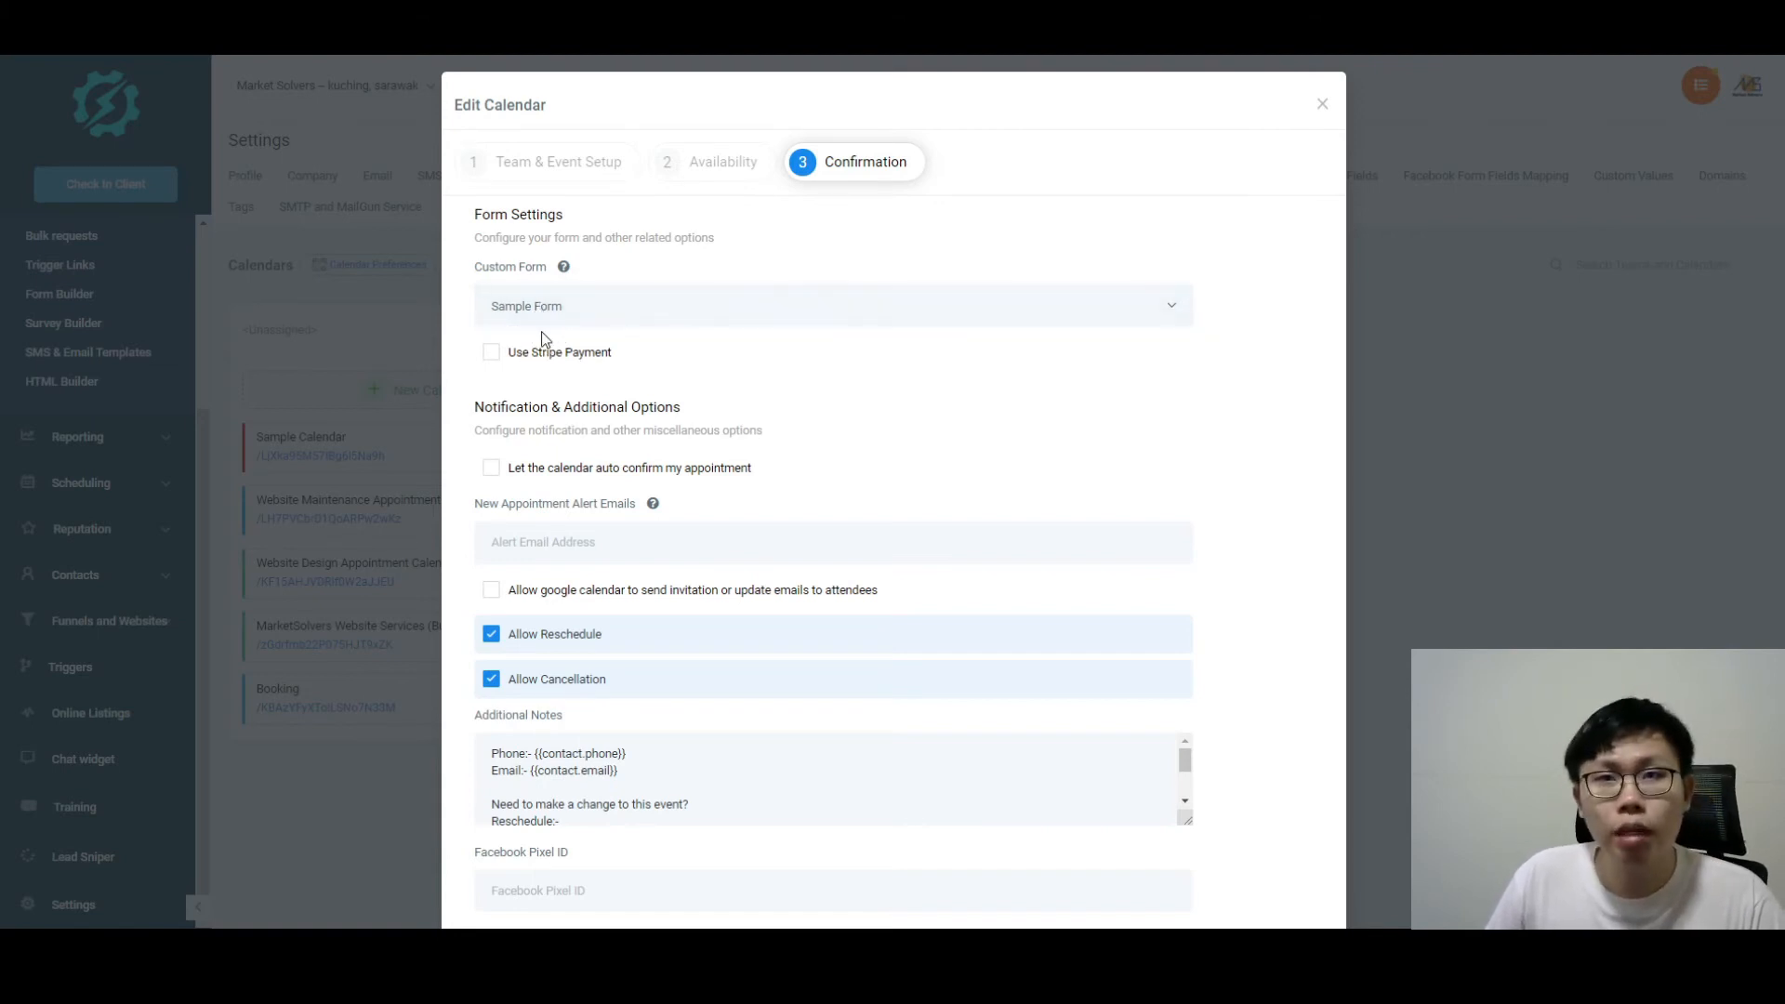
{"action": "left_click", "coordinate": [501, 355]}
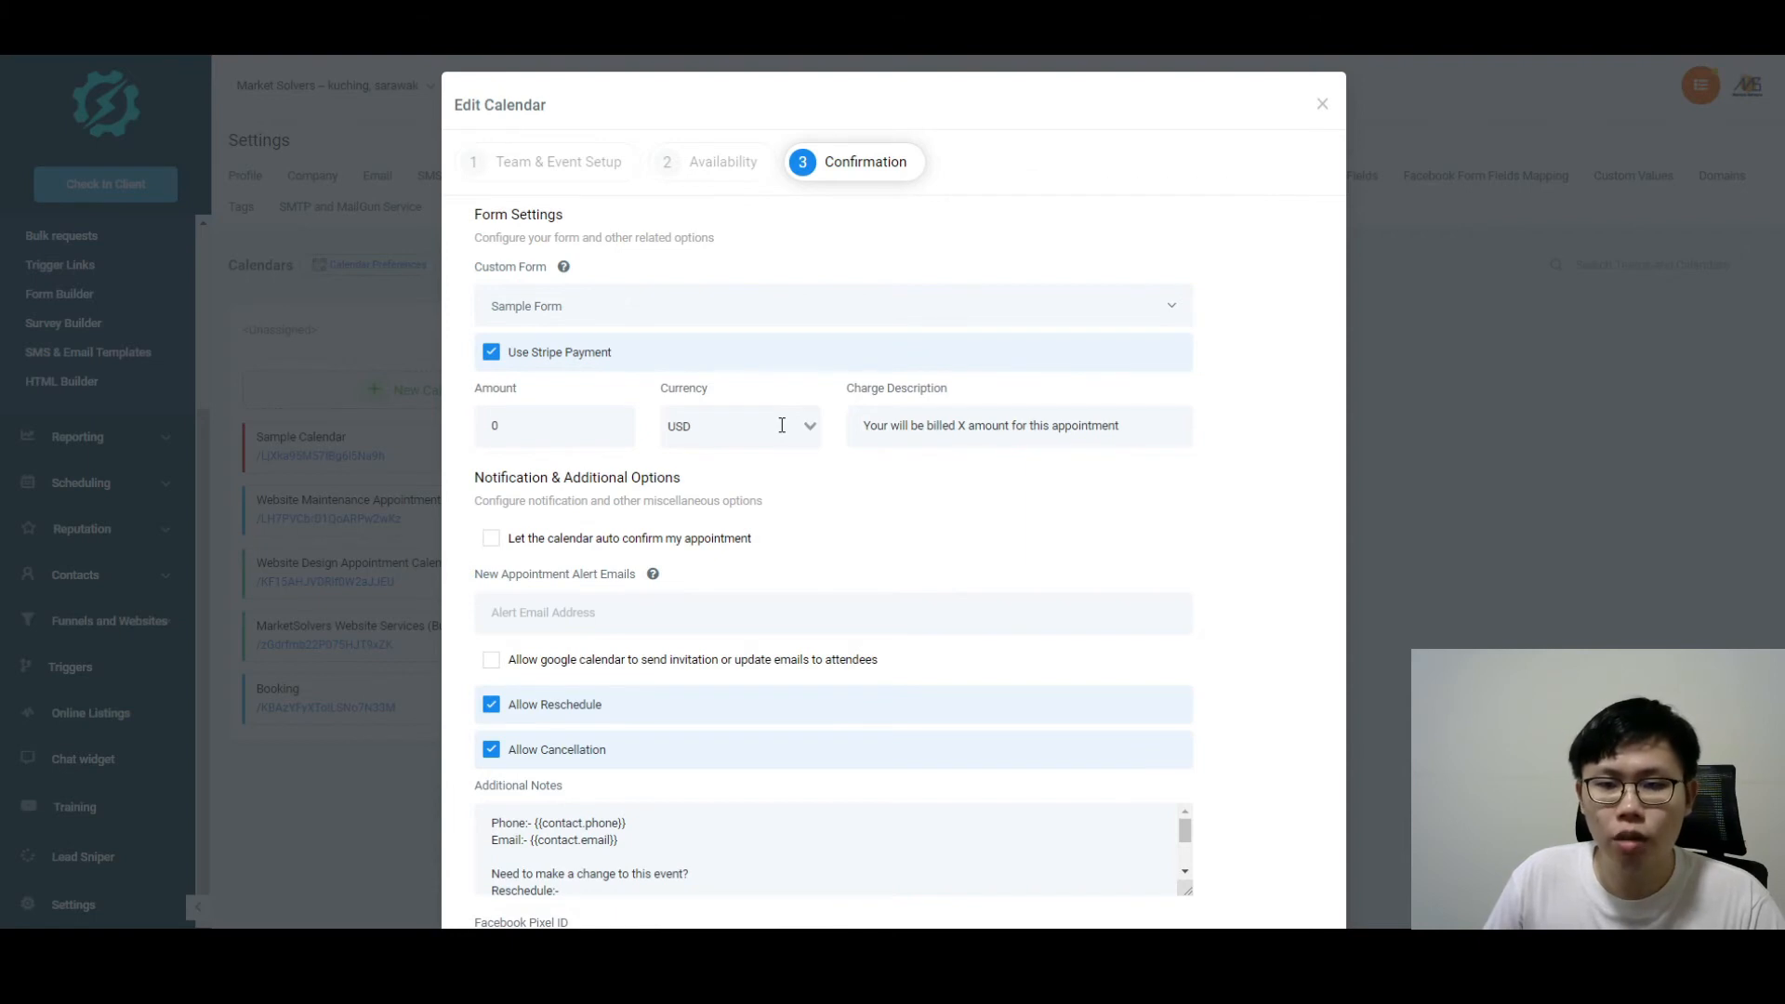
{"action": "left_click", "coordinate": [491, 351]}
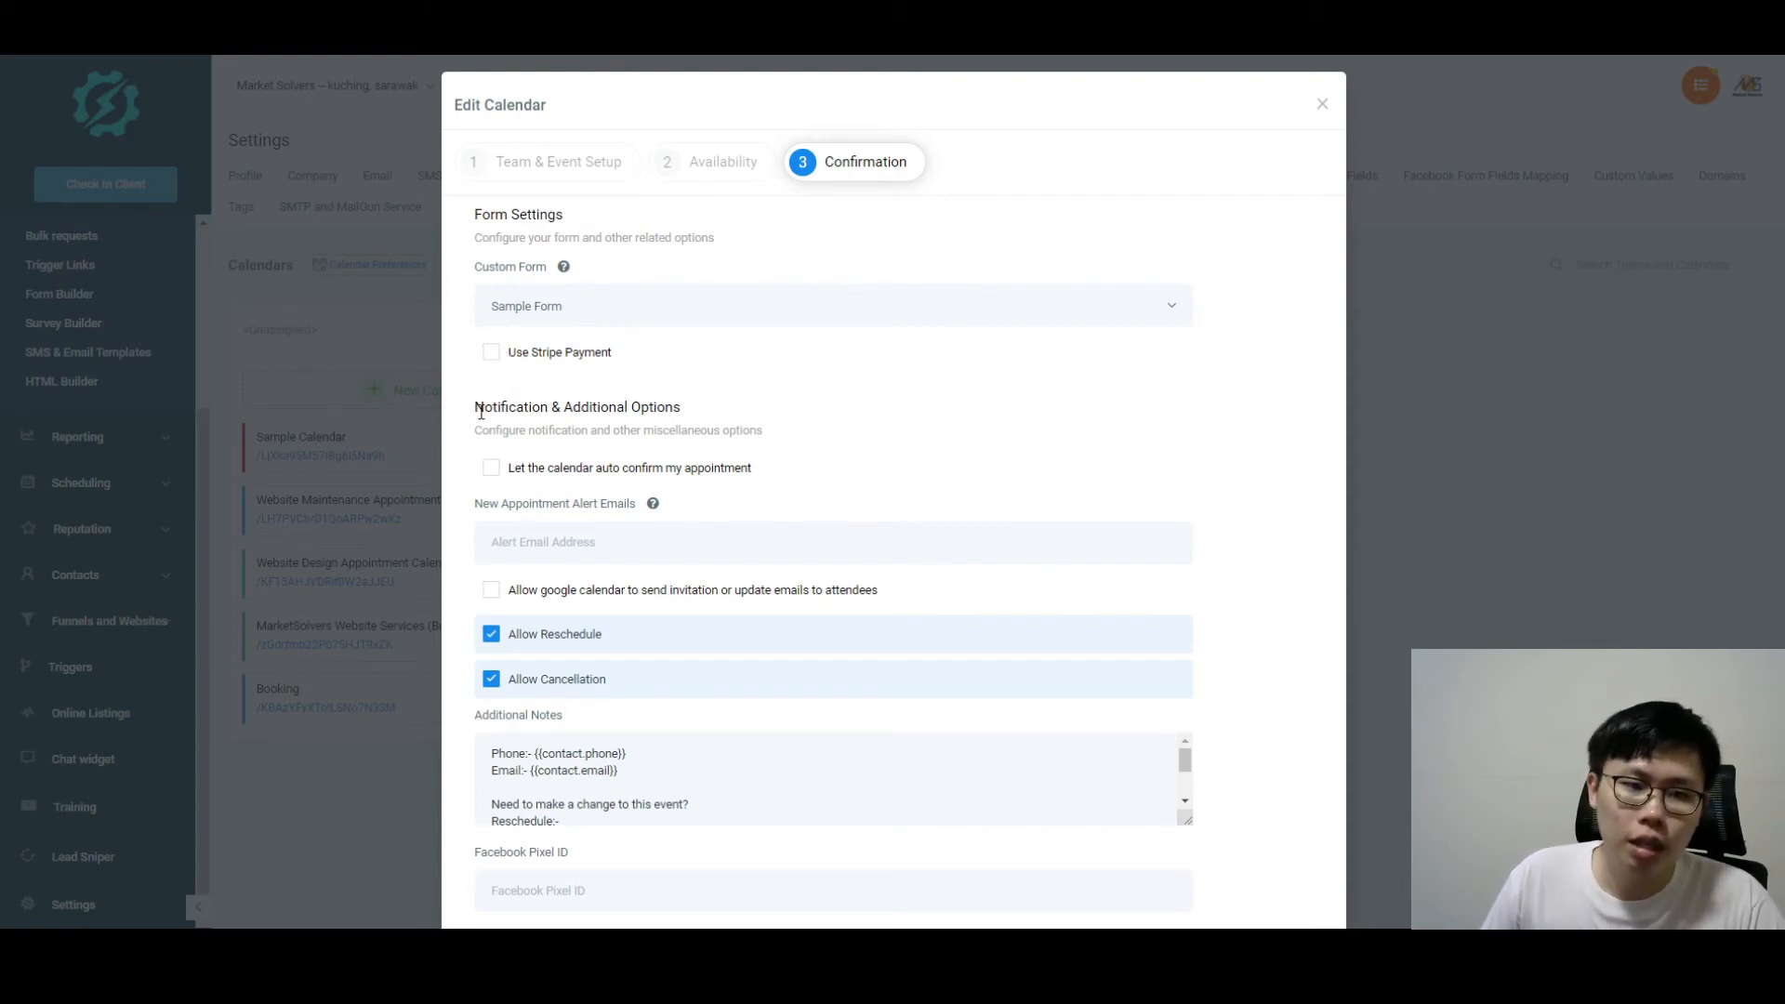
{"action": "scroll", "coordinate": [513, 406], "scroll_direction": "down", "scroll_amount": 1}
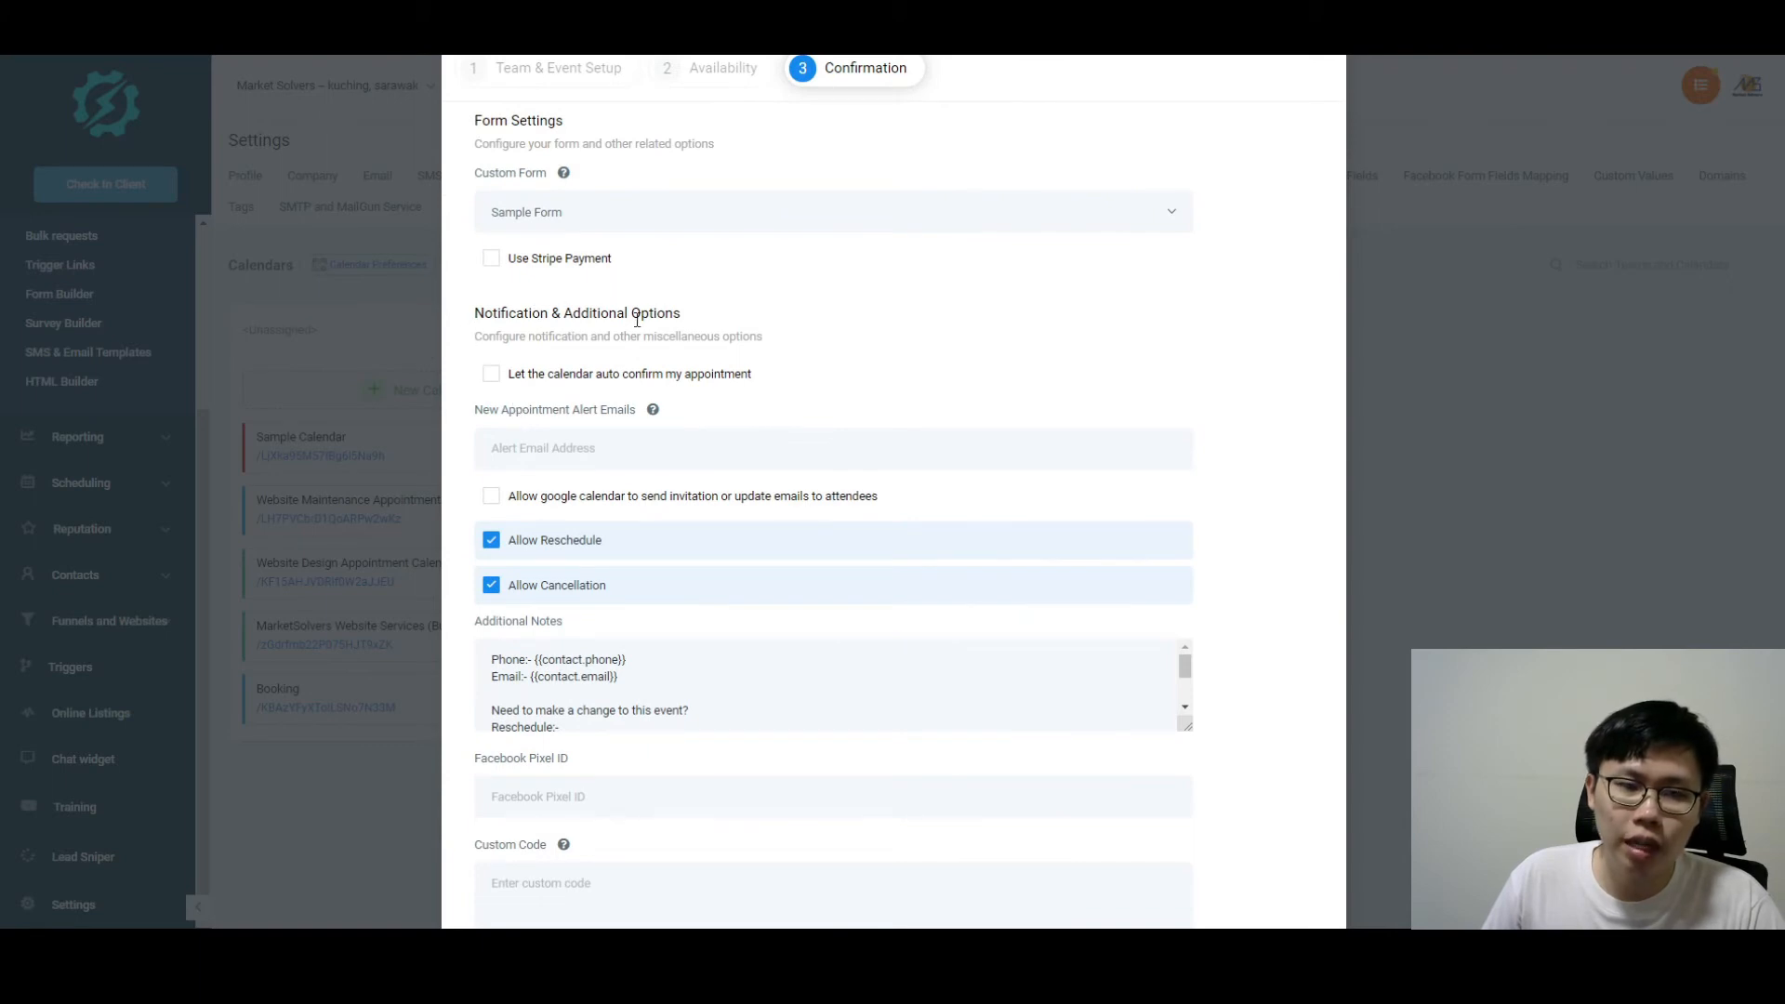
{"action": "scroll", "coordinate": [651, 340], "scroll_direction": "down", "scroll_amount": 1}
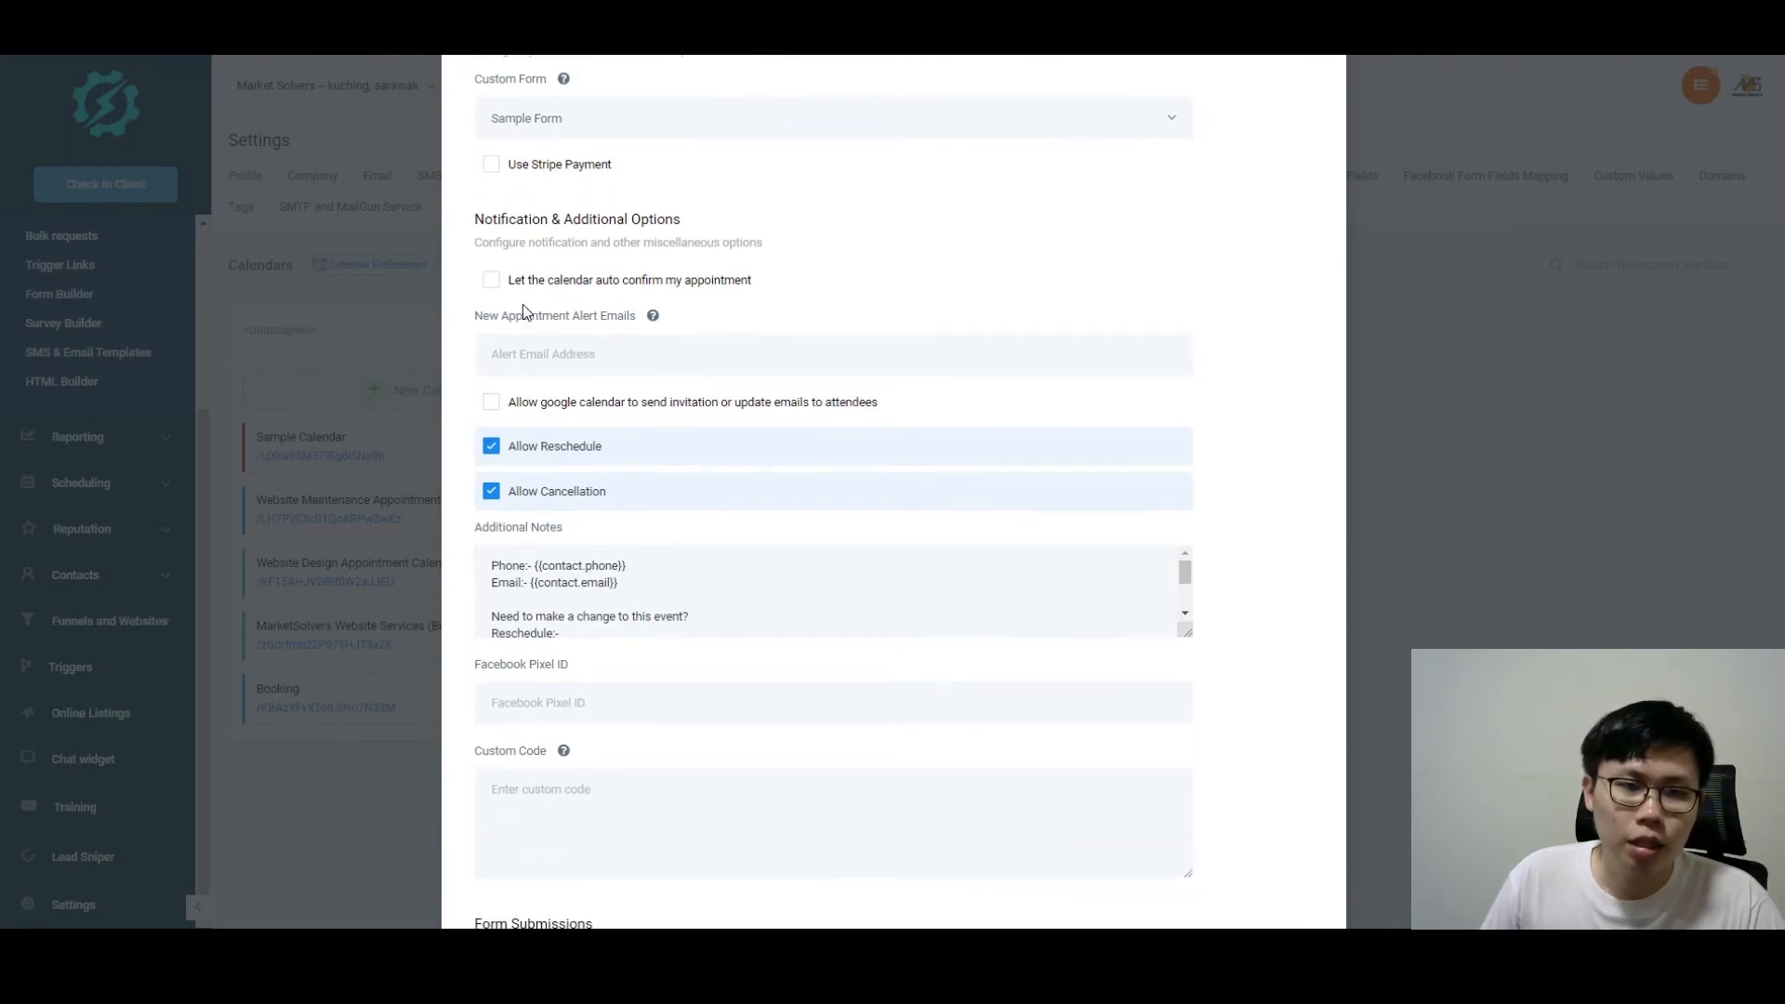
{"action": "scroll", "coordinate": [558, 344], "scroll_direction": "up", "scroll_amount": 1}
{"action": "left_click_drag", "start_coordinate": [755, 374], "coordinate": [522, 376]}
{"action": "left_click", "coordinate": [698, 382]}
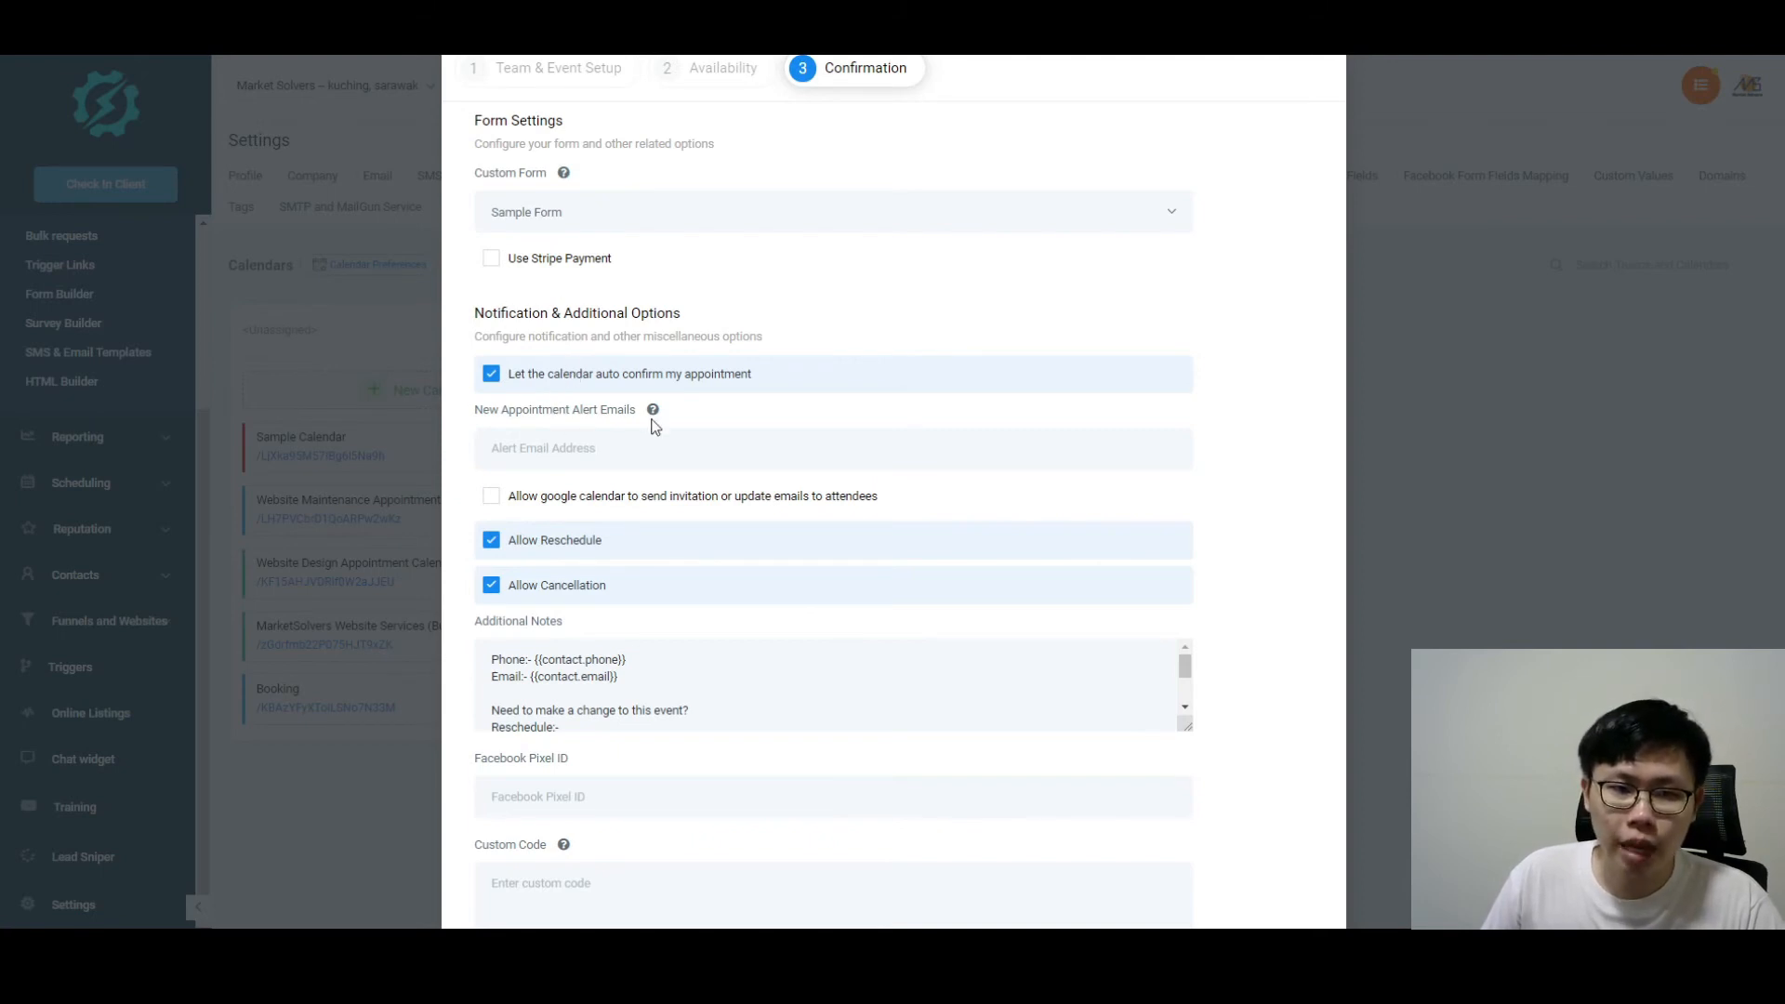
{"action": "mouse_move", "coordinate": [655, 412]}
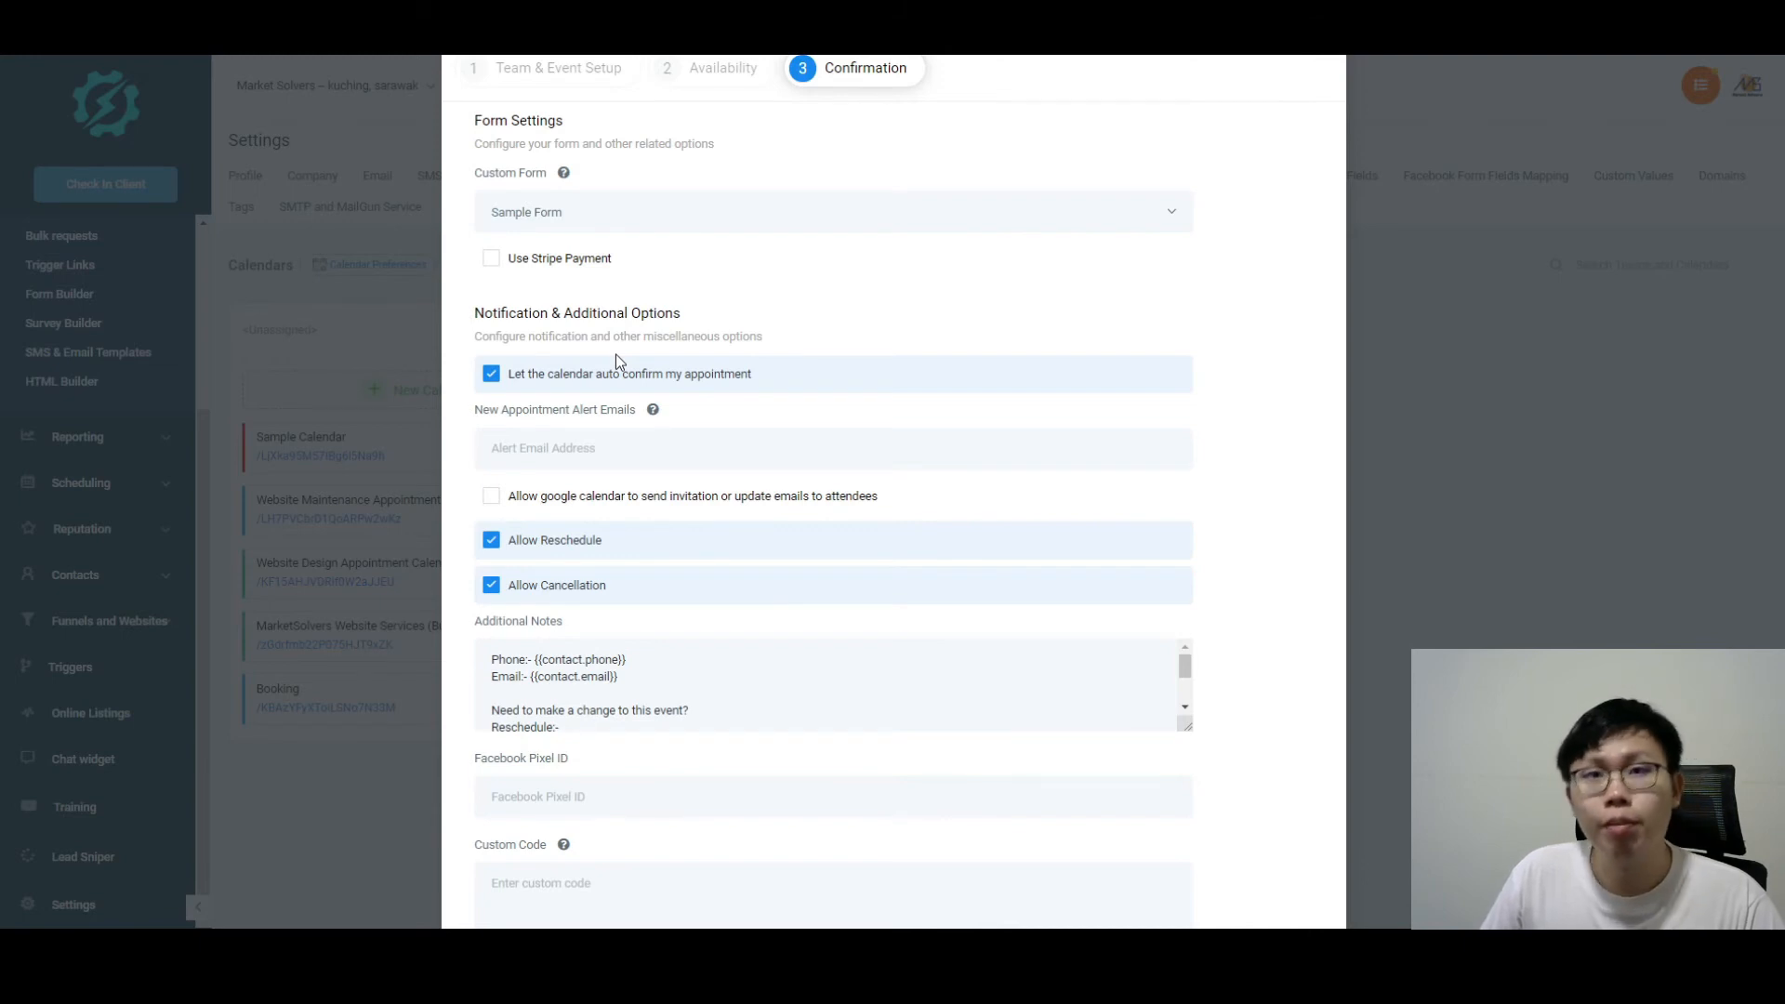
{"action": "left_click", "coordinate": [580, 374]}
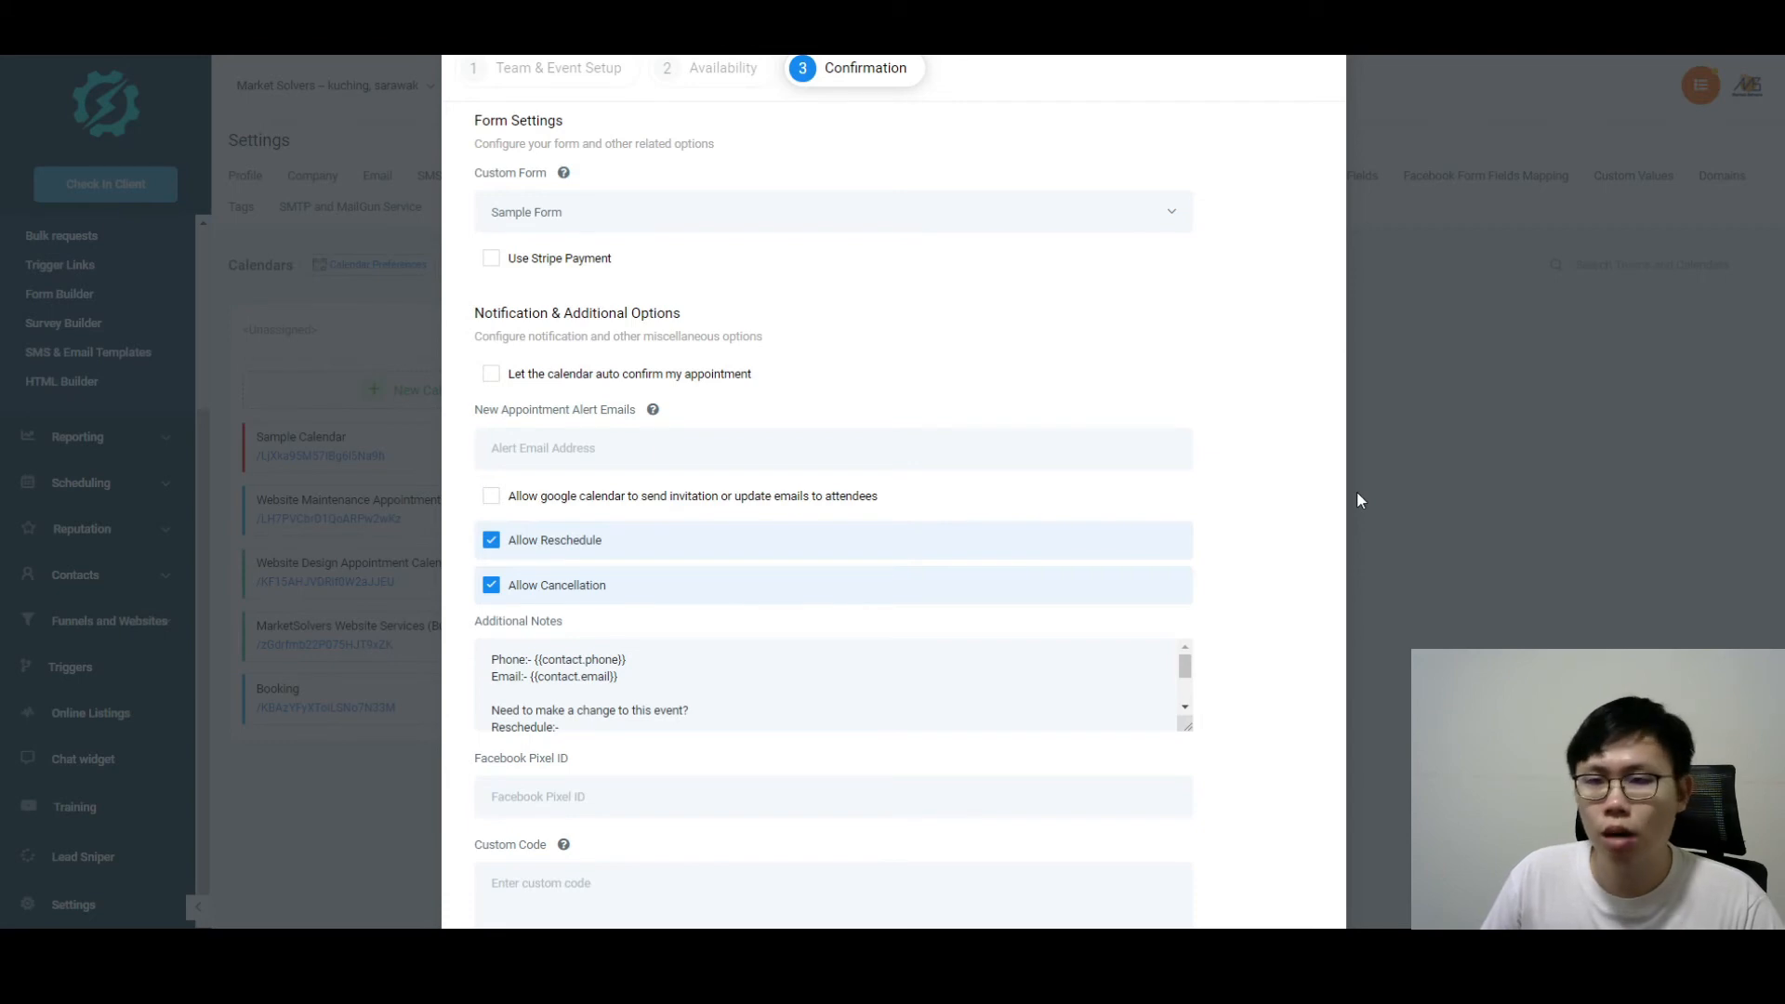
{"action": "scroll", "coordinate": [743, 520], "scroll_direction": "down", "scroll_amount": 1}
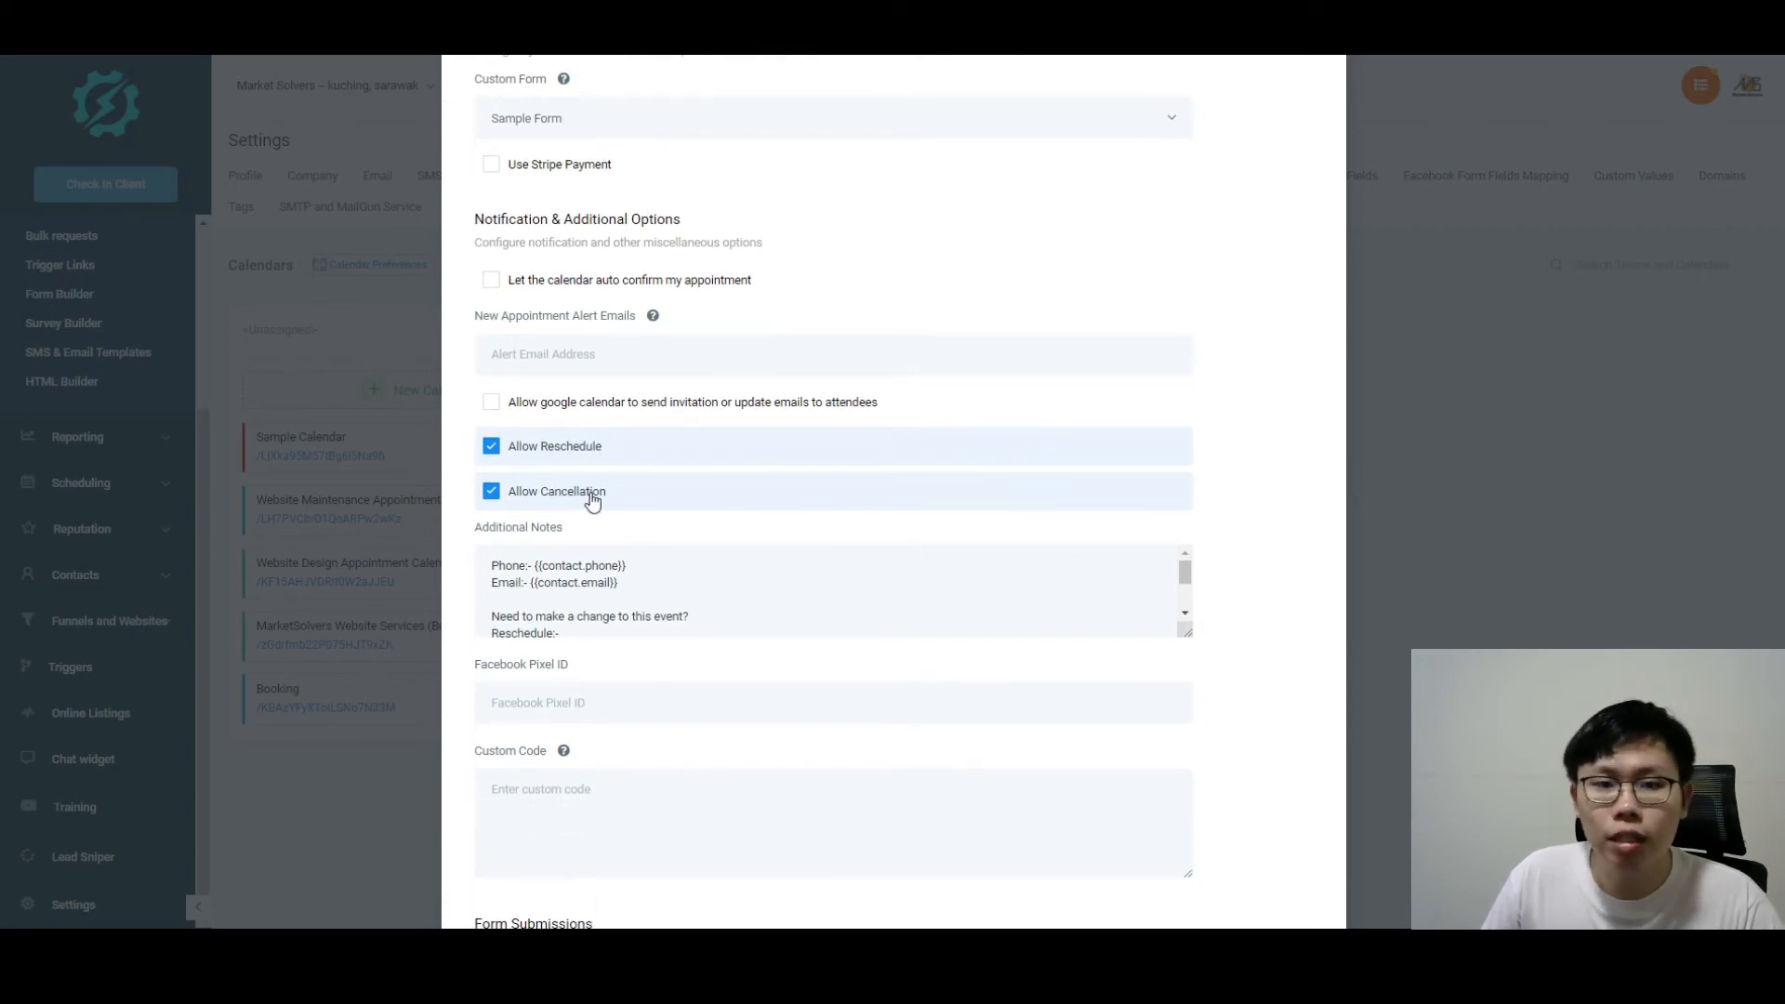
{"action": "scroll", "coordinate": [736, 431], "scroll_direction": "down", "scroll_amount": 2}
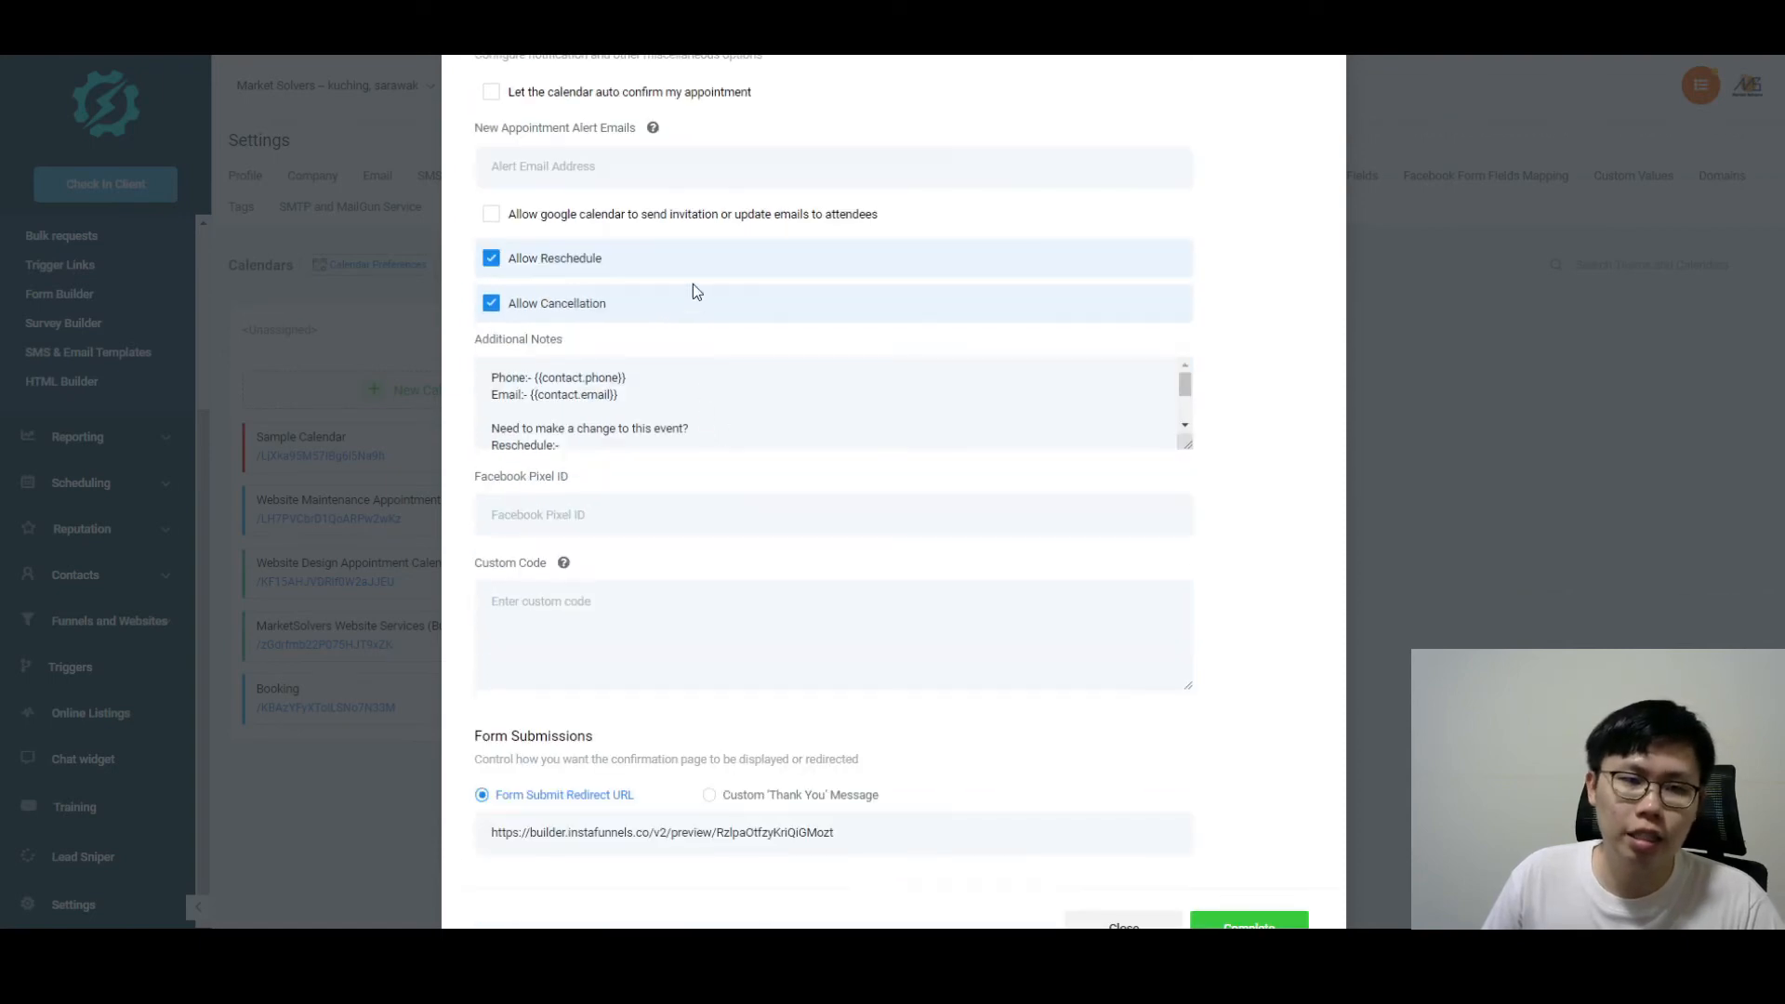
{"action": "scroll", "coordinate": [698, 372], "scroll_direction": "down", "scroll_amount": 2}
{"action": "scroll", "coordinate": [1059, 408], "scroll_direction": "up", "scroll_amount": 2}
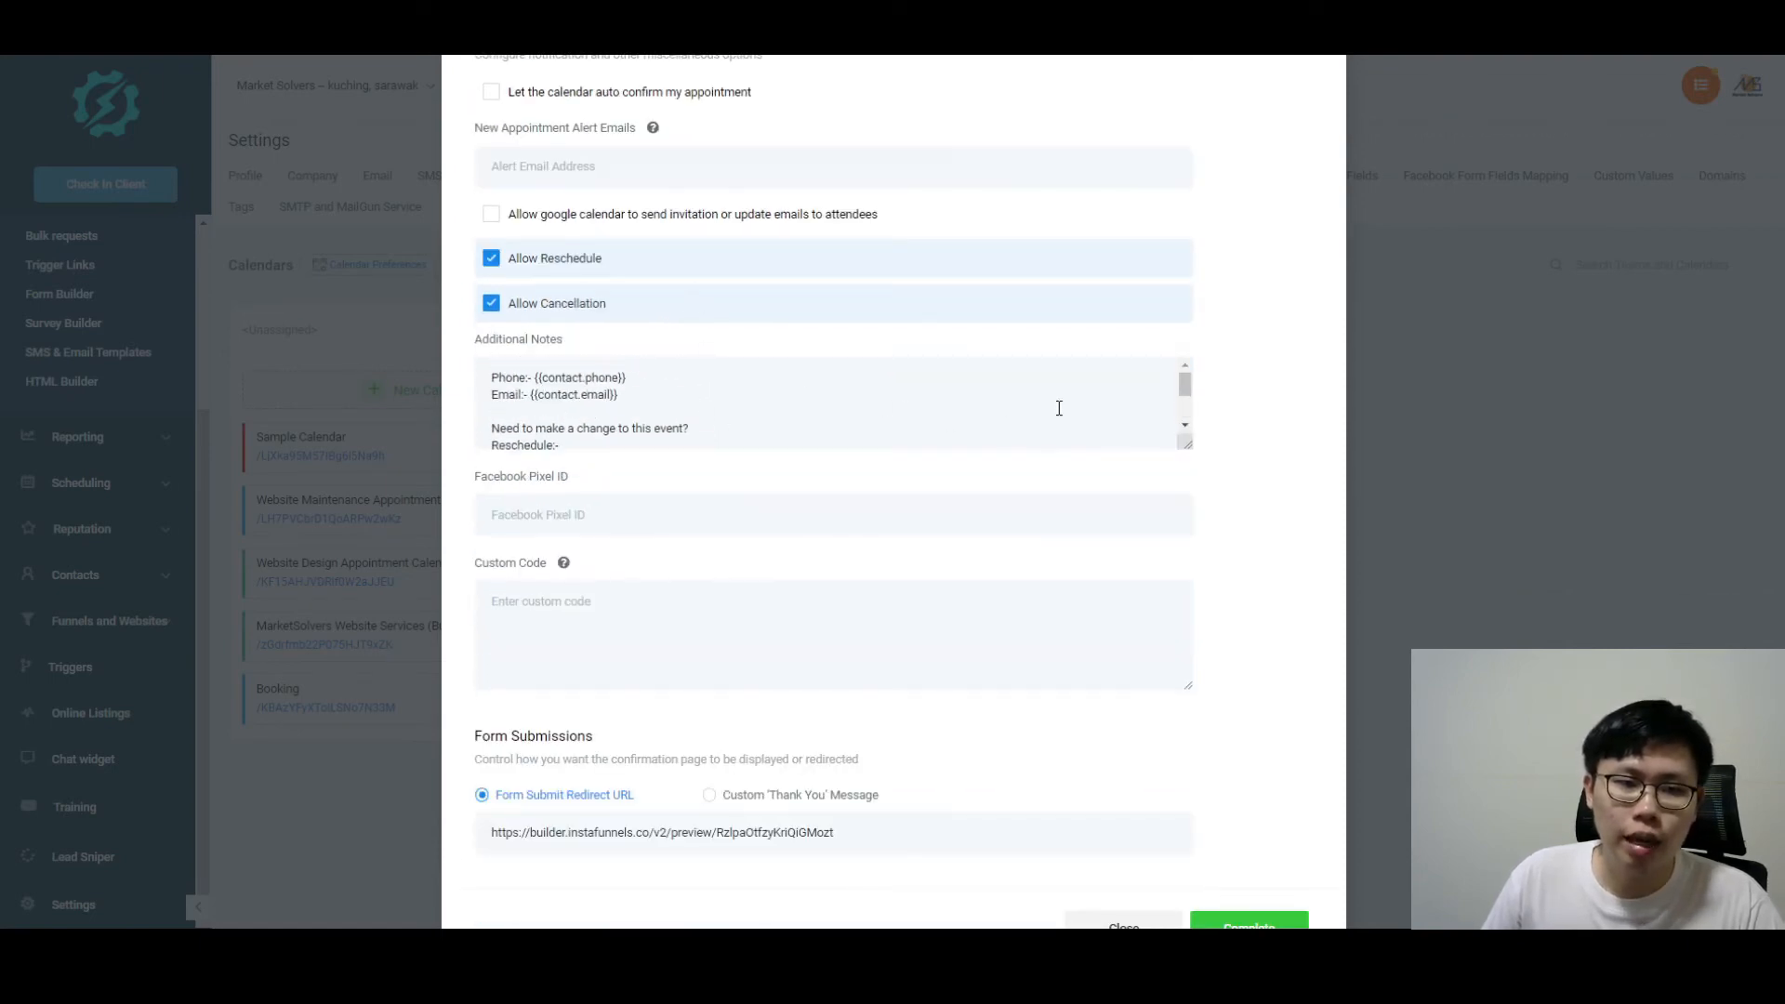
{"action": "scroll", "coordinate": [1059, 408], "scroll_direction": "up", "scroll_amount": 1}
{"action": "scroll", "coordinate": [596, 473], "scroll_direction": "down", "scroll_amount": 2}
{"action": "scroll", "coordinate": [538, 492], "scroll_direction": "up", "scroll_amount": 2}
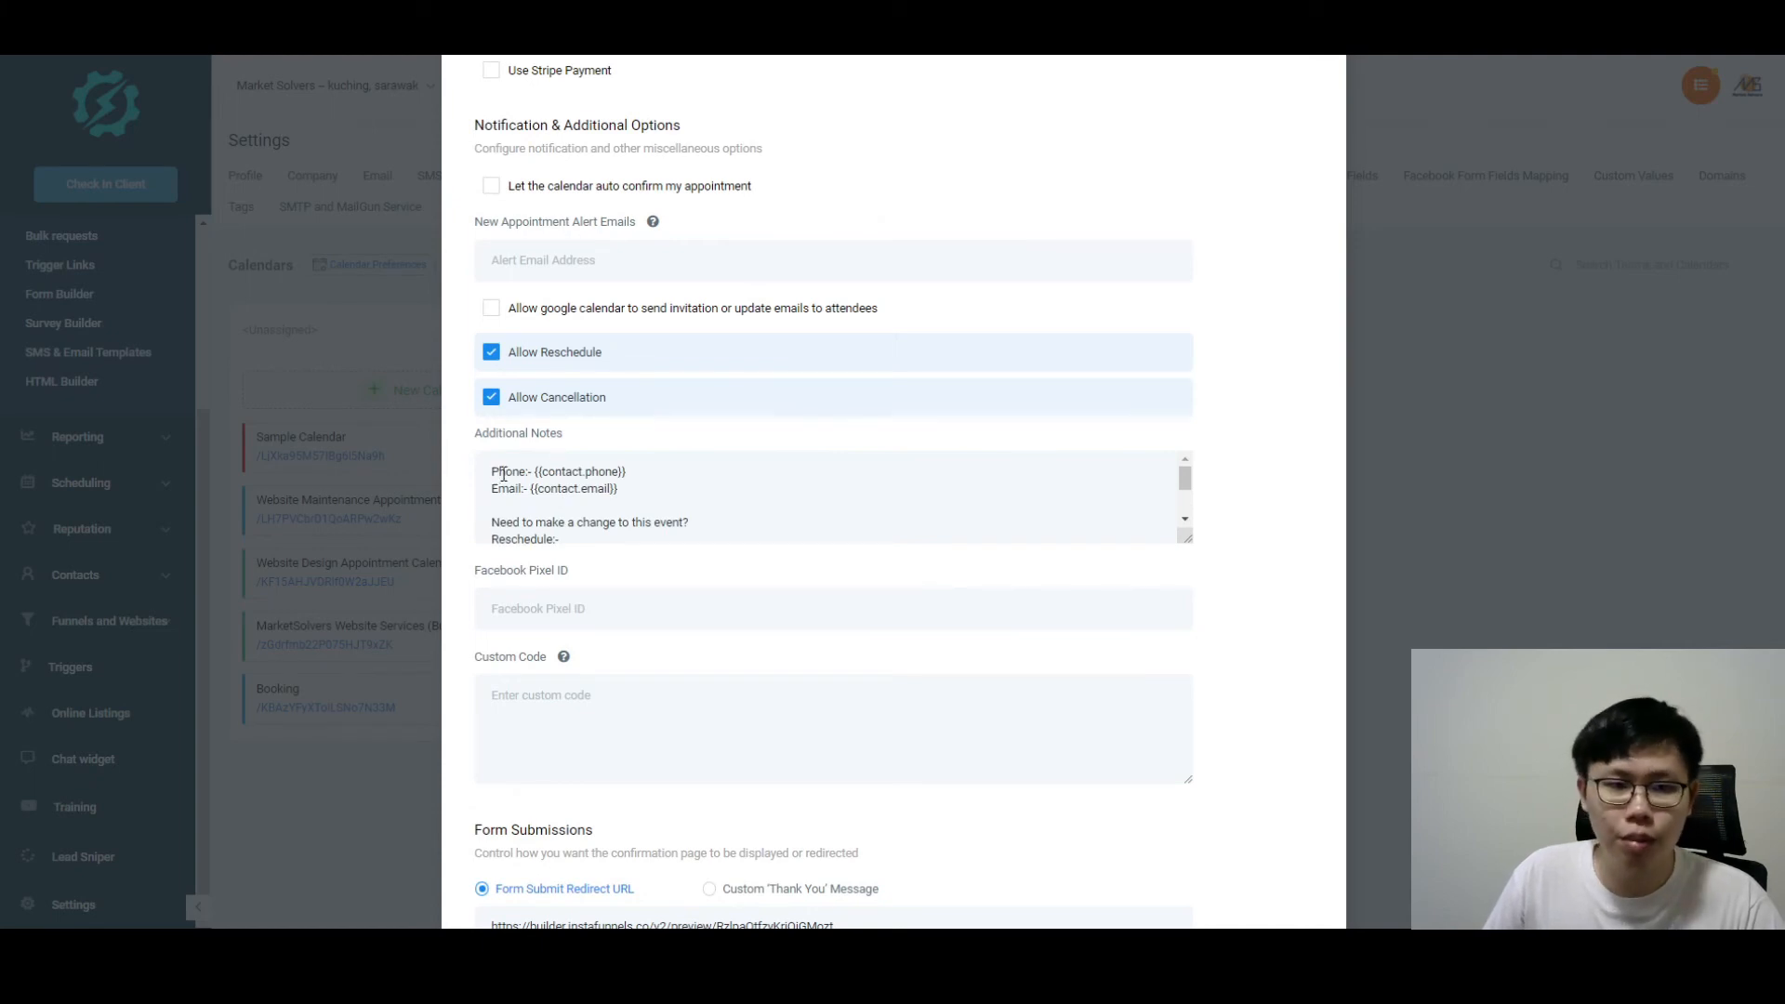
{"action": "scroll", "coordinate": [507, 469], "scroll_direction": "down", "scroll_amount": 2}
{"action": "scroll", "coordinate": [599, 523], "scroll_direction": "up", "scroll_amount": 2}
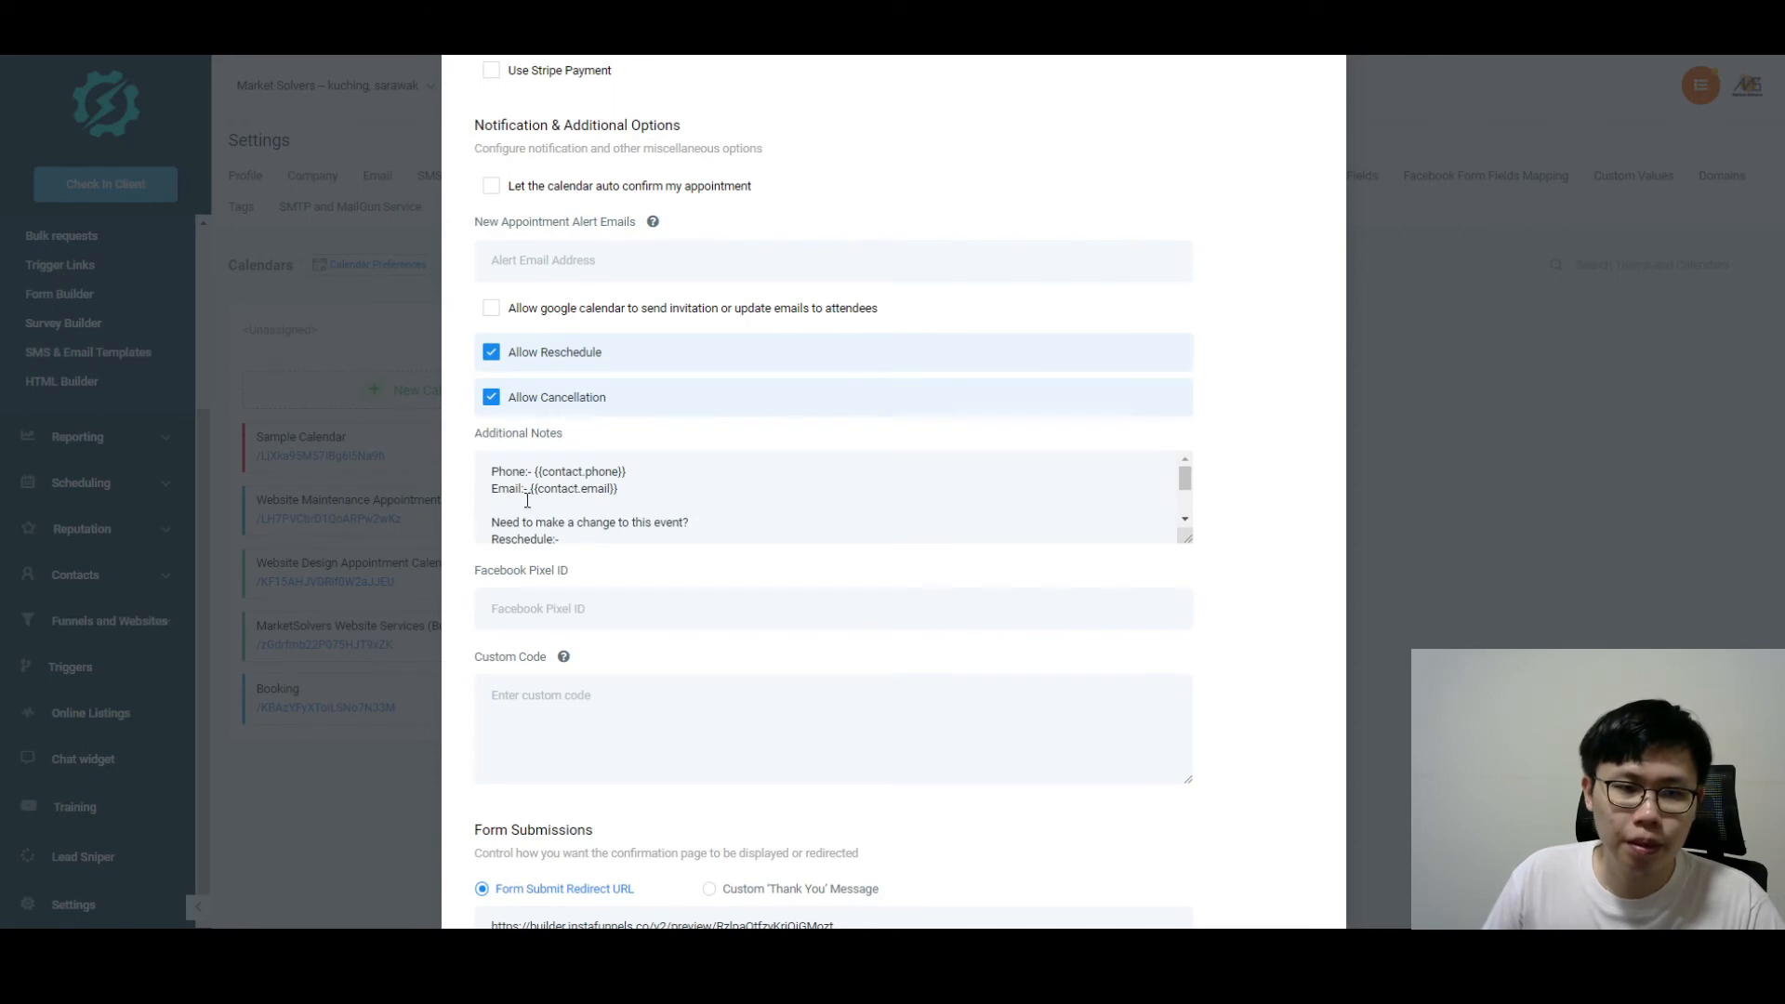
{"action": "scroll", "coordinate": [569, 494], "scroll_direction": "down", "scroll_amount": 2}
{"action": "scroll", "coordinate": [618, 516], "scroll_direction": "down", "scroll_amount": 1}
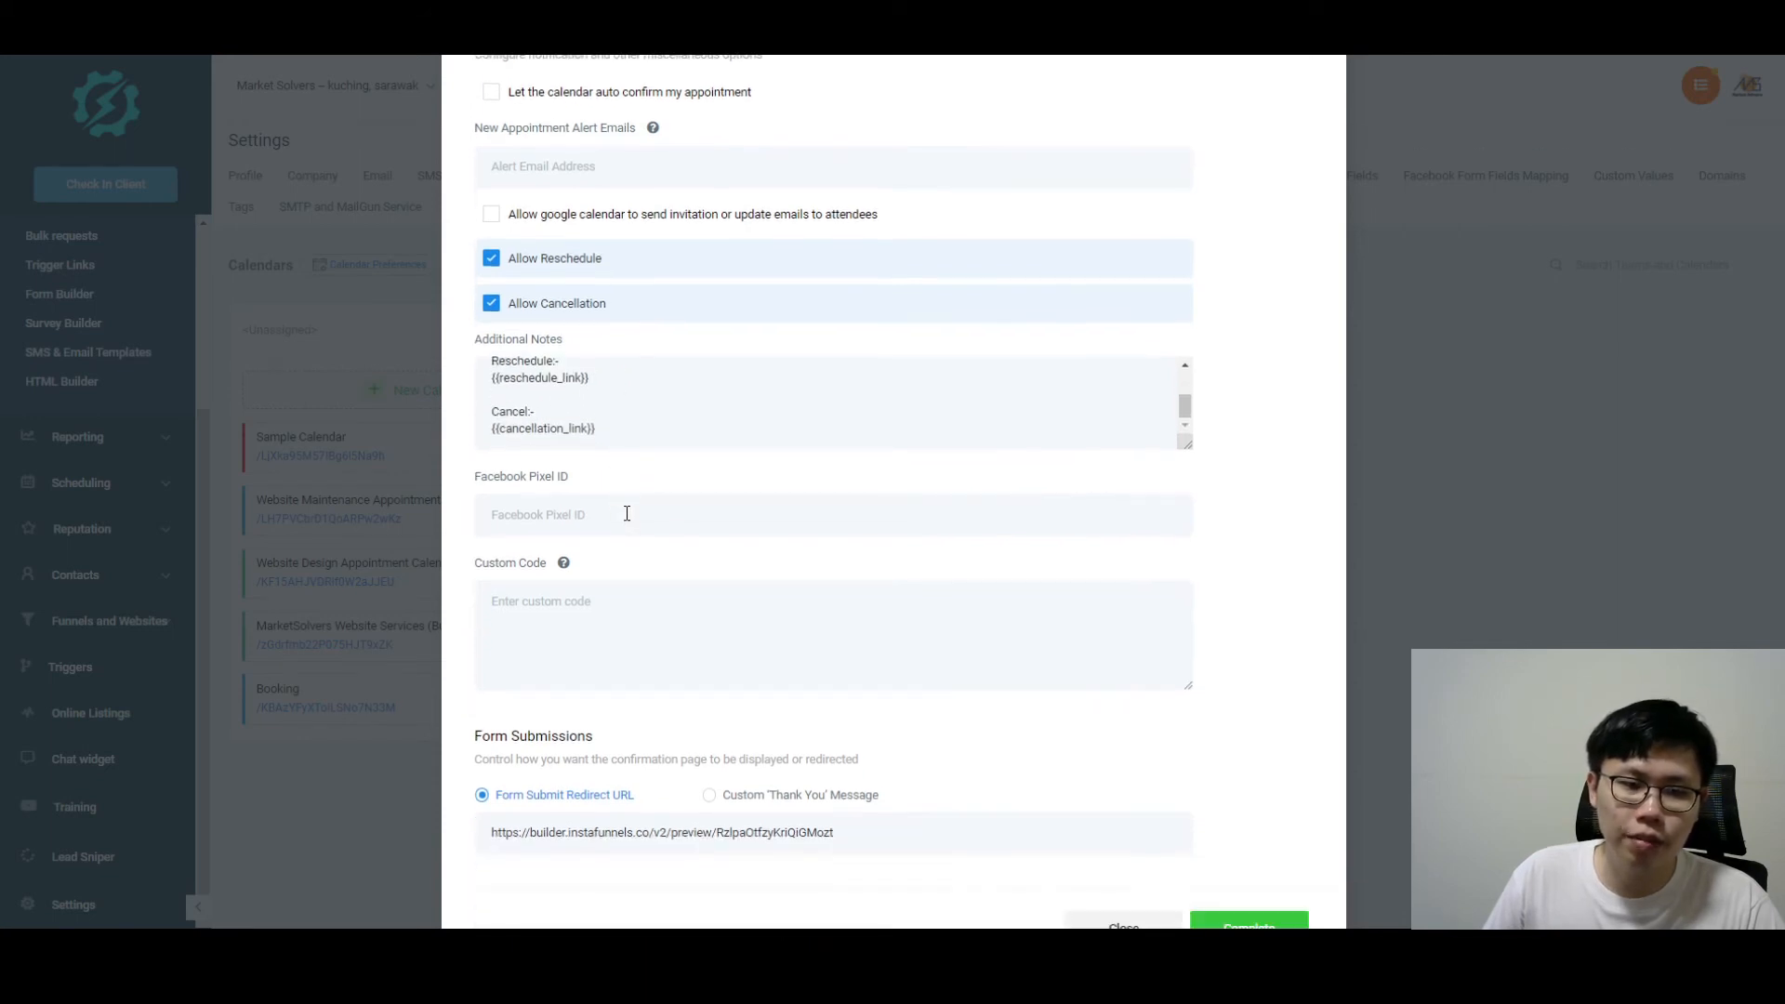
{"action": "scroll", "coordinate": [604, 502], "scroll_direction": "up", "scroll_amount": 2}
{"action": "scroll", "coordinate": [625, 586], "scroll_direction": "up", "scroll_amount": 2}
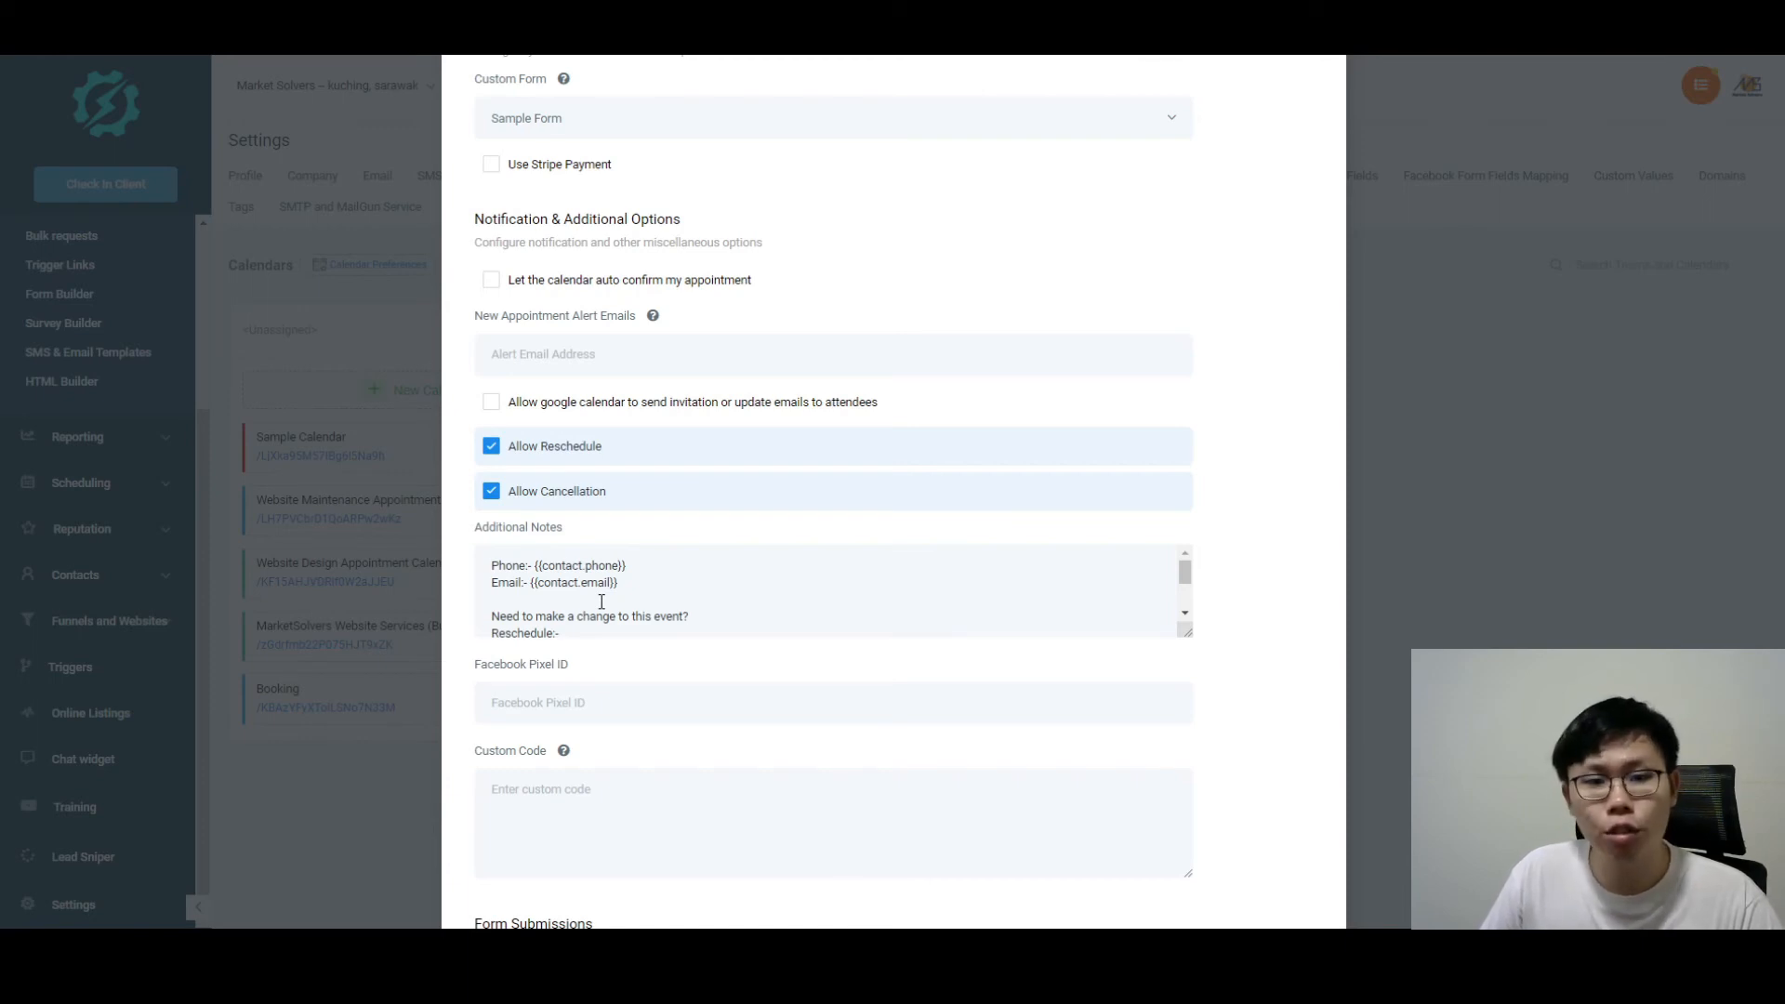
{"action": "scroll", "coordinate": [602, 601], "scroll_direction": "down", "scroll_amount": 2}
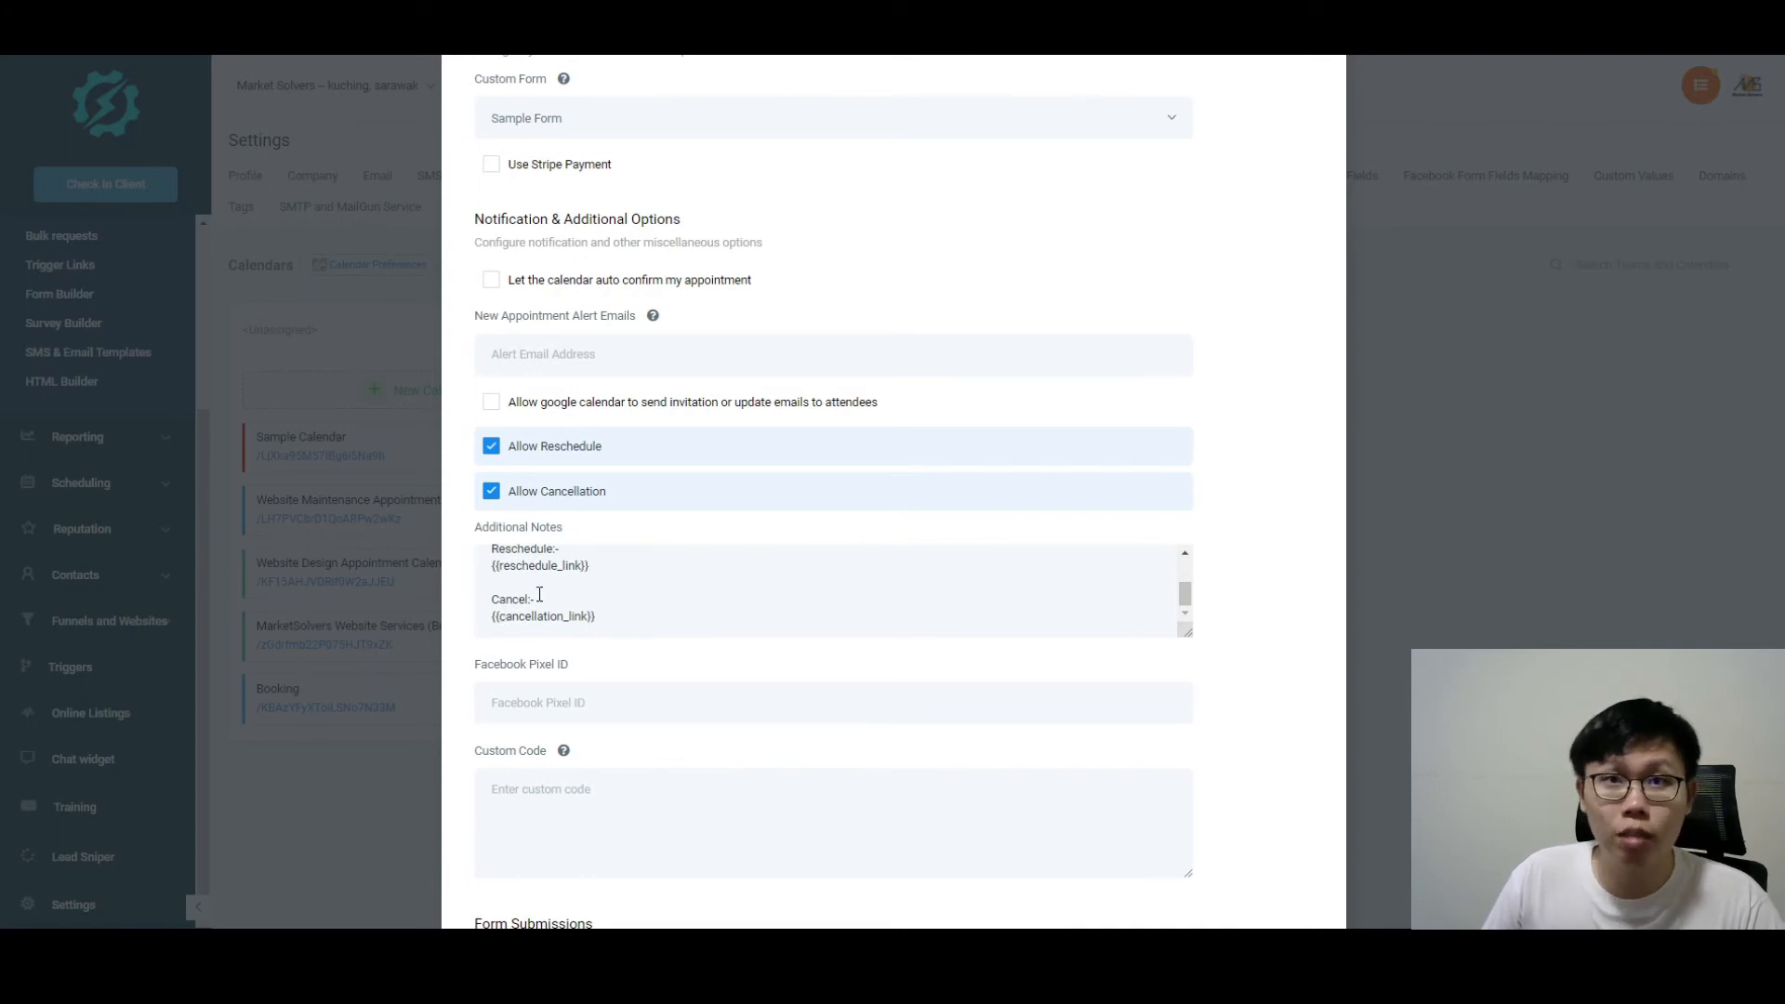
{"action": "scroll", "coordinate": [595, 618], "scroll_direction": "down", "scroll_amount": 2}
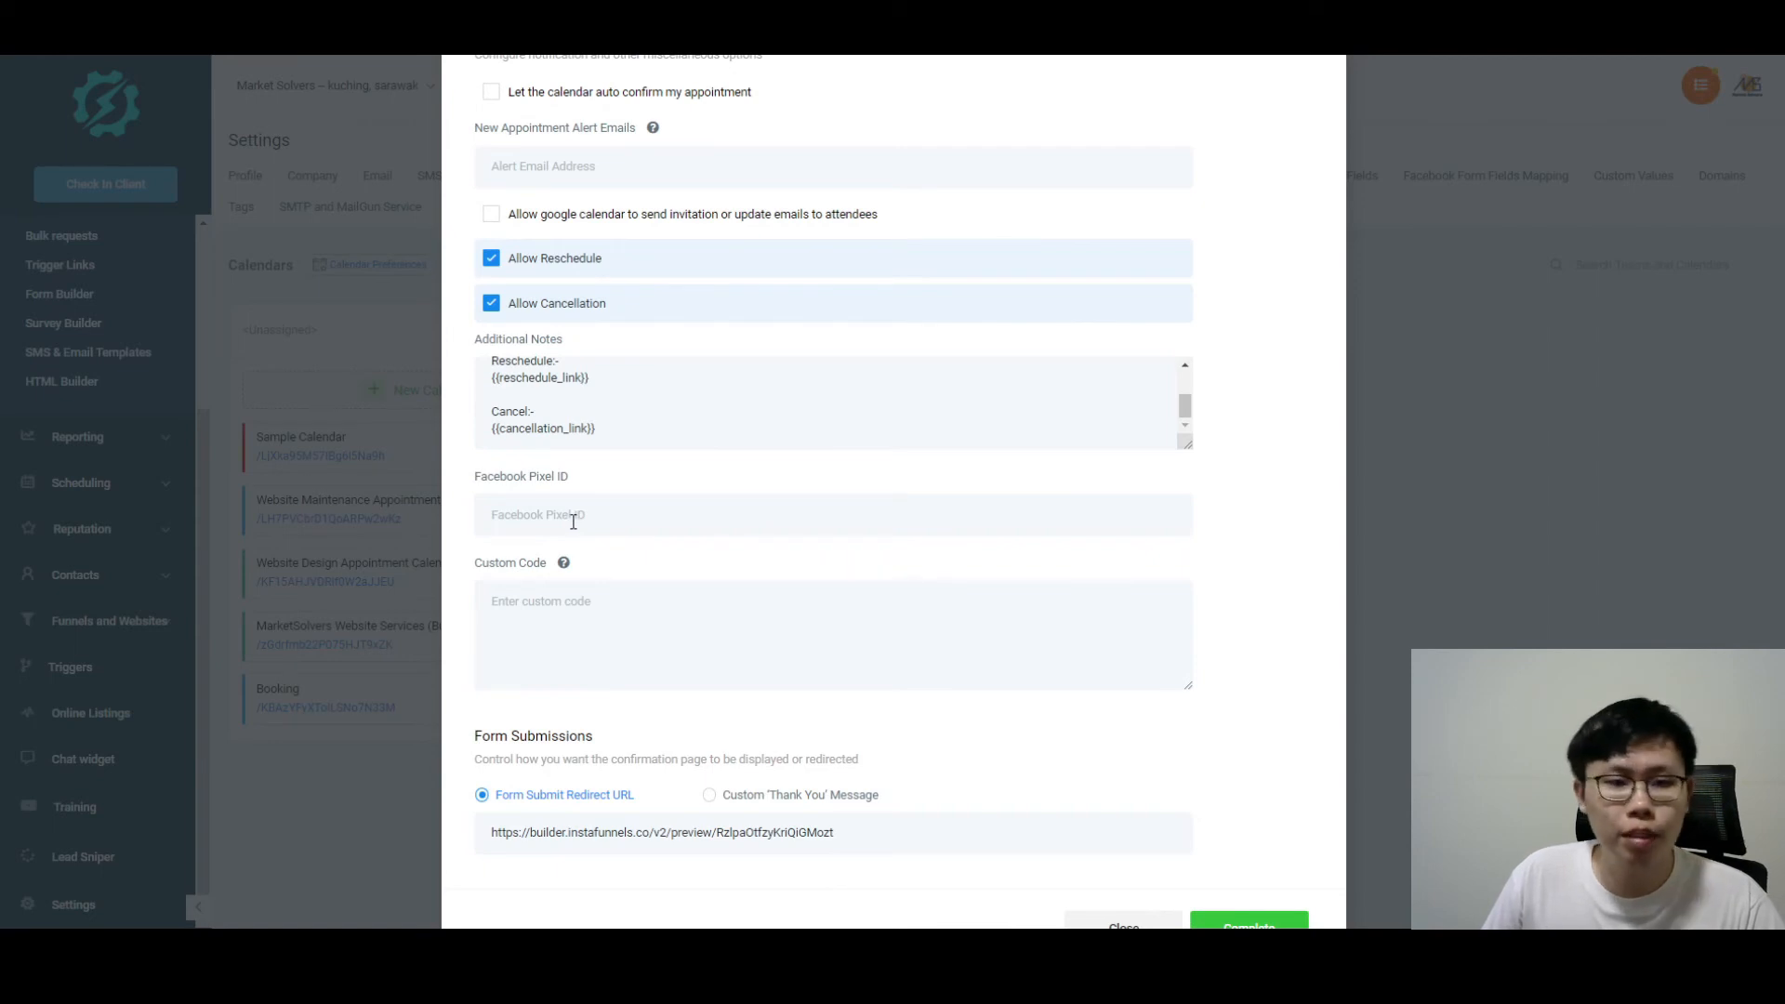
{"action": "mouse_move", "coordinate": [566, 566]}
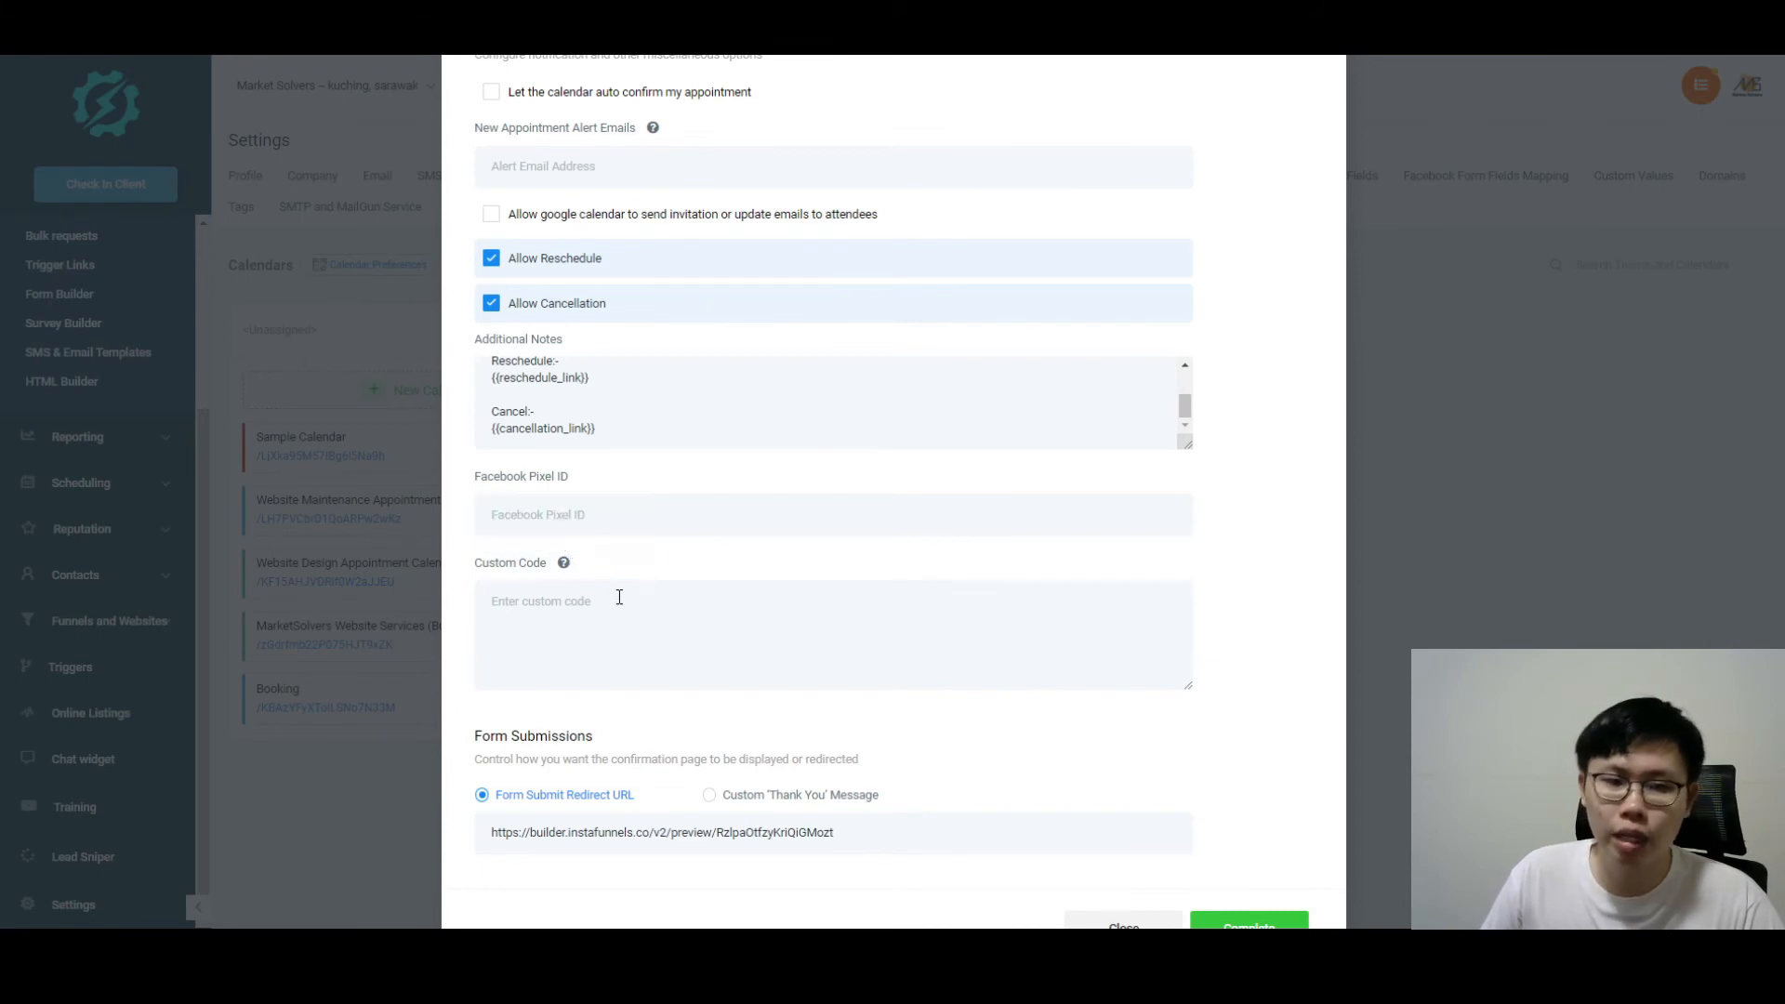
{"action": "scroll", "coordinate": [566, 616], "scroll_direction": "down", "scroll_amount": 1}
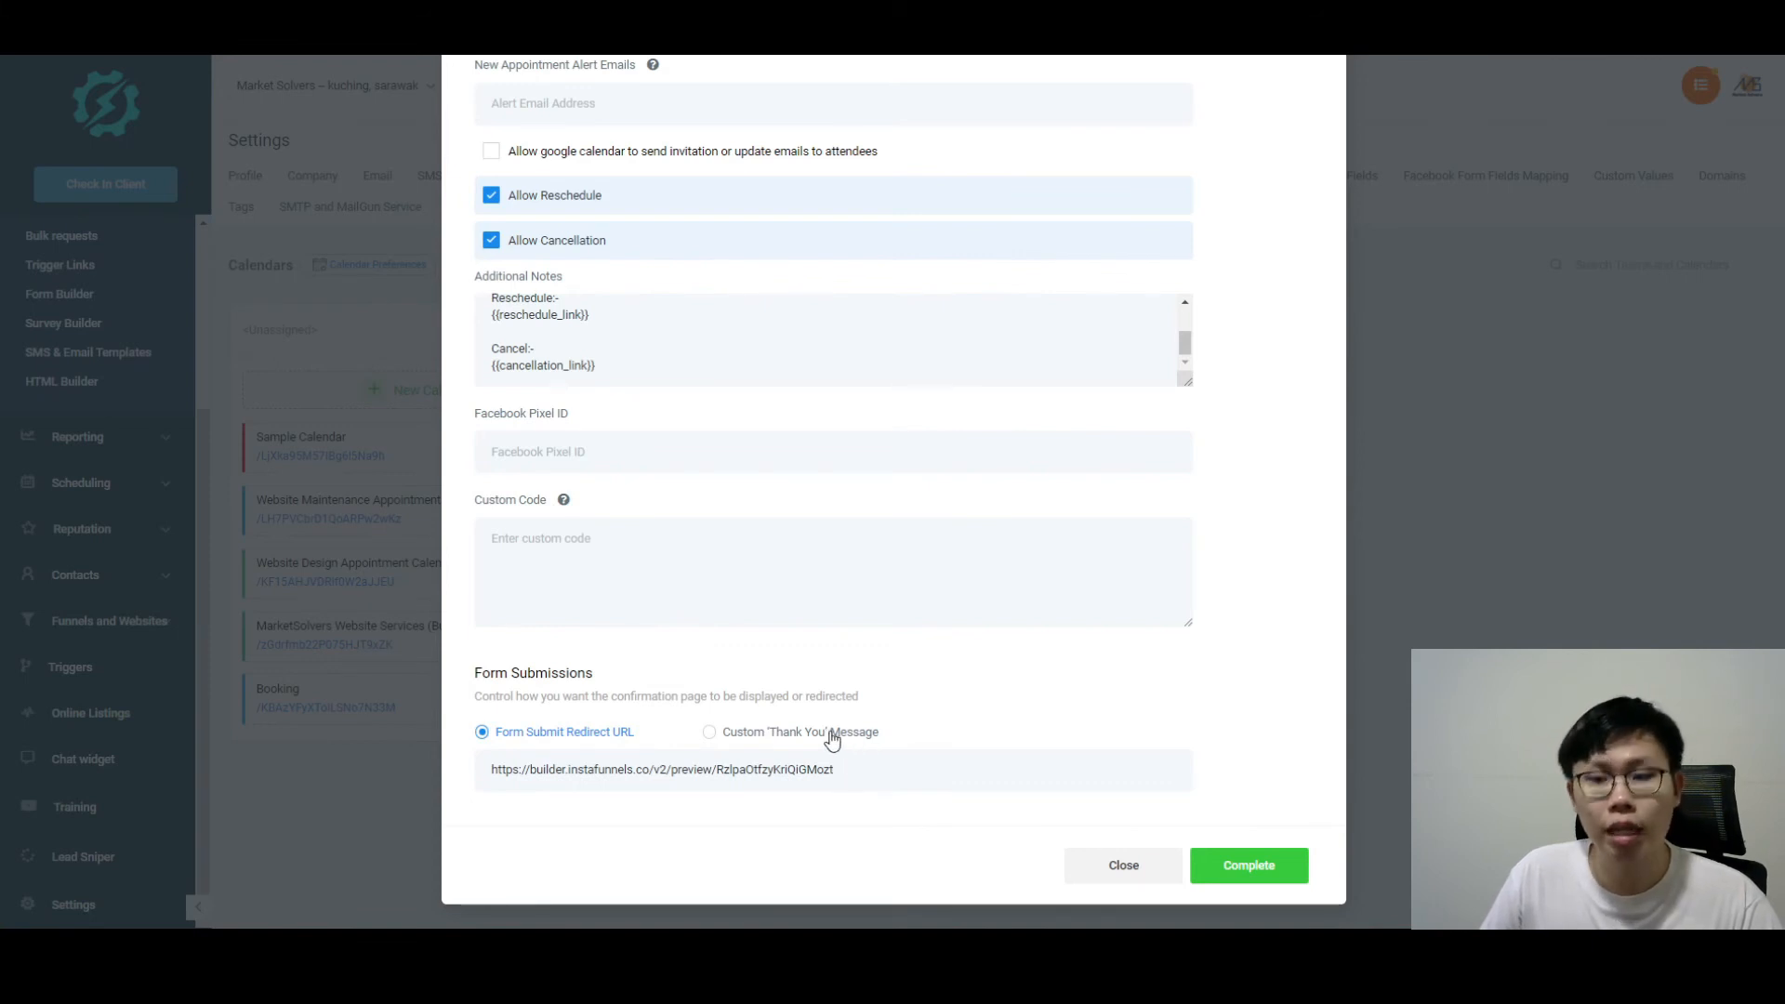
{"action": "scroll", "coordinate": [1147, 689], "scroll_direction": "up", "scroll_amount": 5}
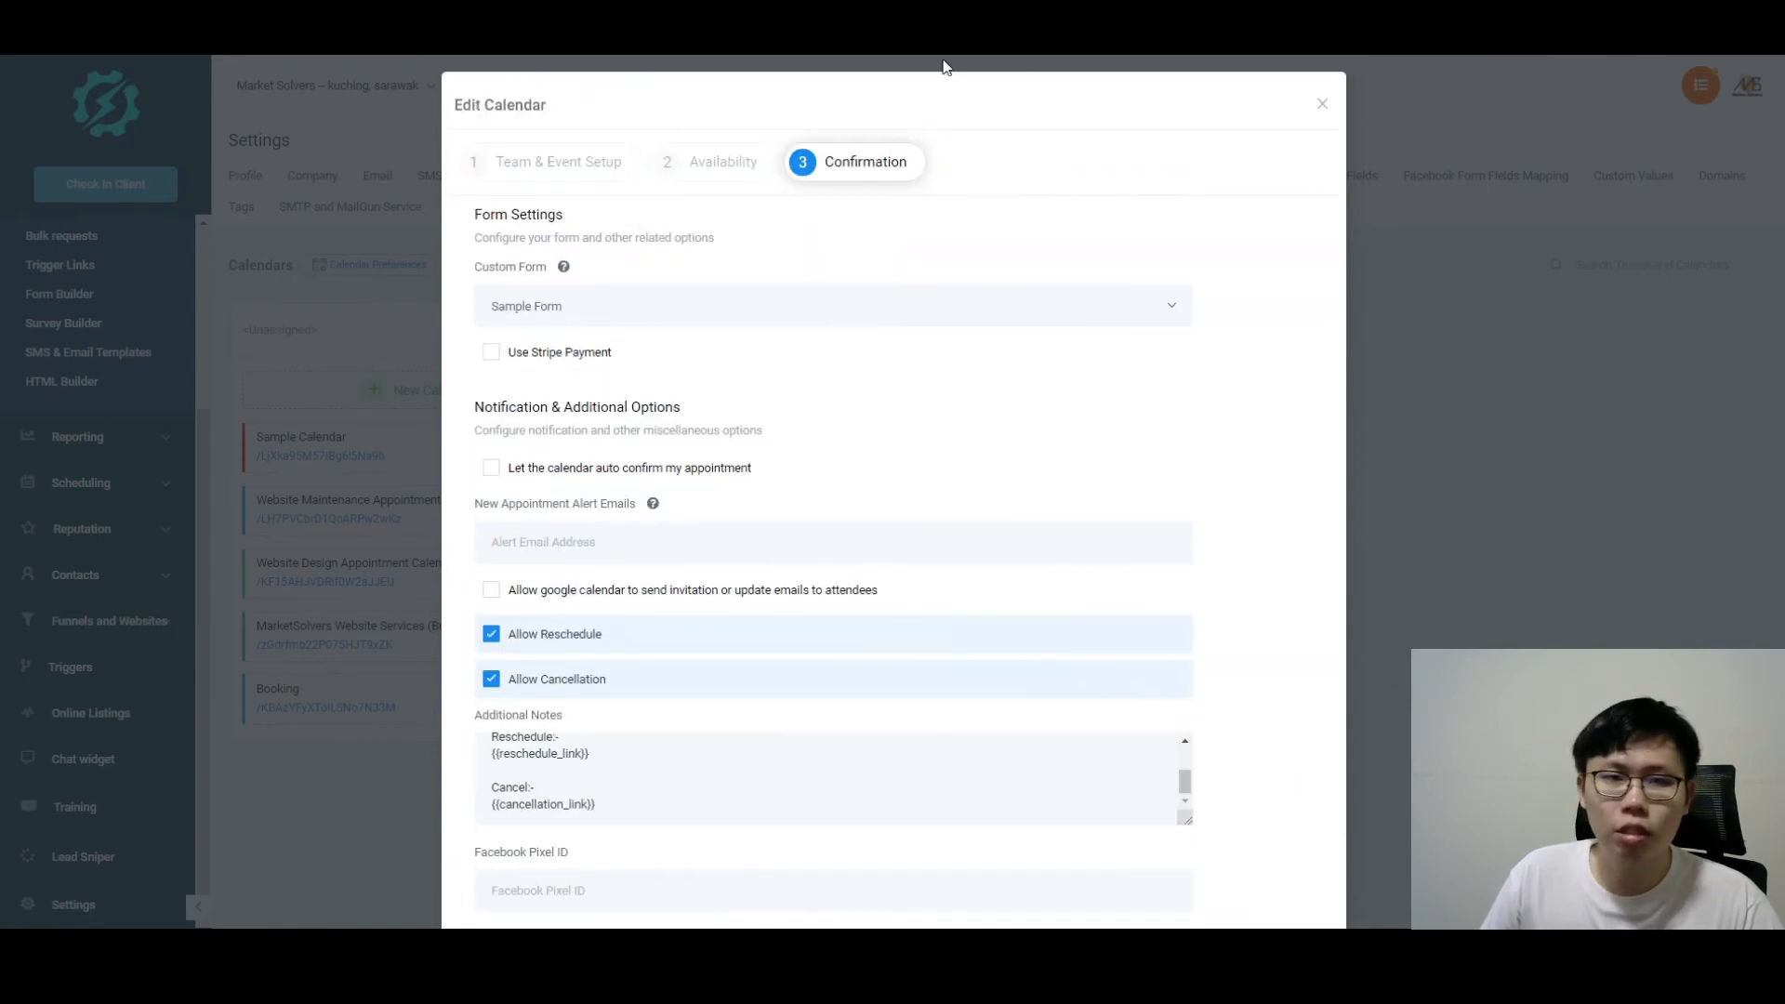
Step: Close the Edit Calendar window and open Appointment Funnel Sample from Funnels and Websites > Funnels
{"action": "left_click", "coordinate": [1324, 110]}
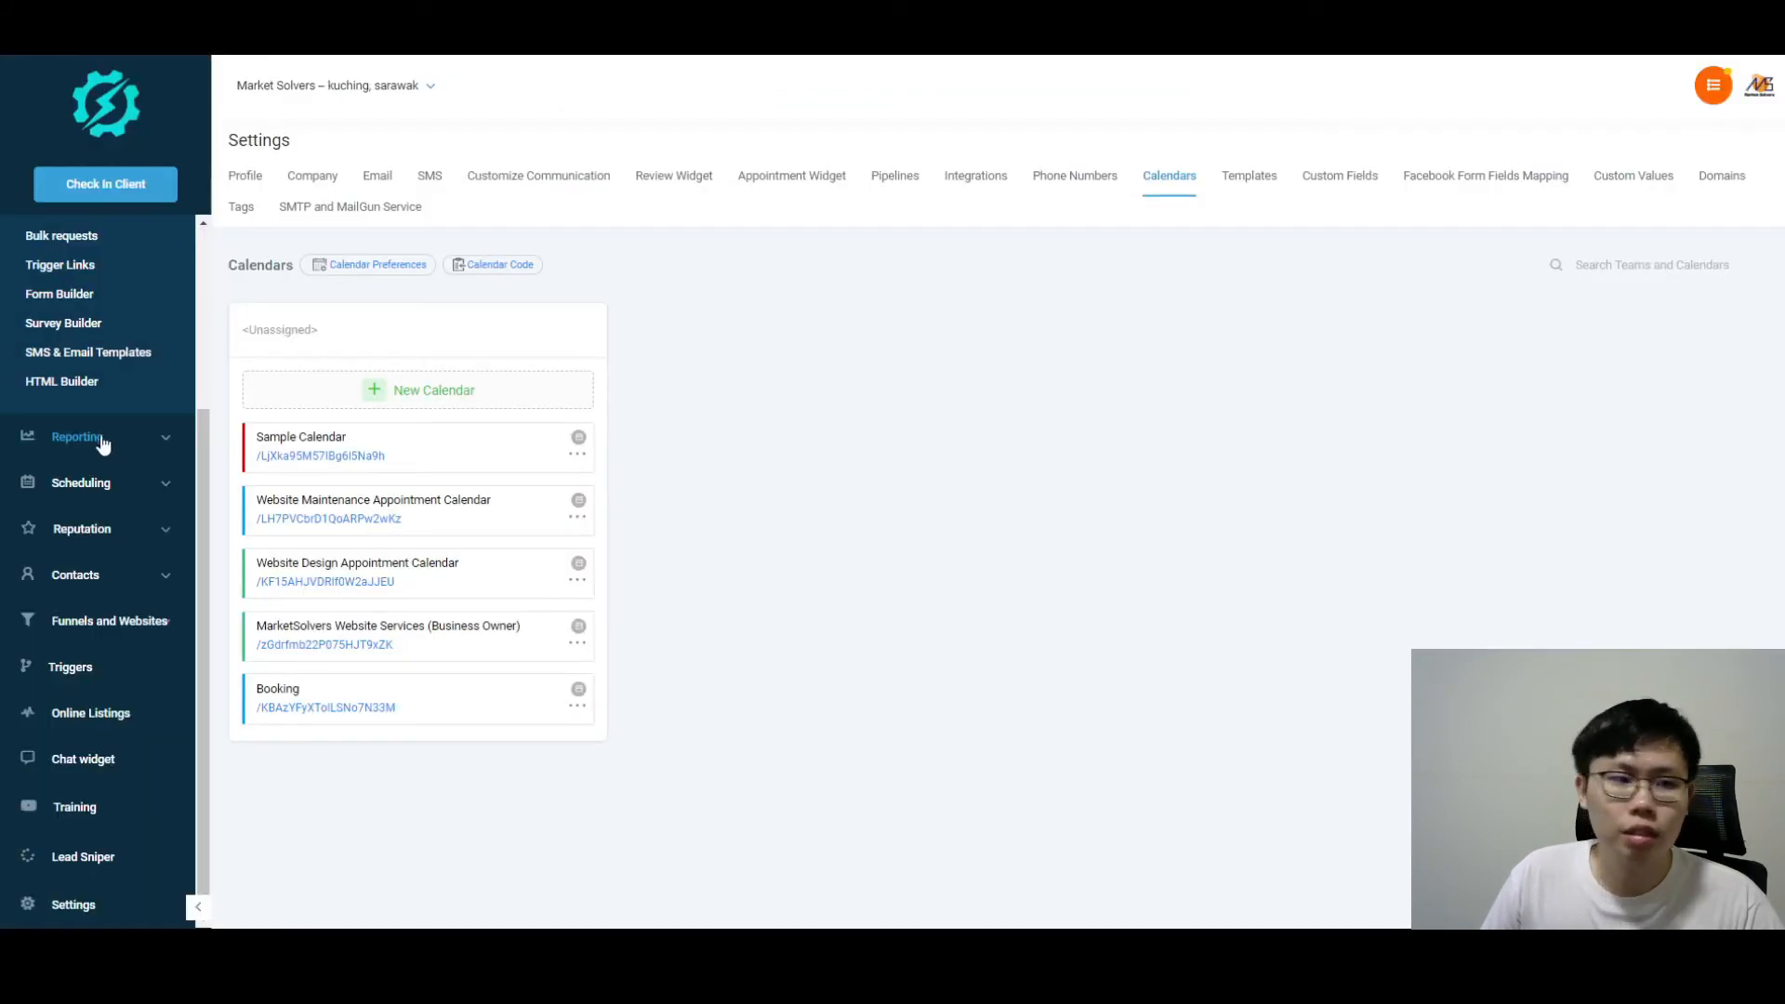
{"action": "left_click", "coordinate": [113, 622]}
{"action": "left_click", "coordinate": [56, 677]}
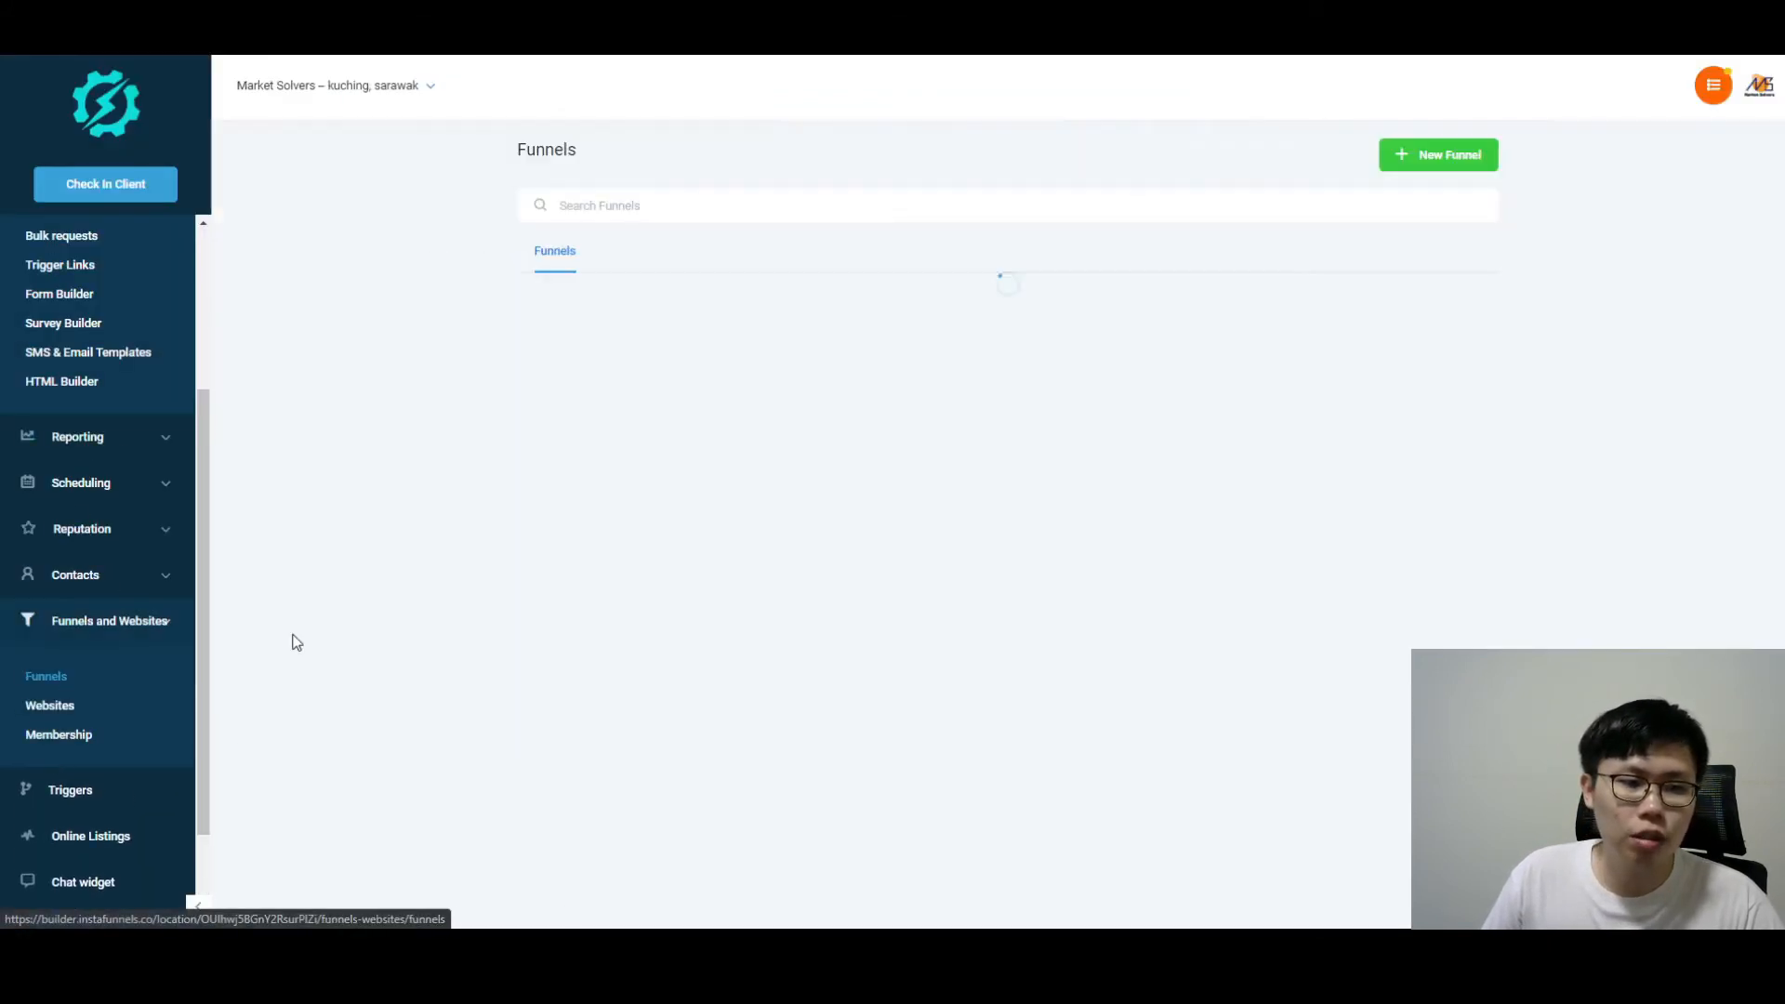
{"action": "left_click", "coordinate": [1471, 309]}
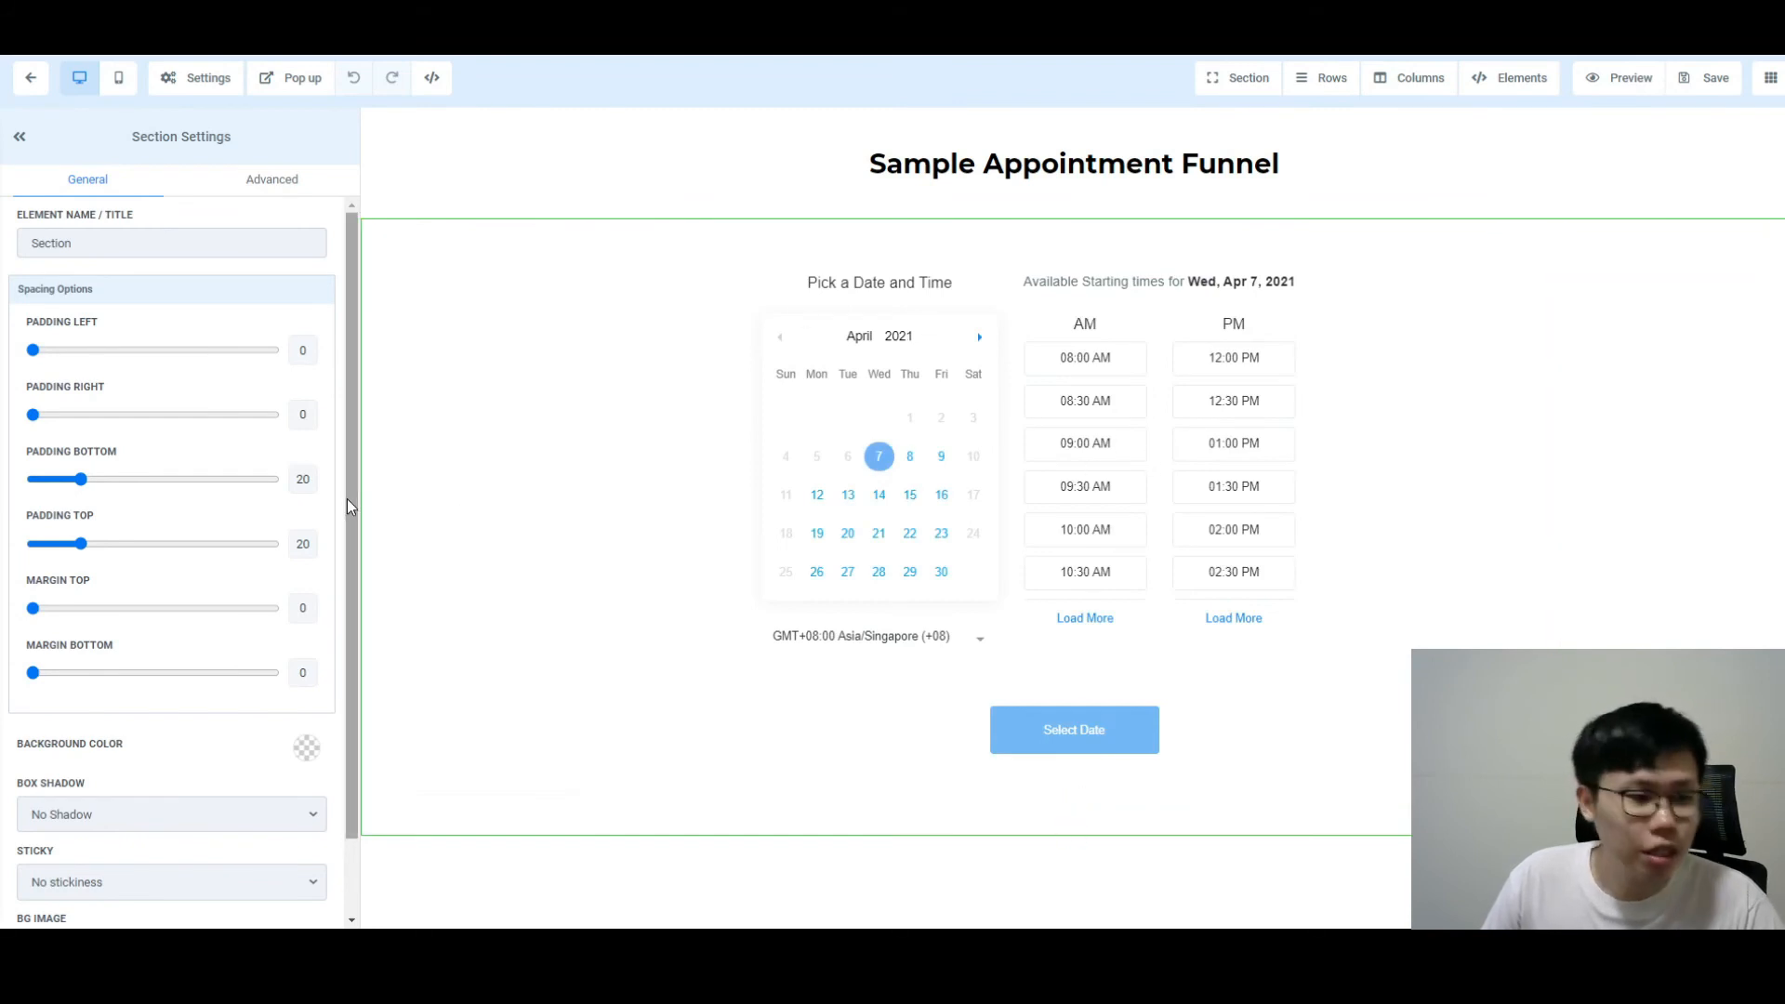
Step: Confirm the page's calendar element uses Sample Calendar with Redirect Action set to Go to Next step
{"action": "scroll", "coordinate": [331, 488], "scroll_direction": "down", "scroll_amount": 2}
{"action": "left_click", "coordinate": [930, 399]}
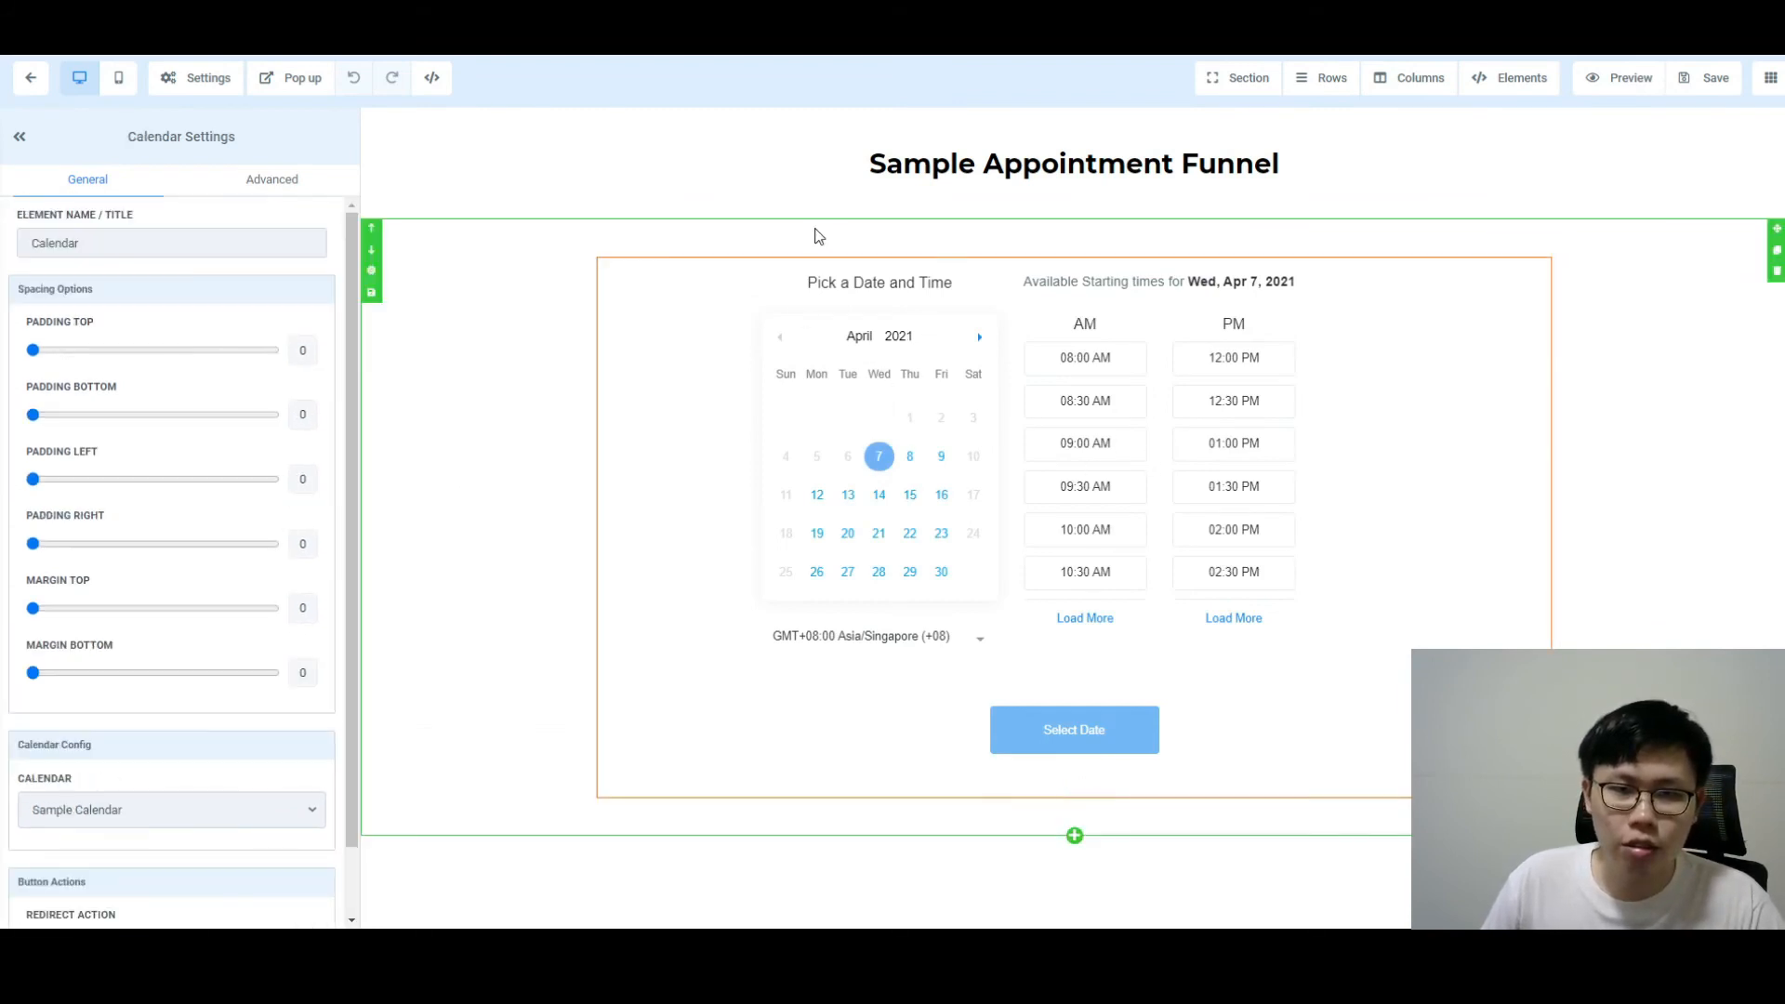
{"action": "scroll", "coordinate": [219, 303], "scroll_direction": "down", "scroll_amount": 2}
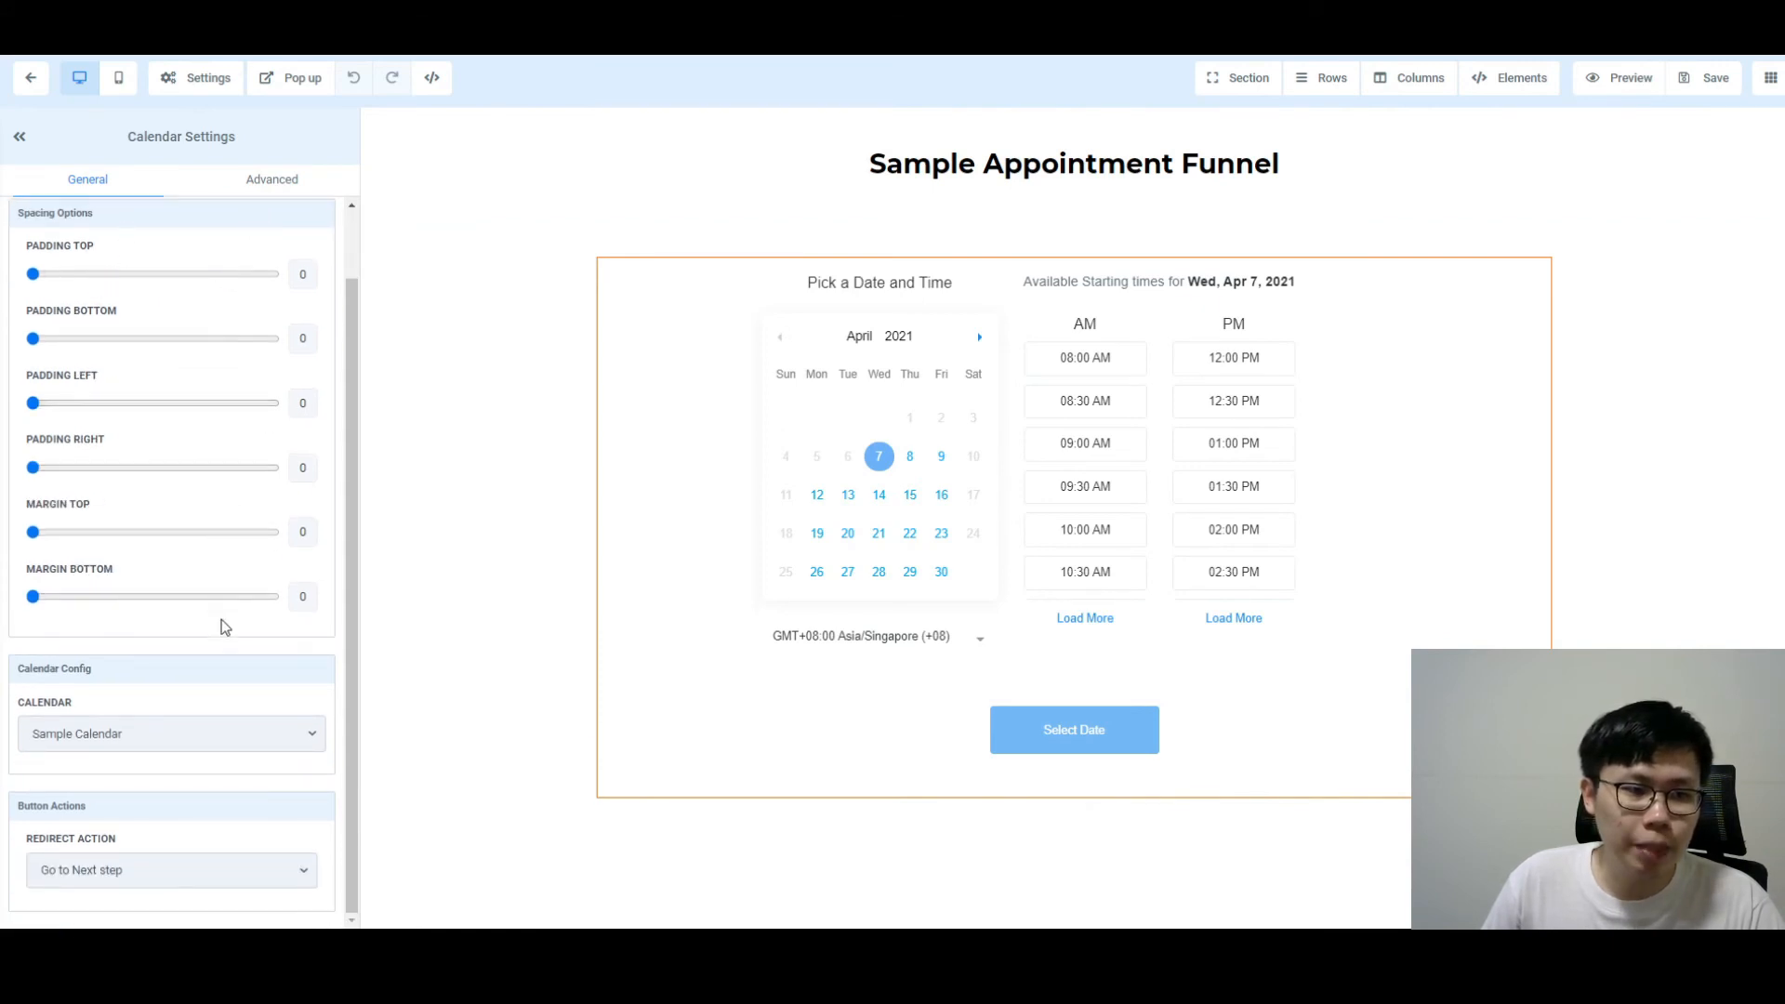
{"action": "left_click", "coordinate": [184, 735]}
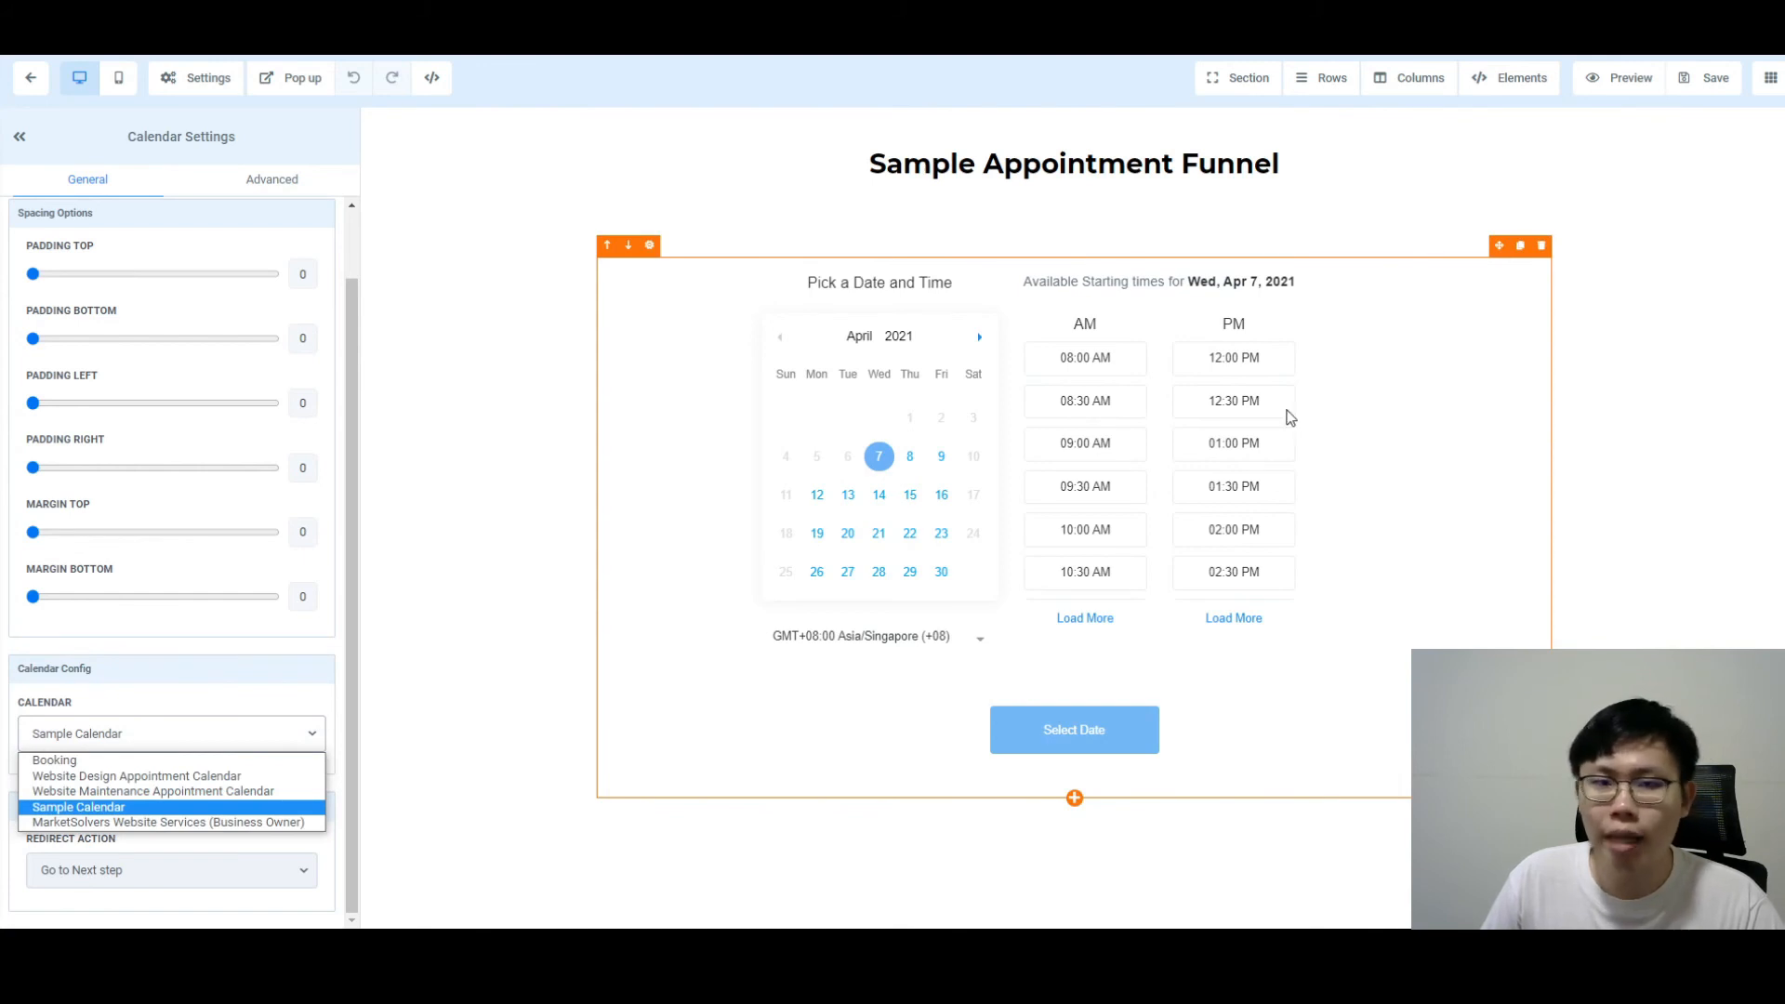
{"action": "left_click", "coordinate": [214, 688]}
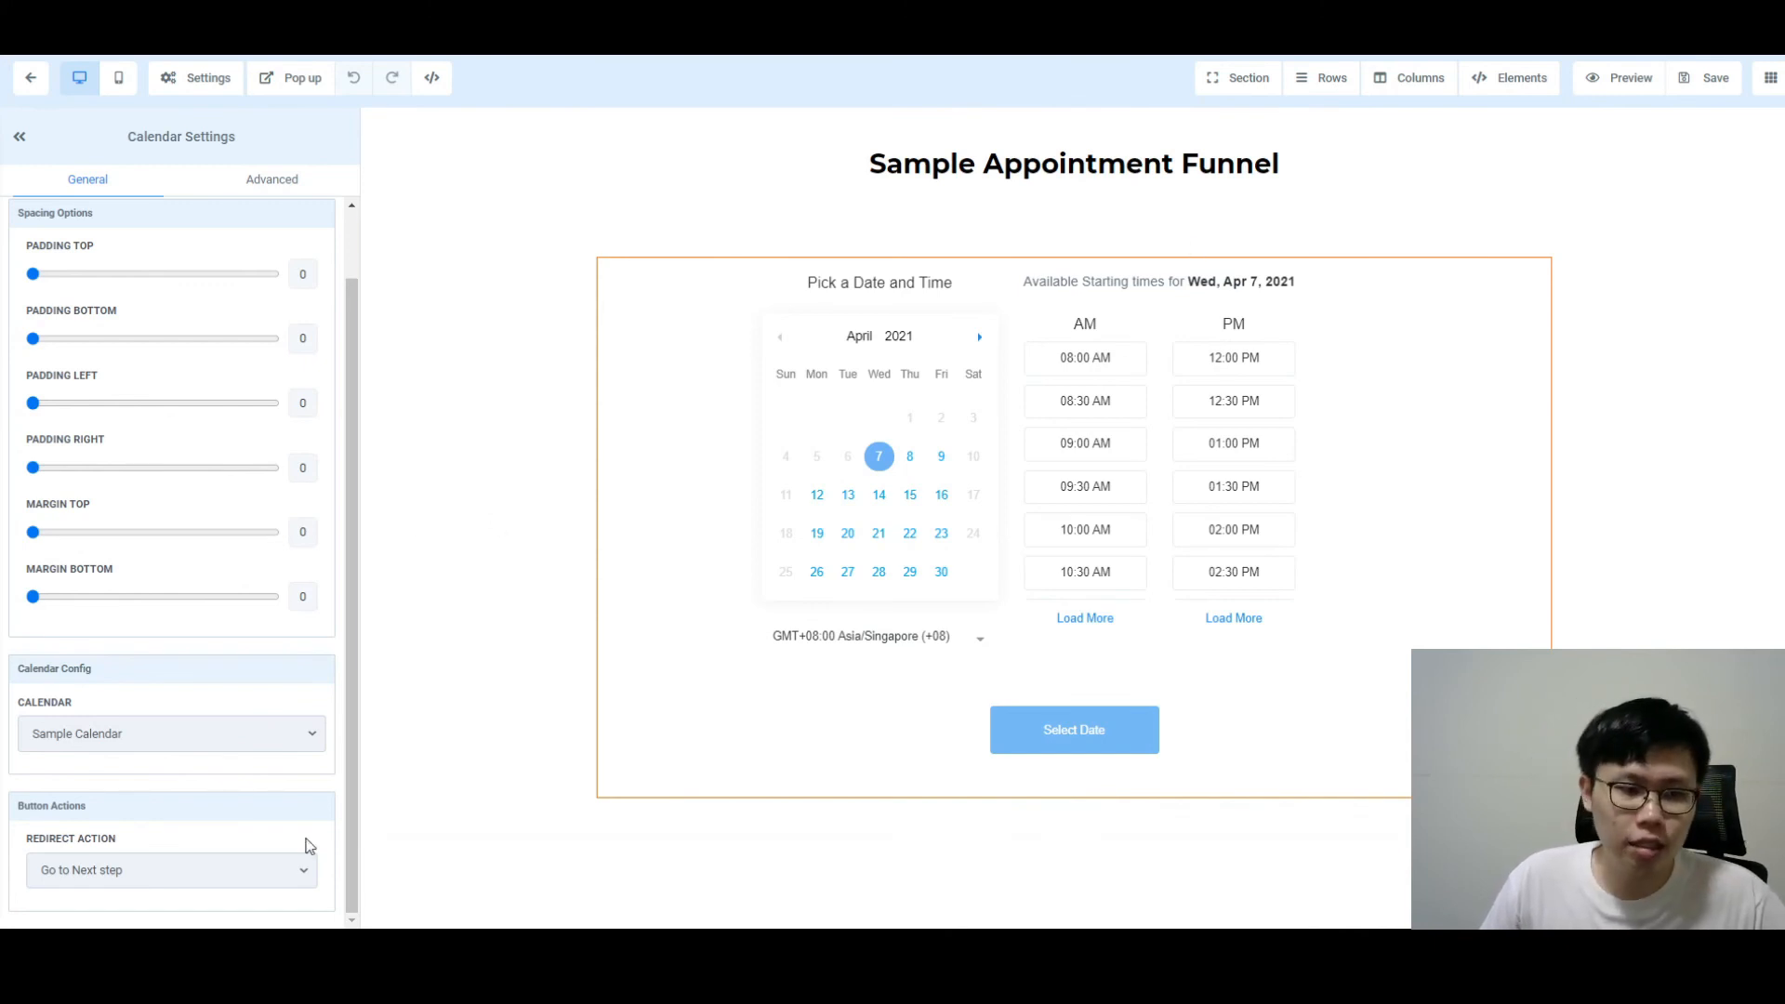
{"action": "left_click", "coordinate": [293, 870]}
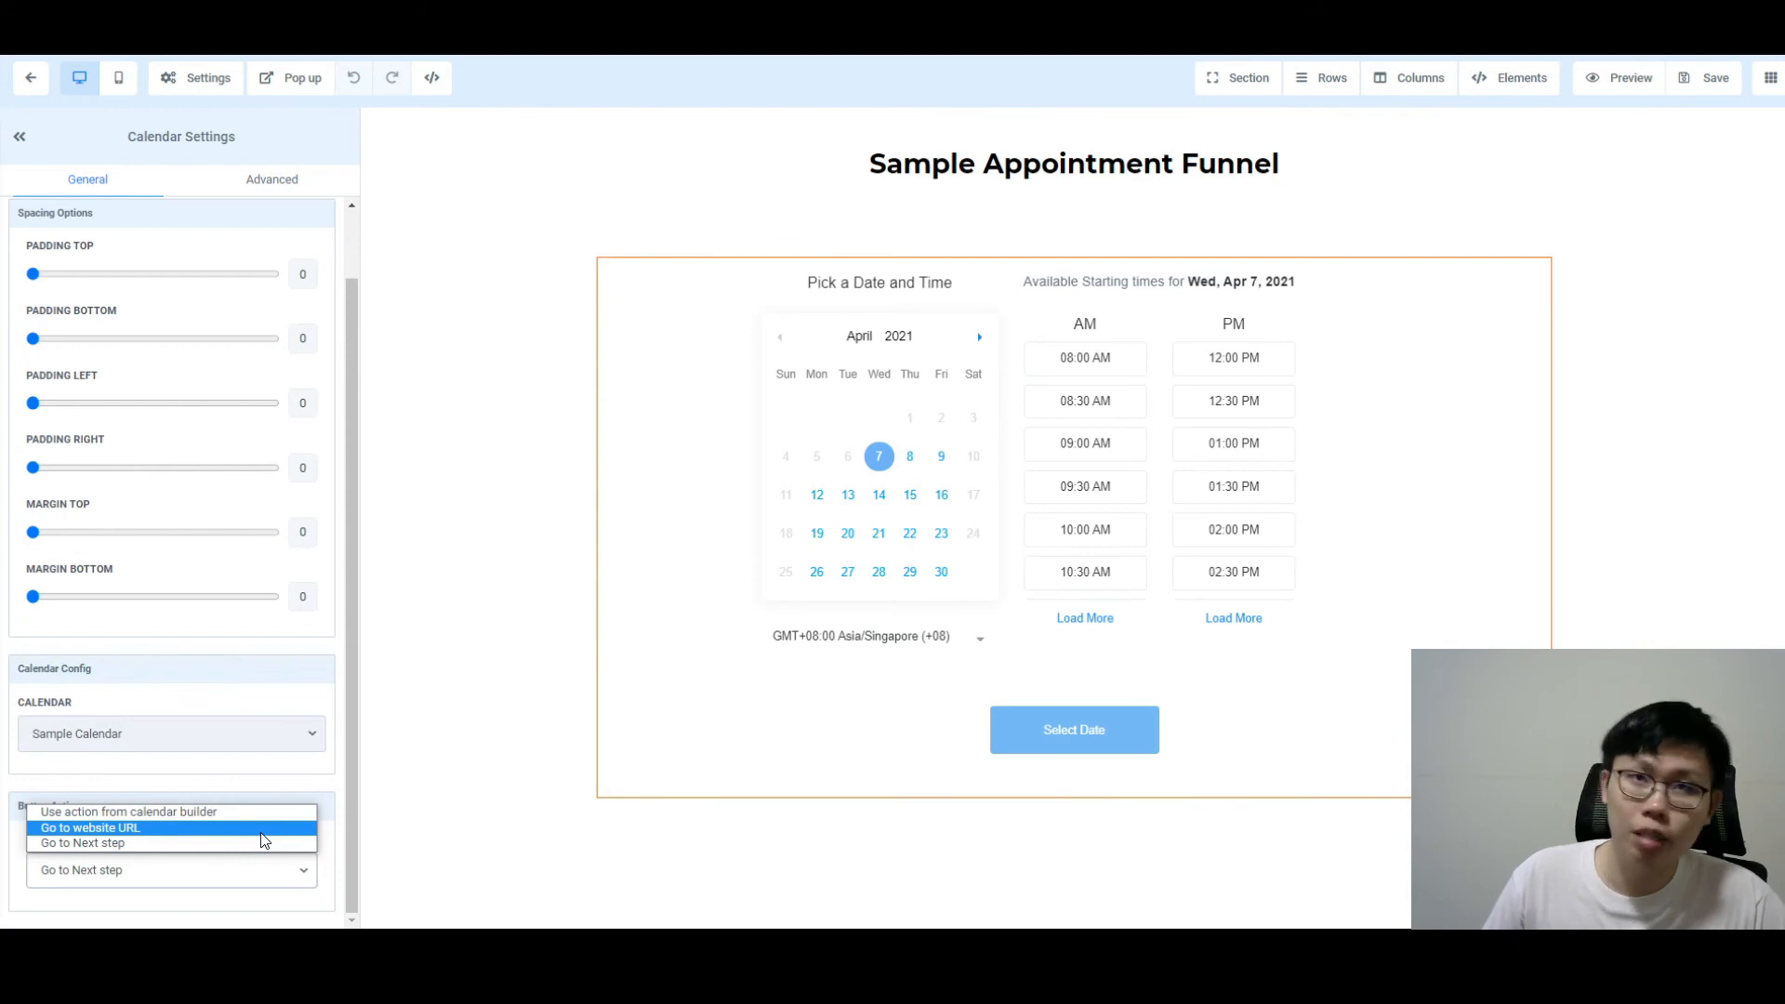
{"action": "left_click", "coordinate": [320, 783]}
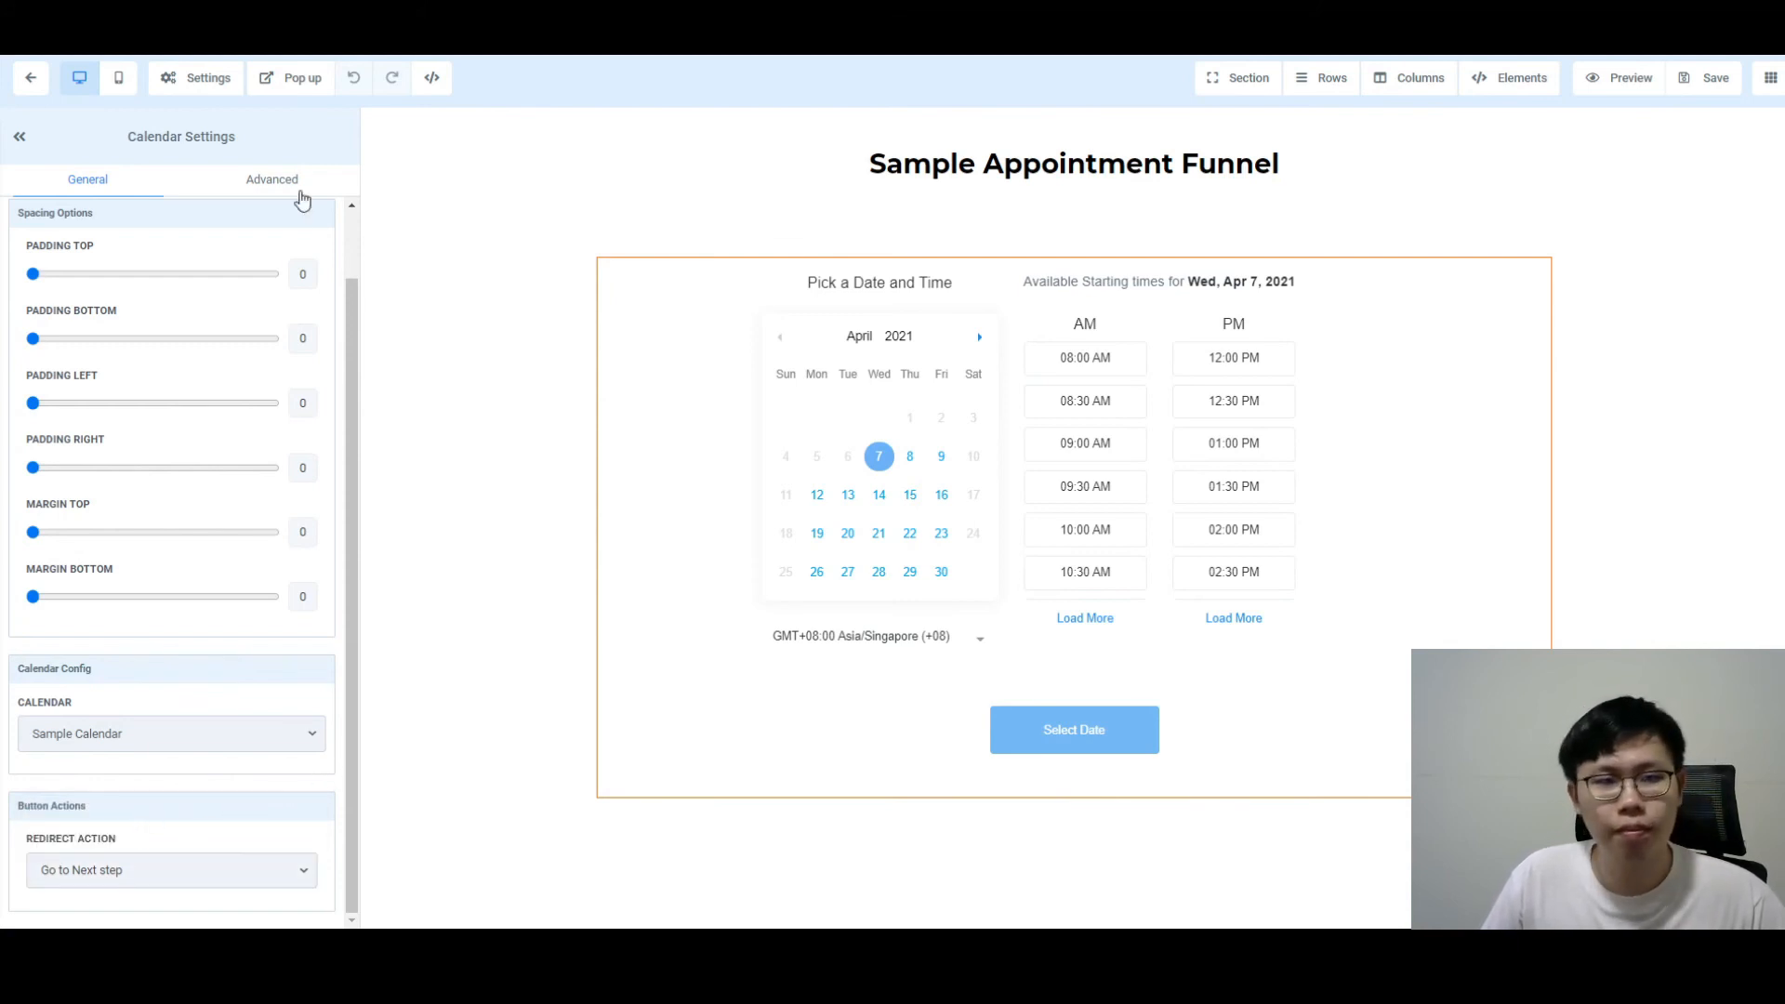
Step: Review the calendar element's Advanced settings, then return to the funnel's steps
{"action": "left_click", "coordinate": [281, 182]}
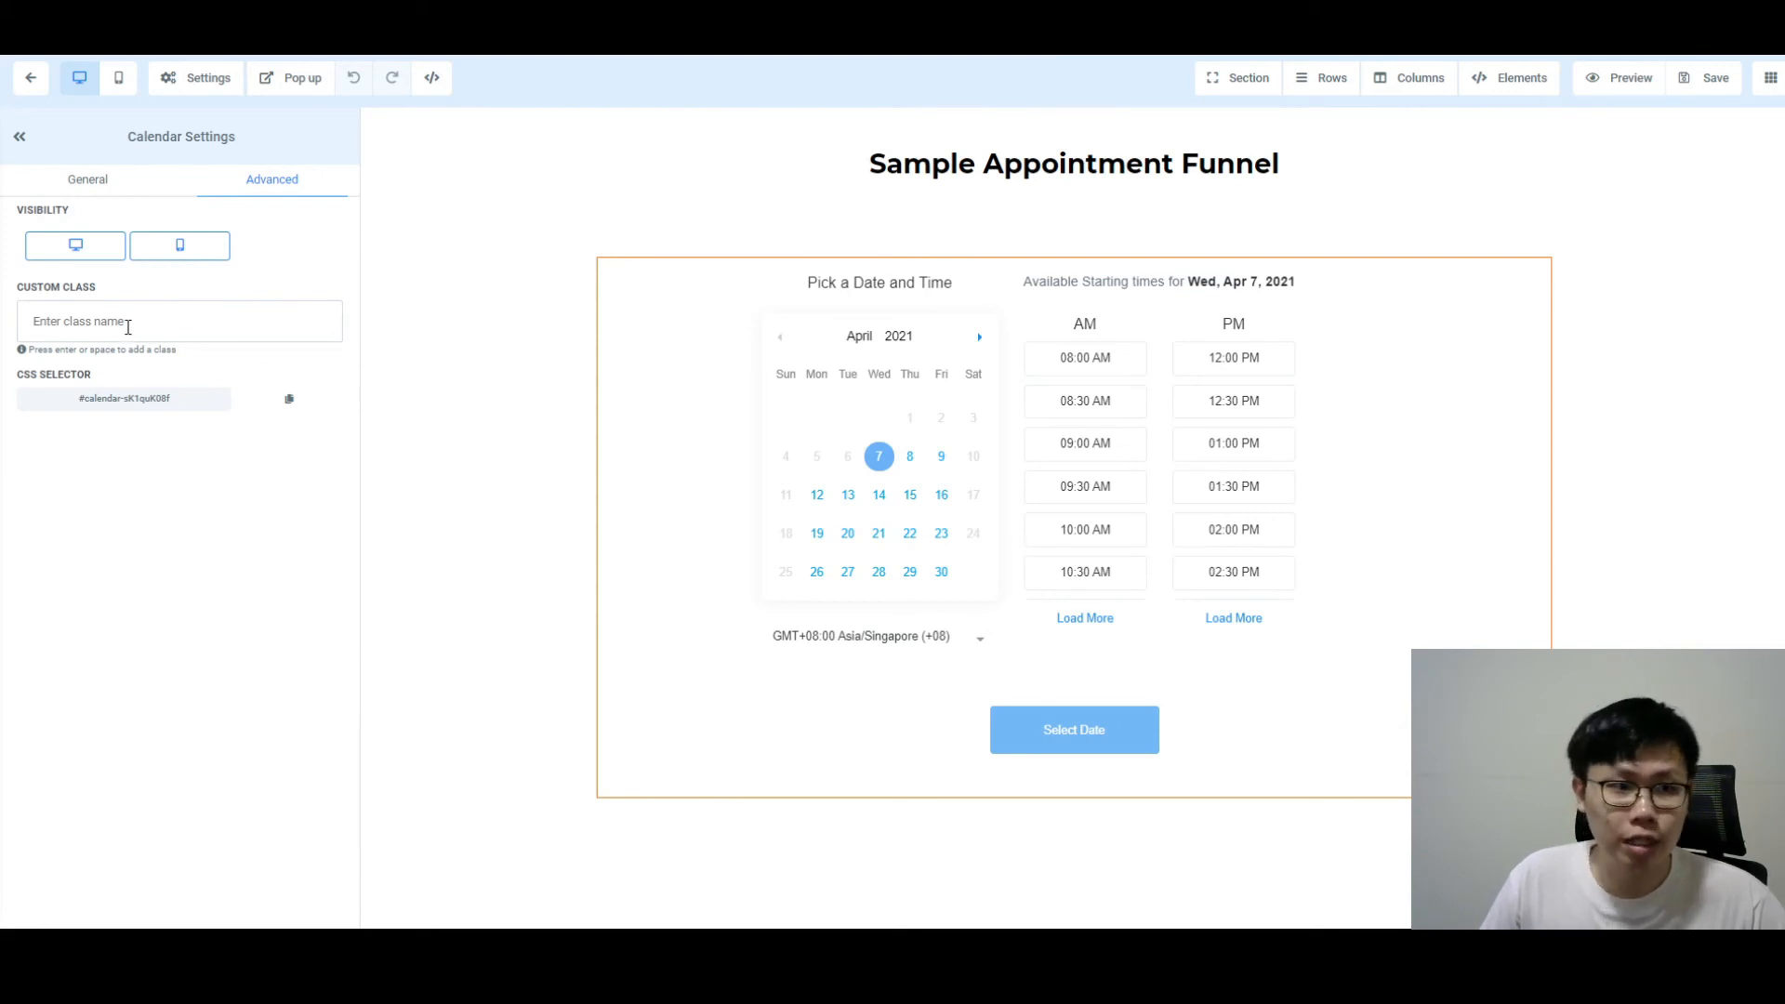
{"action": "left_click", "coordinate": [66, 179]}
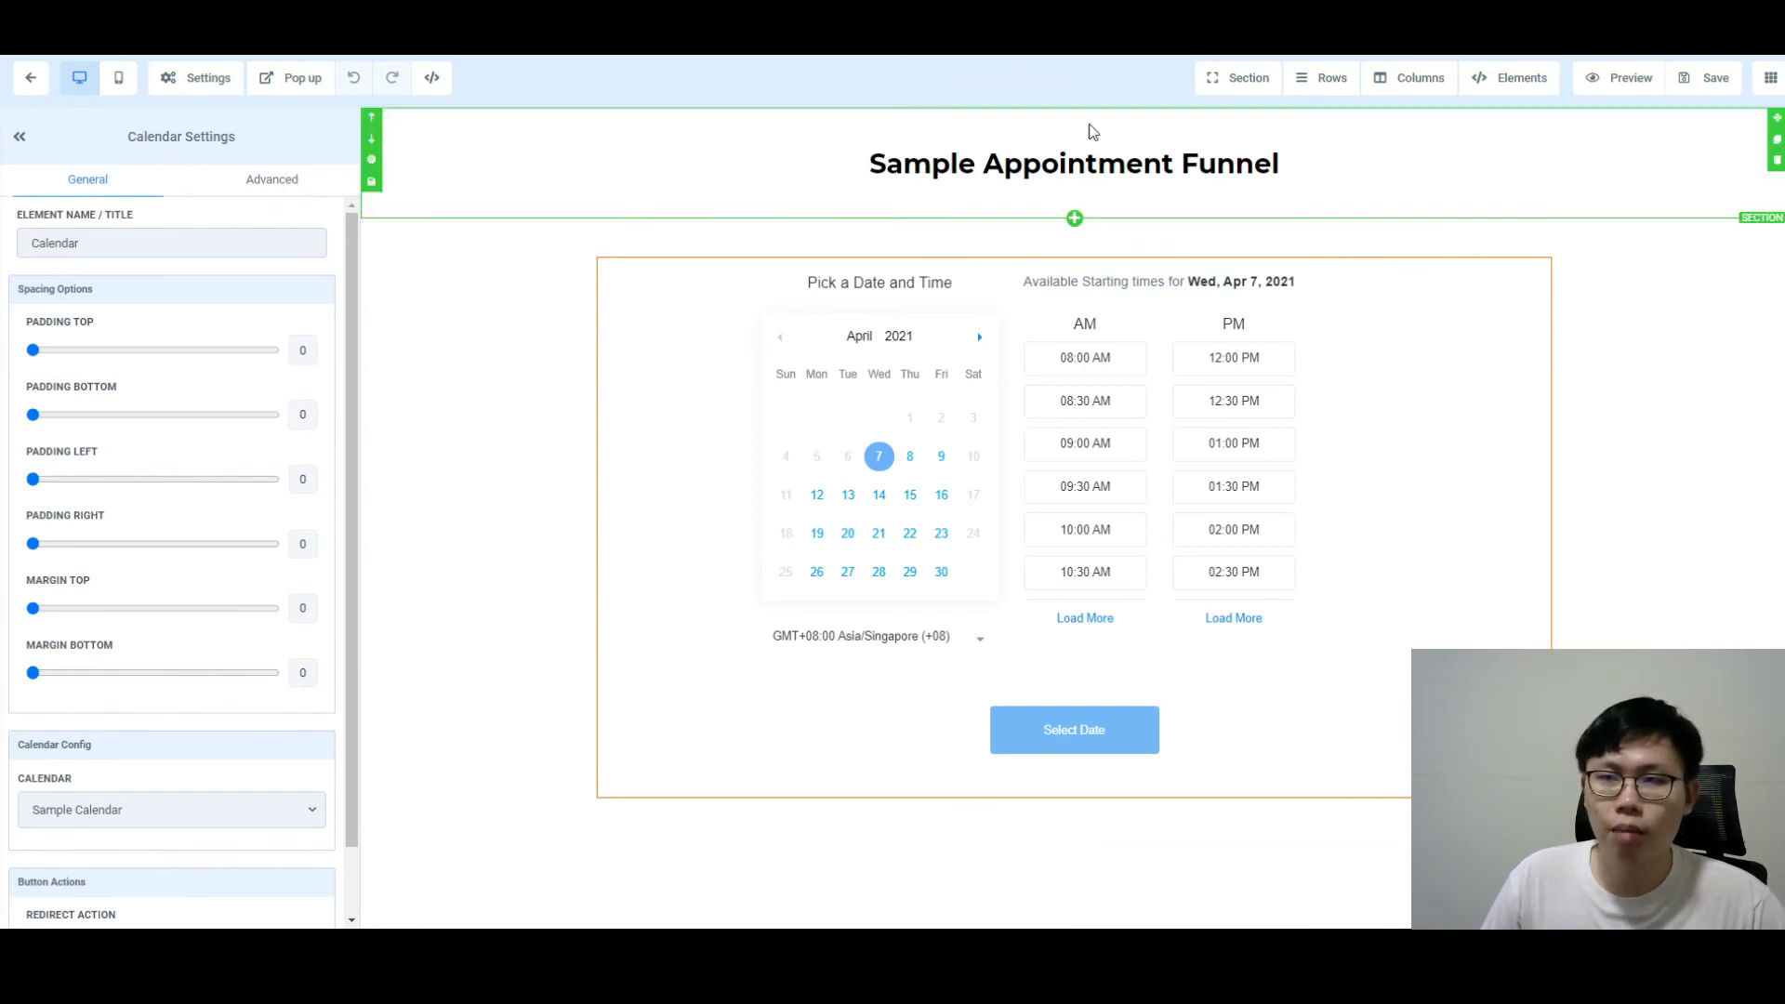
{"action": "left_click", "coordinate": [54, 78]}
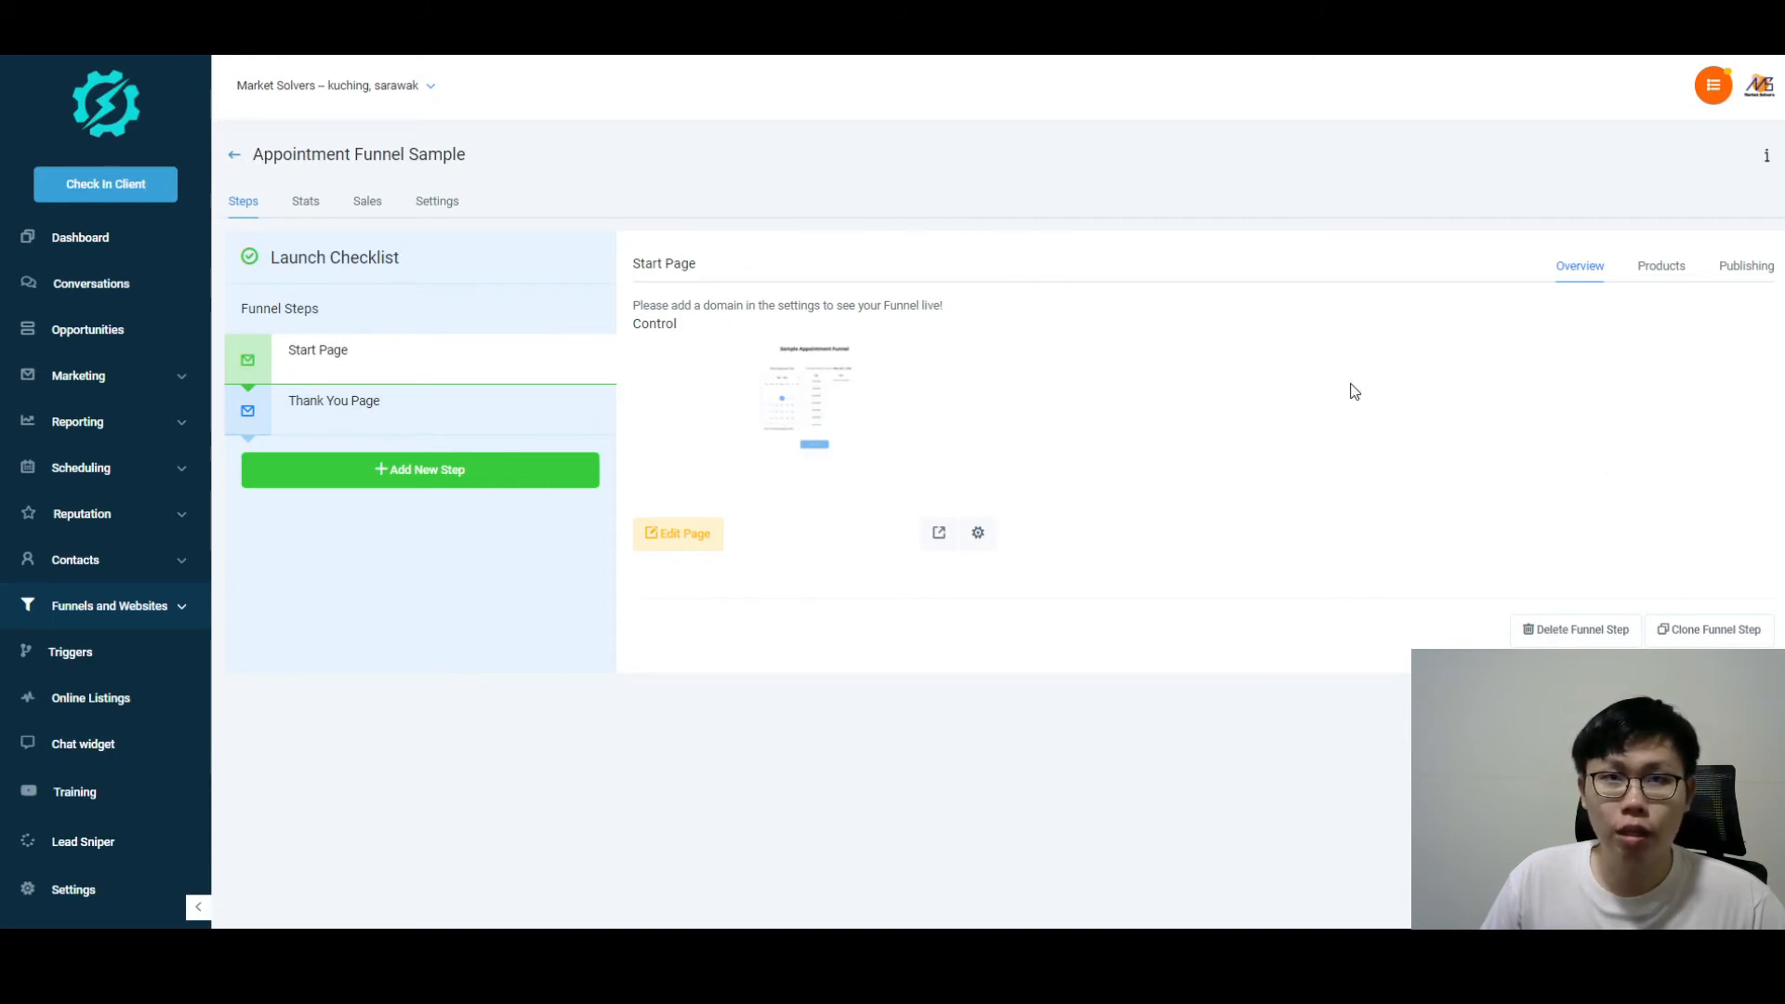
Step: In a live preview of the Start Page, choose the Wed, Apr 7, 2021 09:00 AM slot
{"action": "left_click", "coordinate": [938, 535]}
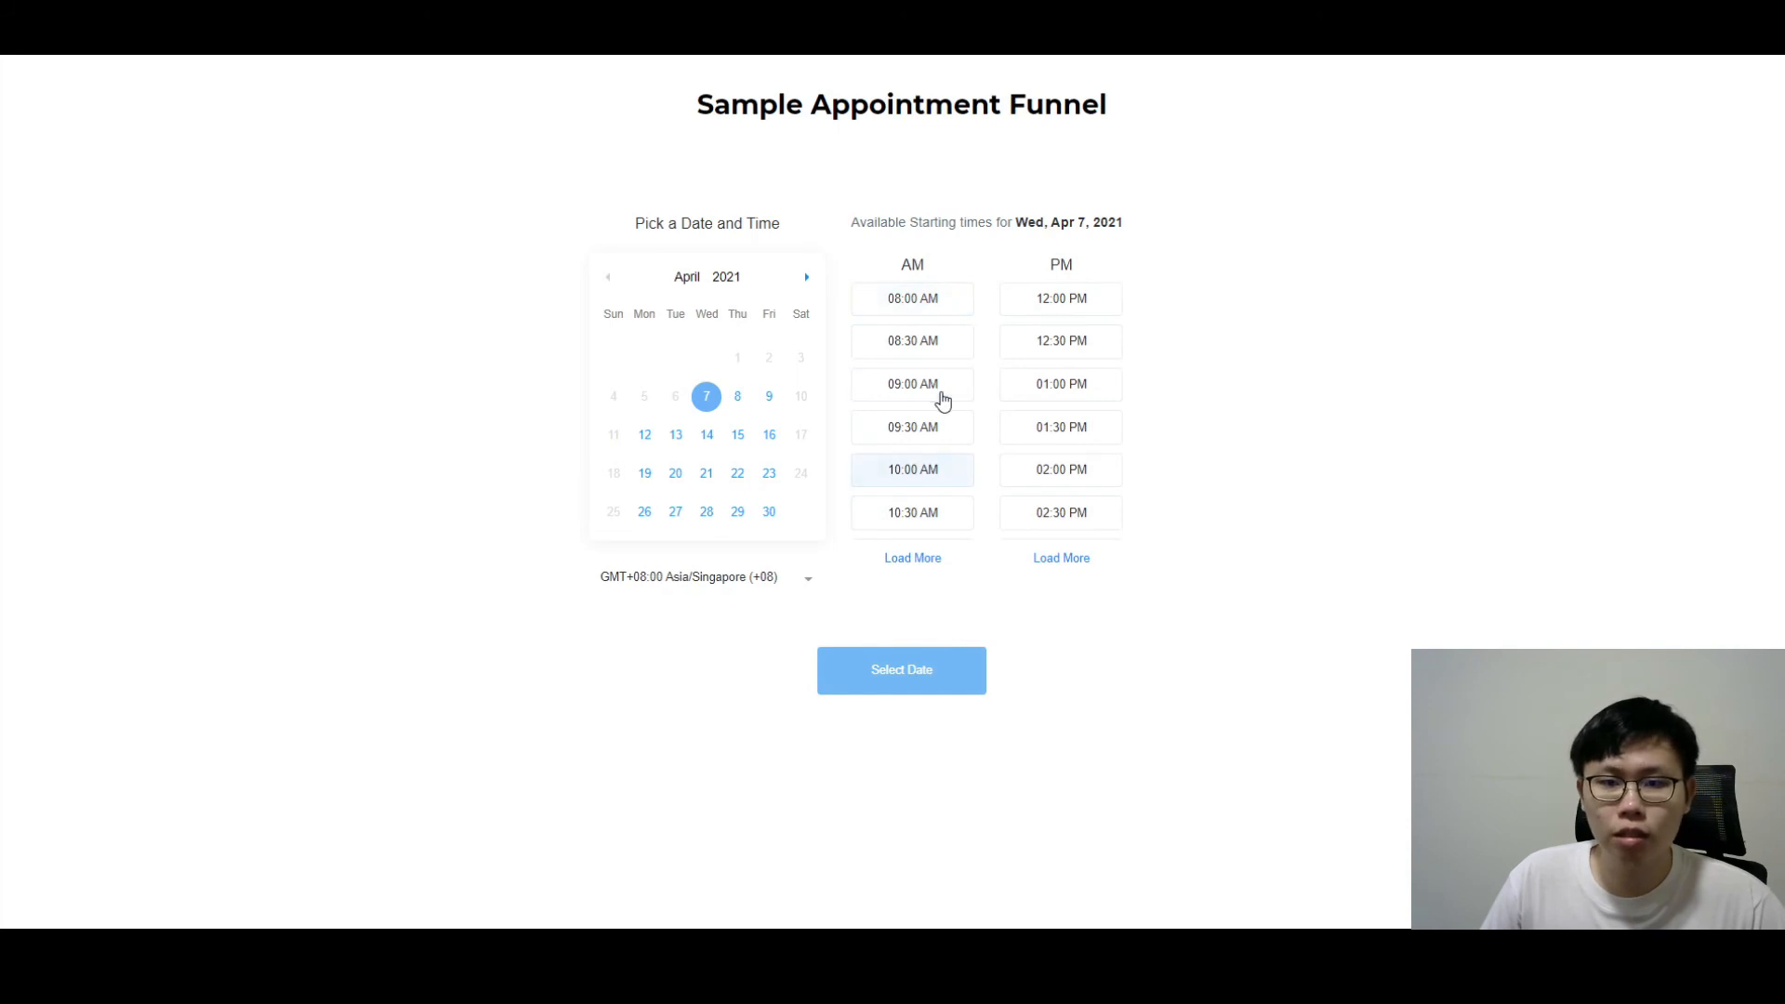
{"action": "left_click", "coordinate": [935, 392]}
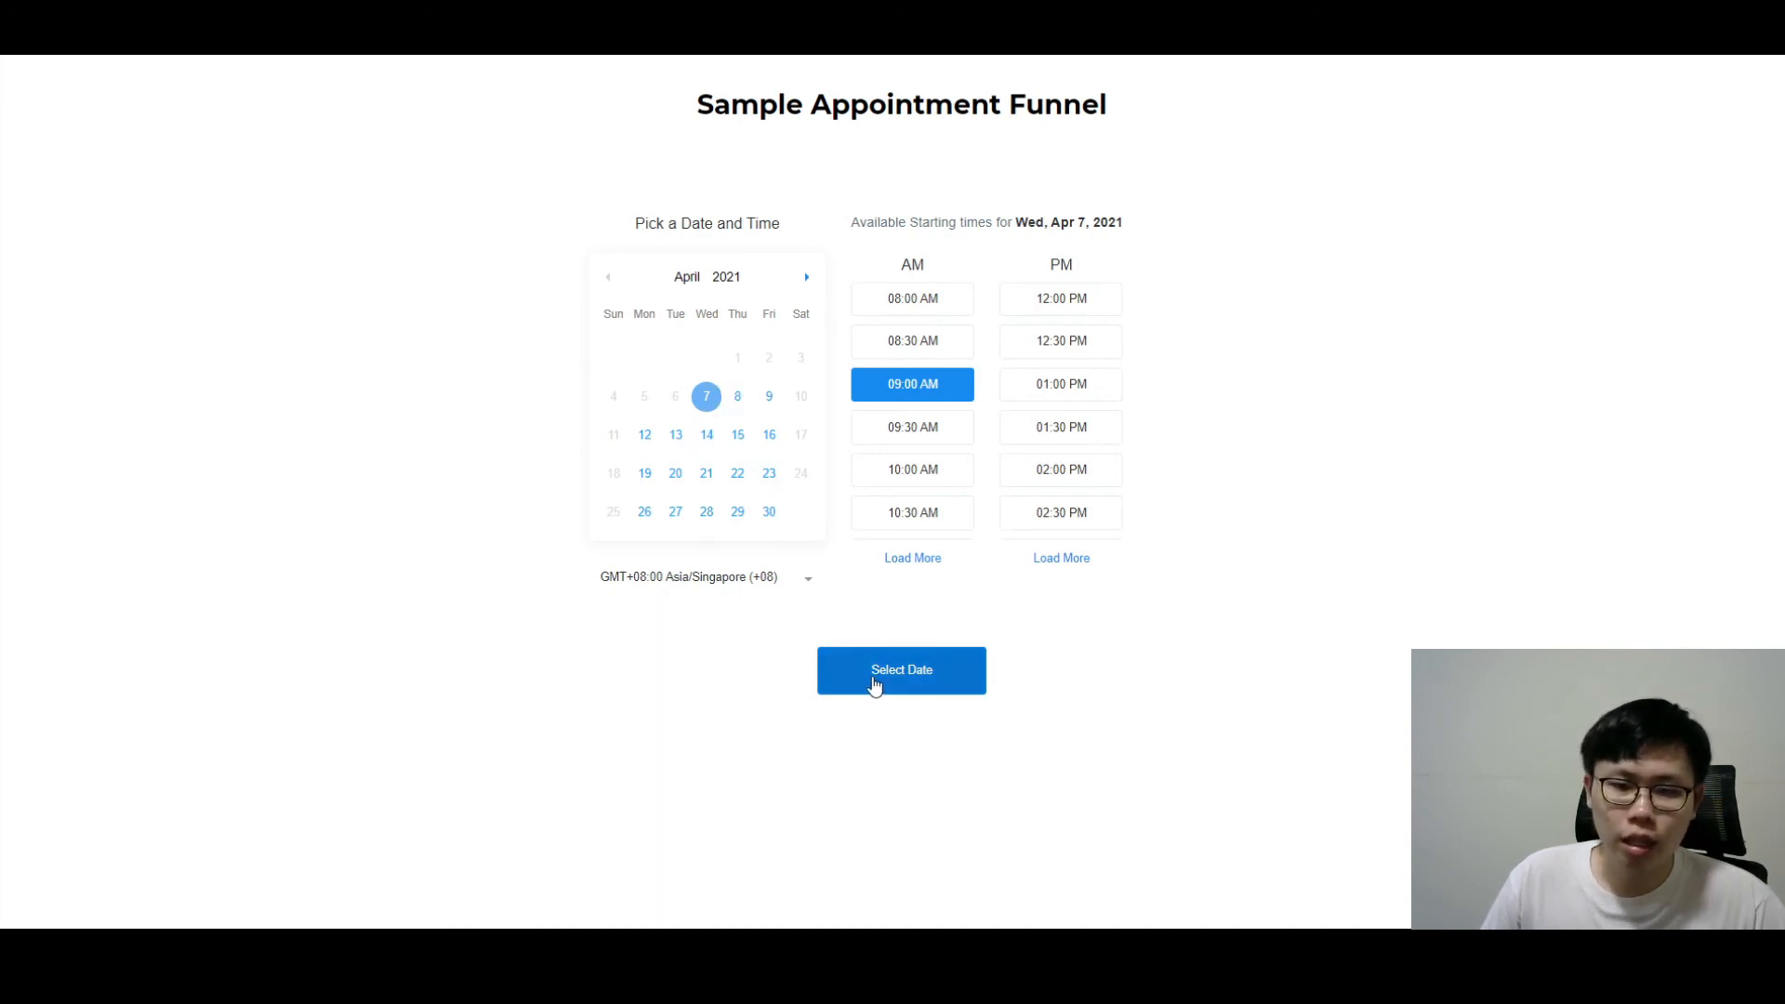
{"action": "left_click", "coordinate": [876, 677]}
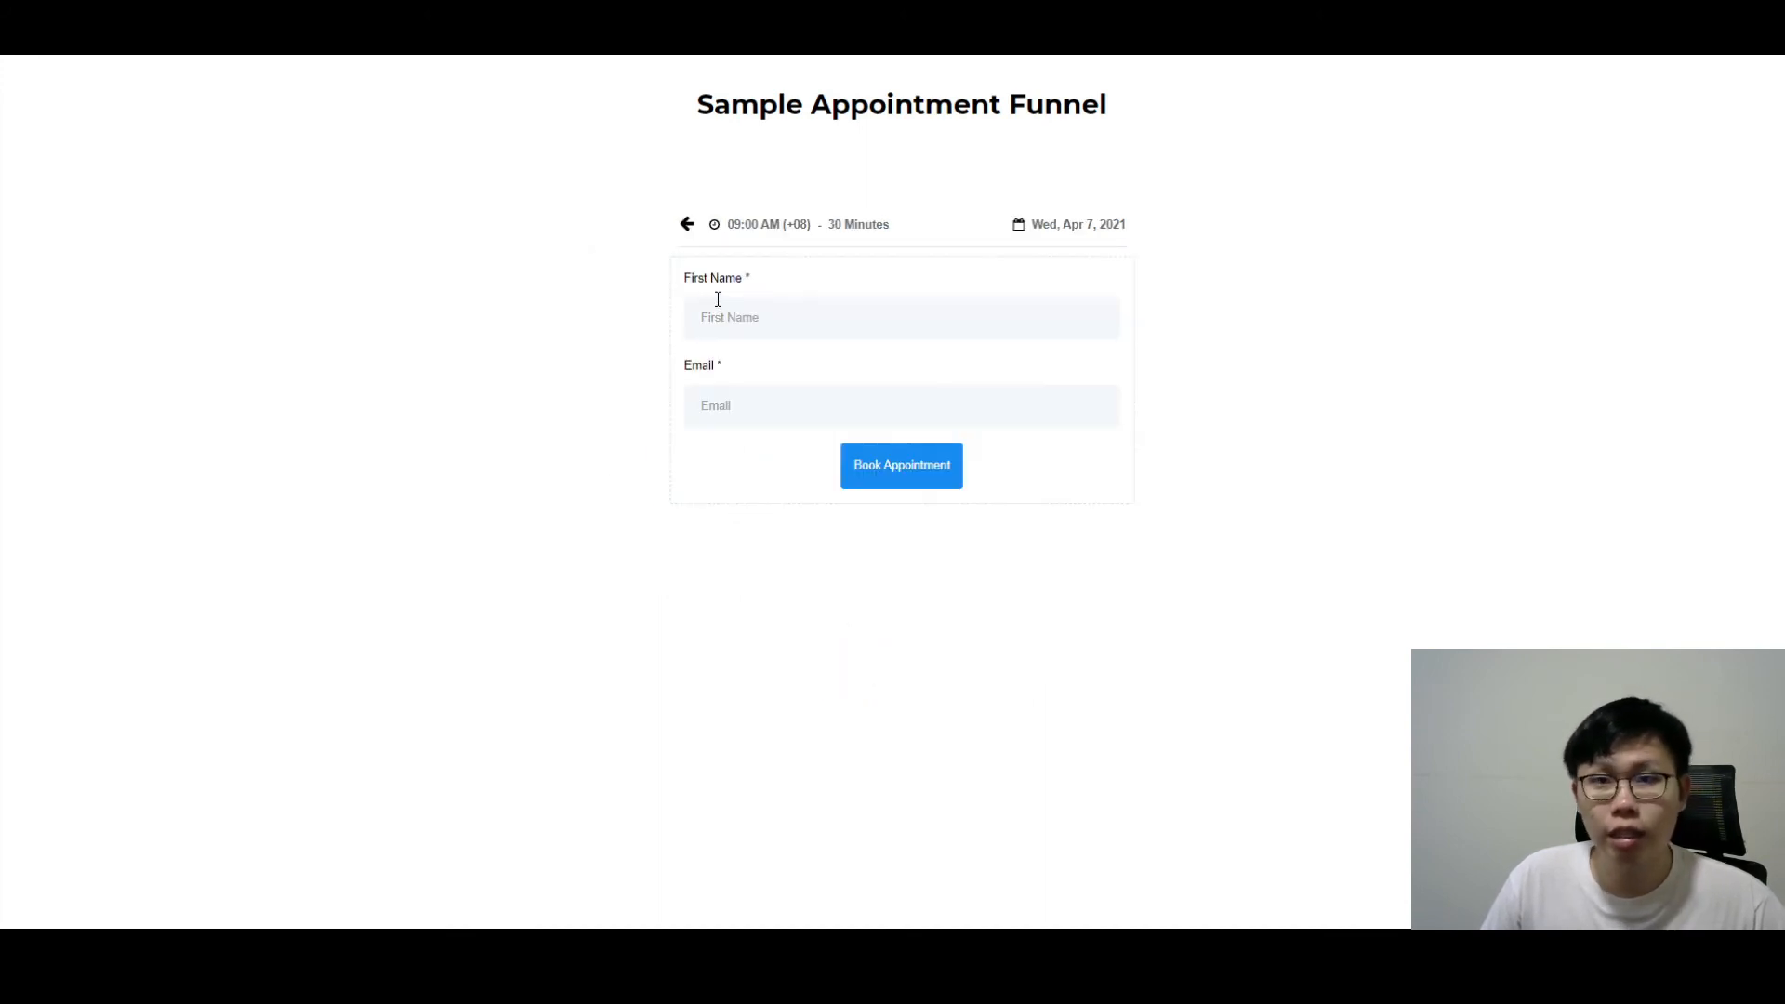
Step: Enter a test first name and e-mail address and book the appointment
{"action": "left_click", "coordinate": [768, 315]}
{"action": "left_click", "coordinate": [764, 357]}
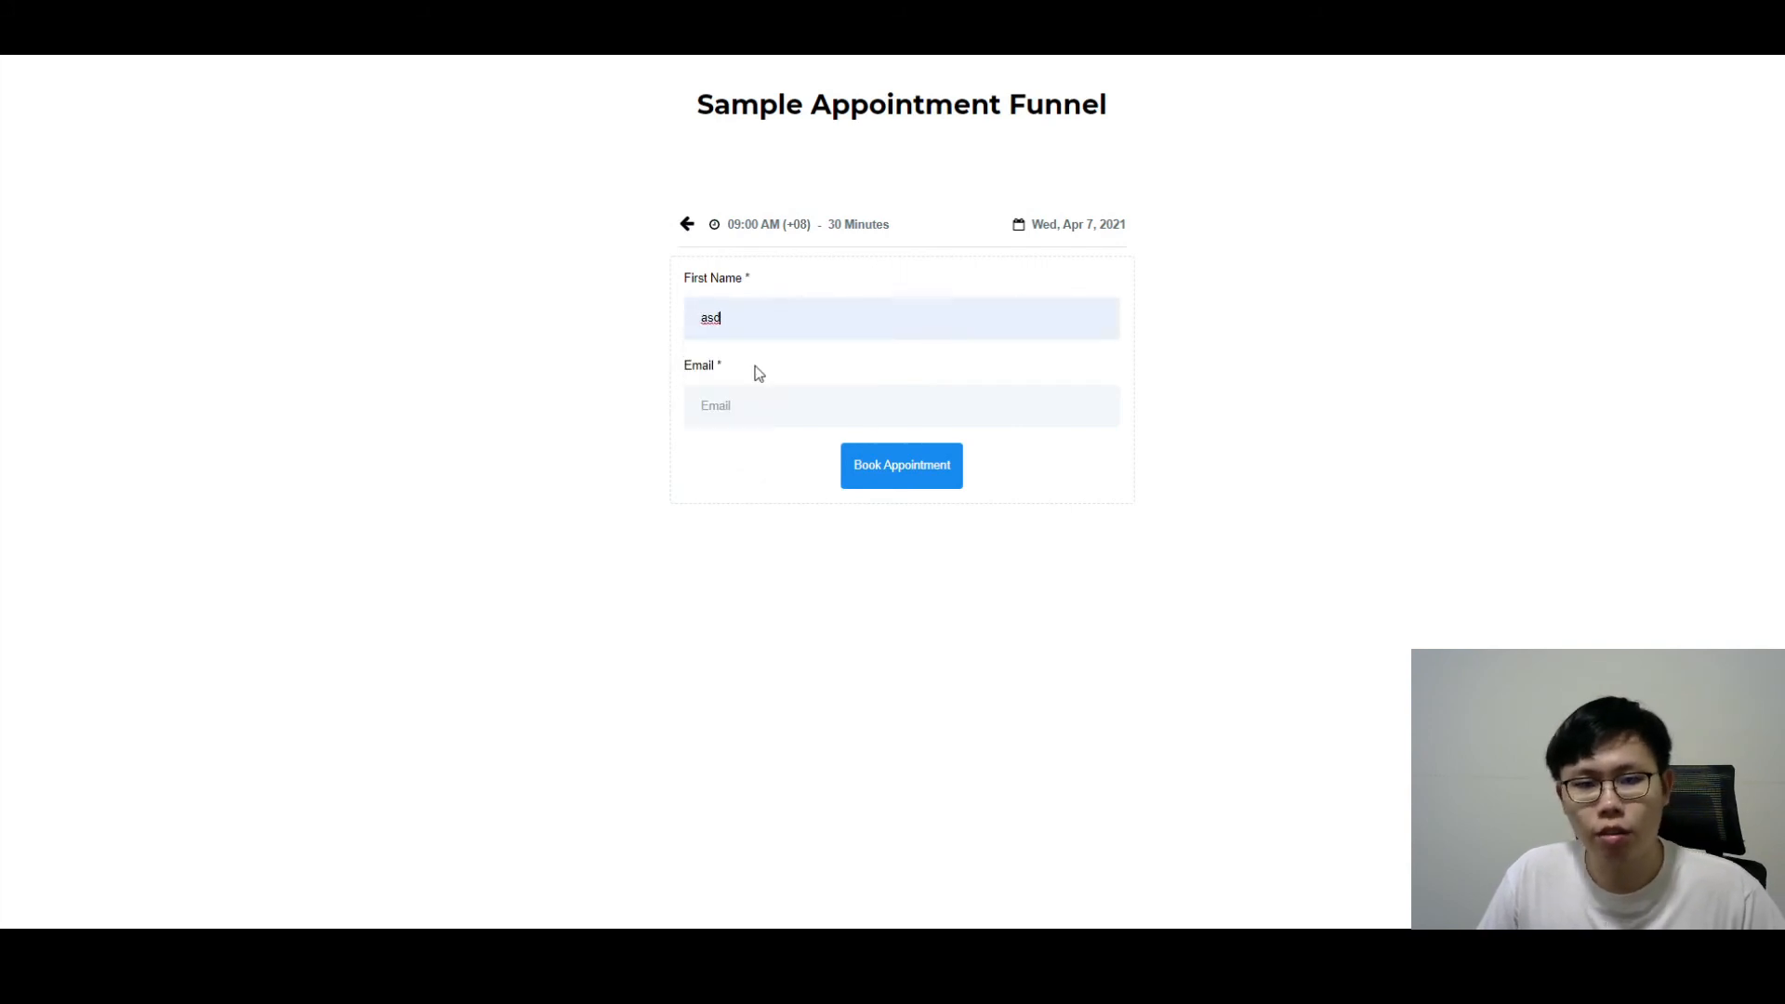
{"action": "left_click", "coordinate": [731, 400]}
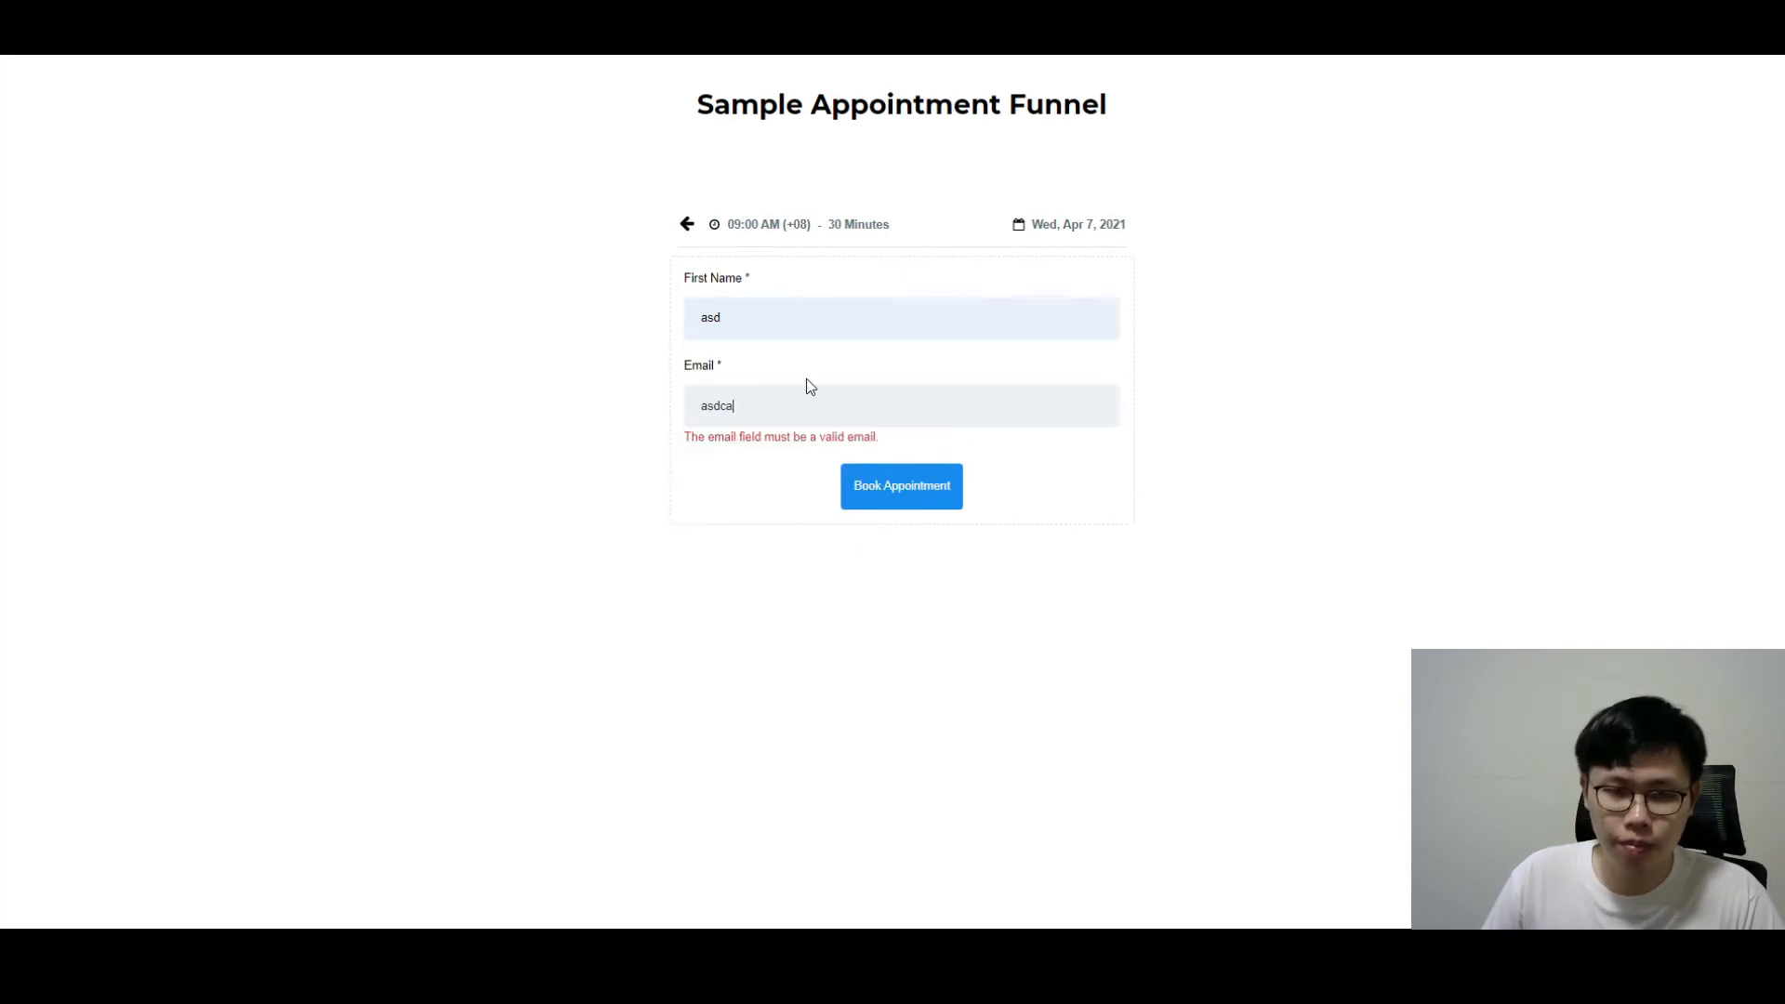
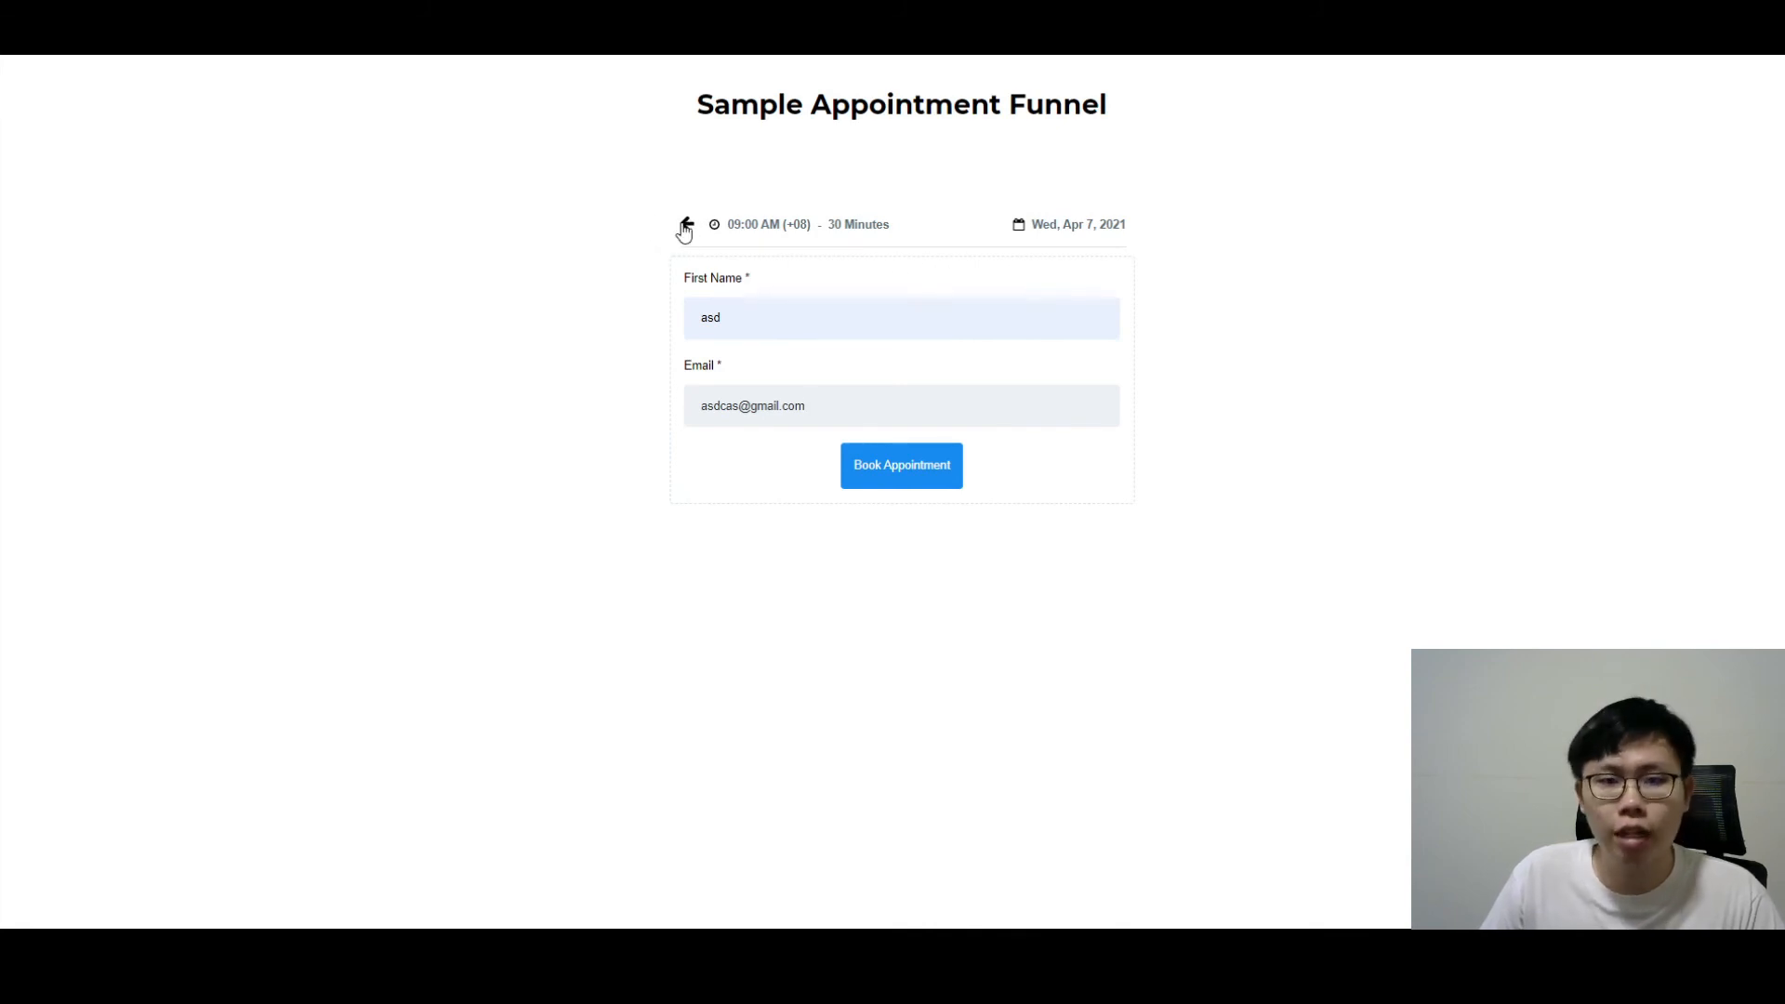
{"action": "left_click", "coordinate": [917, 466]}
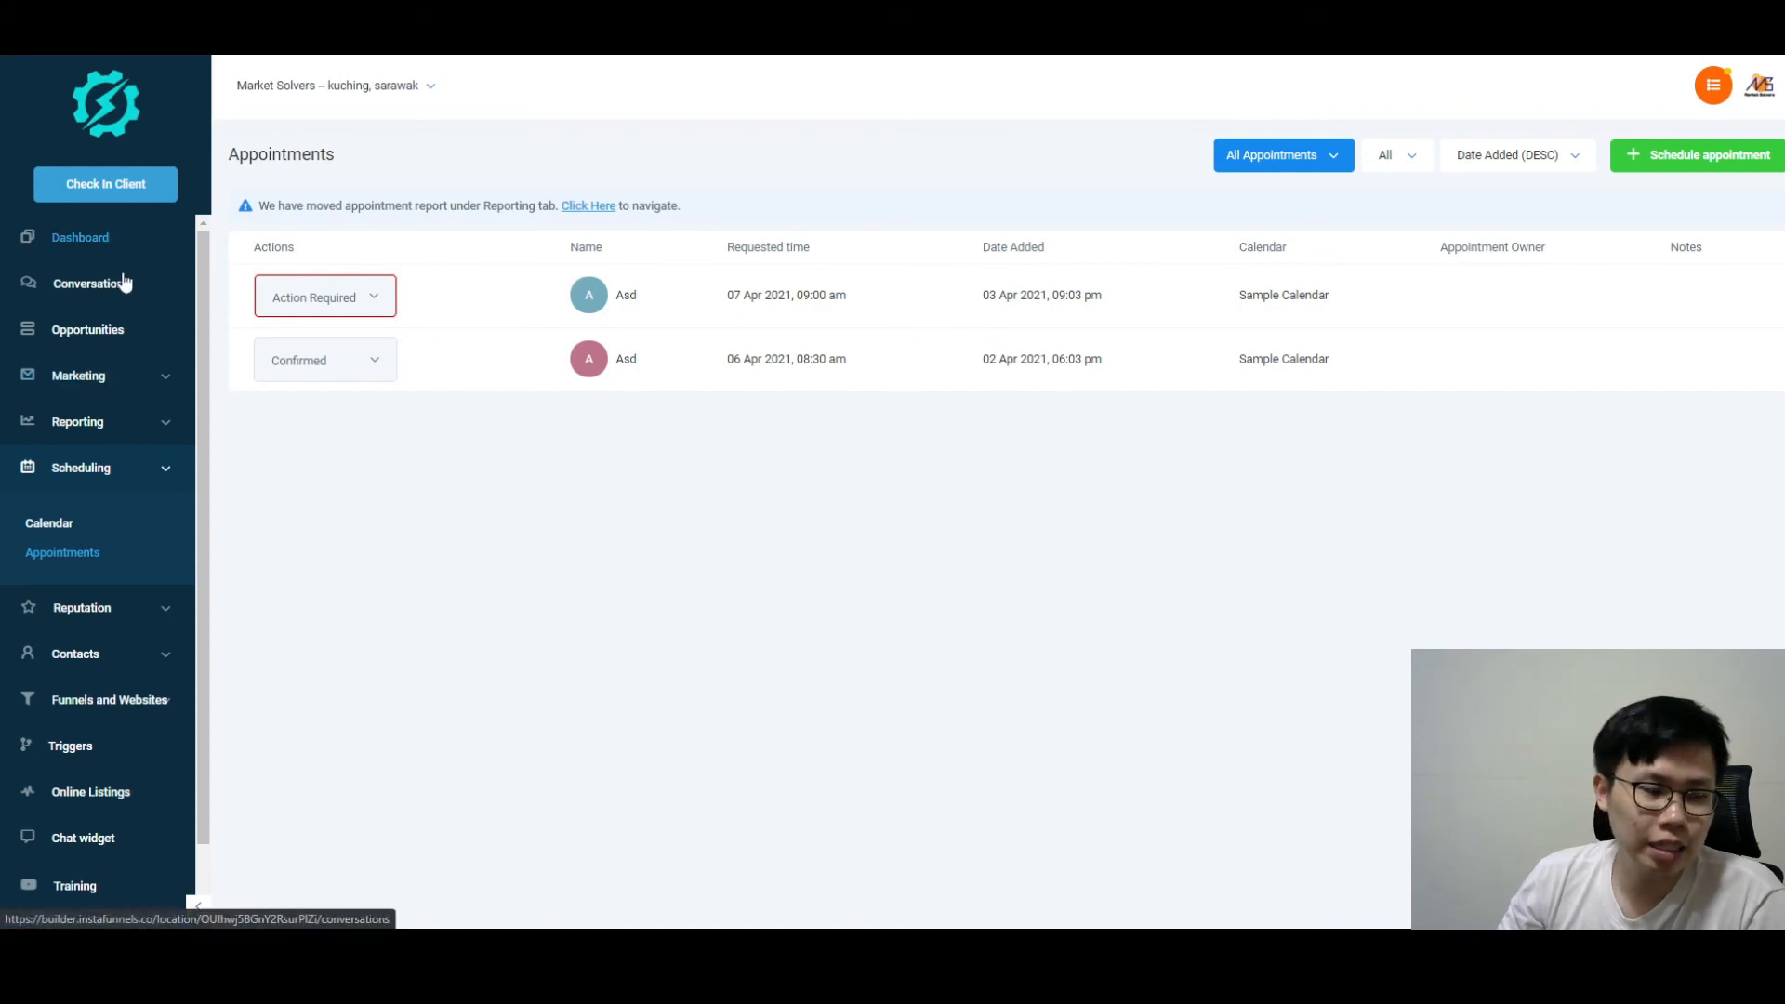
Step: Change the 07 Apr 2021, 09:00 am appointment from Action Required to Confirmed and accept
{"action": "left_click", "coordinate": [124, 699]}
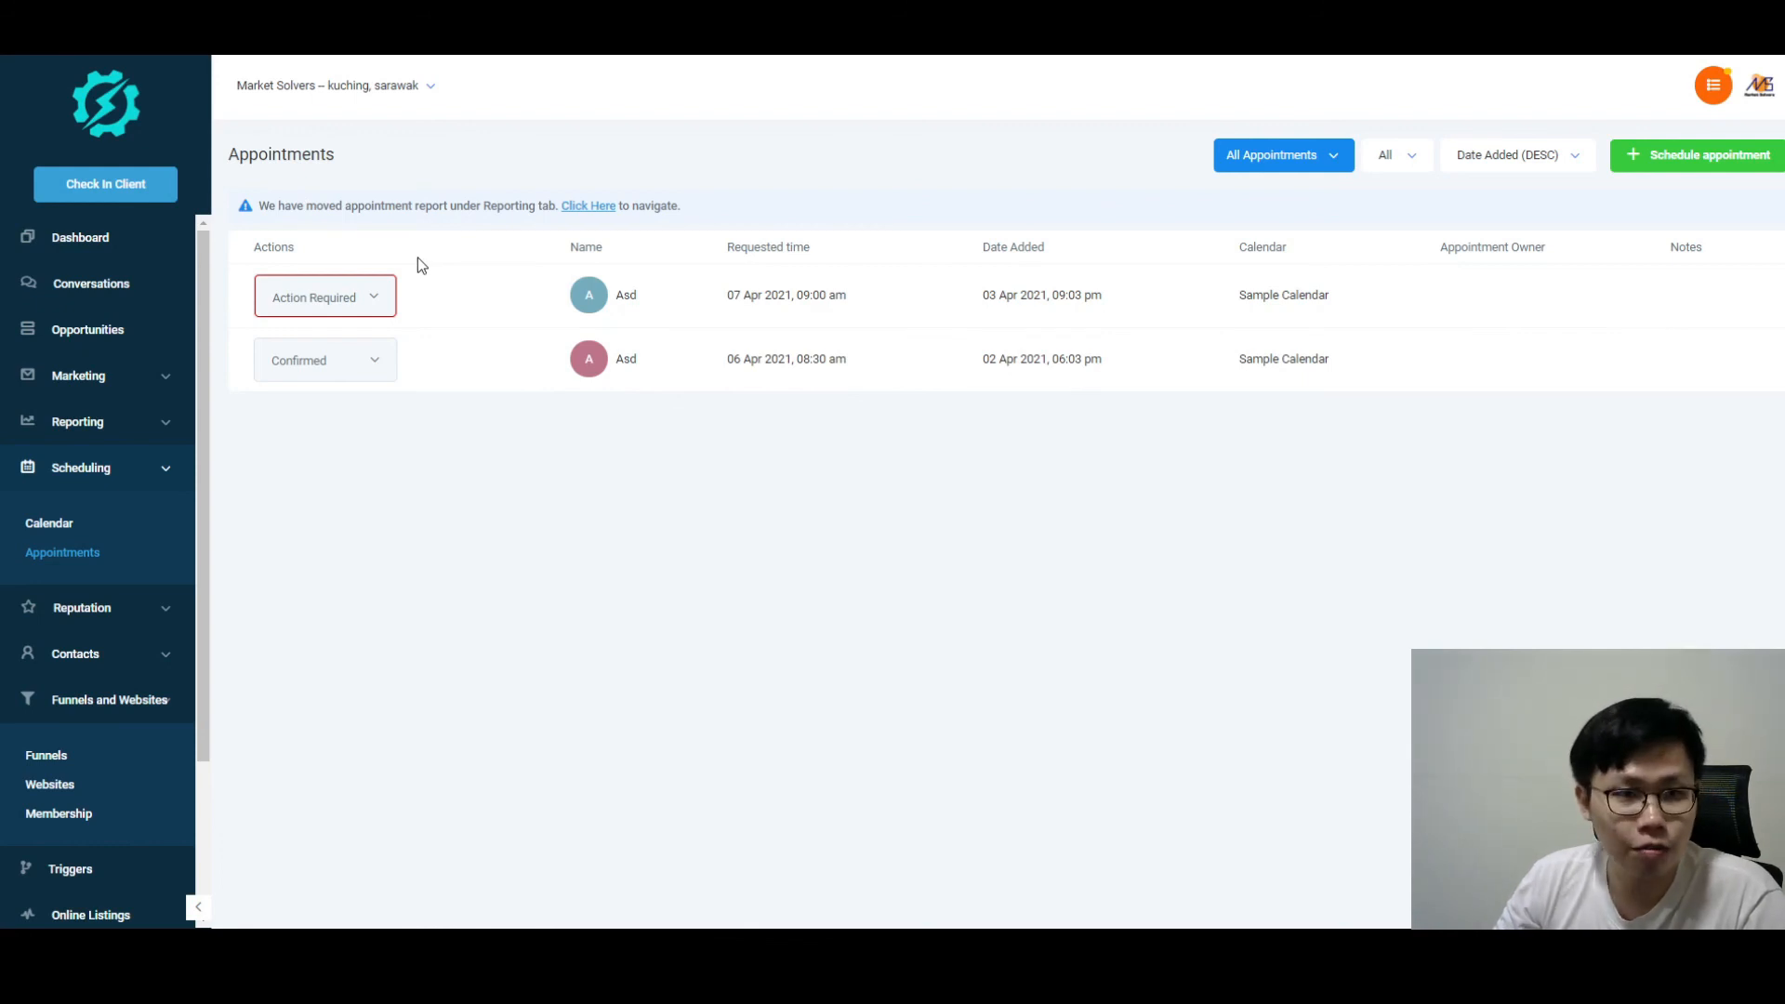
{"action": "left_click", "coordinate": [385, 297]}
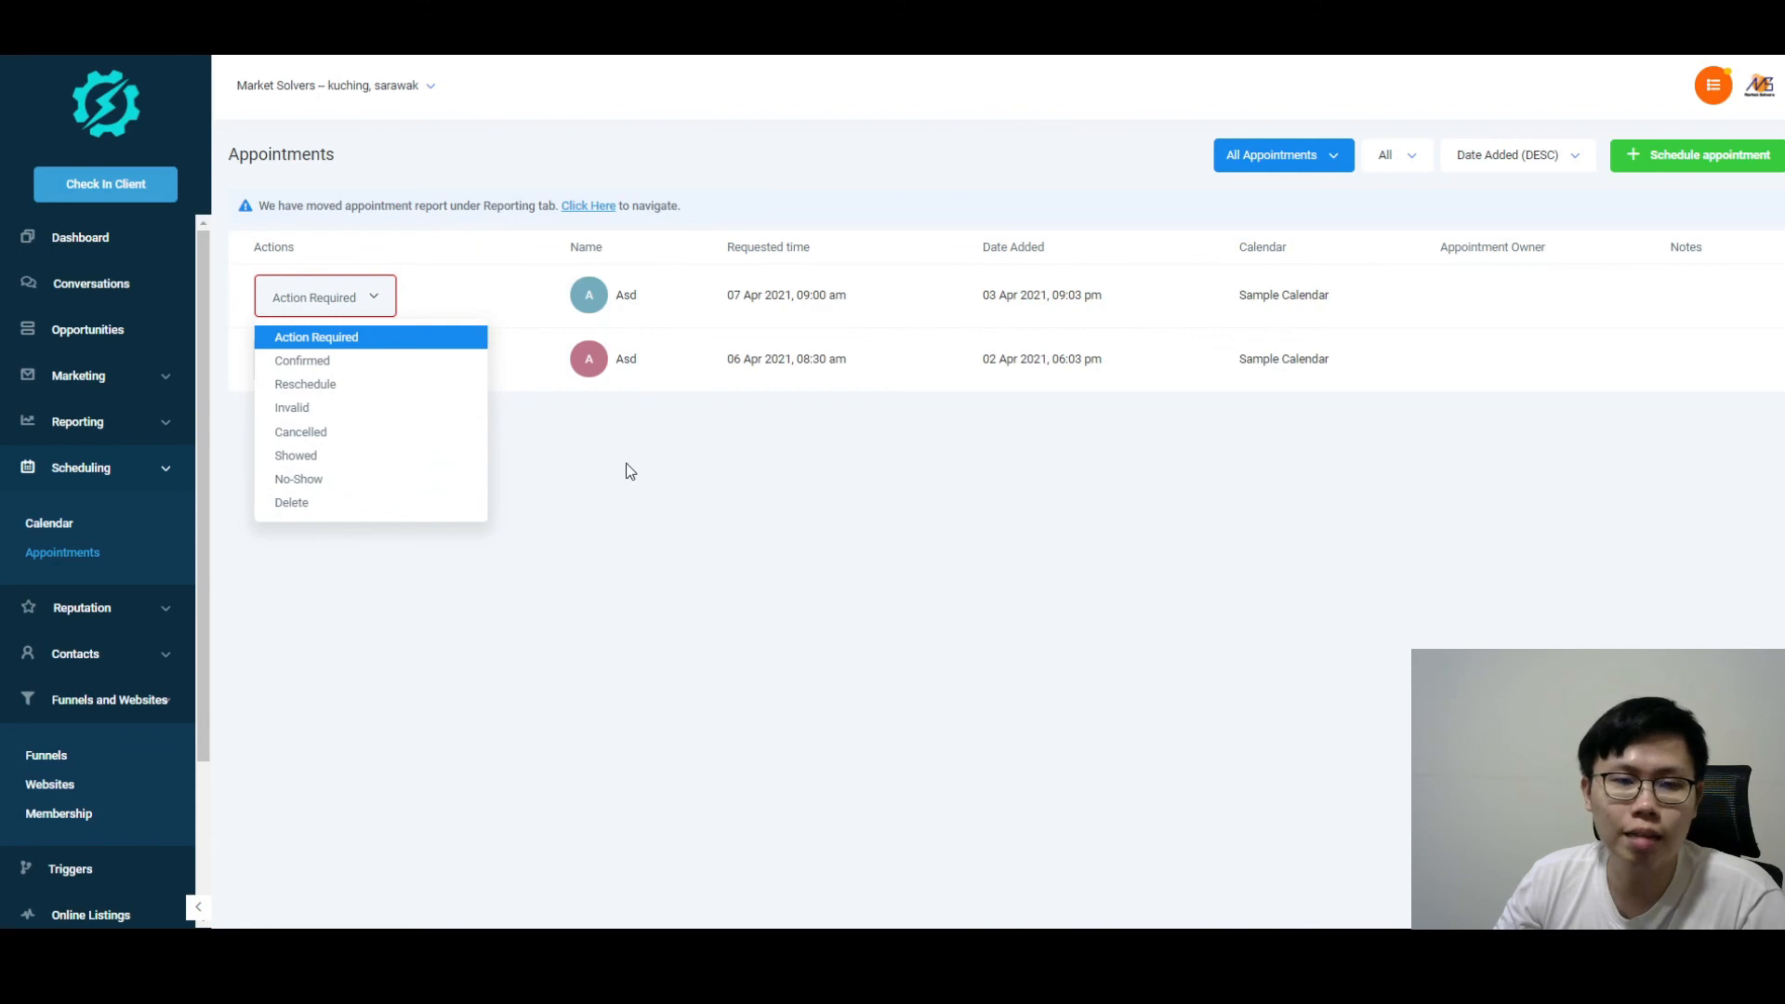
{"action": "left_click", "coordinate": [305, 359]}
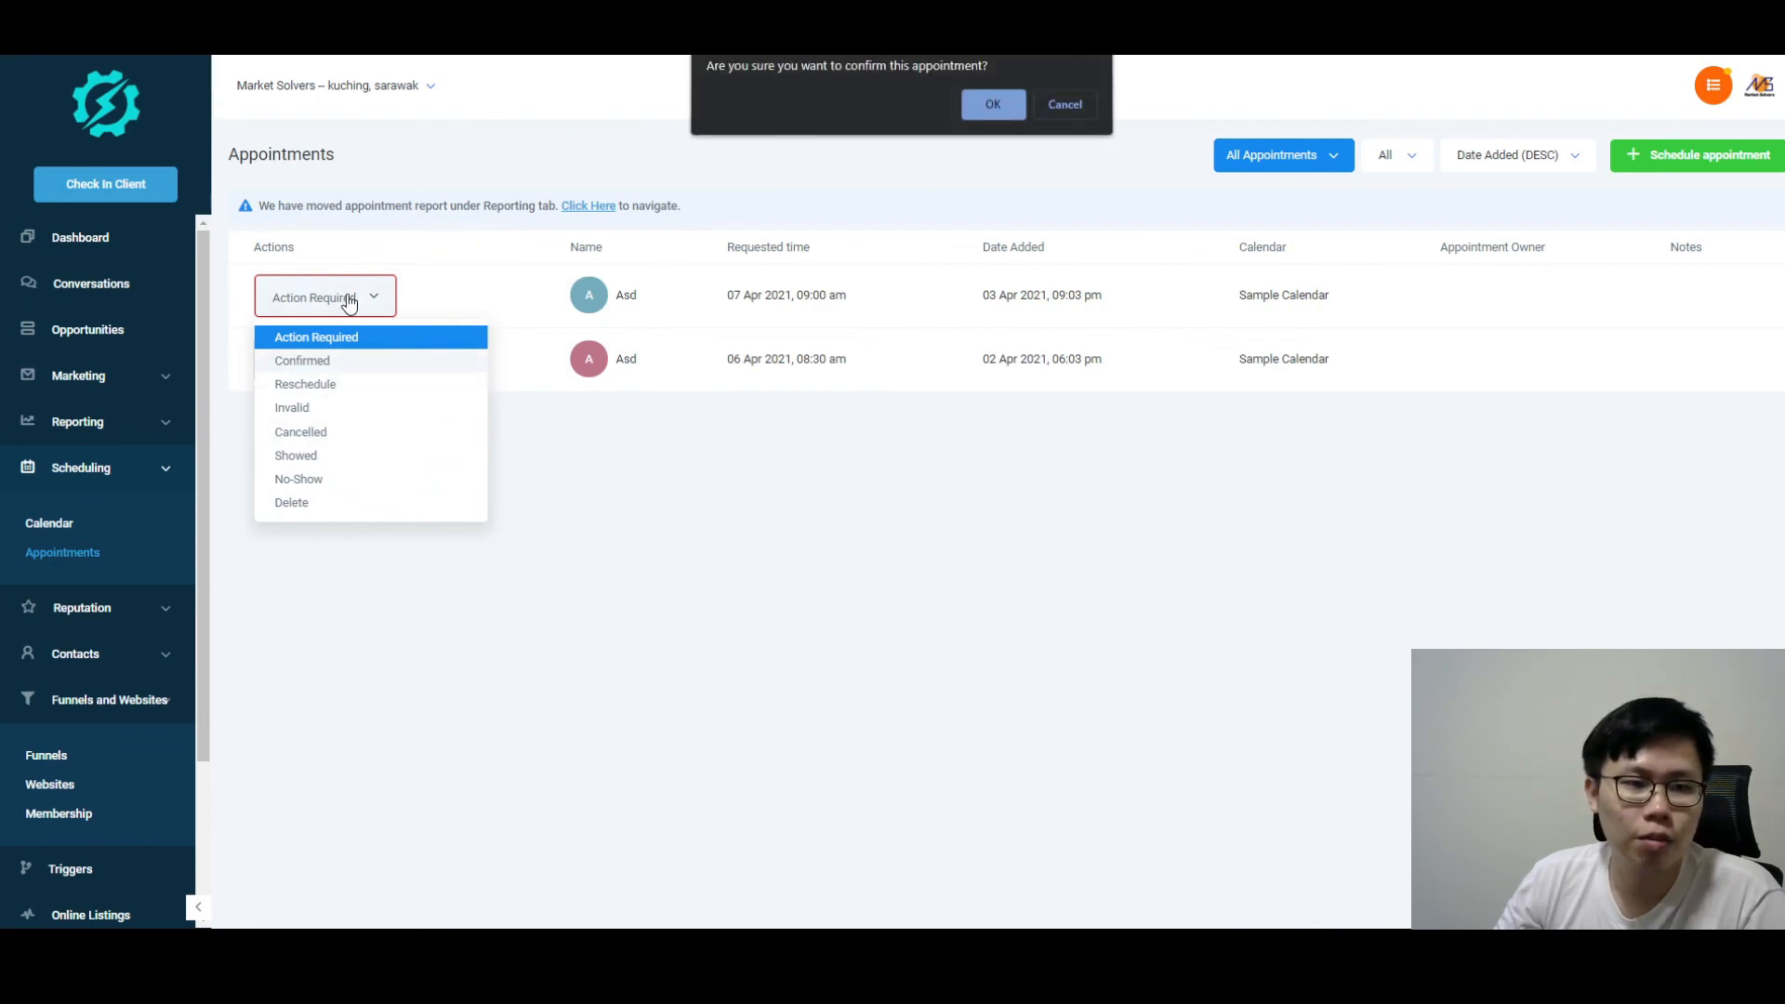
{"action": "left_click", "coordinate": [991, 108]}
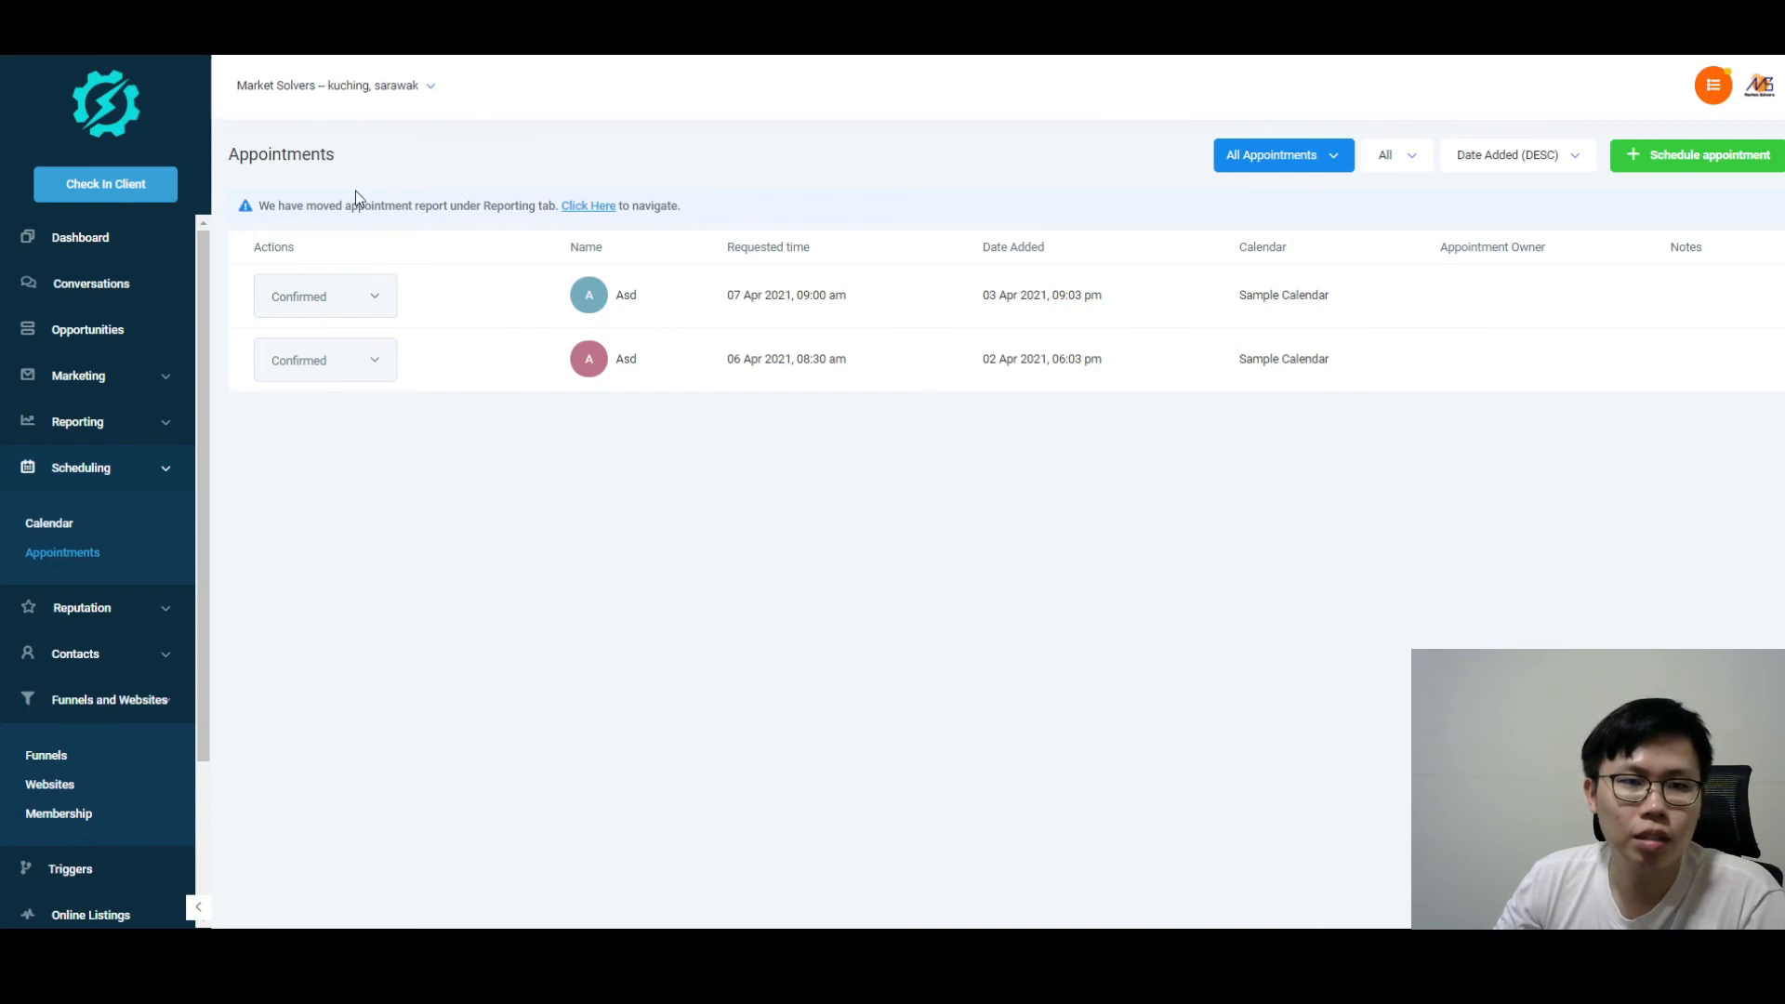
{"action": "left_click_drag", "start_coordinate": [256, 210], "coordinate": [666, 203]}
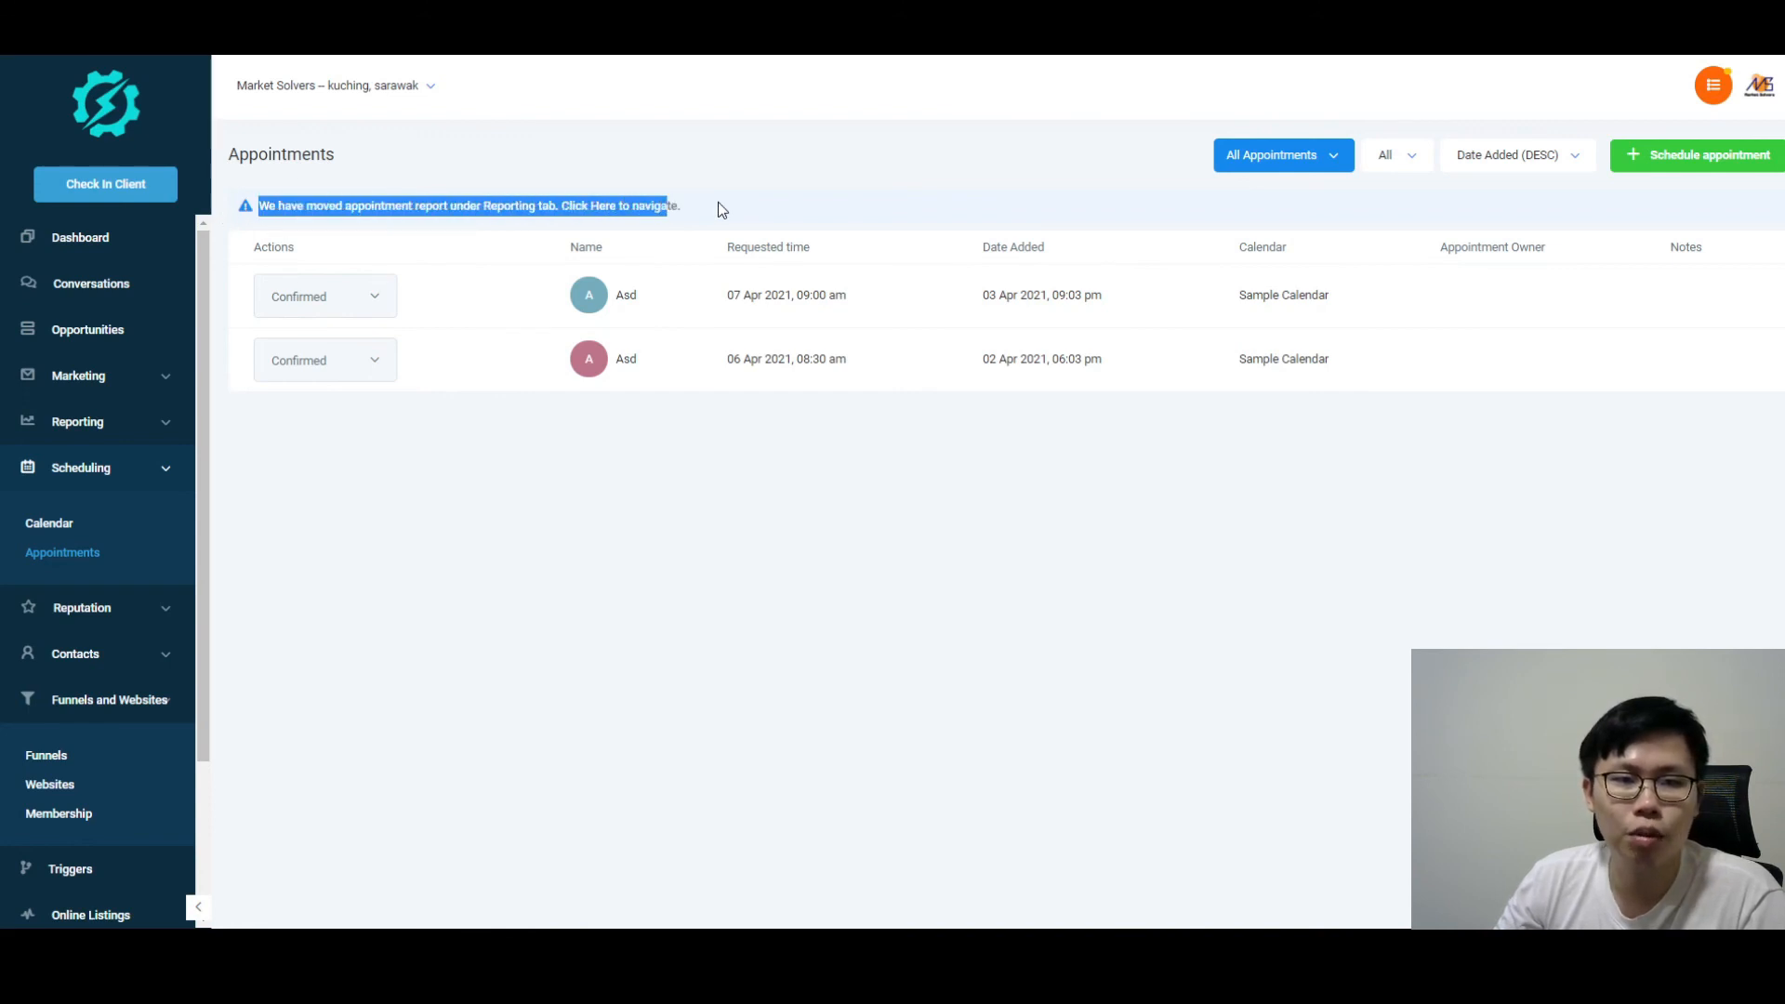
{"action": "left_click", "coordinate": [718, 202]}
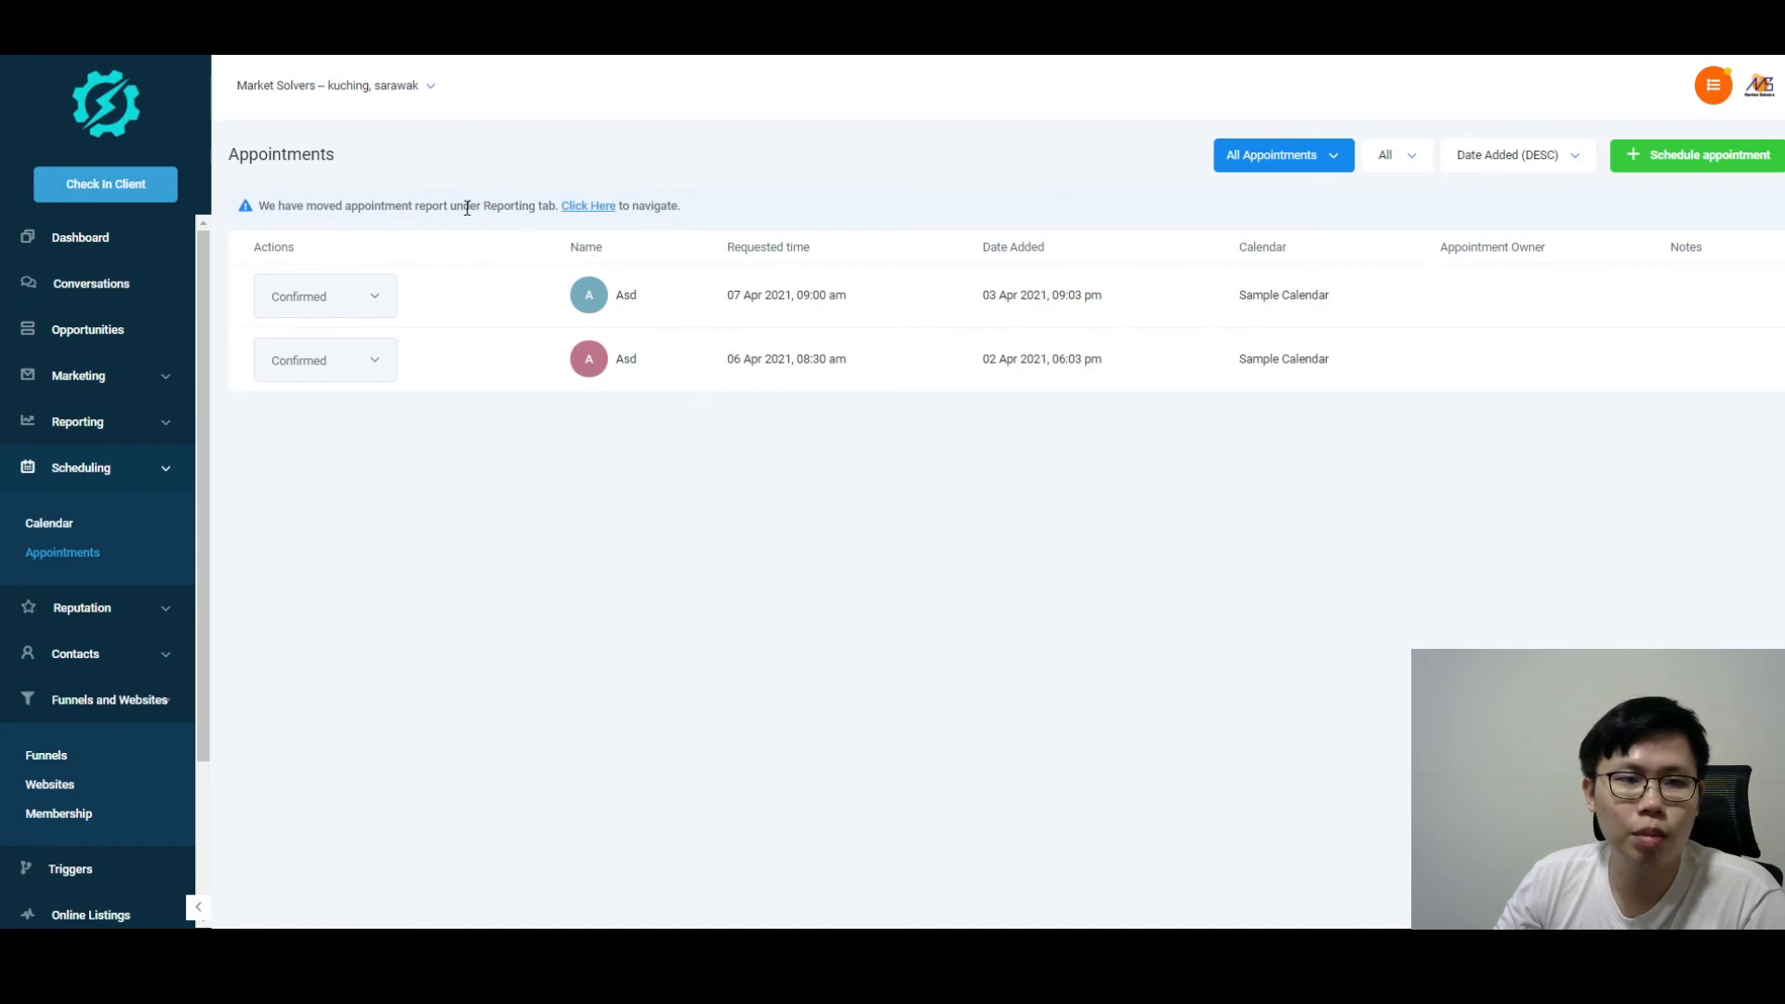